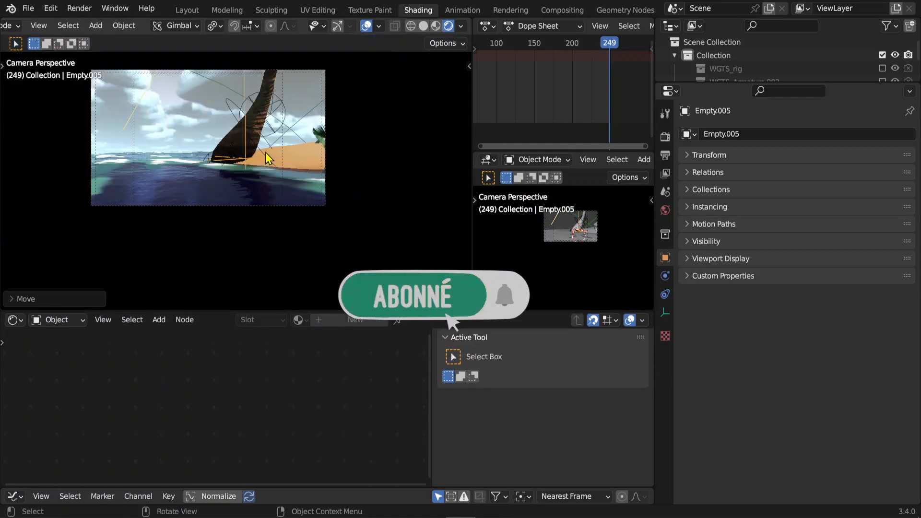
Play the animation through the camera to examine the water movement around the palm trunk.
{"action": "middle_click_drag", "start_coordinate": [264, 178], "coordinate": [182, 266]}
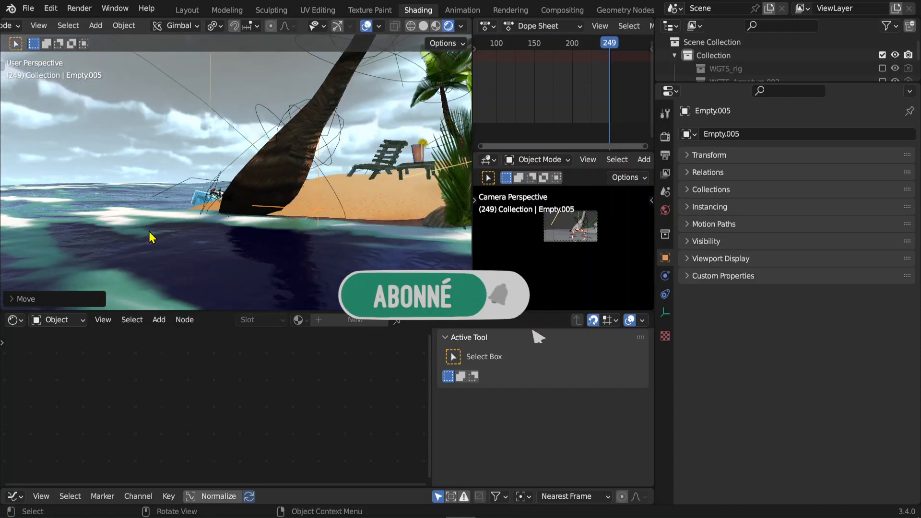
{"action": "key", "text": "KP_0"}
{"action": "scroll", "coordinate": [214, 198], "scroll_direction": "up", "scroll_amount": 2}
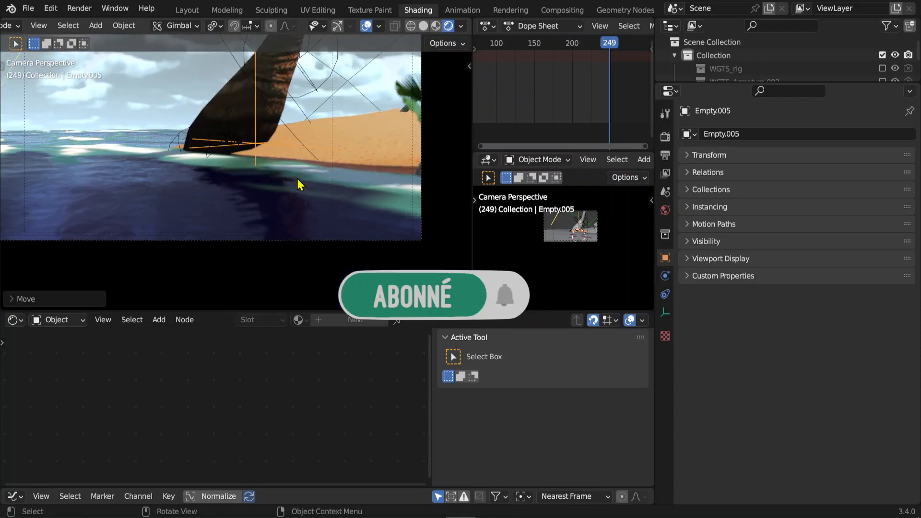
{"action": "key", "text": "space"}
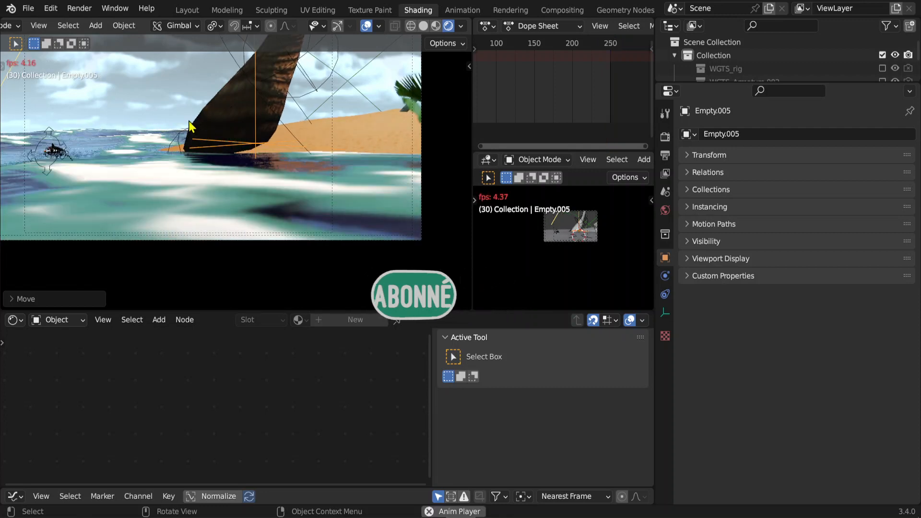
{"action": "key", "text": "space"}
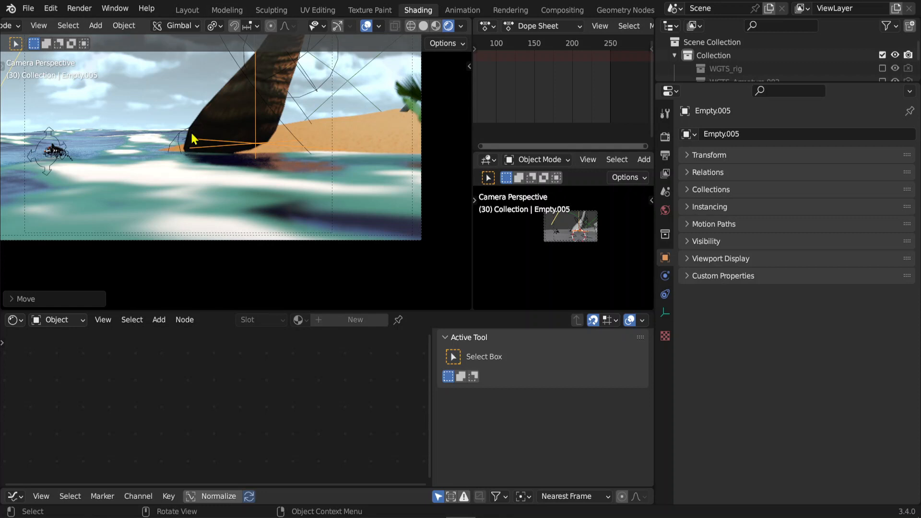
{"action": "key", "text": "space"}
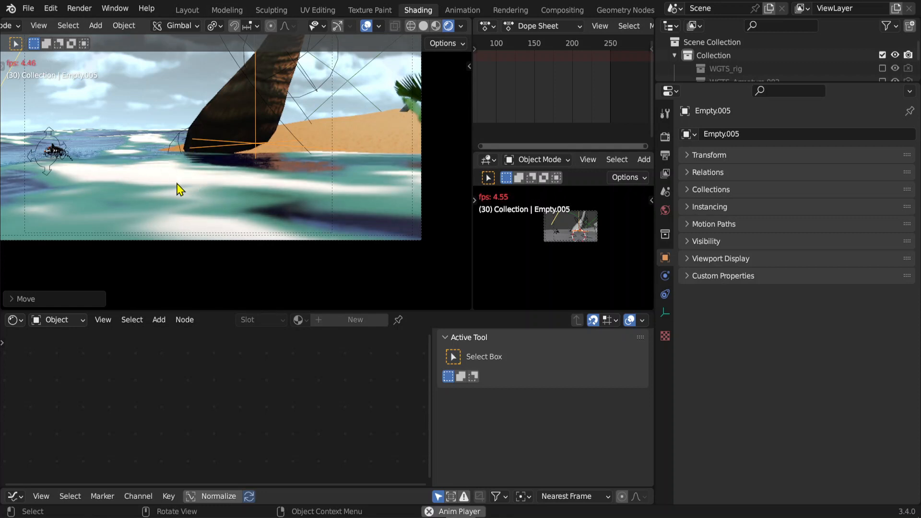
{"action": "key", "text": "space"}
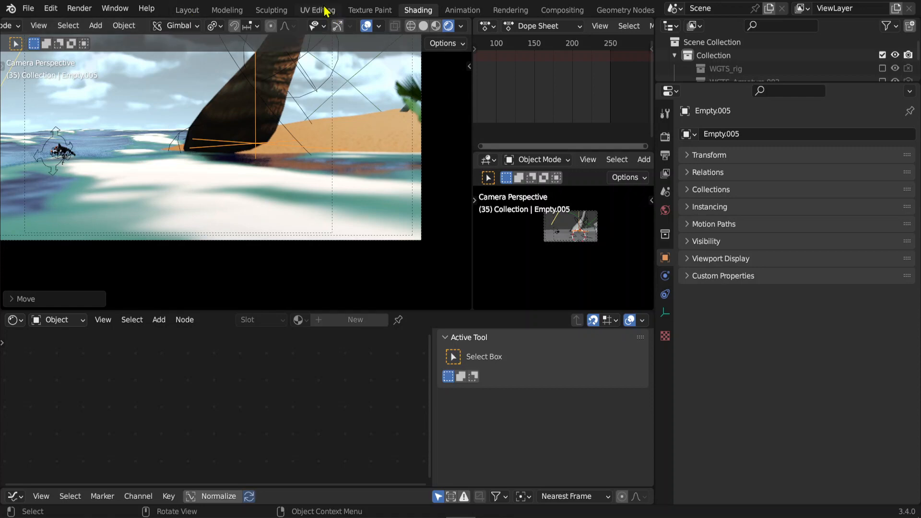
Open the Animation workspace, show the Video Sequencer in the lower area, and mute the video and vague2 sound strips on channels 4 and 5.
{"action": "left_click", "coordinate": [472, 11]}
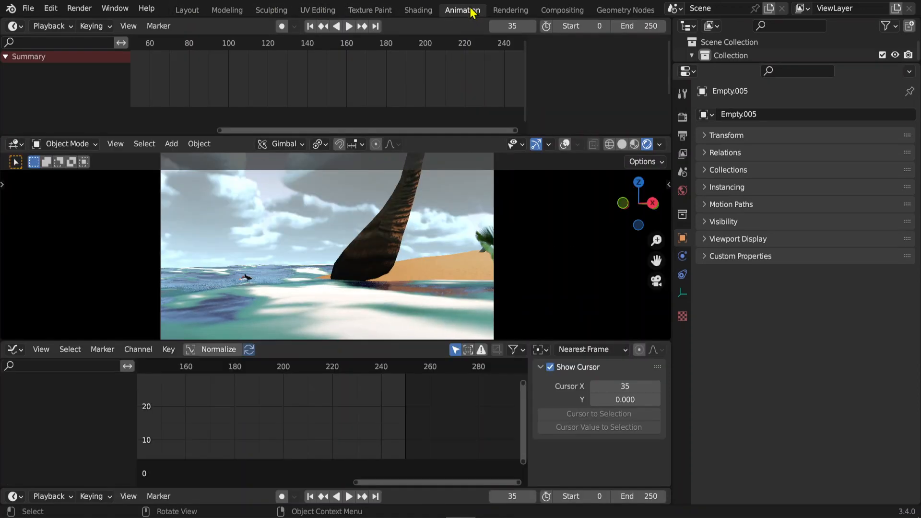
{"action": "left_click", "coordinate": [15, 349]}
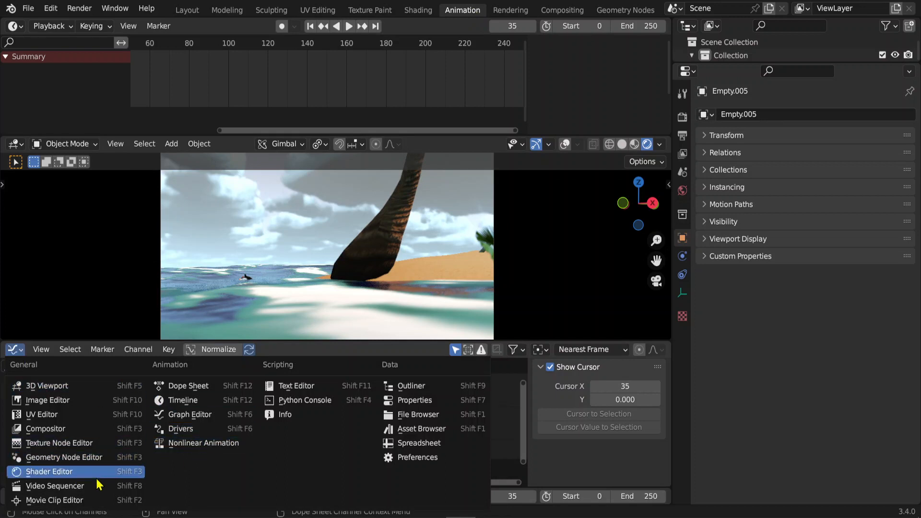
{"action": "left_click", "coordinate": [82, 486]}
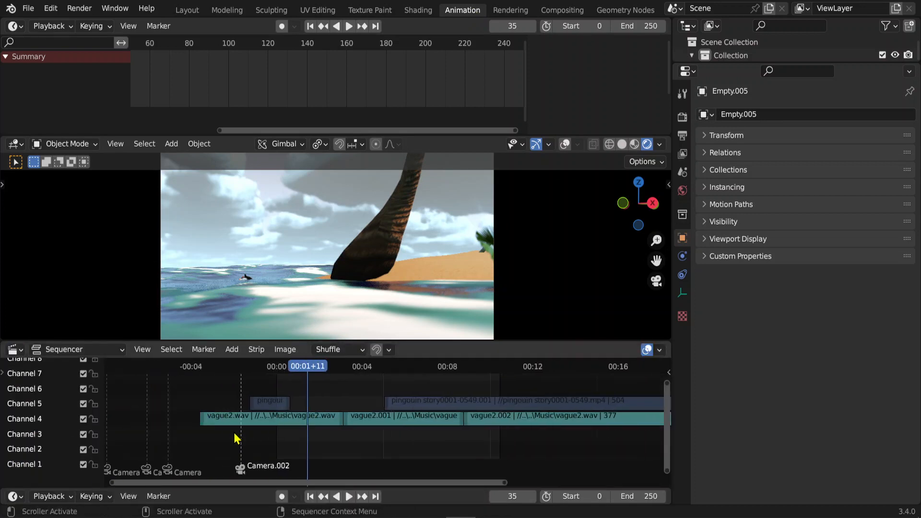
{"action": "scroll", "coordinate": [236, 437], "scroll_direction": "down", "scroll_amount": 2}
{"action": "left_click_drag", "start_coordinate": [236, 376], "coordinate": [610, 440]}
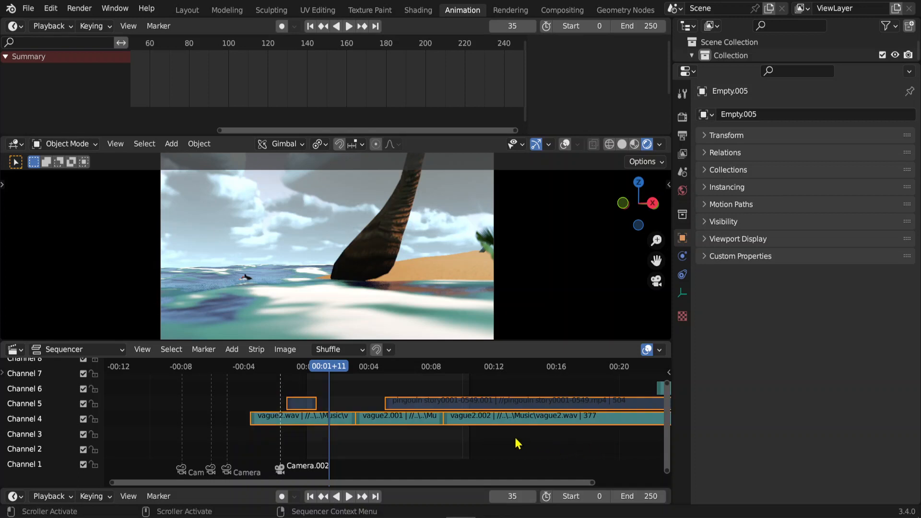
{"action": "key", "text": "h"}
Enlarge the camera viewport and play the animation to examine the wave motion near the island.
{"action": "key", "text": "space"}
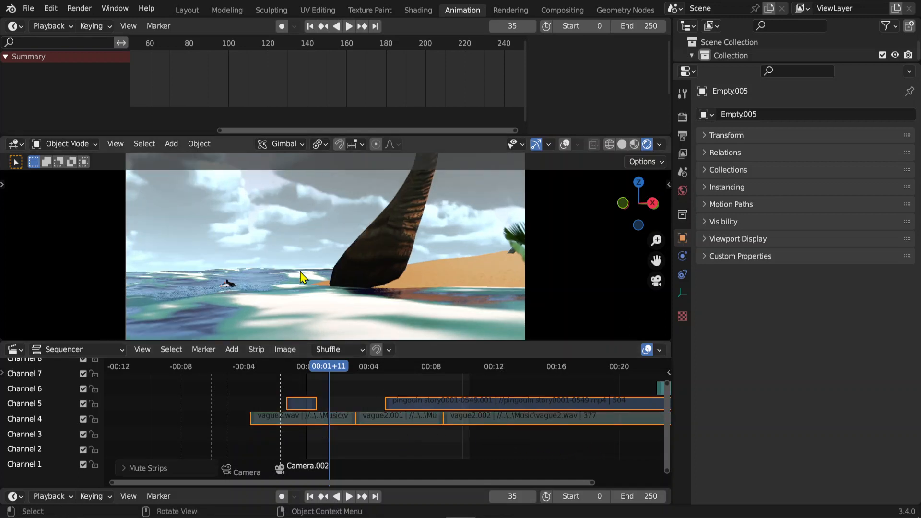
{"action": "key", "text": "space"}
{"action": "left_click_drag", "start_coordinate": [307, 340], "coordinate": [308, 417]}
{"action": "key", "text": "space"}
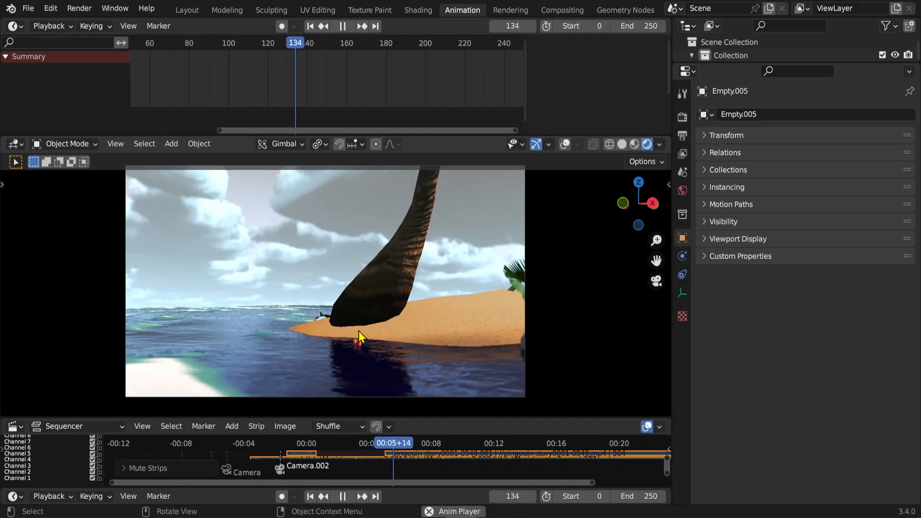
{"action": "key", "text": "space"}
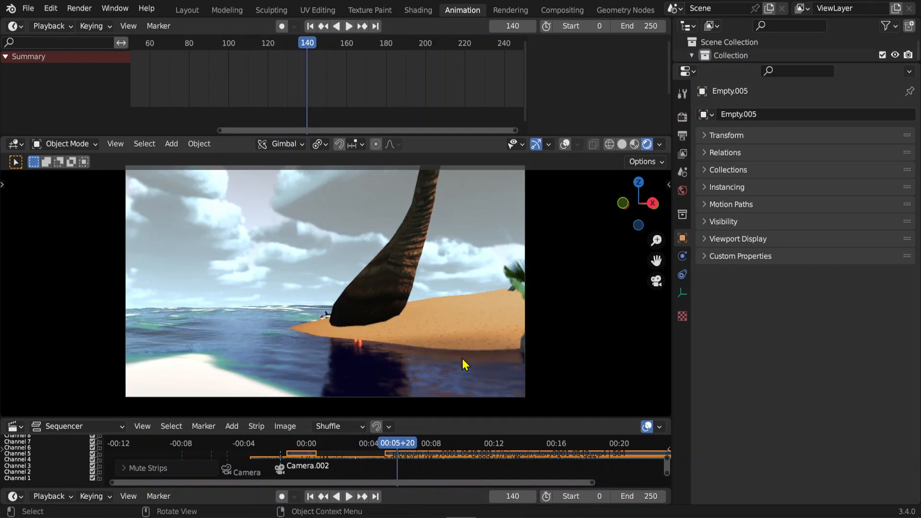
{"action": "key", "text": "space"}
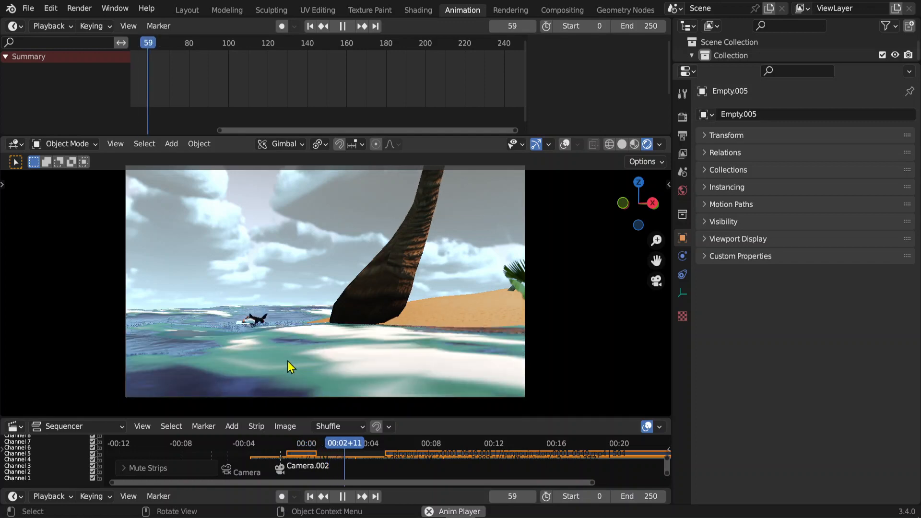
Select the ocean plane and reduce its Ocean modifier's wind velocity to 6.64 m/s while the animation plays.
{"action": "left_click", "coordinate": [239, 373]}
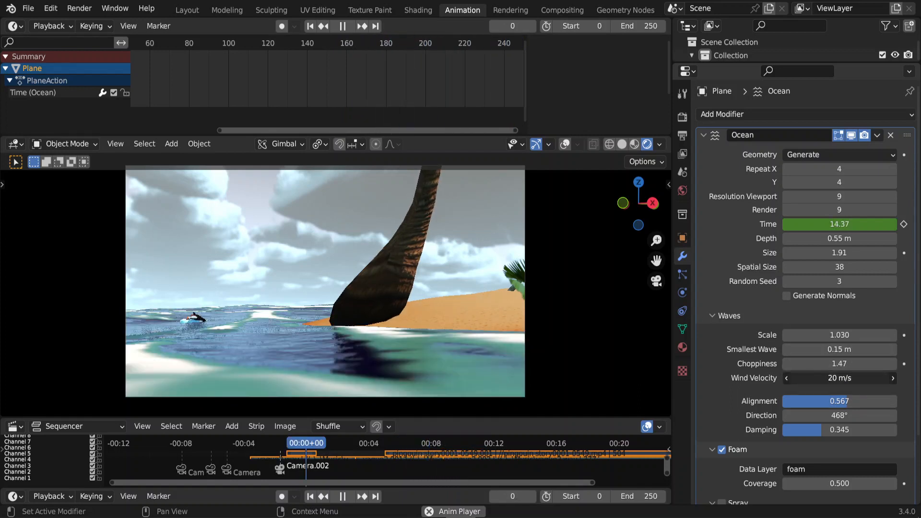
{"action": "left_click_drag", "start_coordinate": [840, 378], "coordinate": [779, 378]}
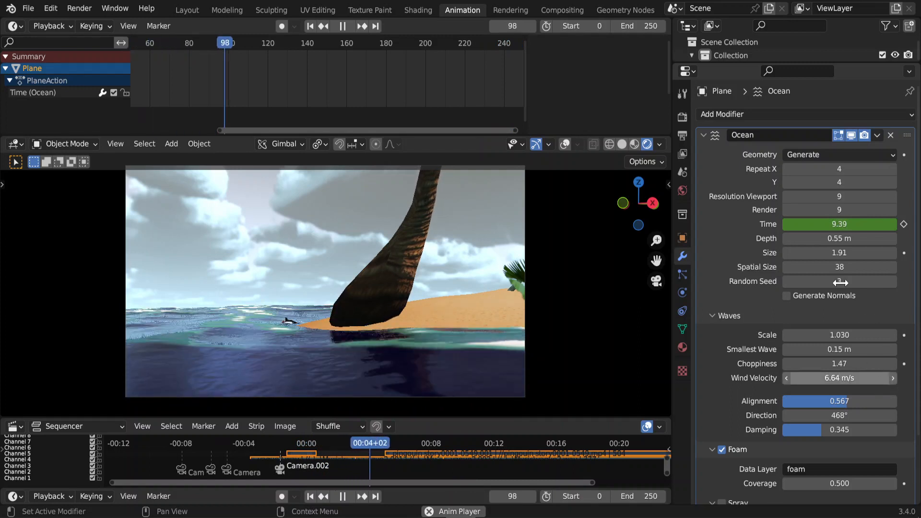
{"action": "key", "text": "space"}
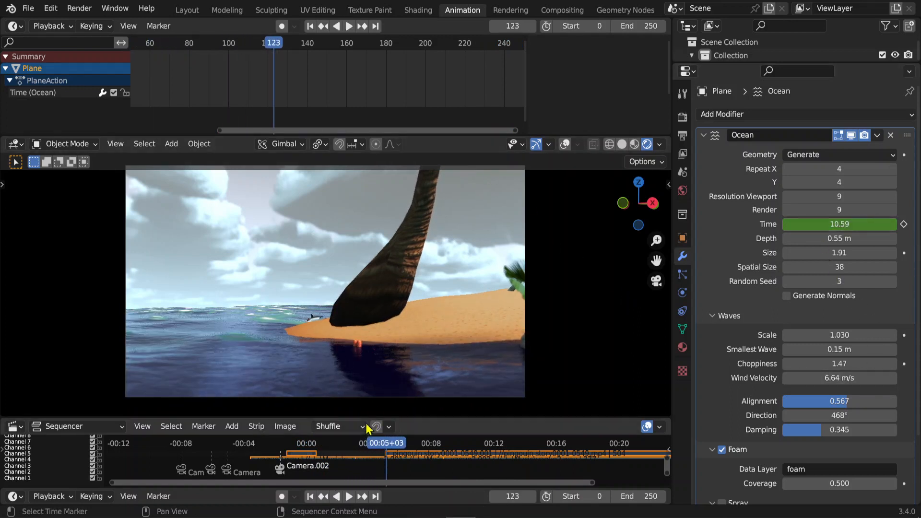
Enlarge the lower area, replace the sequencer with the Dope Sheet, and collapse the RIG-Armature.001 channels.
{"action": "left_click_drag", "start_coordinate": [379, 417], "coordinate": [366, 257]}
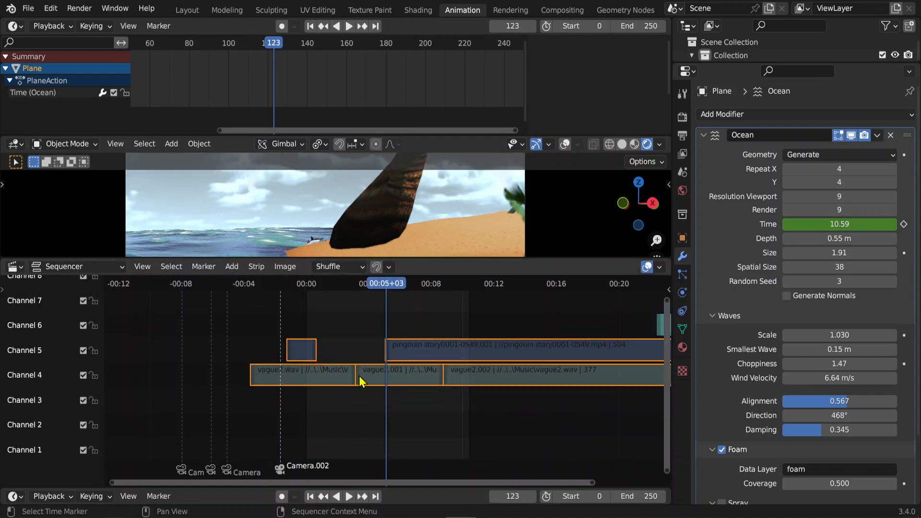
{"action": "scroll", "coordinate": [357, 374], "scroll_direction": "down", "scroll_amount": 2}
{"action": "middle_click_drag", "start_coordinate": [354, 369], "coordinate": [345, 405]}
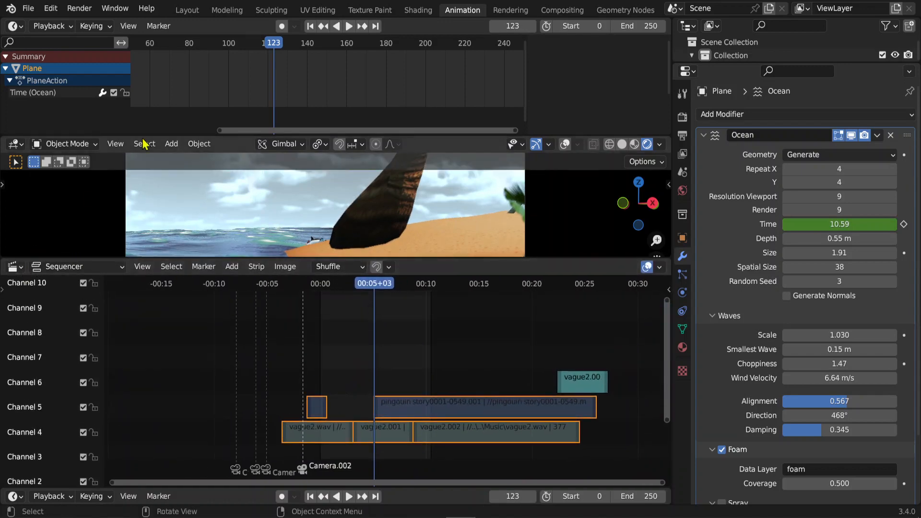
{"action": "left_click", "coordinate": [14, 267]}
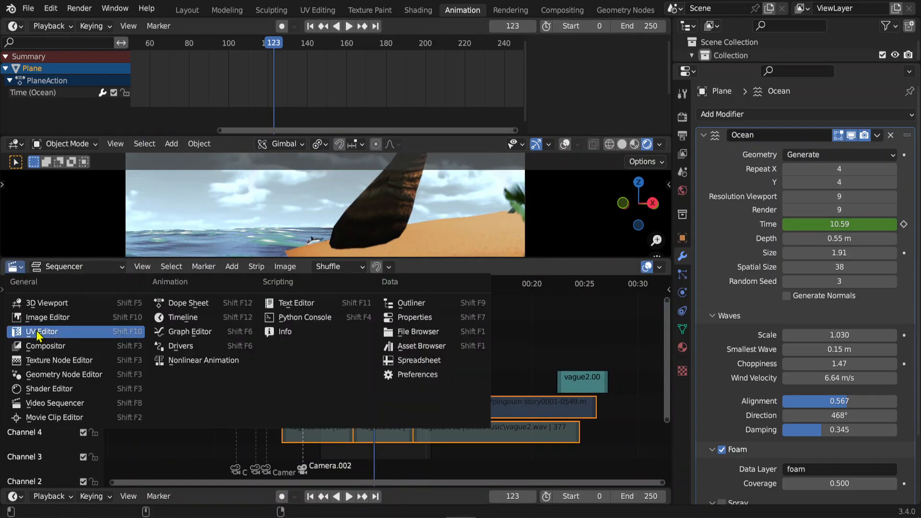
{"action": "left_click", "coordinate": [188, 303]}
{"action": "middle_click_drag", "start_coordinate": [292, 327], "coordinate": [295, 352]}
{"action": "left_click", "coordinate": [6, 417]}
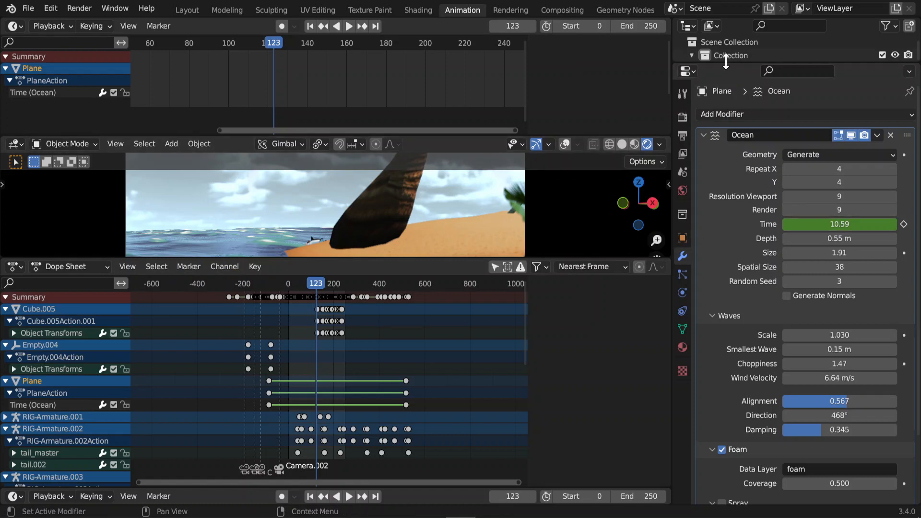
Enlarge the Outliner and rename the Plane object to "ocean".
{"action": "left_click_drag", "start_coordinate": [725, 62], "coordinate": [725, 162]}
{"action": "scroll", "coordinate": [730, 106], "scroll_direction": "down", "scroll_amount": 5}
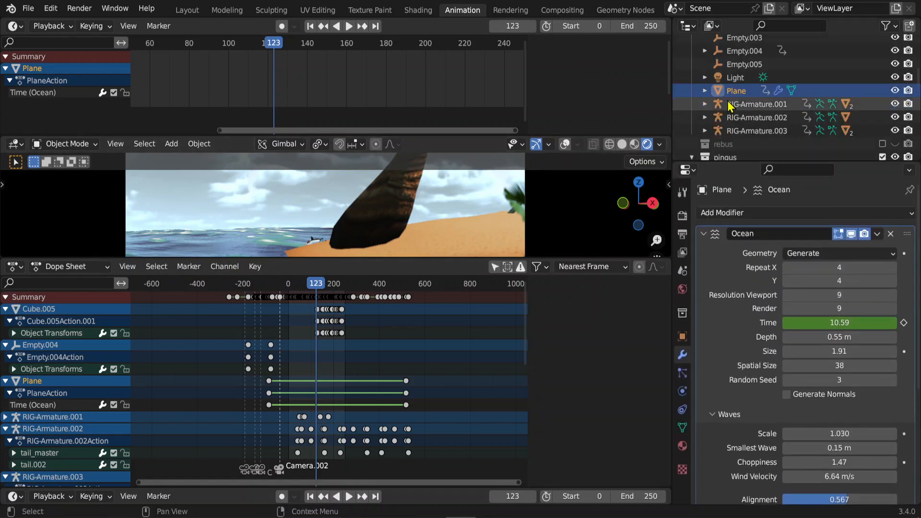
{"action": "double_click", "coordinate": [731, 91]}
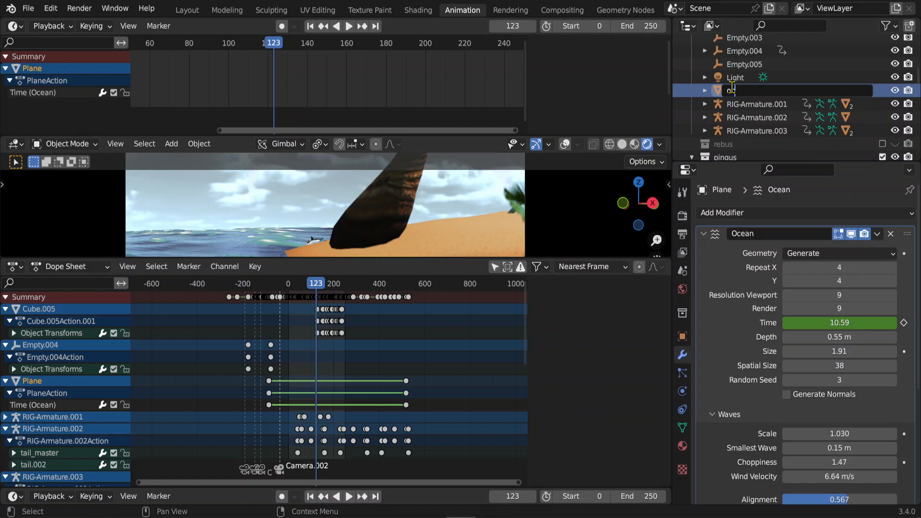
{"action": "type", "text": "ocean"}
{"action": "key", "text": "Return"}
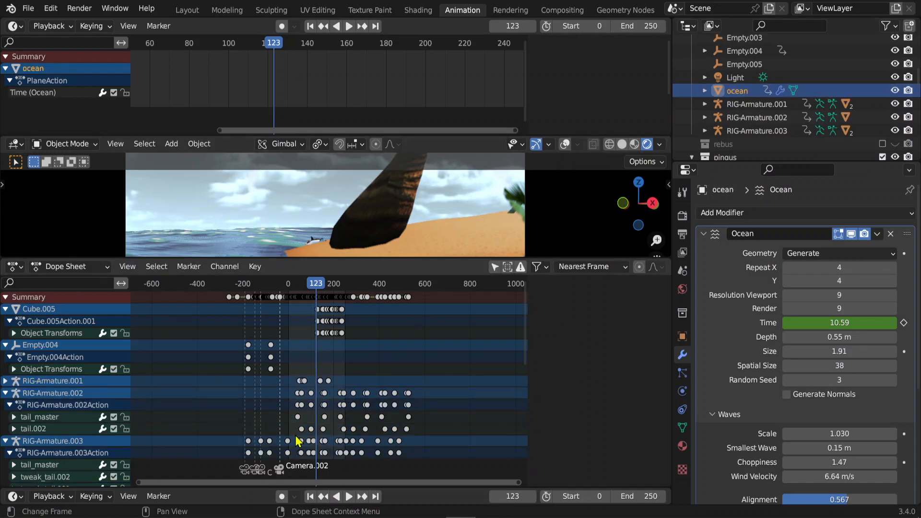
Move the ocean's last Time keyframe to about frame 800 to slow the waves.
{"action": "middle_click_drag", "start_coordinate": [304, 423], "coordinate": [312, 405]}
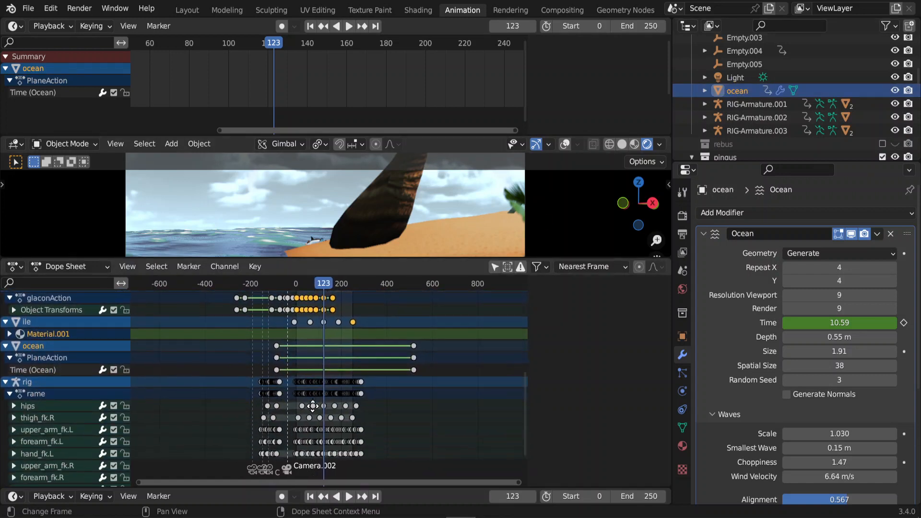
{"action": "scroll", "coordinate": [311, 418], "scroll_direction": "up", "scroll_amount": 4}
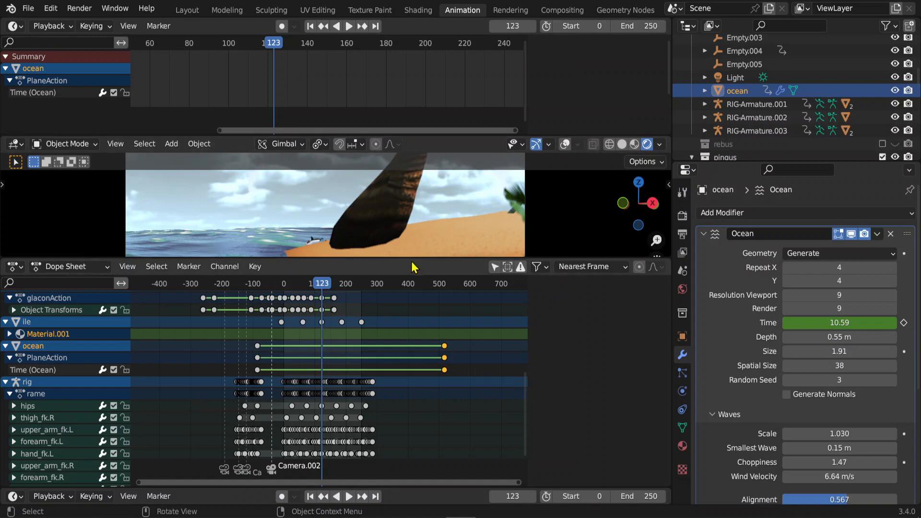
{"action": "left_click_drag", "start_coordinate": [411, 260], "coordinate": [403, 296]}
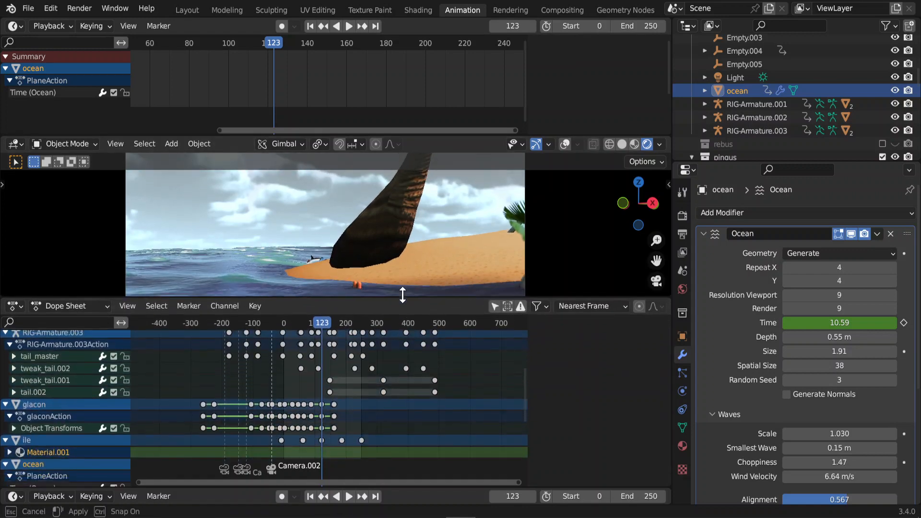
{"action": "middle_click_drag", "start_coordinate": [375, 425], "coordinate": [325, 370]}
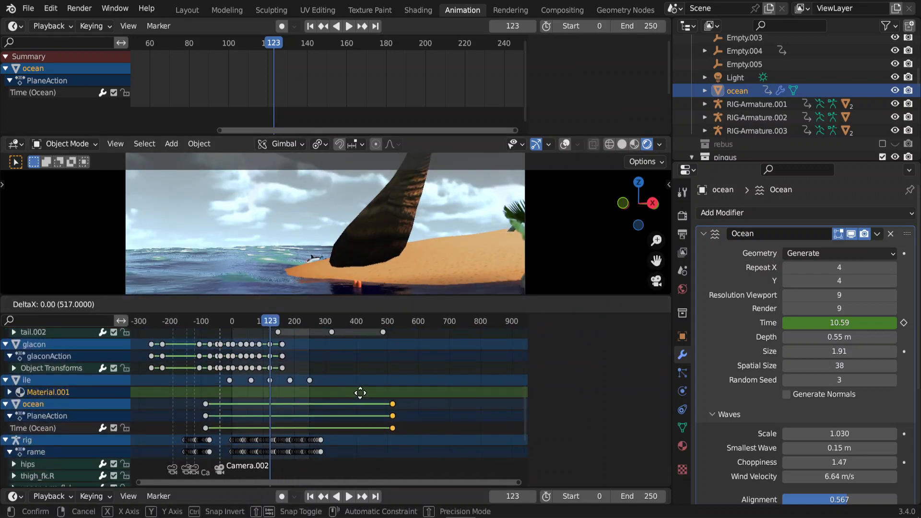
{"action": "key", "text": "g"}
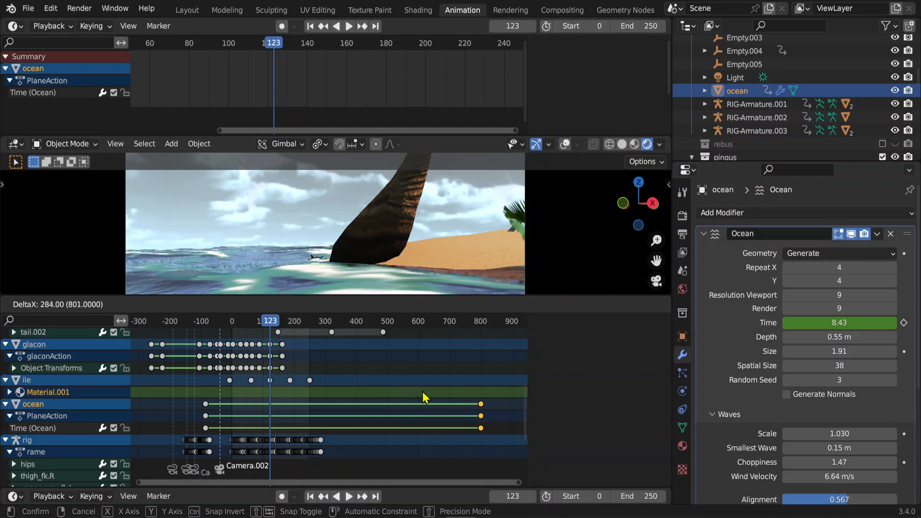
{"action": "left_click", "coordinate": [435, 391]}
Play the animation from around frame 0 to check the wave speed.
{"action": "left_click", "coordinate": [227, 324]}
{"action": "key", "text": "space"}
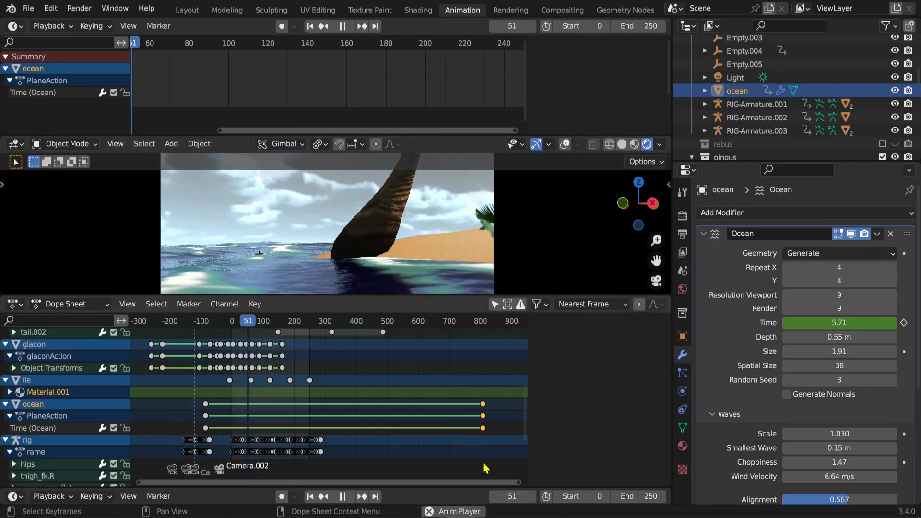
{"action": "key", "text": "space"}
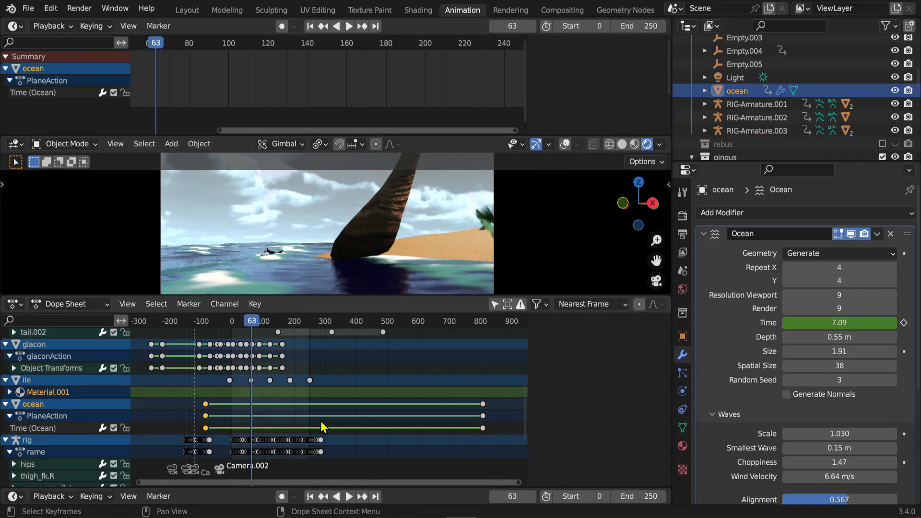
Move the ocean's first Time keyframe back to about frame -440.
{"action": "scroll", "coordinate": [322, 427], "scroll_direction": "down", "scroll_amount": 4}
{"action": "key", "text": "g"}
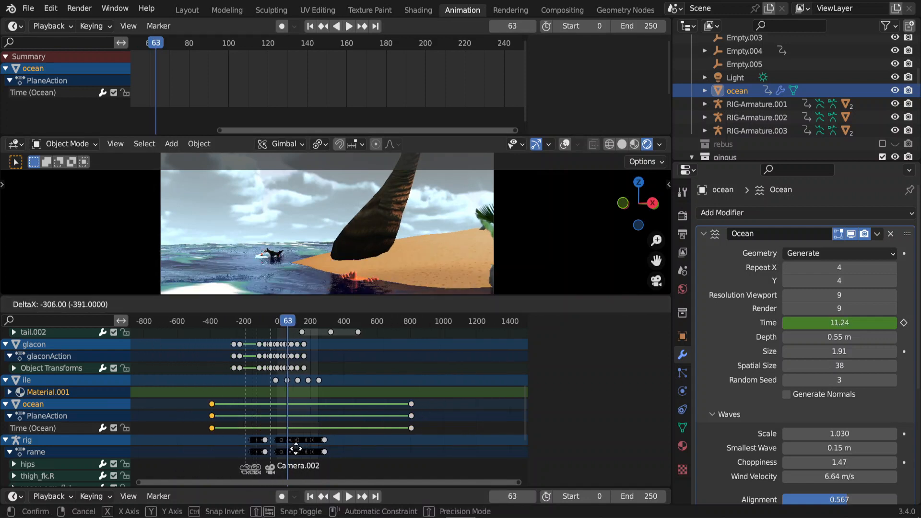
{"action": "left_click", "coordinate": [287, 448]}
Replay the animation from the start frame to check the slowed waves, and look at the island from above.
{"action": "key", "text": "shift+Left"}
{"action": "key", "text": "space"}
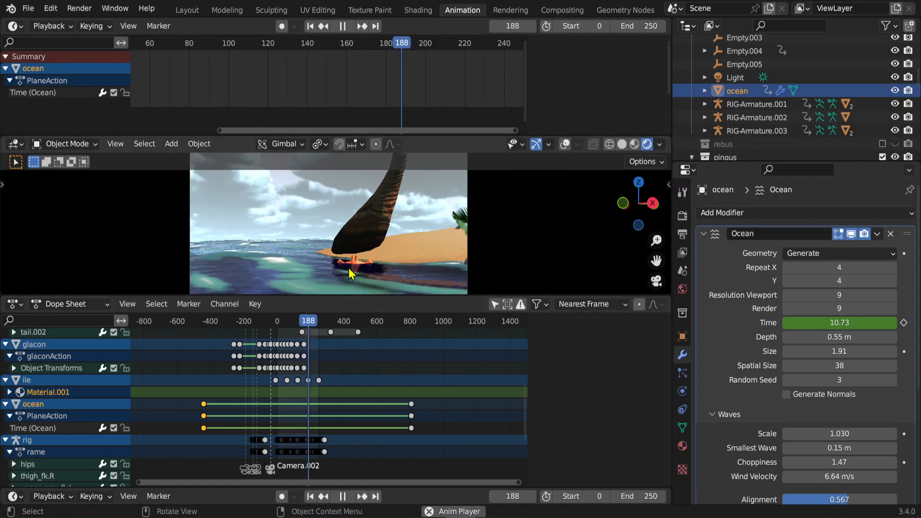
{"action": "key", "text": "space"}
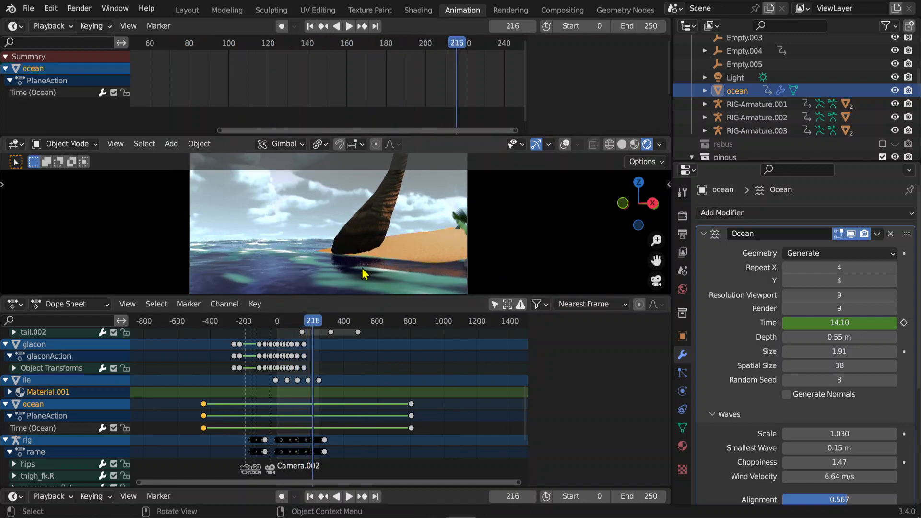
{"action": "key", "text": "KP_7"}
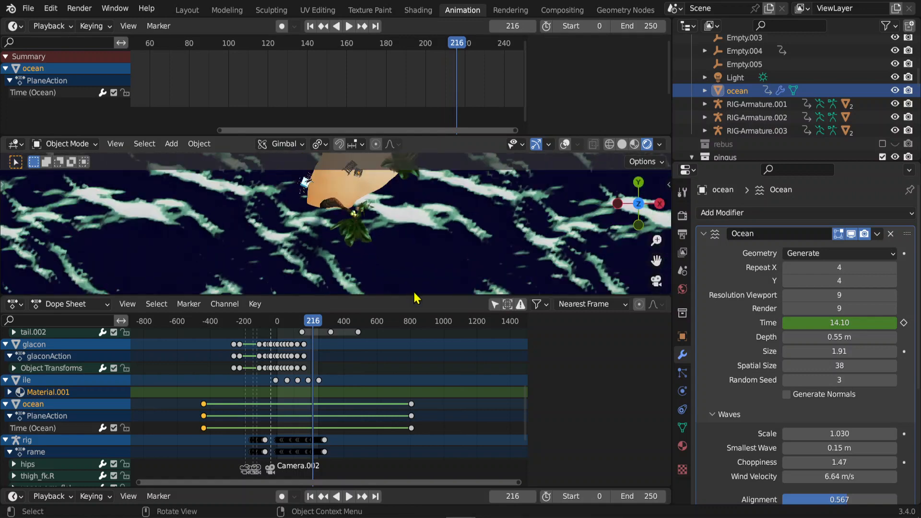
Maximize the 3D viewport with the top view of the island's shore.
{"action": "key", "text": "ctrl+space"}
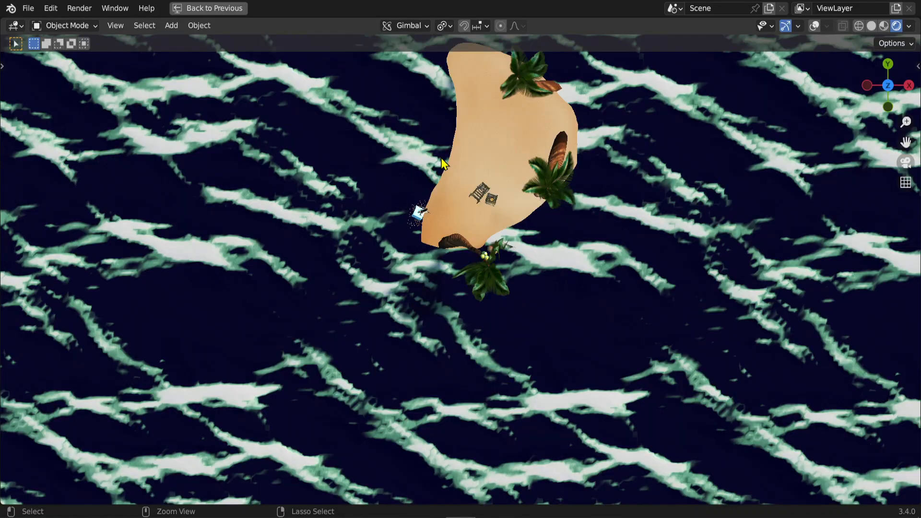
{"action": "scroll", "coordinate": [538, 304], "scroll_direction": "up", "scroll_amount": 2}
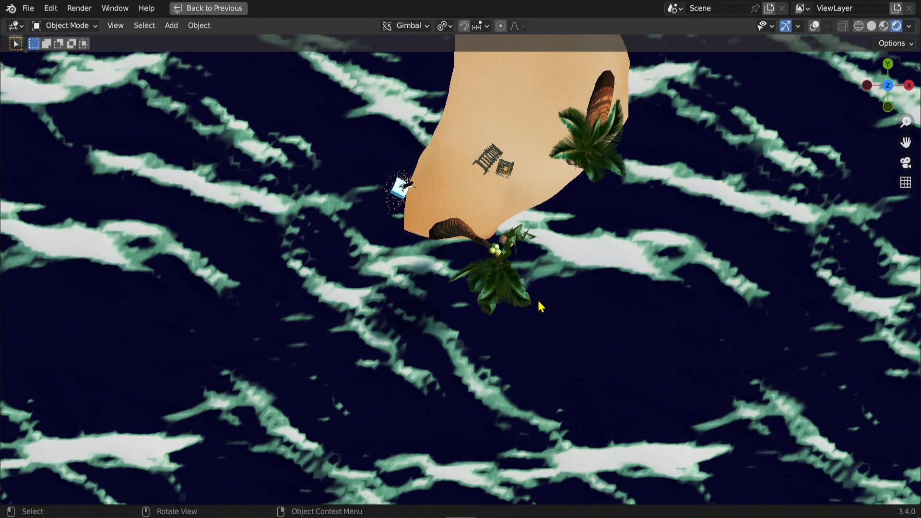
Add a mesh grid over the island's shore in wireframe view and set its X and Y subdivisions to 12.
{"action": "key", "text": "shift+a"}
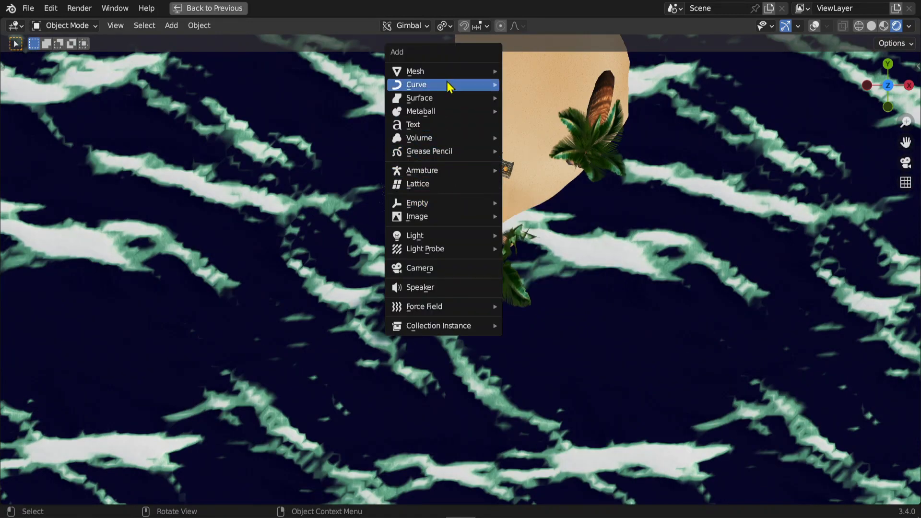
{"action": "mouse_move", "coordinate": [448, 72]}
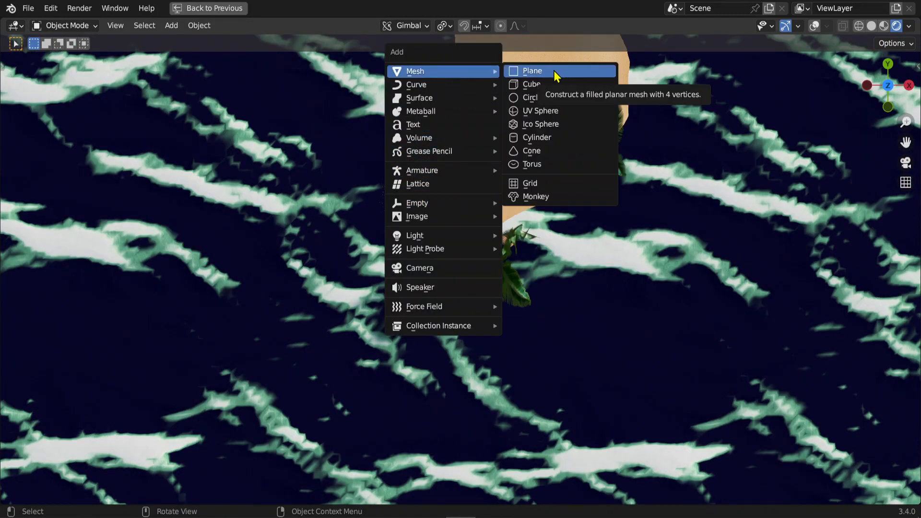
{"action": "left_click", "coordinate": [537, 192]}
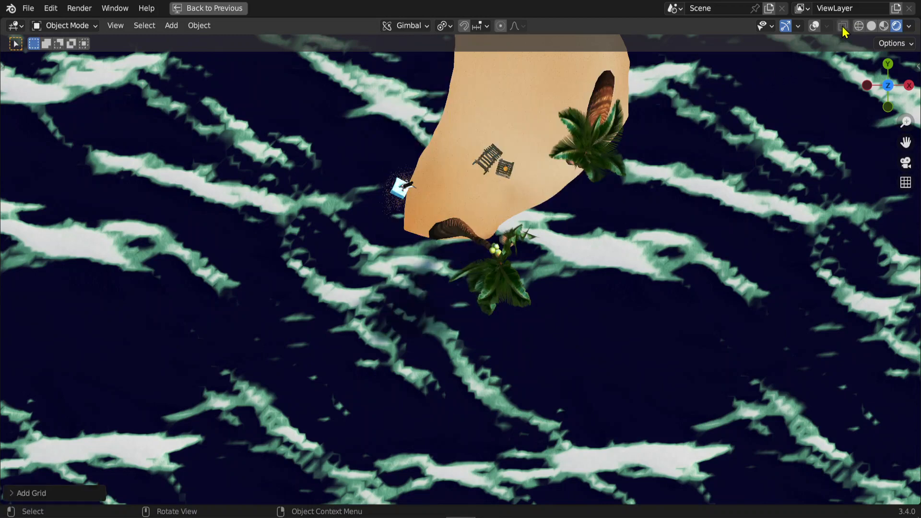
{"action": "left_click", "coordinate": [858, 27]}
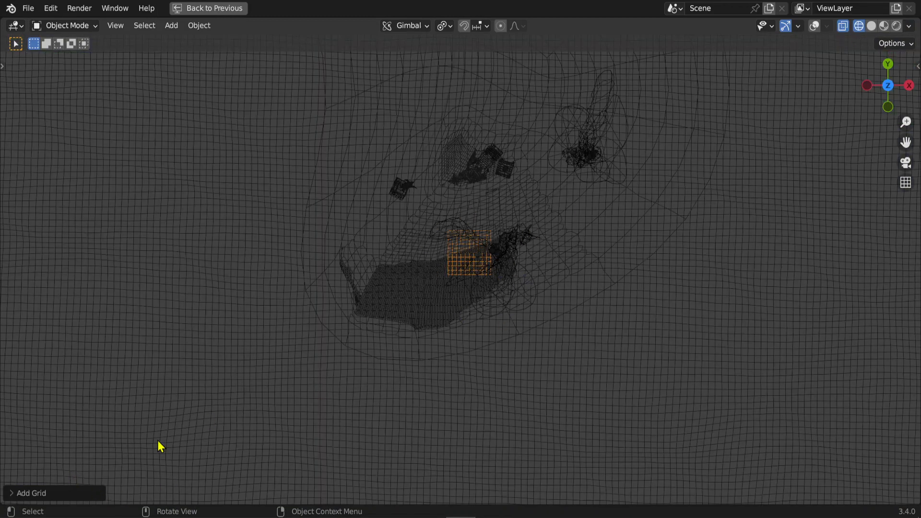
{"action": "left_click", "coordinate": [45, 494]}
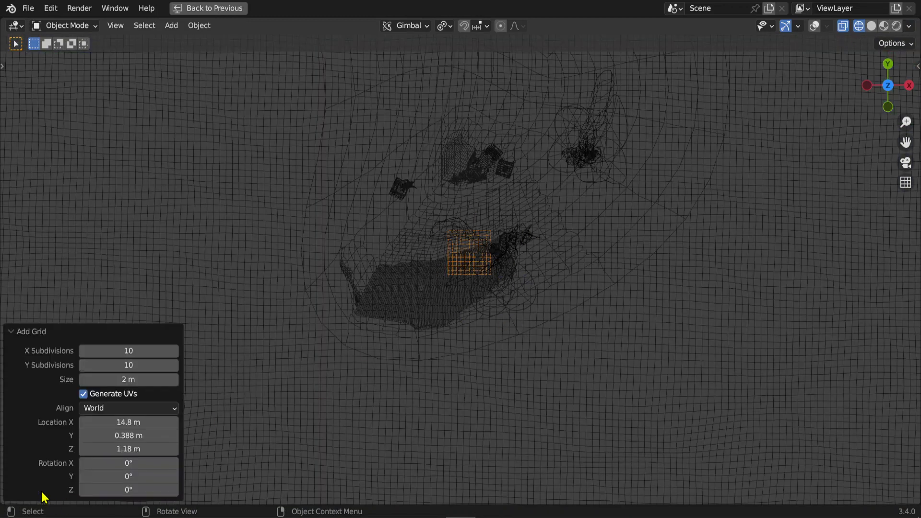
{"action": "left_click", "coordinate": [175, 351]}
{"action": "left_click", "coordinate": [175, 365]}
{"action": "left_click", "coordinate": [174, 353]}
{"action": "left_click", "coordinate": [173, 363]}
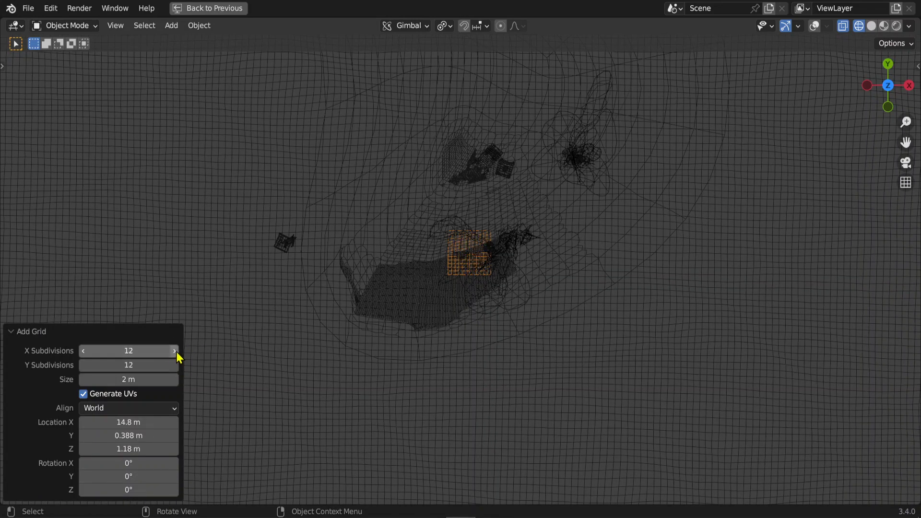
Scale the new grid up about 3.8 times and delete it.
{"action": "key", "text": "s"}
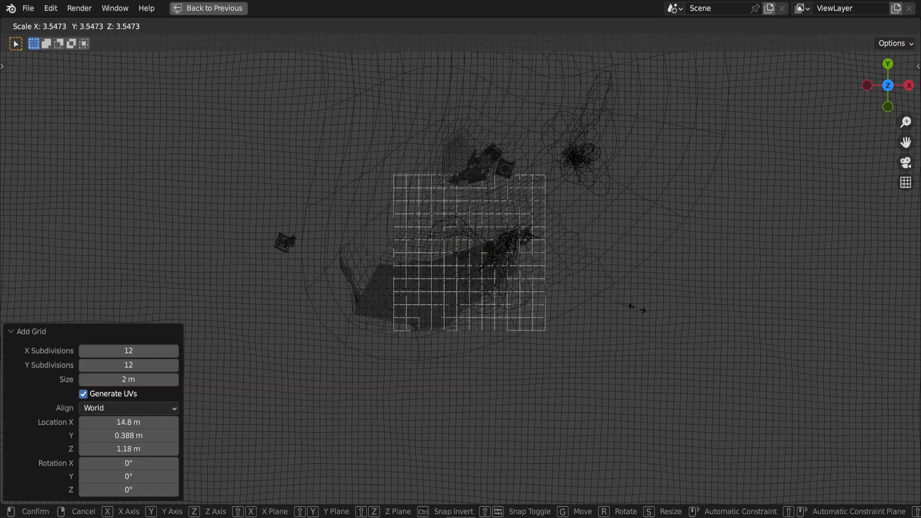
{"action": "left_click", "coordinate": [583, 349]}
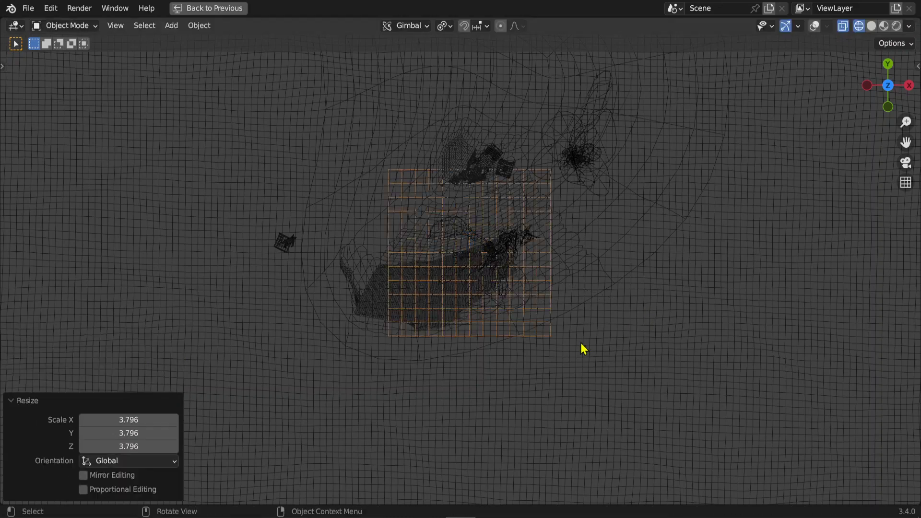
{"action": "key", "text": "x"}
{"action": "left_click", "coordinate": [426, 282]}
Add a mesh plane at the island's shore and scale it up about 4.45 times.
{"action": "key", "text": "shift+a"}
{"action": "mouse_move", "coordinate": [412, 252]}
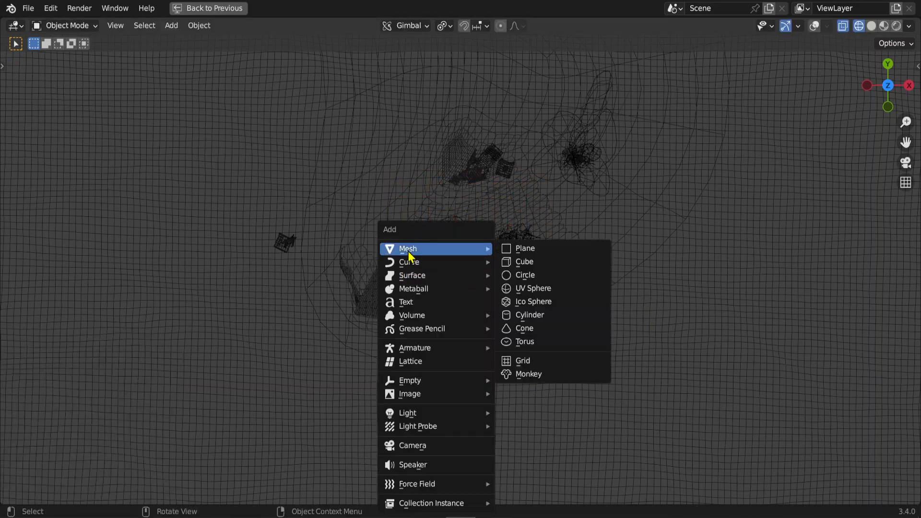
{"action": "left_click", "coordinate": [543, 250]}
{"action": "key", "text": "g"}
{"action": "key", "text": "s"}
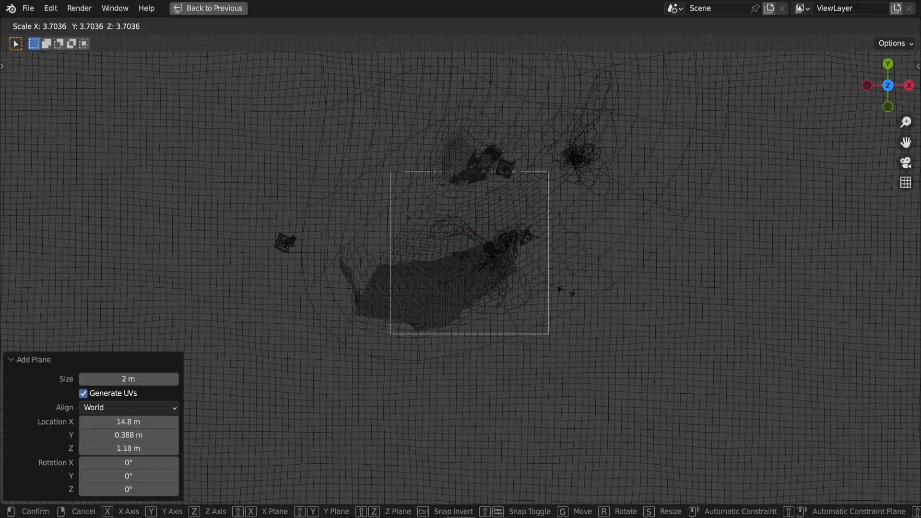
{"action": "left_click", "coordinate": [586, 295]}
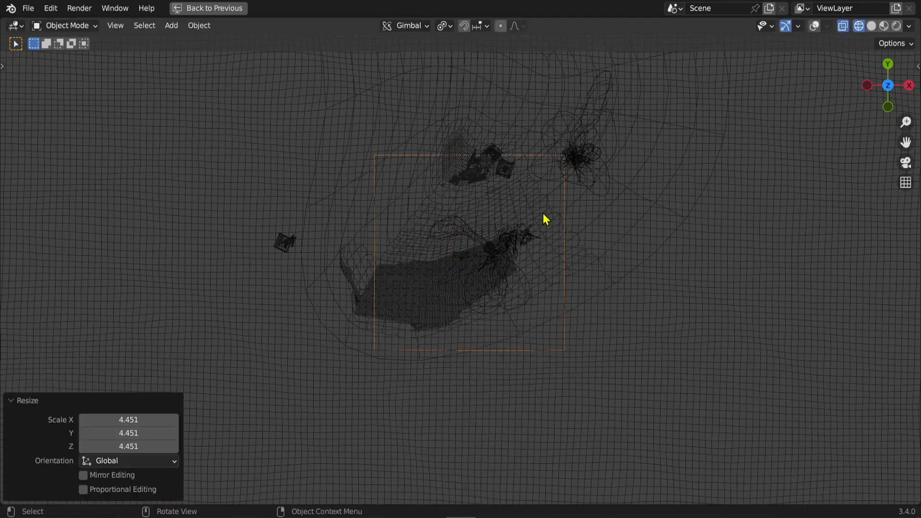
Turn on the viewport overlays and solid shading, viewing the plane from a low angle.
{"action": "middle_click_drag", "start_coordinate": [495, 340], "coordinate": [420, 209]}
{"action": "left_click", "coordinate": [814, 25]}
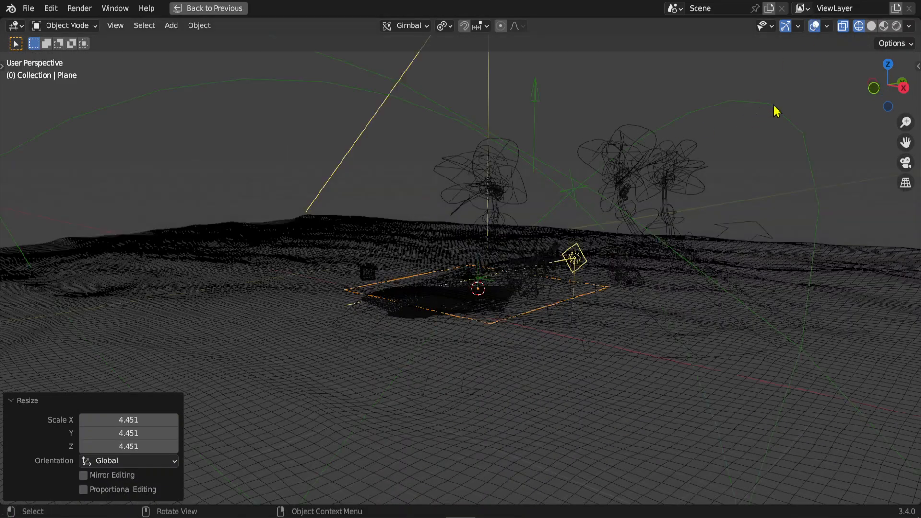
{"action": "scroll", "coordinate": [816, 88], "scroll_direction": "up", "scroll_amount": 2}
{"action": "left_click", "coordinate": [872, 26]}
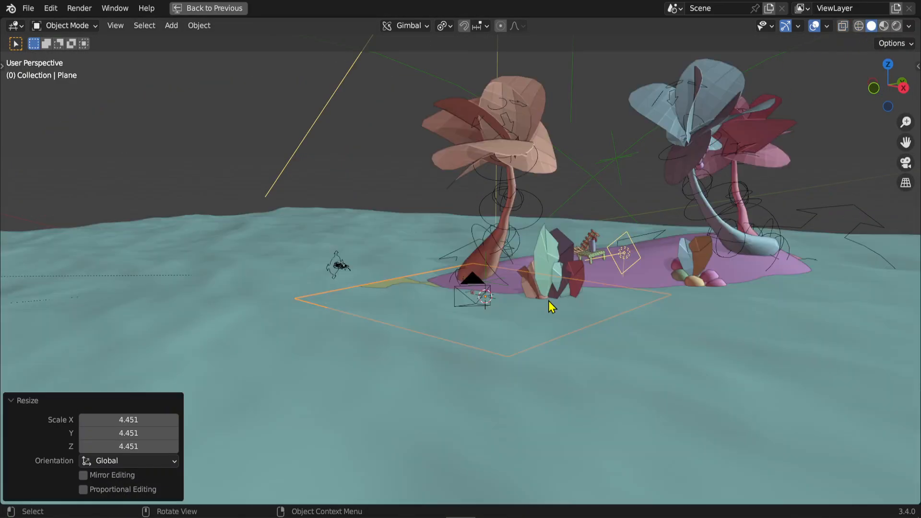
Raise the plane about 0.27 m along Z, then lower it about 0.21 m toward the water surface.
{"action": "scroll", "coordinate": [552, 307], "scroll_direction": "up", "scroll_amount": 2}
{"action": "key", "text": "g"}
{"action": "key", "text": "z"}
{"action": "left_click", "coordinate": [498, 274]}
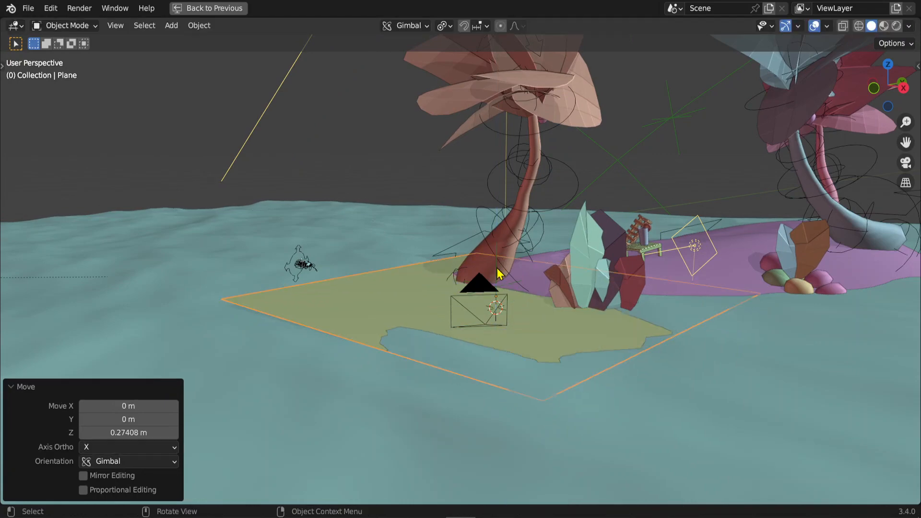
{"action": "key", "text": "g"}
{"action": "key", "text": "z"}
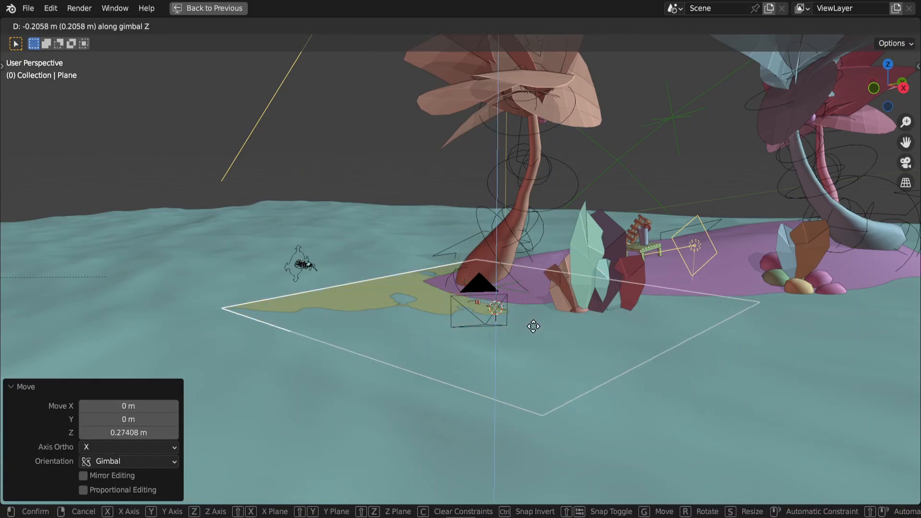
{"action": "left_click", "coordinate": [412, 328]}
{"action": "middle_click_drag", "start_coordinate": [326, 358], "coordinate": [201, 329]}
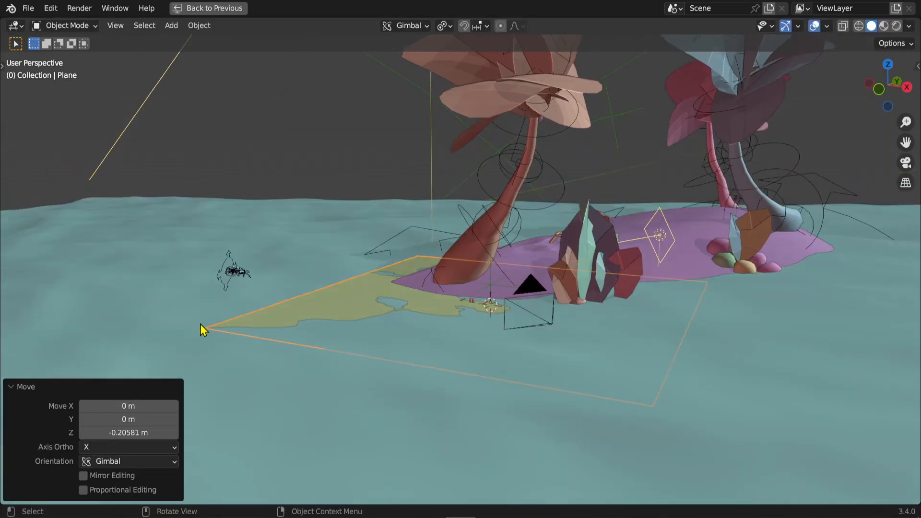
Hide the ocean object and select the plane at the island's shore.
{"action": "left_click", "coordinate": [151, 328]}
{"action": "key", "text": "h"}
{"action": "middle_click_drag", "start_coordinate": [319, 354], "coordinate": [354, 243]}
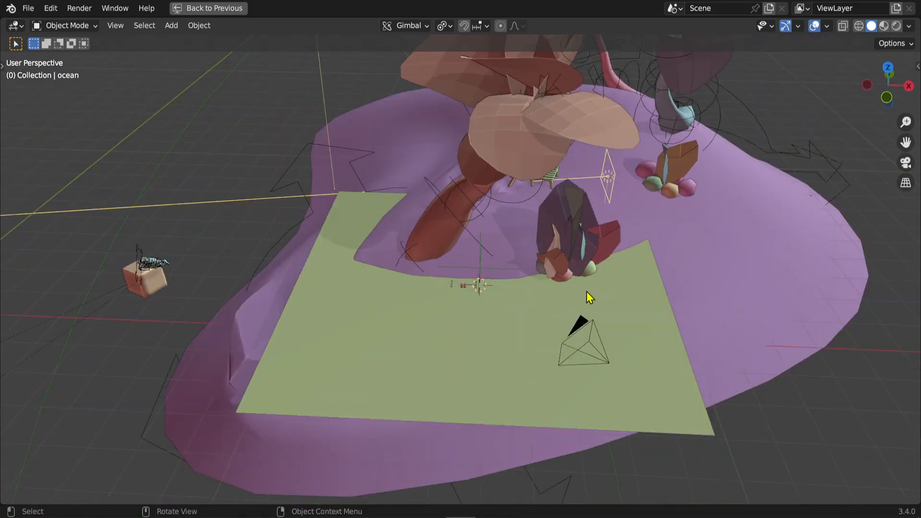
{"action": "left_click", "coordinate": [408, 322]}
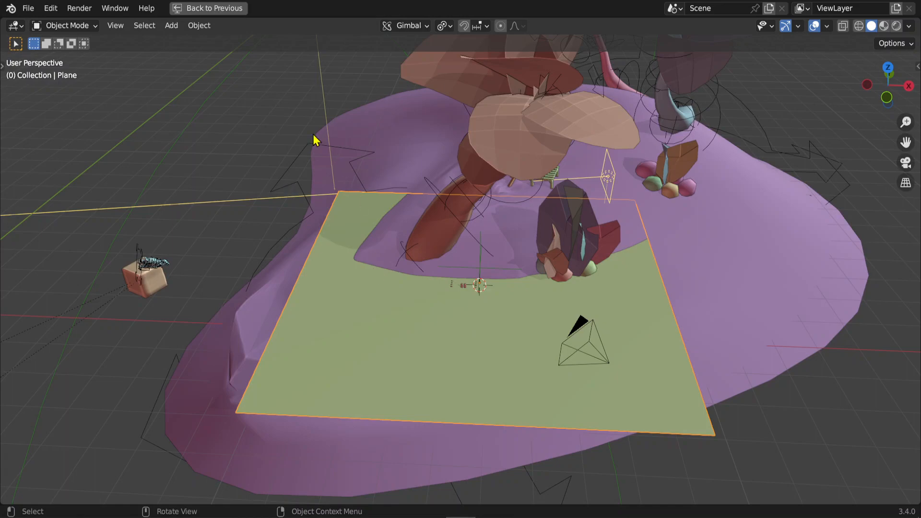
Restore the full layout, switch to the Shading workspace and create a new material for the plane.
{"action": "left_click", "coordinate": [227, 8]}
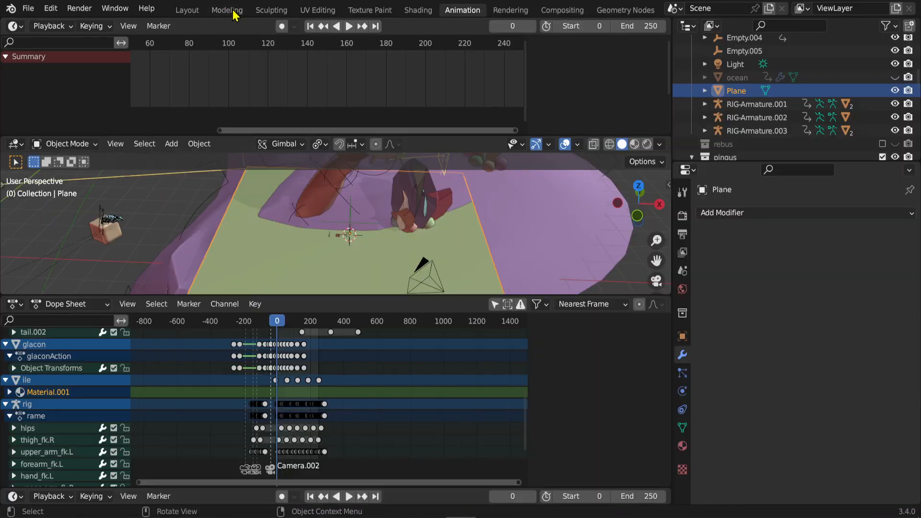
{"action": "left_click", "coordinate": [417, 13]}
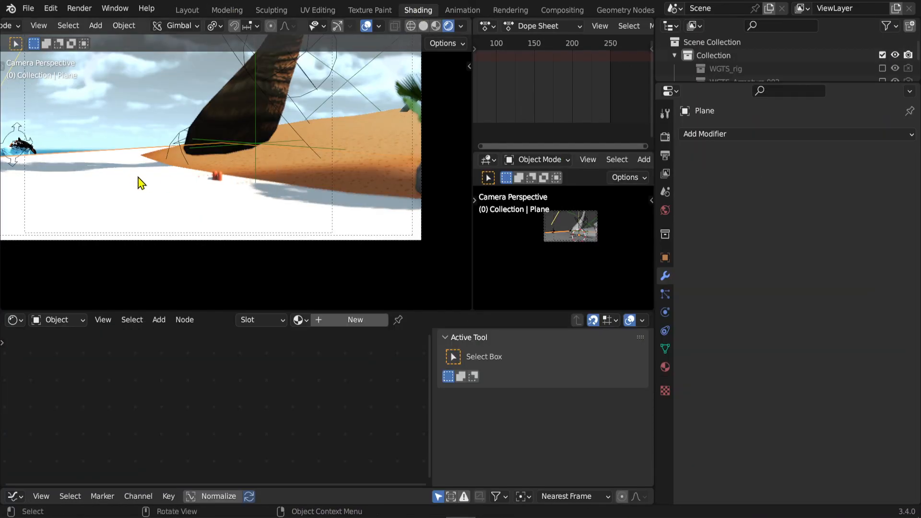
{"action": "left_click", "coordinate": [349, 320]}
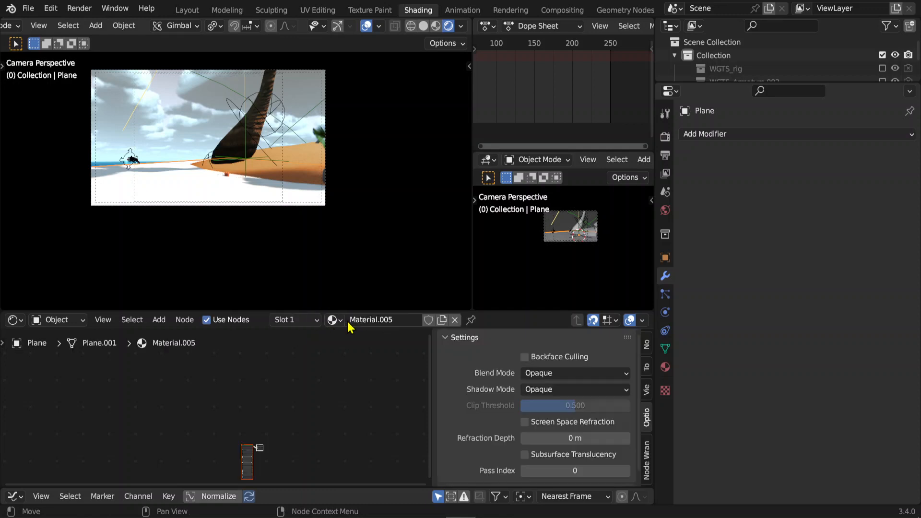
Spread the Principled BSDF and Material Output nodes apart and rename the plane's material mask-mousse.
{"action": "scroll", "coordinate": [281, 453], "scroll_direction": "up", "scroll_amount": 5}
{"action": "middle_click_drag", "start_coordinate": [267, 432], "coordinate": [258, 414]}
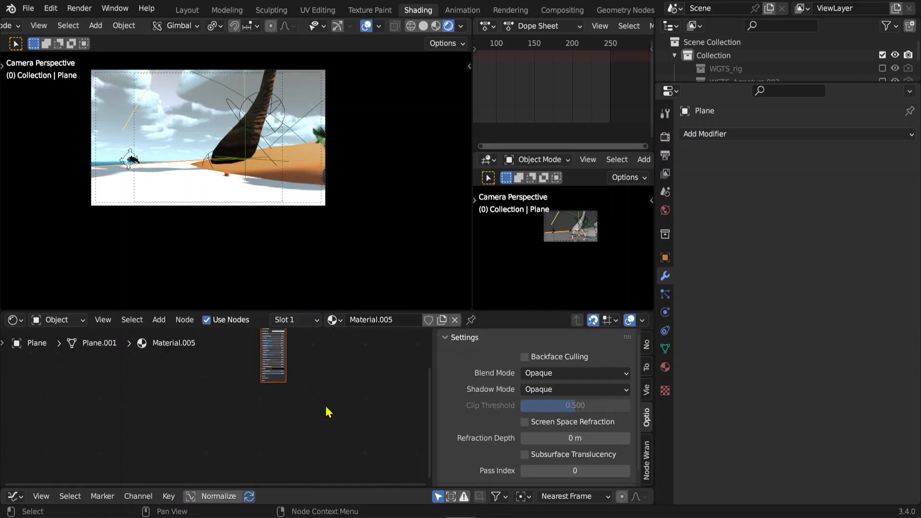
{"action": "scroll", "coordinate": [330, 384], "scroll_direction": "up", "scroll_amount": 6}
{"action": "middle_click_drag", "start_coordinate": [337, 363], "coordinate": [304, 484]}
{"action": "scroll", "coordinate": [339, 421], "scroll_direction": "up", "scroll_amount": 9}
{"action": "middle_click_drag", "start_coordinate": [360, 397], "coordinate": [306, 446]}
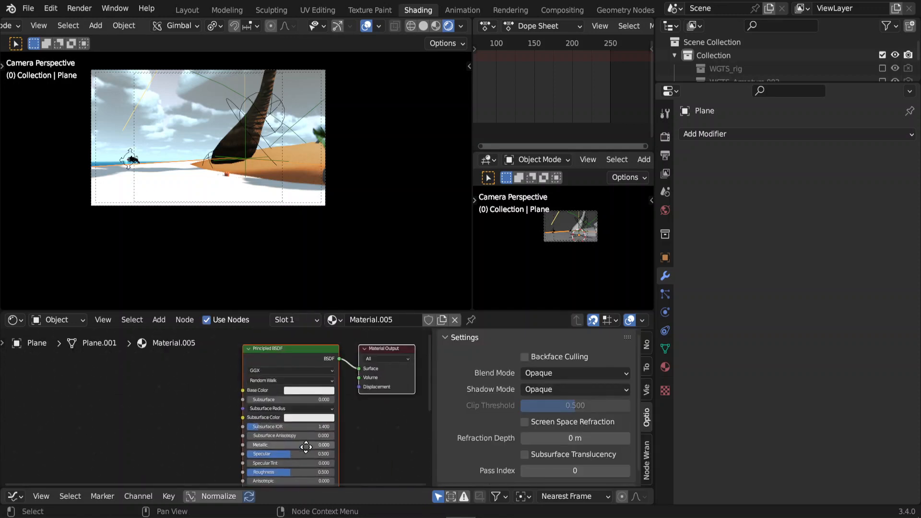
{"action": "left_click_drag", "start_coordinate": [387, 353], "coordinate": [409, 354]}
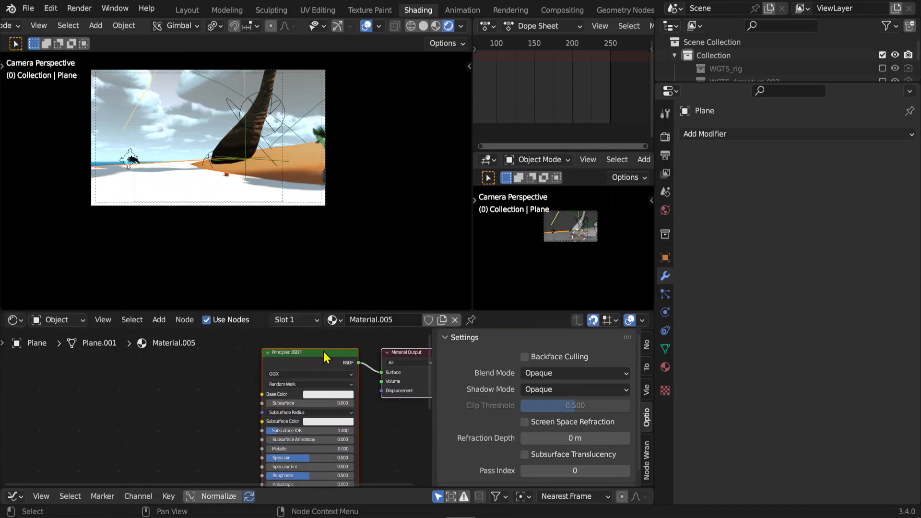
{"action": "left_click_drag", "start_coordinate": [322, 351], "coordinate": [281, 358]}
{"action": "scroll", "coordinate": [231, 391], "scroll_direction": "up", "scroll_amount": 4}
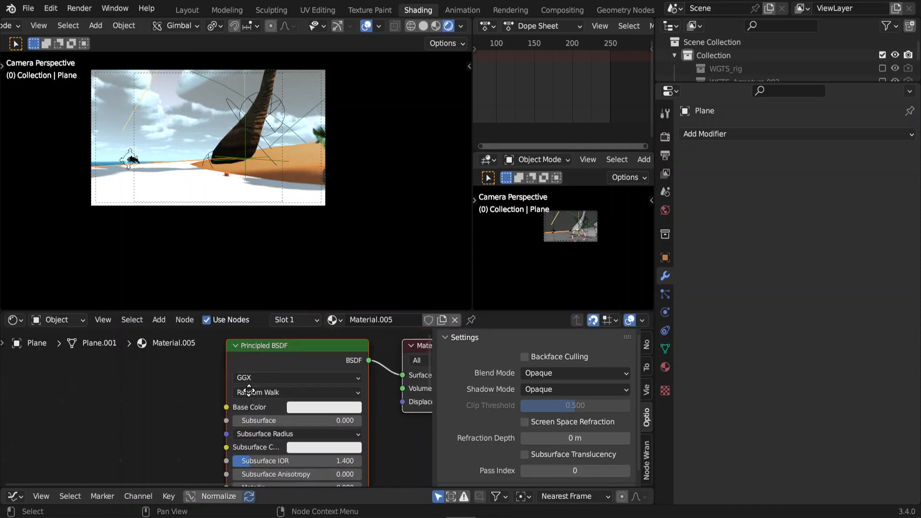
{"action": "left_click", "coordinate": [368, 319]}
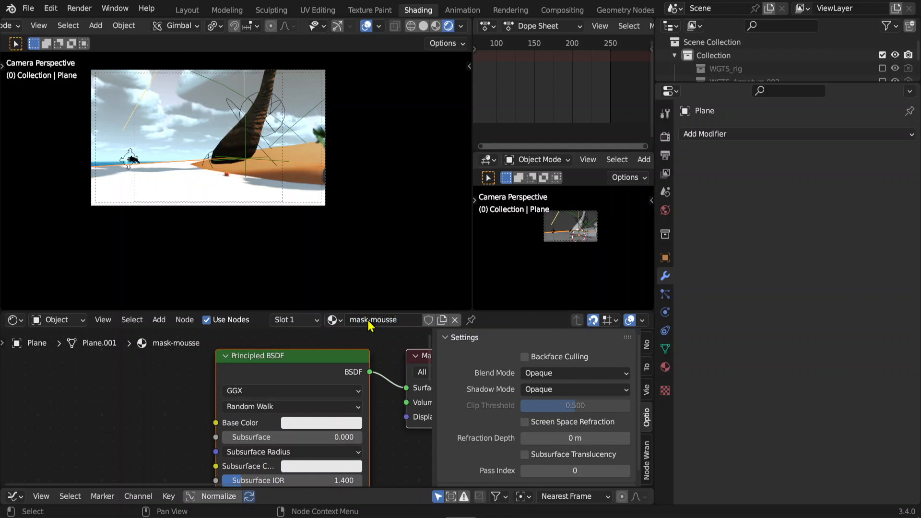
Set the Principled BSDF's Base Color to black with a Value of 0.
{"action": "scroll", "coordinate": [345, 374], "scroll_direction": "down", "scroll_amount": 2}
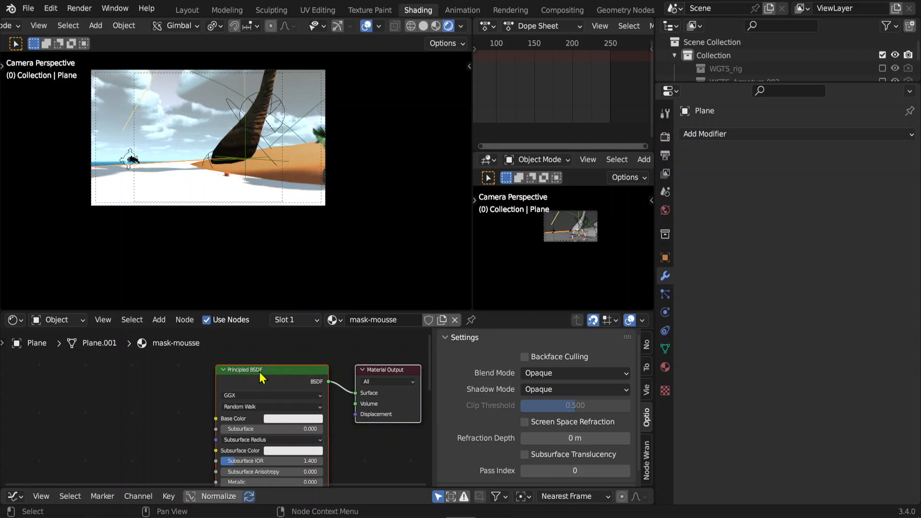
{"action": "left_click", "coordinate": [281, 373]}
{"action": "left_click_drag", "start_coordinate": [298, 382], "coordinate": [294, 365]}
{"action": "left_click", "coordinate": [277, 402]}
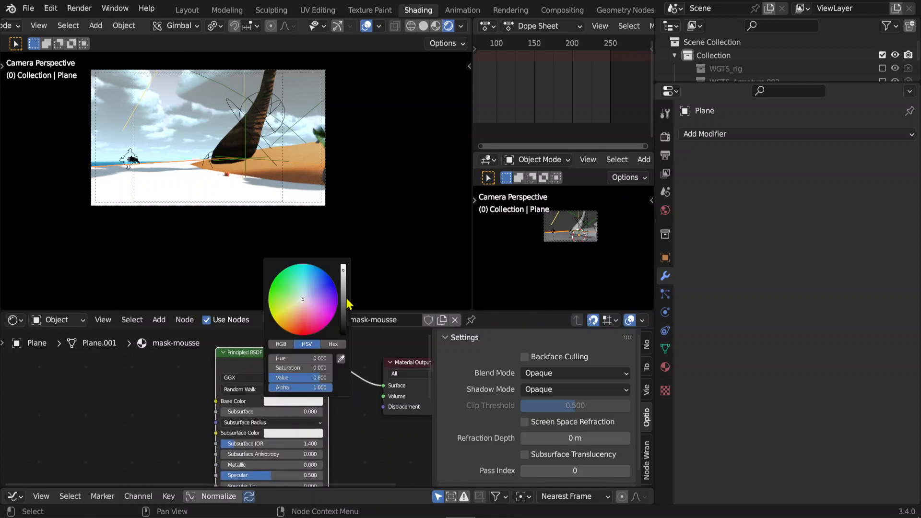
{"action": "left_click_drag", "start_coordinate": [342, 270], "coordinate": [343, 334]}
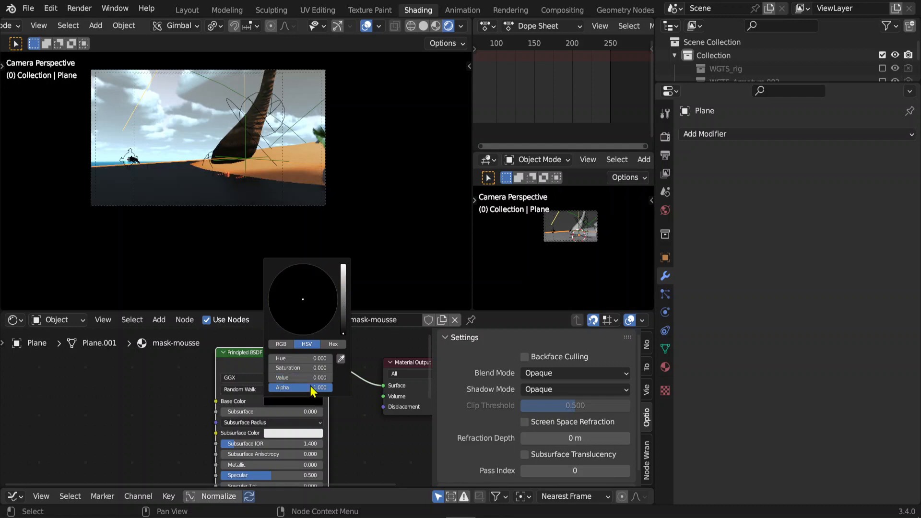
{"action": "left_click_drag", "start_coordinate": [259, 353], "coordinate": [255, 356]}
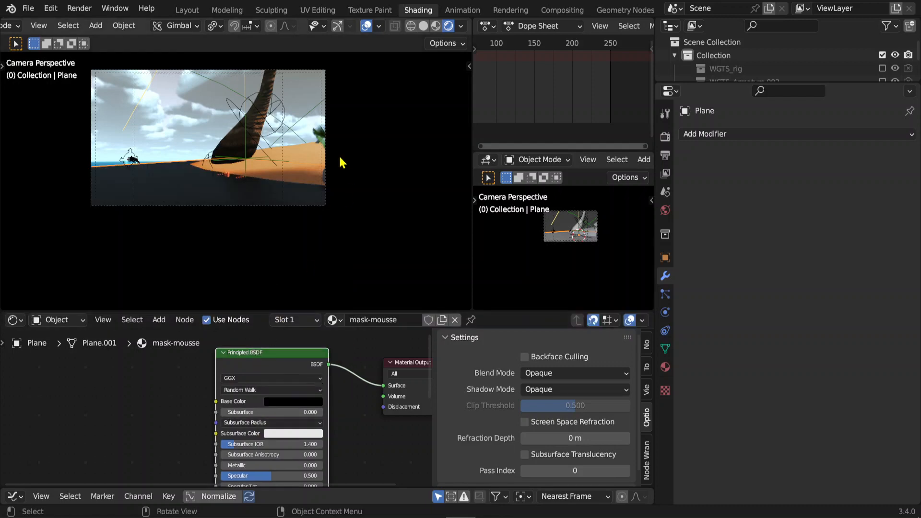
Switch to the Texture Paint workspace and frame the sable_diffuse.jpg image in the image editor.
{"action": "left_click", "coordinate": [367, 10]}
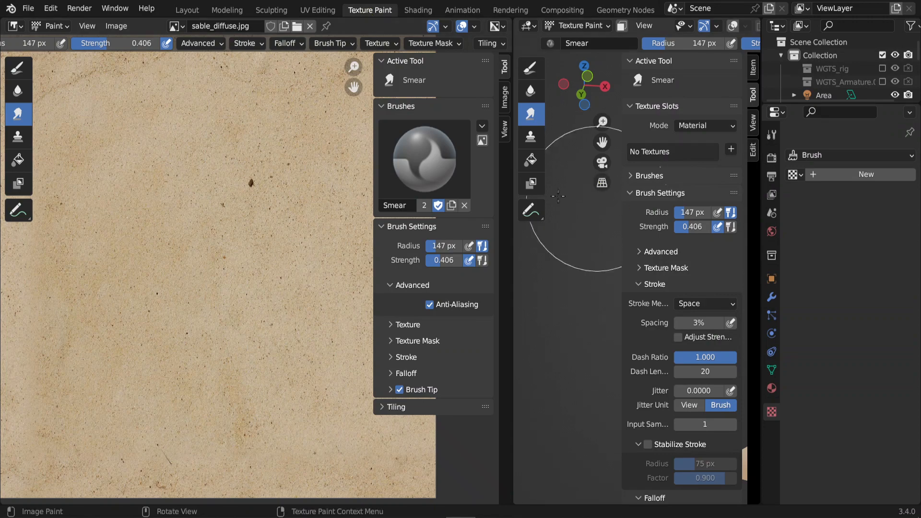
{"action": "scroll", "coordinate": [267, 230], "scroll_direction": "down", "scroll_amount": 5}
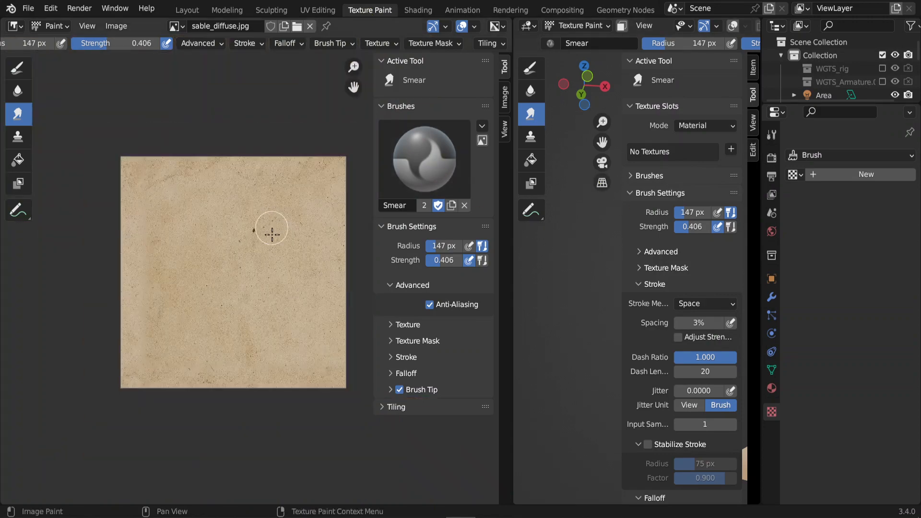
{"action": "scroll", "coordinate": [346, 283], "scroll_direction": "up", "scroll_amount": 3}
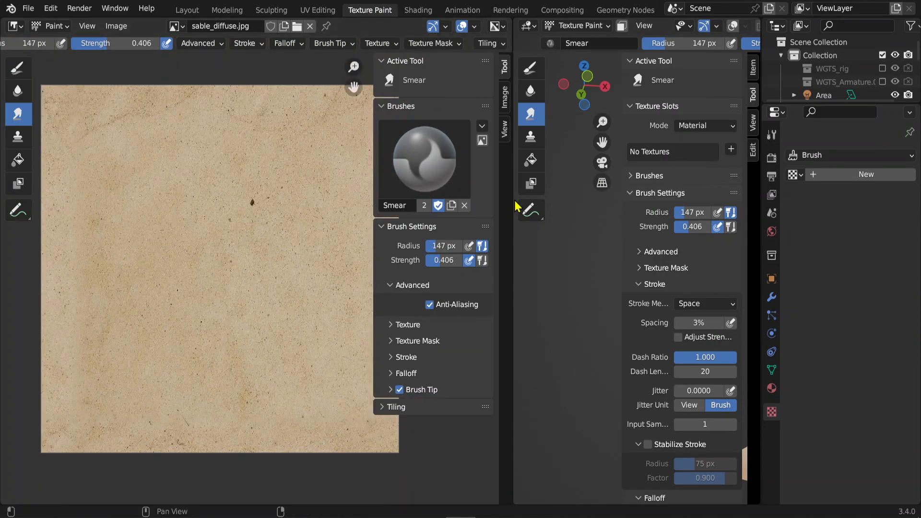
Widen the 3D viewport and frame the shoreline plane from the top view.
{"action": "left_click_drag", "start_coordinate": [510, 198], "coordinate": [298, 199]}
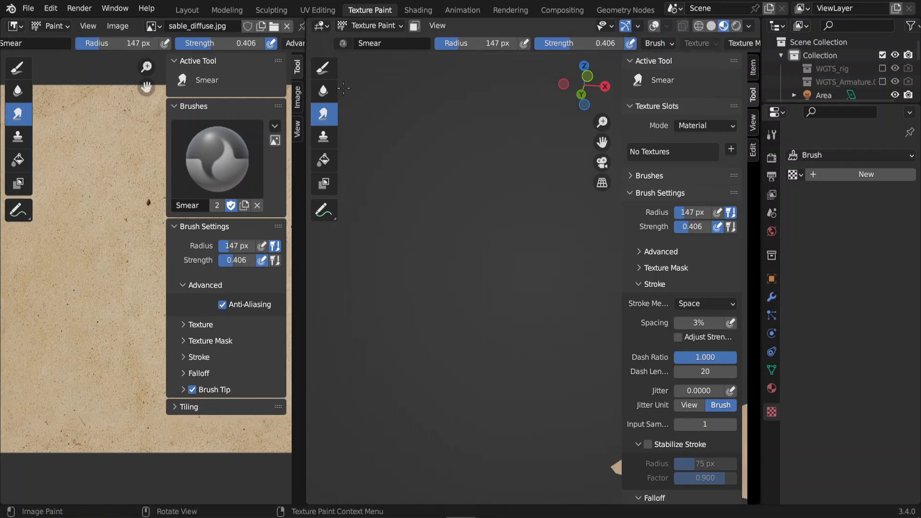
{"action": "left_click", "coordinate": [322, 25]}
{"action": "left_click", "coordinate": [353, 58]}
{"action": "scroll", "coordinate": [449, 254], "scroll_direction": "down", "scroll_amount": 2}
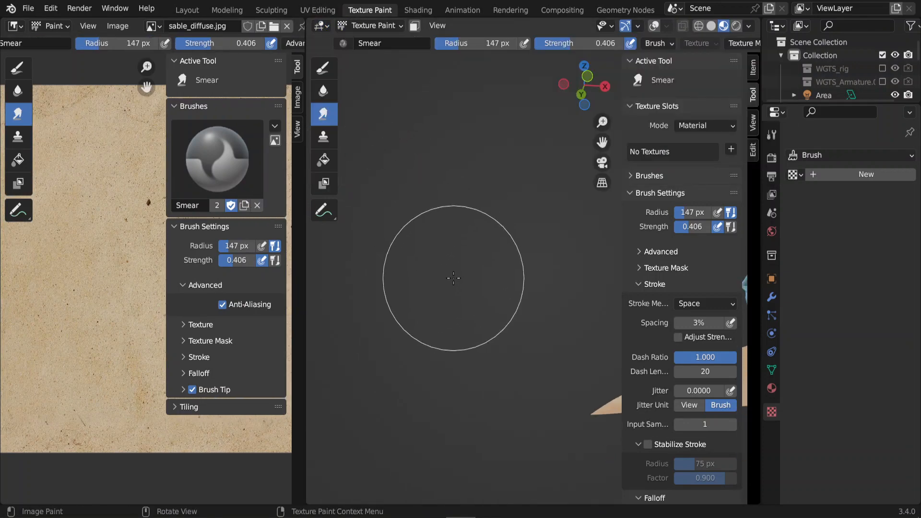
{"action": "key", "text": "KP_Decimal"}
{"action": "scroll", "coordinate": [455, 278], "scroll_direction": "down", "scroll_amount": 4}
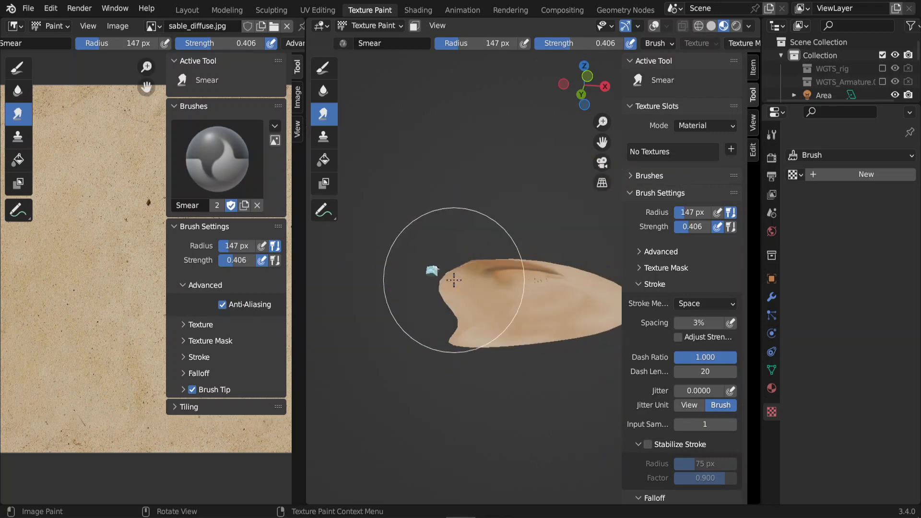
{"action": "scroll", "coordinate": [460, 279], "scroll_direction": "up", "scroll_amount": 2}
{"action": "key", "text": "KP_7"}
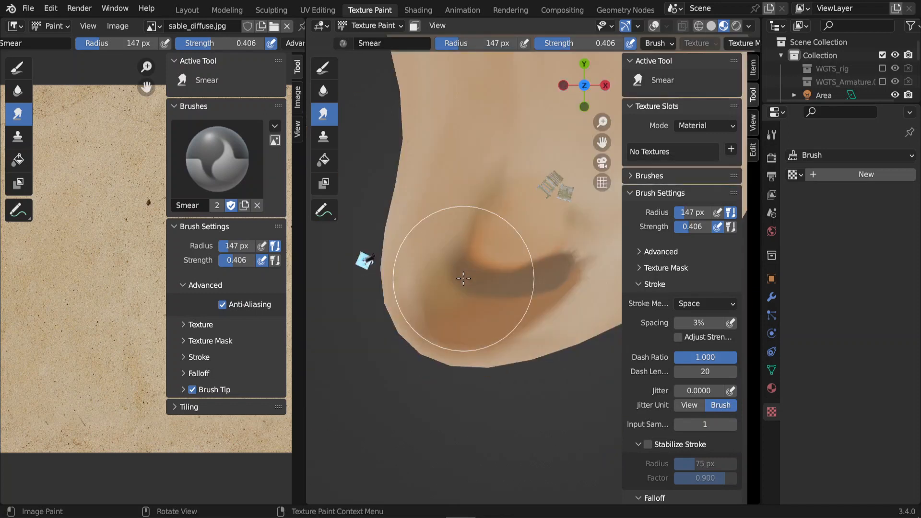
{"action": "scroll", "coordinate": [463, 278], "scroll_direction": "down", "scroll_amount": 3}
{"action": "middle_click_drag", "start_coordinate": [491, 344], "coordinate": [556, 312]}
{"action": "scroll", "coordinate": [491, 291], "scroll_direction": "down", "scroll_amount": 3}
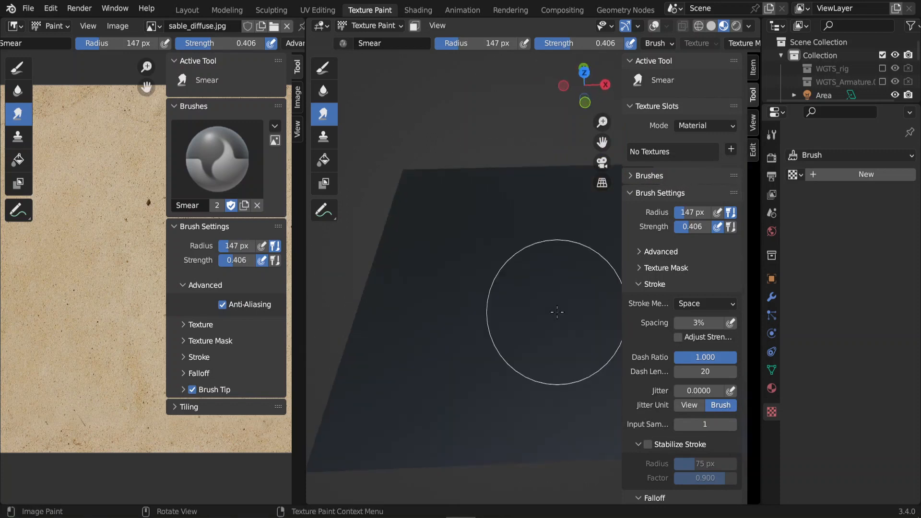
{"action": "key", "text": "KP_7"}
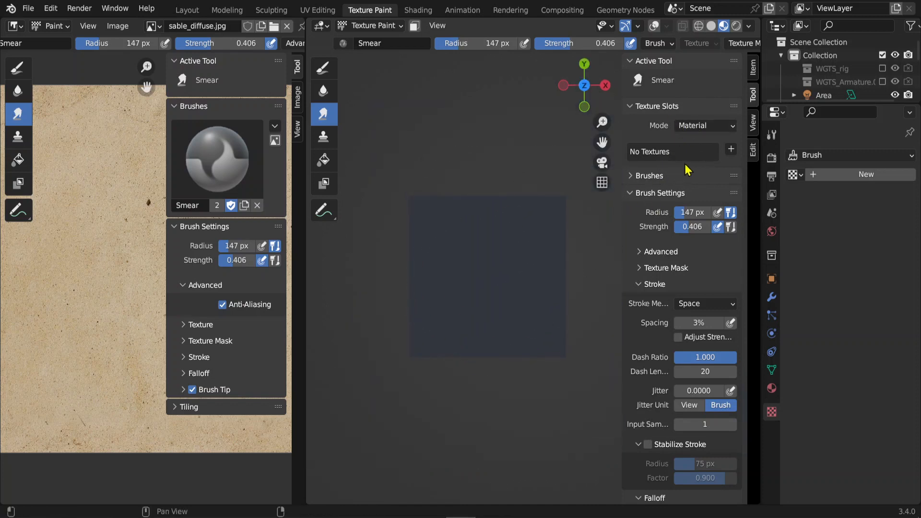
Add a blank black 1024 × 1024 px Base Color paint slot named mask-mousse Base Color to the plane's material.
{"action": "left_click", "coordinate": [731, 150]}
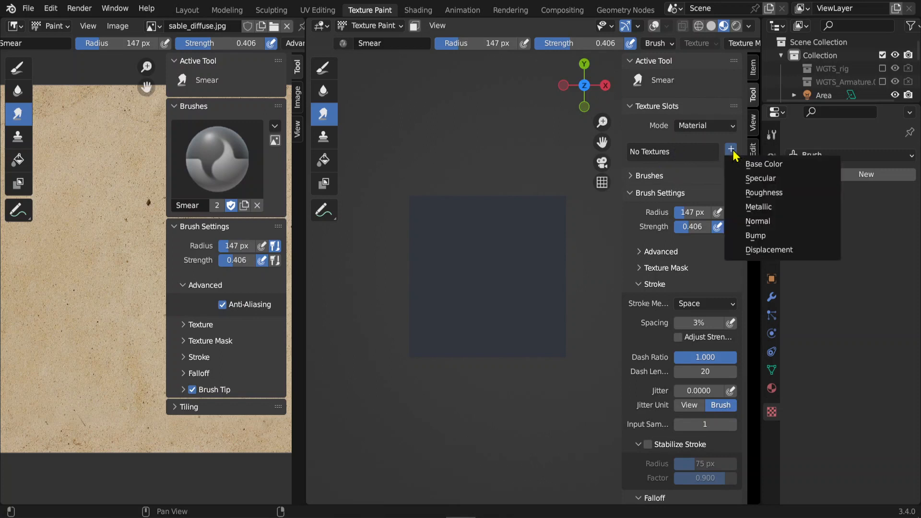
{"action": "left_click", "coordinate": [767, 166]}
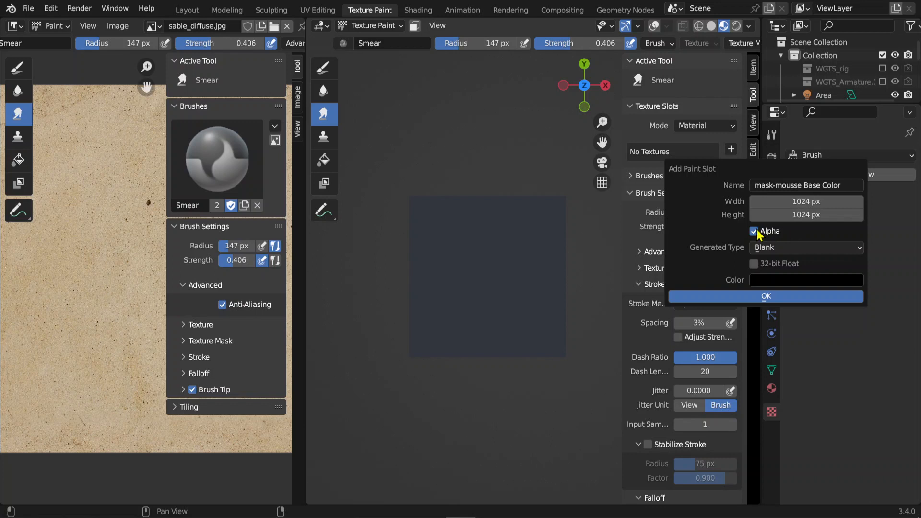
{"action": "left_click", "coordinate": [766, 296]}
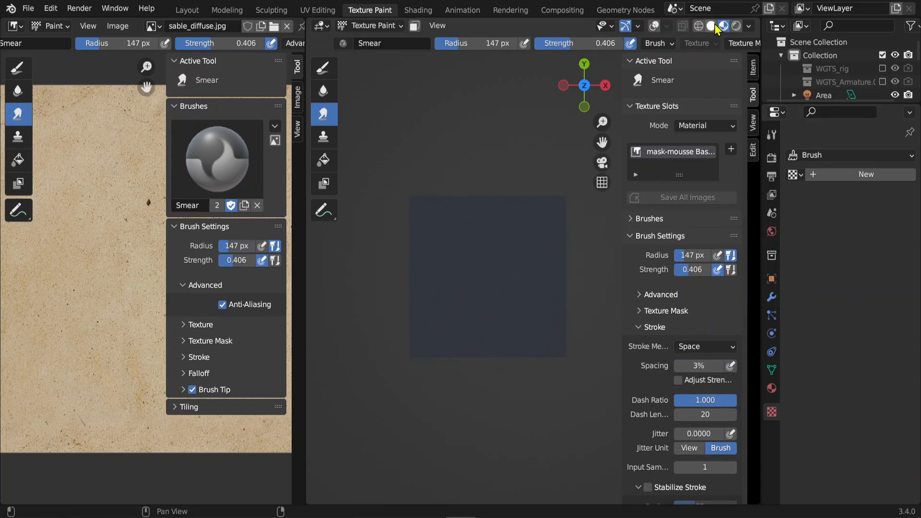
Switch the viewport to solid shading with Flat lighting to show the plane's paint texture unlit.
{"action": "middle_click_drag", "start_coordinate": [462, 267], "coordinate": [479, 185]}
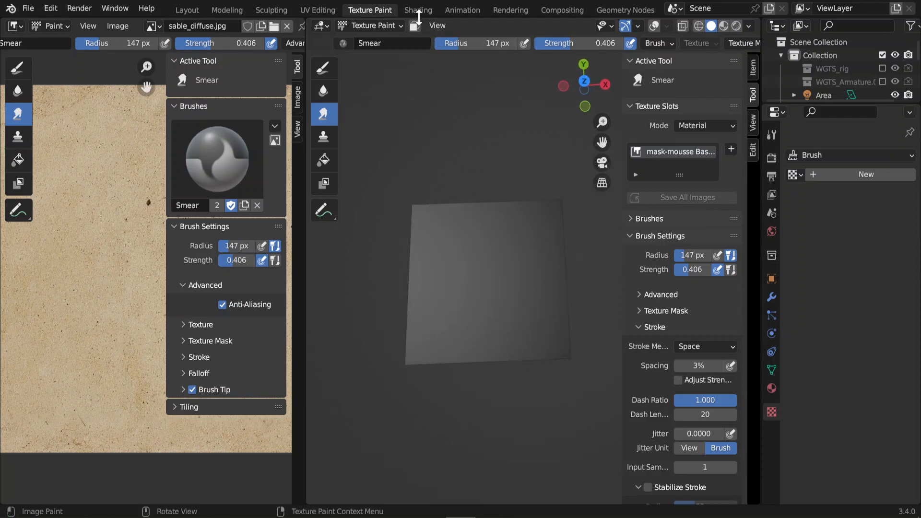
{"action": "left_click", "coordinate": [748, 27]}
{"action": "left_click", "coordinate": [785, 89]}
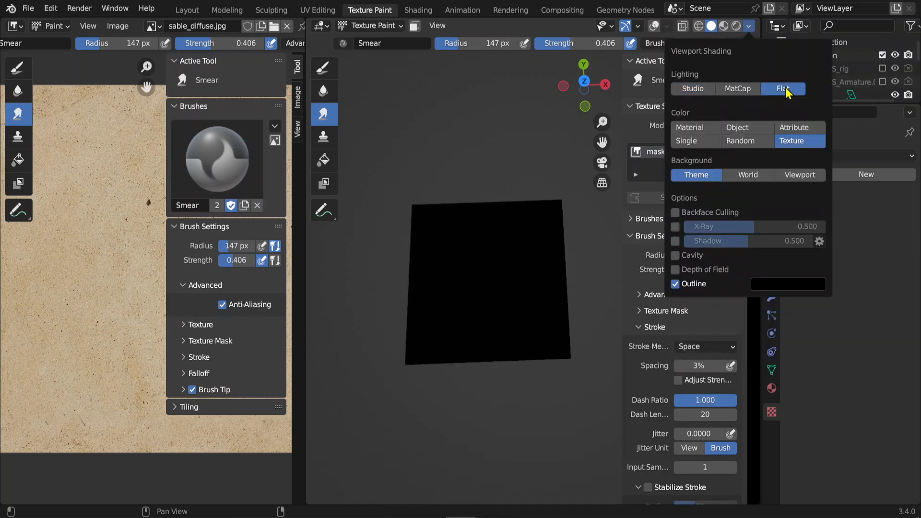
{"action": "key", "text": "KP_7"}
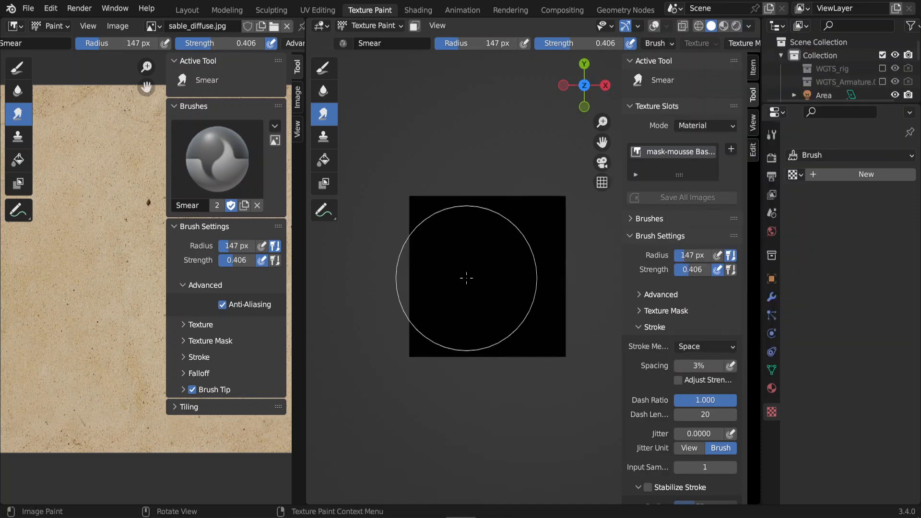
Return to Object Mode and view the plane together with the island from above.
{"action": "middle_click_drag", "start_coordinate": [467, 278], "coordinate": [426, 122]}
{"action": "left_click", "coordinate": [365, 26]}
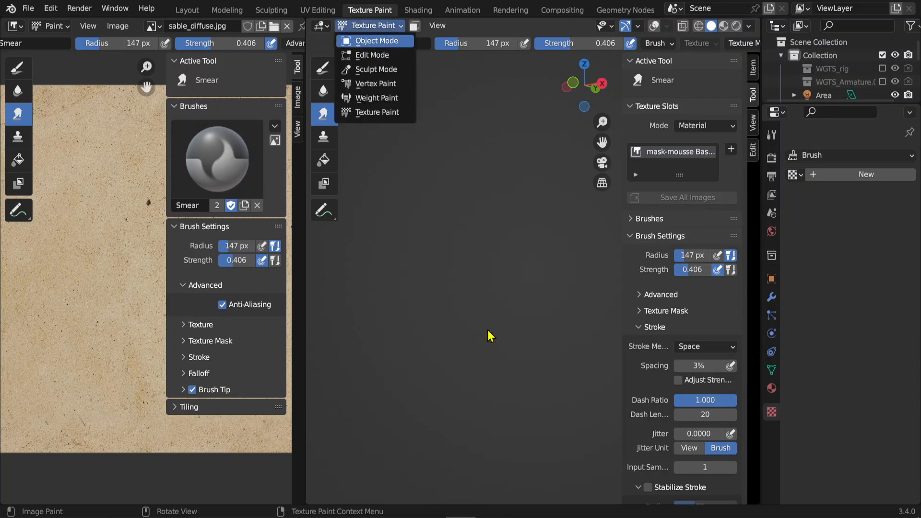
{"action": "left_click", "coordinate": [376, 41]}
{"action": "scroll", "coordinate": [548, 315], "scroll_direction": "down", "scroll_amount": 4}
{"action": "middle_click_drag", "start_coordinate": [566, 296], "coordinate": [493, 341], "text": "shift"}
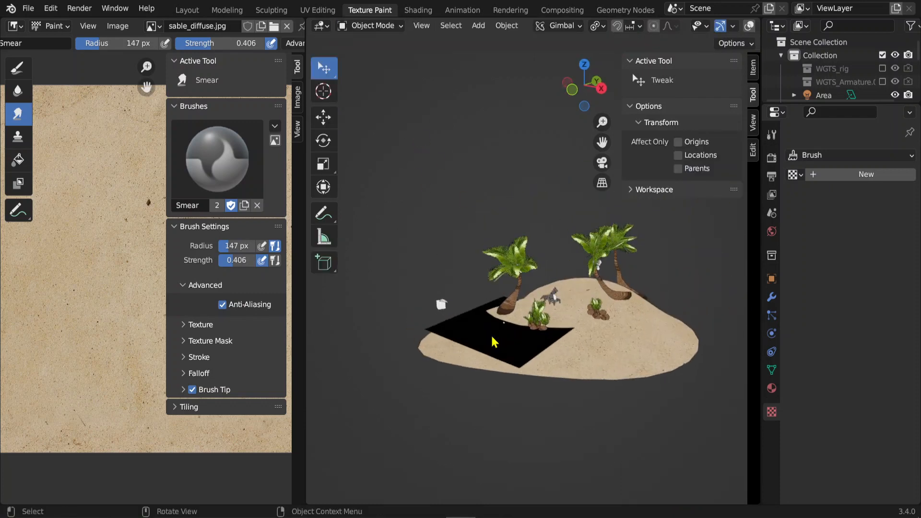
{"action": "key", "text": "KP_7"}
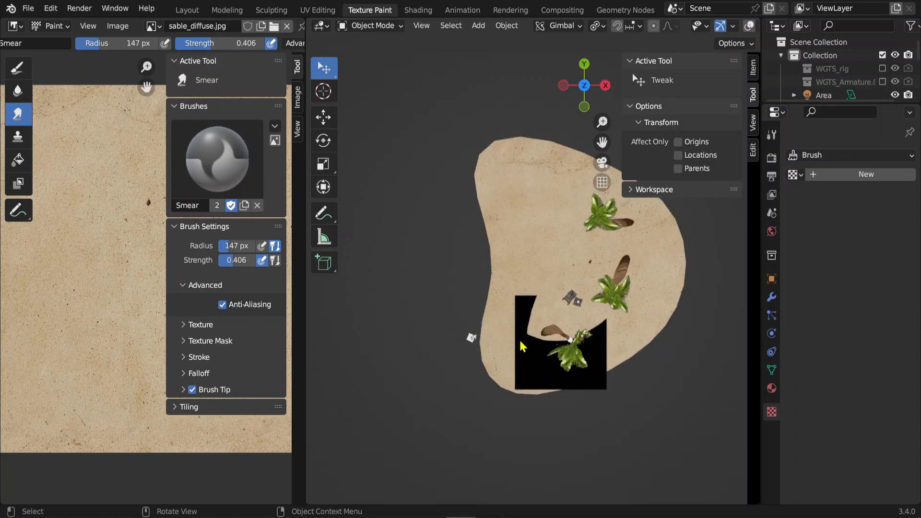
{"action": "scroll", "coordinate": [520, 342], "scroll_direction": "up", "scroll_amount": 3}
{"action": "middle_click_drag", "start_coordinate": [535, 430], "coordinate": [462, 327], "text": "shift"}
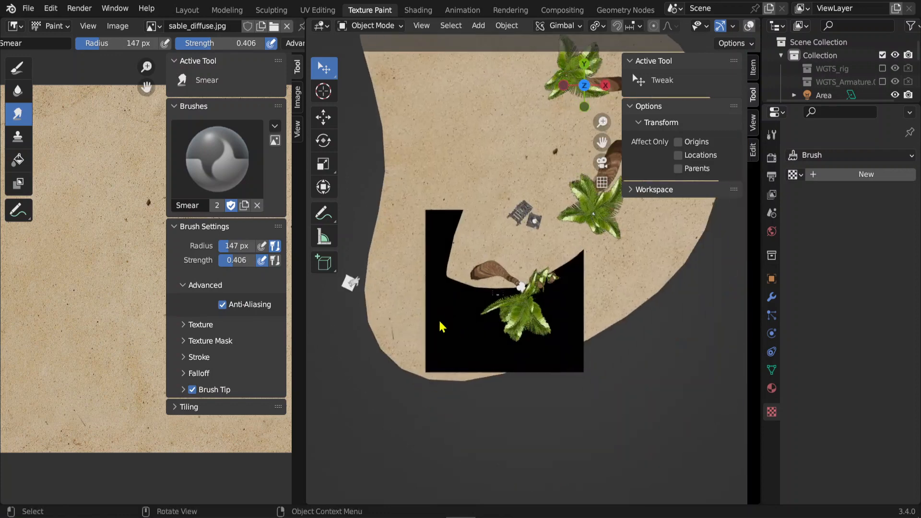
{"action": "scroll", "coordinate": [664, 28], "scroll_direction": "down", "scroll_amount": 5}
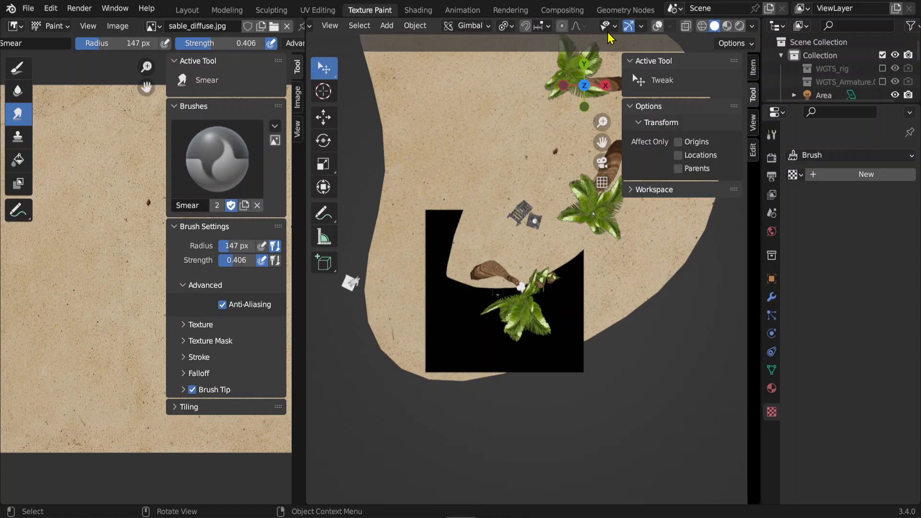
Turn on the viewport overlays, add the island to the selection and isolate it with the plane in local view.
{"action": "left_click", "coordinate": [658, 26]}
{"action": "left_click", "coordinate": [405, 306], "text": "shift"}
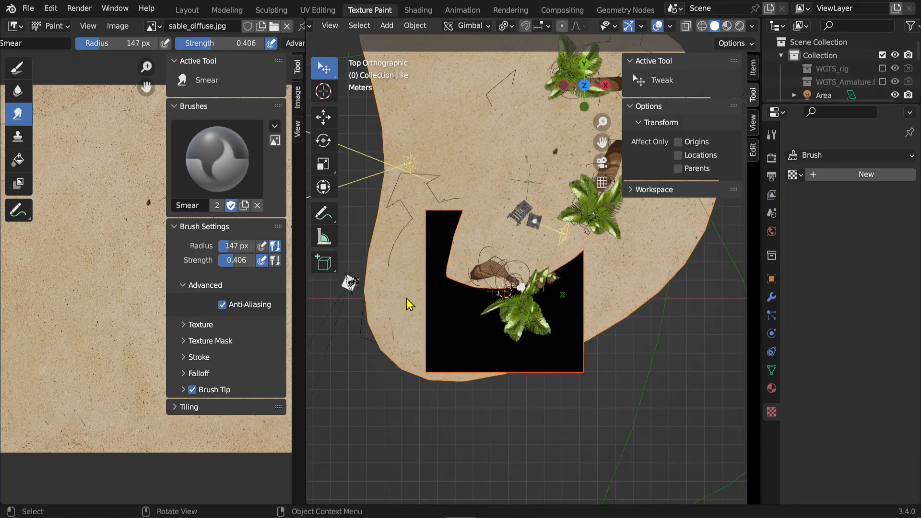
{"action": "key", "text": "KP_Divide"}
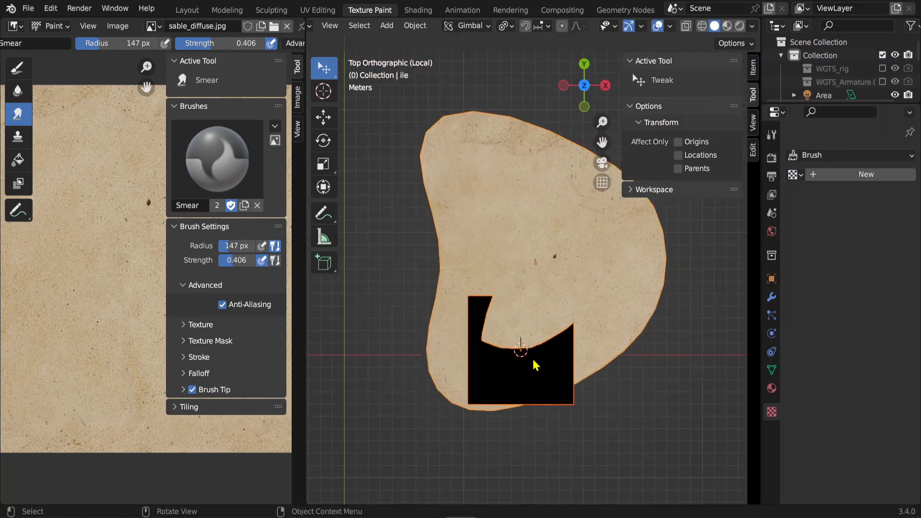
{"action": "scroll", "coordinate": [535, 366], "scroll_direction": "up", "scroll_amount": 4}
{"action": "middle_click_drag", "start_coordinate": [510, 331], "coordinate": [517, 278], "text": "shift"}
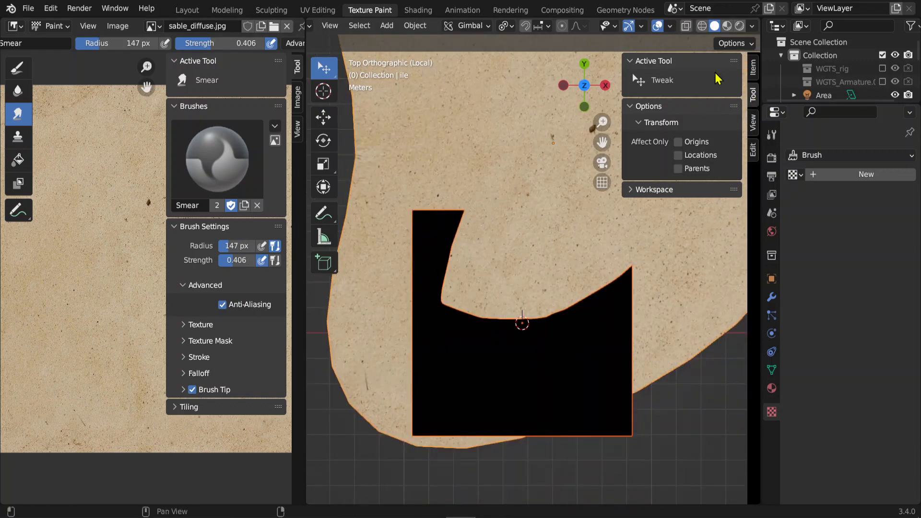
{"action": "scroll", "coordinate": [365, 28], "scroll_direction": "up", "scroll_amount": 4}
Enter Texture Paint mode and choose the Draw brush with a radius of 76 px.
{"action": "left_click", "coordinate": [392, 27]}
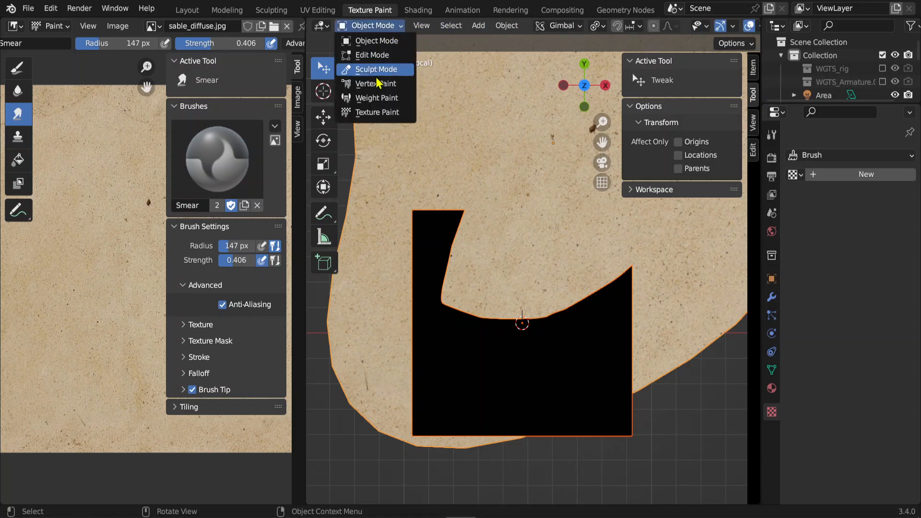
{"action": "left_click", "coordinate": [379, 114]}
{"action": "key", "text": "f"}
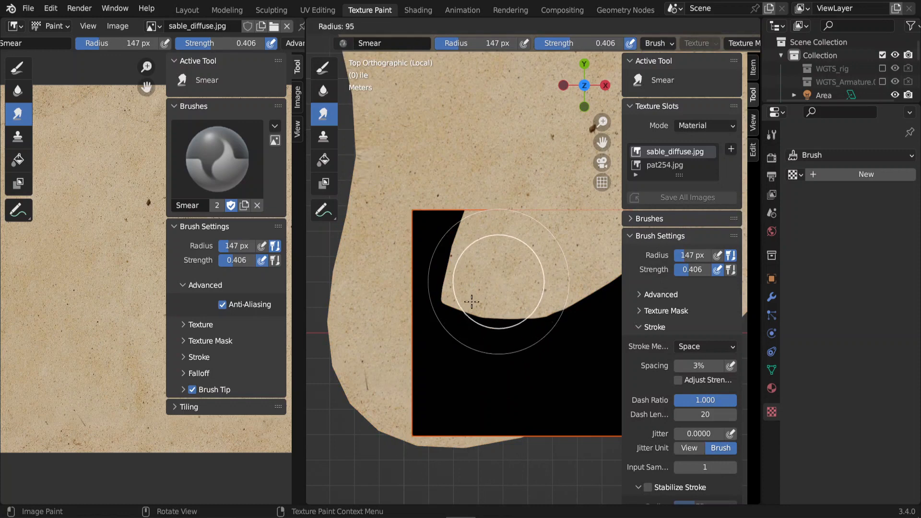
{"action": "left_click", "coordinate": [468, 298]}
{"action": "middle_click_drag", "start_coordinate": [459, 261], "coordinate": [421, 244], "text": "shift"}
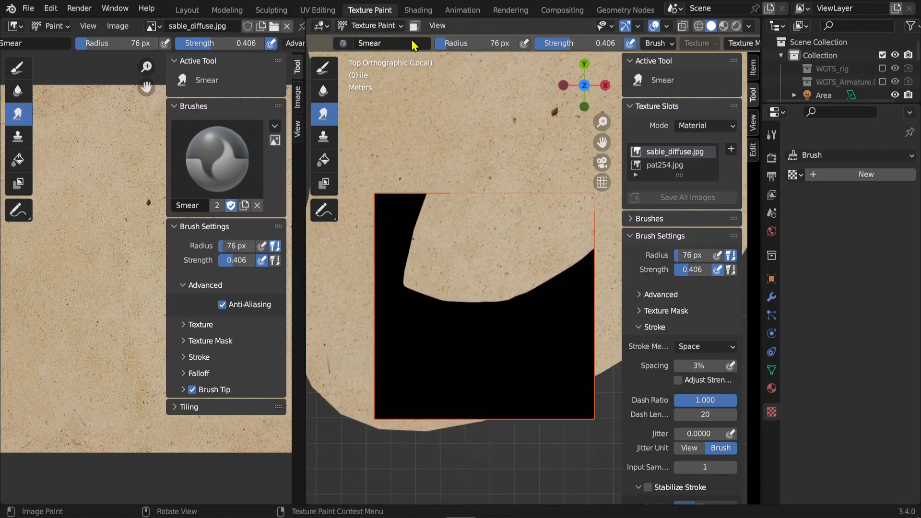
{"action": "left_click", "coordinate": [322, 71]}
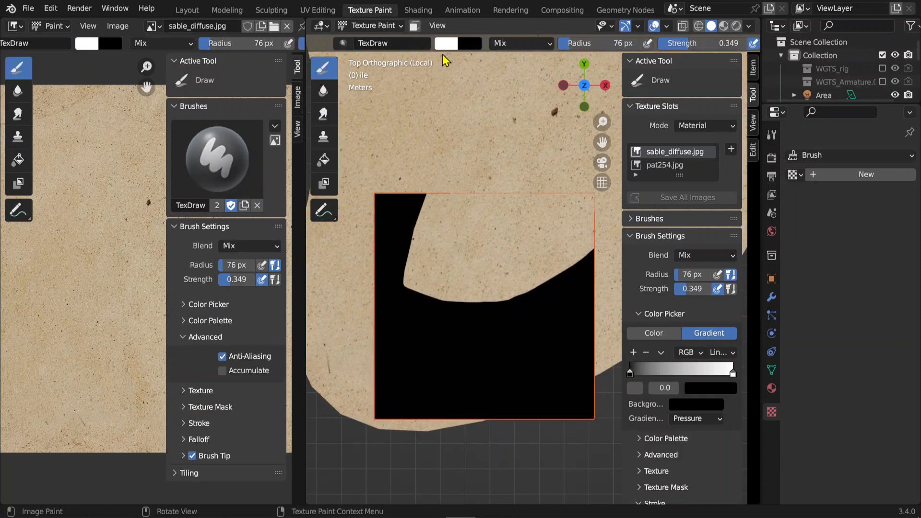
Try a white stroke along the shoreline on the island's sand texture and undo it.
{"action": "mouse_move", "coordinate": [412, 211]}
{"action": "left_mouse_down"}
{"action": "mouse_move", "coordinate": [393, 263]}
{"action": "mouse_move", "coordinate": [405, 294]}
{"action": "mouse_move", "coordinate": [479, 311]}
{"action": "left_mouse_up"}
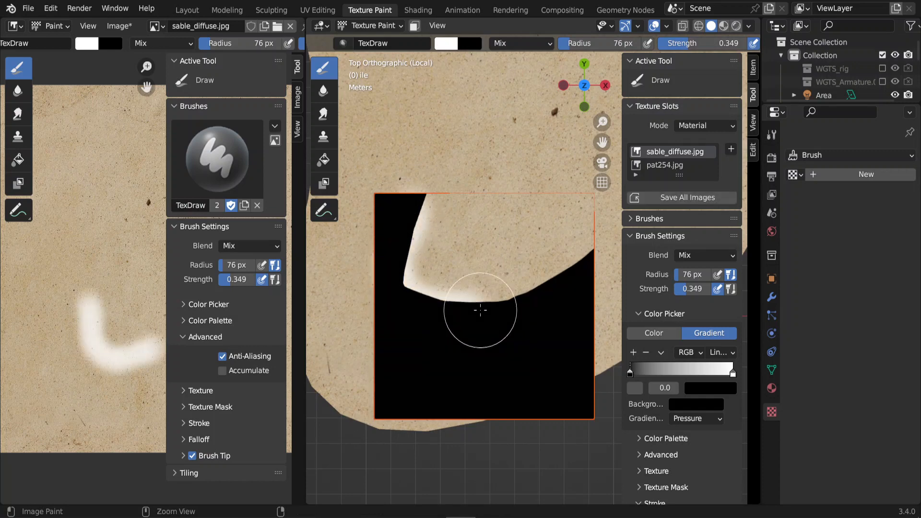
{"action": "key", "text": "ctrl+z"}
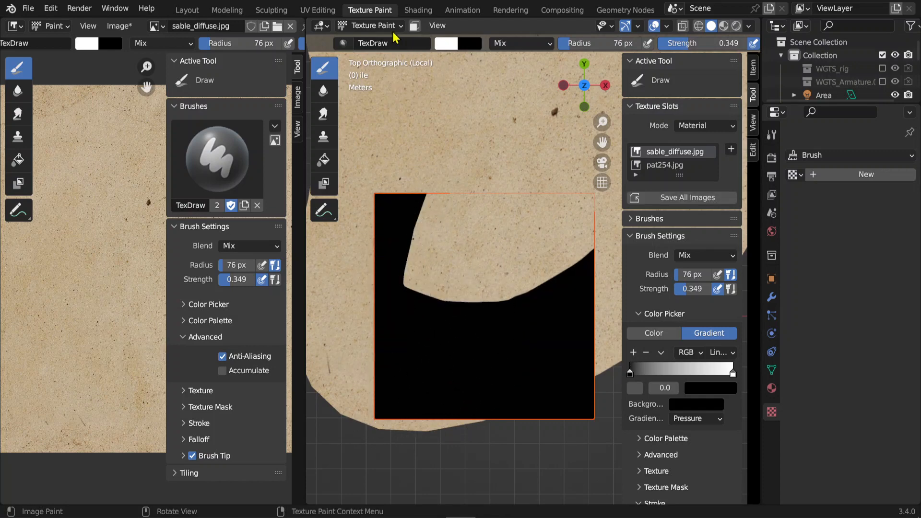
Make the plane the active object for texture painting and paint a broad white foam band along the shoreline.
{"action": "left_click", "coordinate": [376, 27]}
{"action": "key", "text": "Return"}
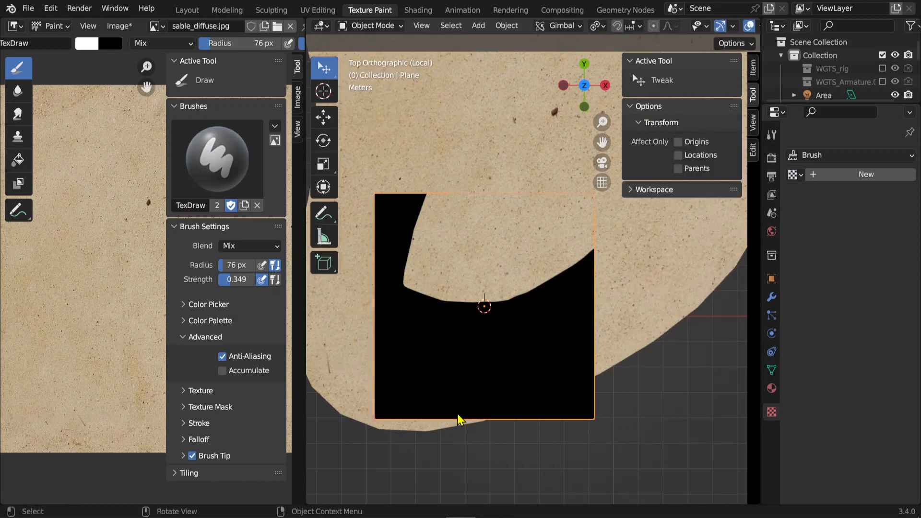
{"action": "left_click", "coordinate": [381, 28]}
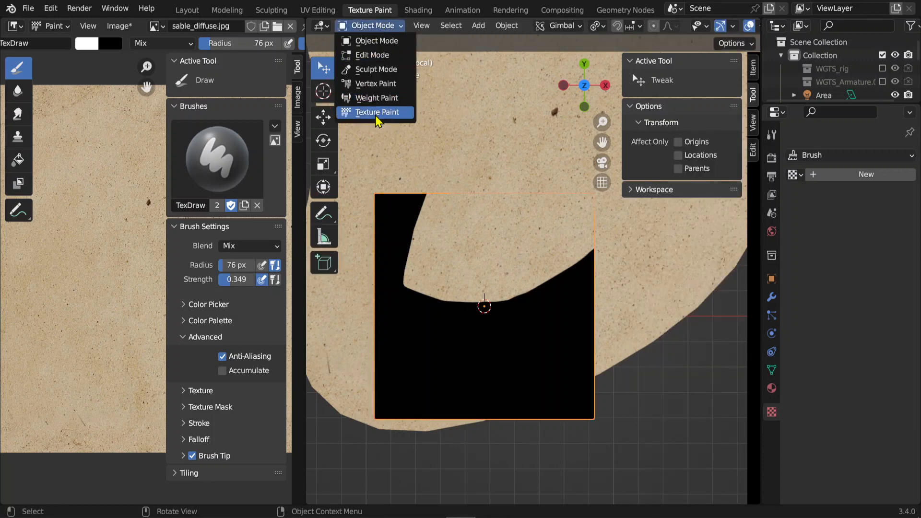
{"action": "key", "text": "Return"}
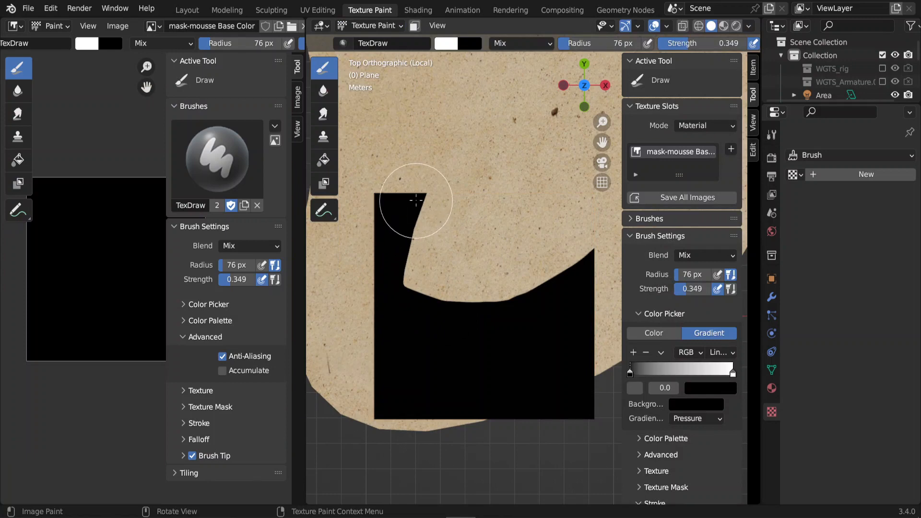
{"action": "mouse_move", "coordinate": [416, 201]}
{"action": "left_mouse_down"}
{"action": "mouse_move", "coordinate": [403, 207]}
{"action": "mouse_move", "coordinate": [405, 278]}
{"action": "mouse_move", "coordinate": [413, 303]}
{"action": "mouse_move", "coordinate": [442, 316]}
{"action": "mouse_move", "coordinate": [494, 322]}
{"action": "mouse_move", "coordinate": [546, 303]}
{"action": "mouse_move", "coordinate": [597, 262]}
{"action": "left_mouse_up"}
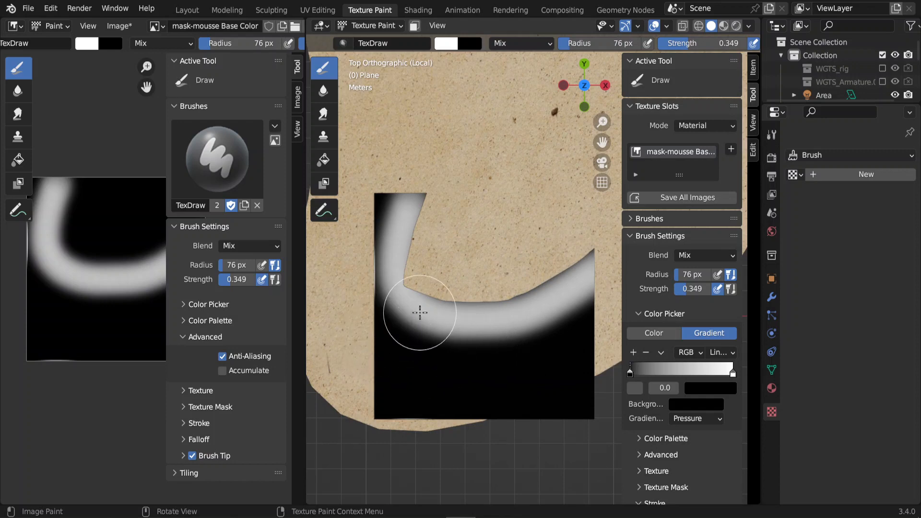
Set the brush radius to 46 px and strength to 0.227, paint thinner foam bands offshore and brighten the shoreline band.
{"action": "key", "text": "f"}
{"action": "left_click", "coordinate": [405, 339]}
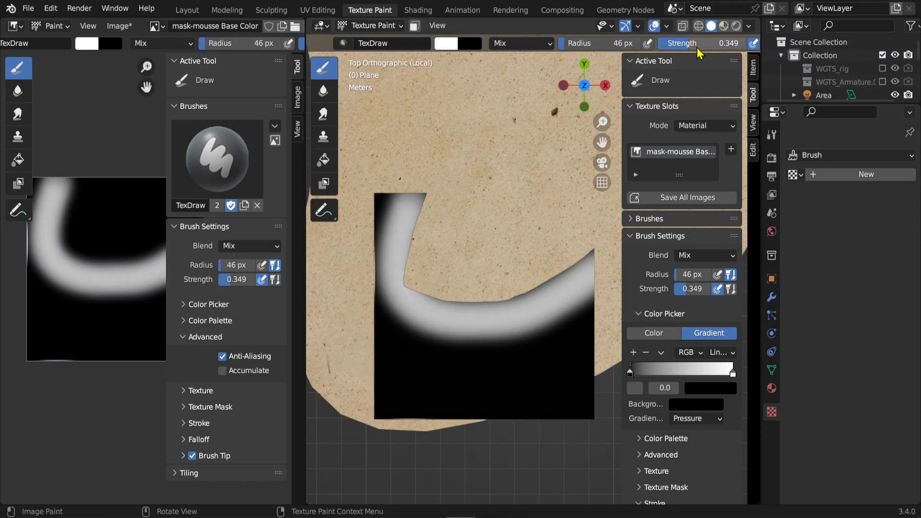
{"action": "left_click_drag", "start_coordinate": [678, 43], "coordinate": [677, 43]}
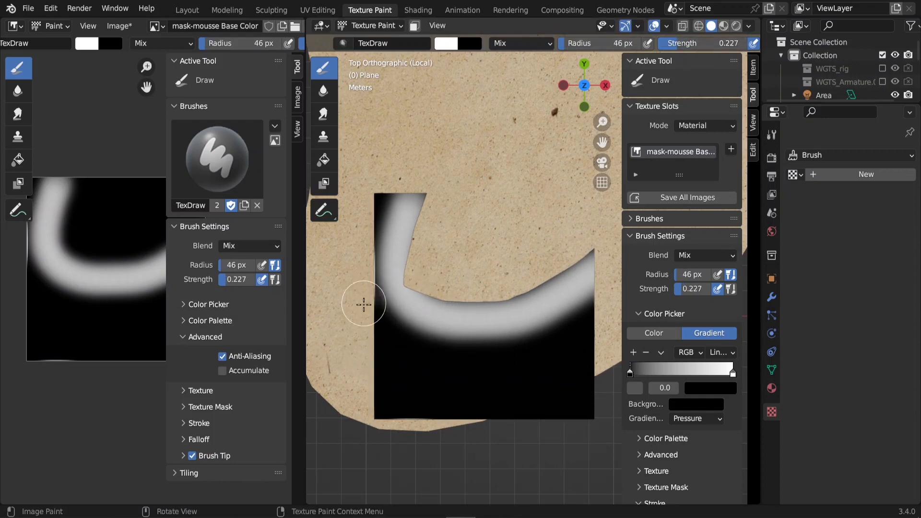
{"action": "mouse_move", "coordinate": [363, 304]}
{"action": "left_mouse_down"}
{"action": "mouse_move", "coordinate": [413, 352]}
{"action": "mouse_move", "coordinate": [456, 362]}
{"action": "mouse_move", "coordinate": [605, 331]}
{"action": "left_mouse_up"}
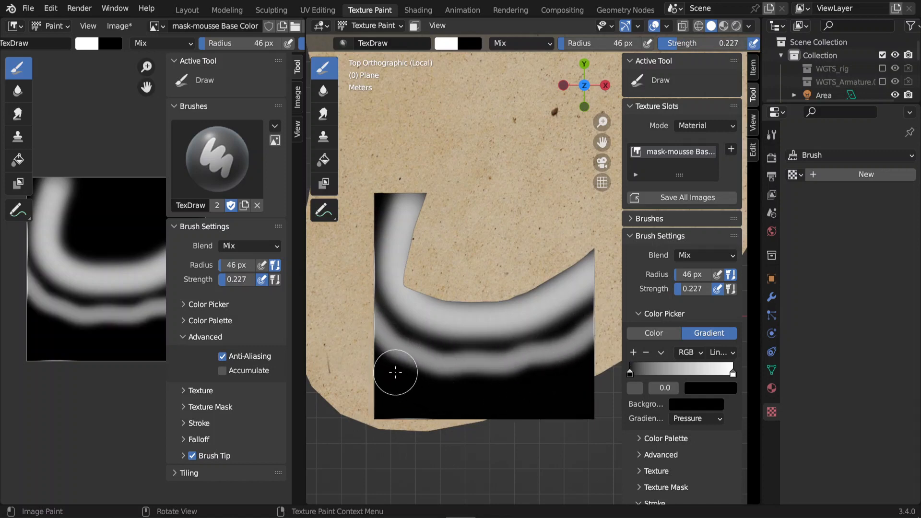
{"action": "mouse_move", "coordinate": [395, 372]}
{"action": "left_mouse_down"}
{"action": "mouse_move", "coordinate": [482, 384]}
{"action": "mouse_move", "coordinate": [581, 376]}
{"action": "left_mouse_up"}
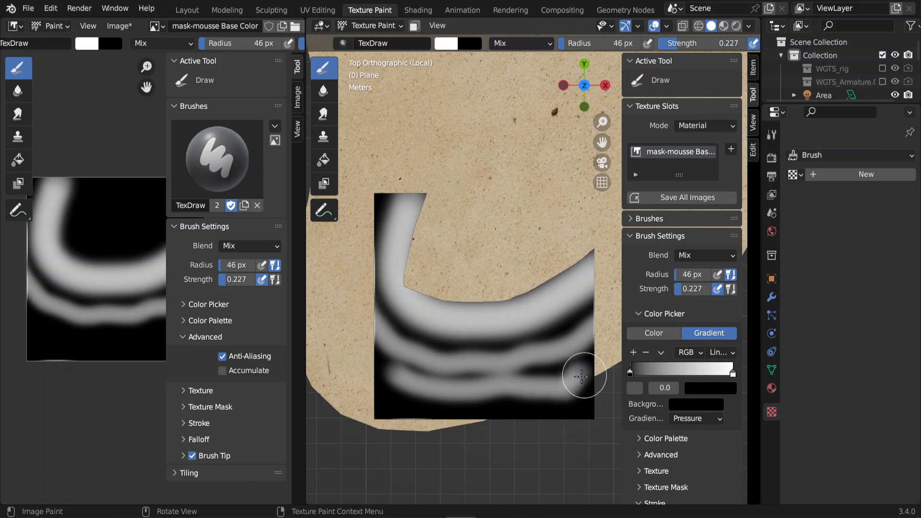
{"action": "mouse_move", "coordinate": [381, 377]}
{"action": "left_mouse_down"}
{"action": "mouse_move", "coordinate": [421, 386]}
{"action": "mouse_move", "coordinate": [592, 377]}
{"action": "left_mouse_up"}
{"action": "mouse_move", "coordinate": [403, 209]}
{"action": "left_mouse_down"}
{"action": "mouse_move", "coordinate": [407, 297]}
{"action": "mouse_move", "coordinate": [432, 307]}
{"action": "left_mouse_up"}
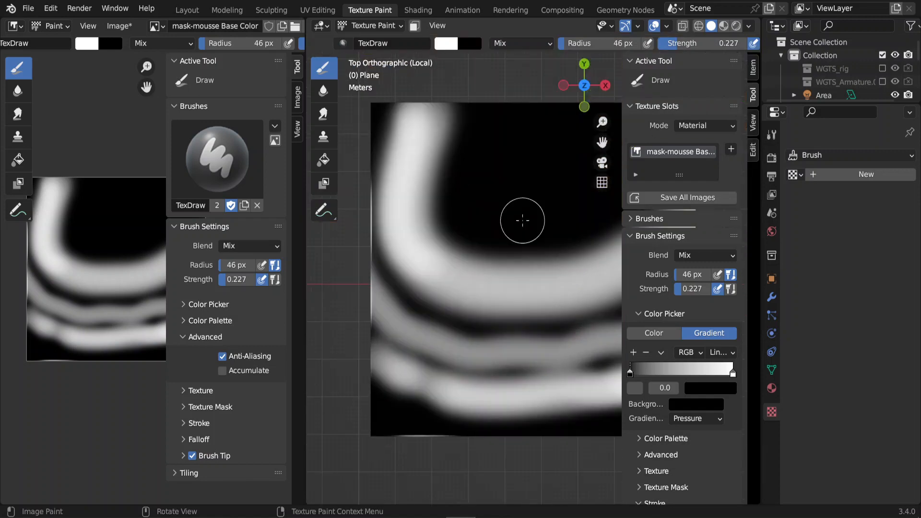
Set the brush radius to 141 px and paint a soft light fill over the black area inside the shoreline band.
{"action": "scroll", "coordinate": [522, 236], "scroll_direction": "down", "scroll_amount": 2}
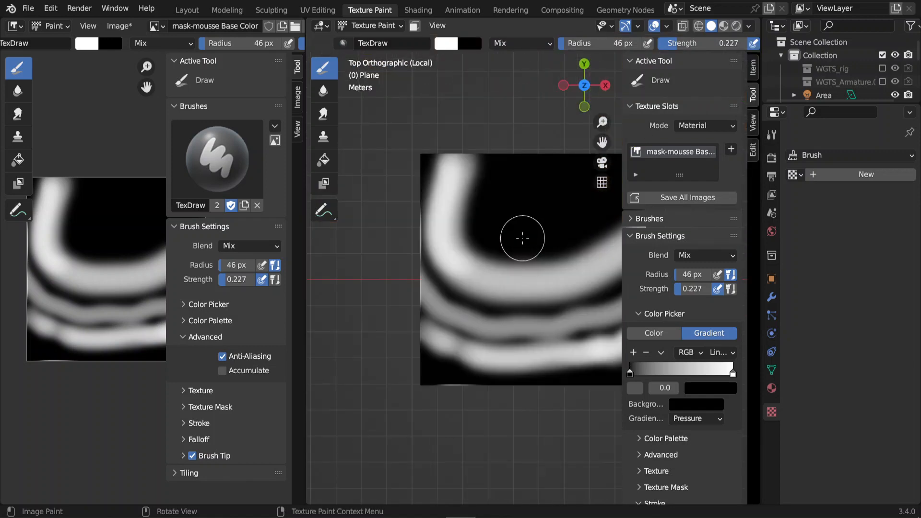
{"action": "middle_click_drag", "start_coordinate": [511, 264], "coordinate": [437, 354], "text": "shift"}
{"action": "key", "text": "f"}
{"action": "left_click", "coordinate": [490, 334]}
{"action": "key", "text": "f"}
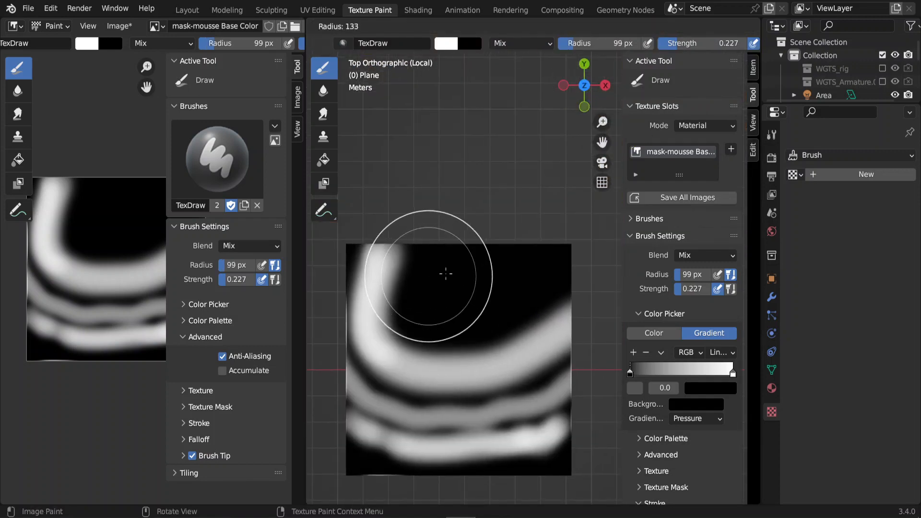
{"action": "left_click", "coordinate": [449, 272]}
{"action": "mouse_move", "coordinate": [421, 263]}
{"action": "left_mouse_down"}
{"action": "mouse_move", "coordinate": [413, 330]}
{"action": "mouse_move", "coordinate": [494, 348]}
{"action": "mouse_move", "coordinate": [532, 298]}
{"action": "mouse_move", "coordinate": [553, 224]}
{"action": "mouse_move", "coordinate": [426, 328]}
{"action": "mouse_move", "coordinate": [413, 306]}
{"action": "mouse_move", "coordinate": [432, 211]}
{"action": "mouse_move", "coordinate": [448, 319]}
{"action": "mouse_move", "coordinate": [546, 290]}
{"action": "mouse_move", "coordinate": [471, 318]}
{"action": "mouse_move", "coordinate": [405, 304]}
{"action": "mouse_move", "coordinate": [442, 358]}
{"action": "mouse_move", "coordinate": [413, 255]}
{"action": "mouse_move", "coordinate": [442, 341]}
{"action": "mouse_move", "coordinate": [527, 333]}
{"action": "mouse_move", "coordinate": [476, 404]}
{"action": "mouse_move", "coordinate": [473, 350]}
{"action": "mouse_move", "coordinate": [411, 319]}
{"action": "mouse_move", "coordinate": [480, 366]}
{"action": "left_mouse_up"}
{"action": "scroll", "coordinate": [428, 368], "scroll_direction": "down", "scroll_amount": 2}
{"action": "scroll", "coordinate": [480, 367], "scroll_direction": "up", "scroll_amount": 1}
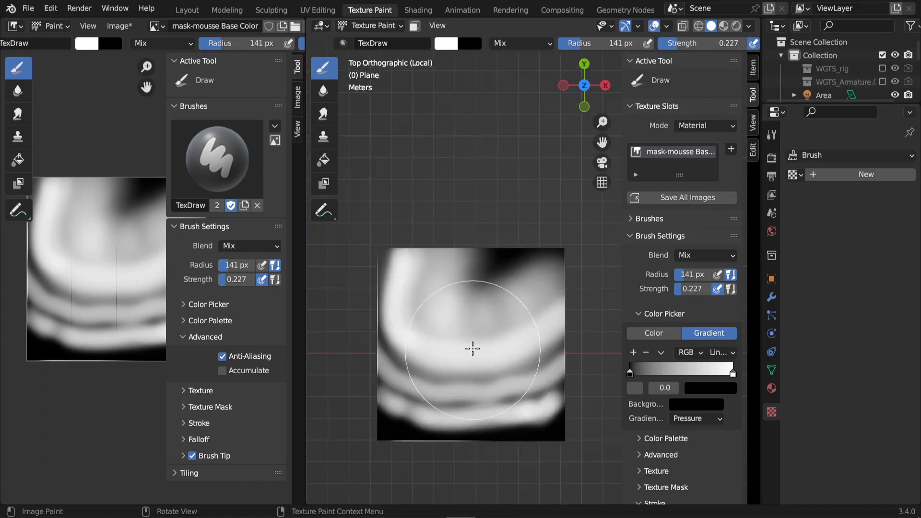
Fade the mask's outer edges to black, then undo the extra stroke over its lower-left corner.
{"action": "mouse_move", "coordinate": [450, 299]}
{"action": "left_mouse_down"}
{"action": "mouse_move", "coordinate": [437, 308]}
{"action": "mouse_move", "coordinate": [483, 335]}
{"action": "mouse_move", "coordinate": [405, 341]}
{"action": "mouse_move", "coordinate": [417, 377]}
{"action": "mouse_move", "coordinate": [377, 418]}
{"action": "mouse_move", "coordinate": [376, 434]}
{"action": "mouse_move", "coordinate": [381, 423]}
{"action": "mouse_move", "coordinate": [353, 427]}
{"action": "mouse_move", "coordinate": [358, 384]}
{"action": "mouse_move", "coordinate": [343, 397]}
{"action": "mouse_move", "coordinate": [438, 480]}
{"action": "mouse_move", "coordinate": [560, 411]}
{"action": "mouse_move", "coordinate": [566, 391]}
{"action": "mouse_move", "coordinate": [549, 437]}
{"action": "mouse_move", "coordinate": [585, 312]}
{"action": "mouse_move", "coordinate": [581, 417]}
{"action": "mouse_move", "coordinate": [597, 292]}
{"action": "mouse_move", "coordinate": [534, 421]}
{"action": "mouse_move", "coordinate": [549, 440]}
{"action": "mouse_move", "coordinate": [559, 195]}
{"action": "mouse_move", "coordinate": [386, 195]}
{"action": "mouse_move", "coordinate": [380, 205]}
{"action": "mouse_move", "coordinate": [377, 430]}
{"action": "mouse_move", "coordinate": [453, 487]}
{"action": "left_mouse_up"}
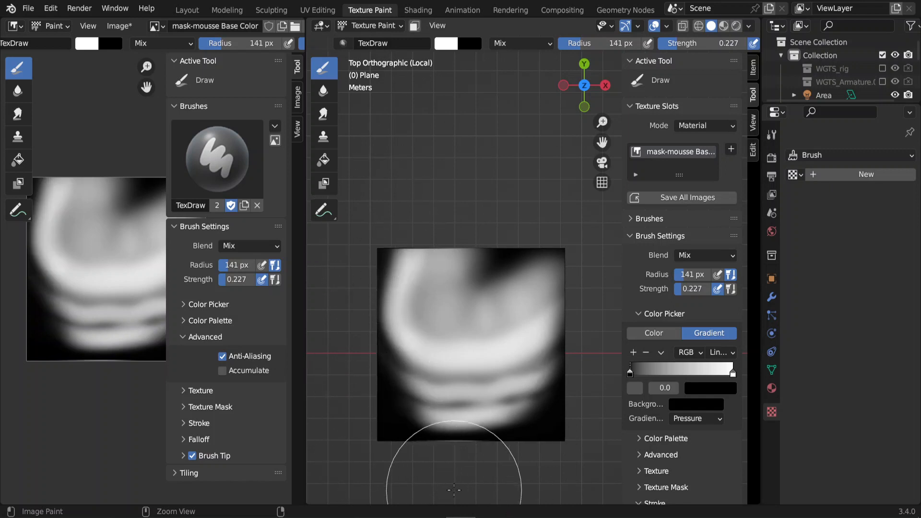
{"action": "left_click_drag", "start_coordinate": [409, 401], "coordinate": [417, 387]}
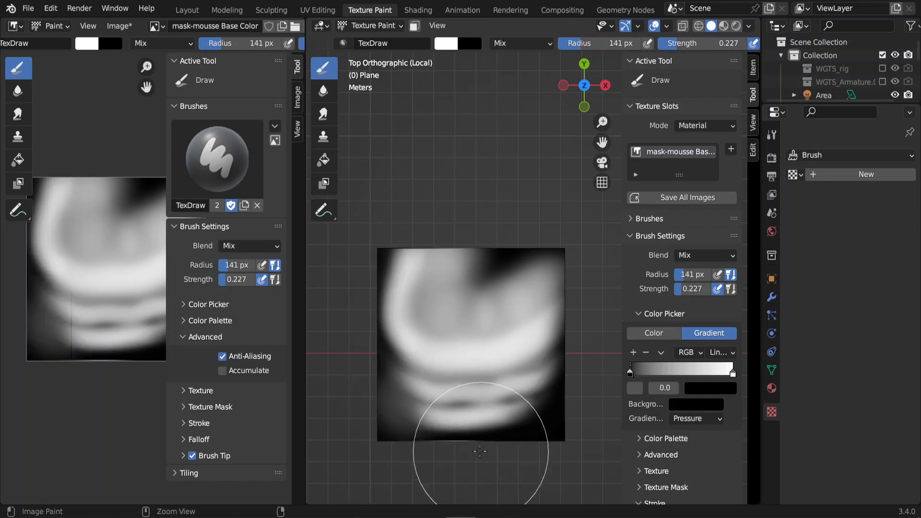
{"action": "key", "text": "ctrl+z"}
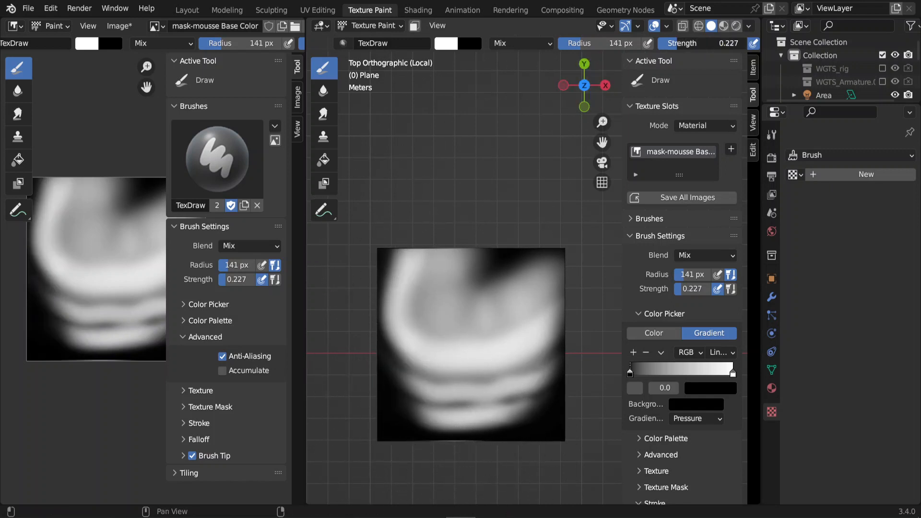
Set the brush strength to 0.067 and retouch the mask's lower-left area.
{"action": "left_click_drag", "start_coordinate": [669, 43], "coordinate": [663, 43]}
{"action": "left_click_drag", "start_coordinate": [422, 387], "coordinate": [416, 378]}
{"action": "mouse_move", "coordinate": [448, 362]}
{"action": "middle_mouse_down"}
{"action": "mouse_move", "coordinate": [417, 316]}
{"action": "mouse_move", "coordinate": [426, 309]}
{"action": "middle_mouse_up"}
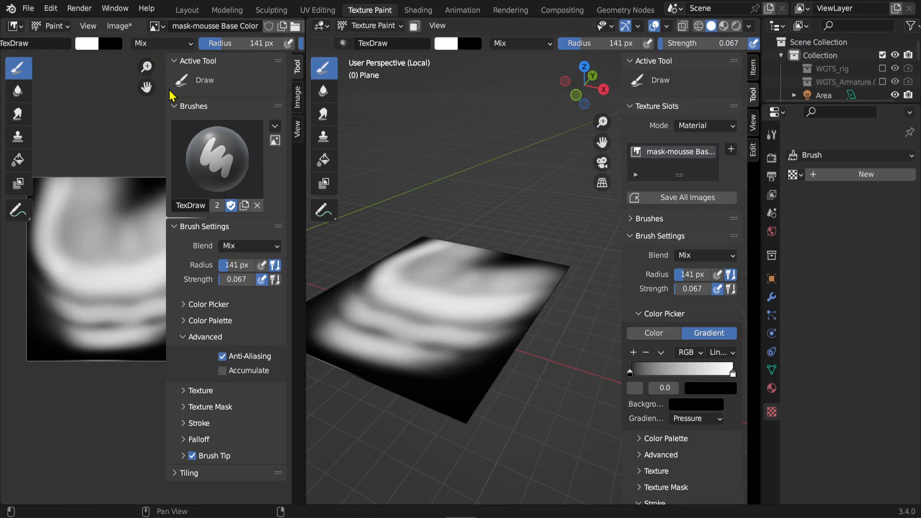
Save the painted mask as mask-mousse Base Color.png in the pingus folder.
{"action": "key", "text": "n"}
{"action": "left_click", "coordinate": [125, 27]}
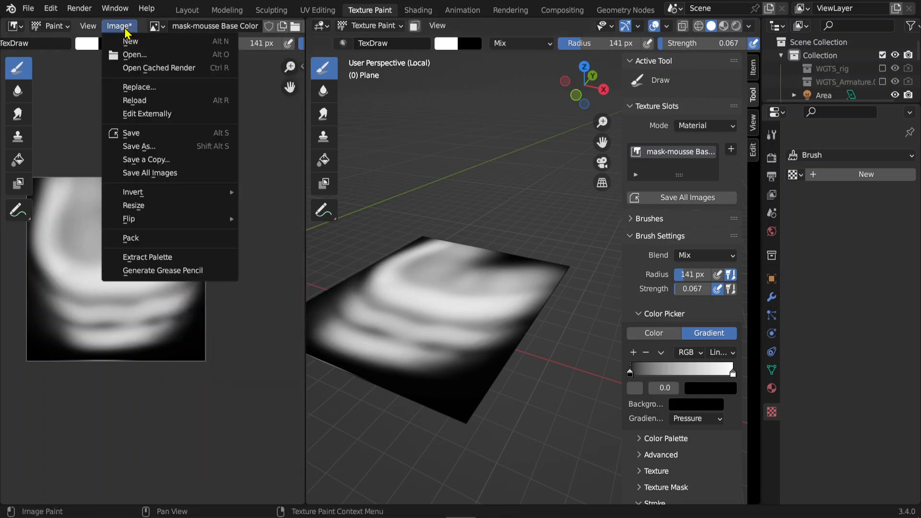
{"action": "left_click", "coordinate": [152, 148]}
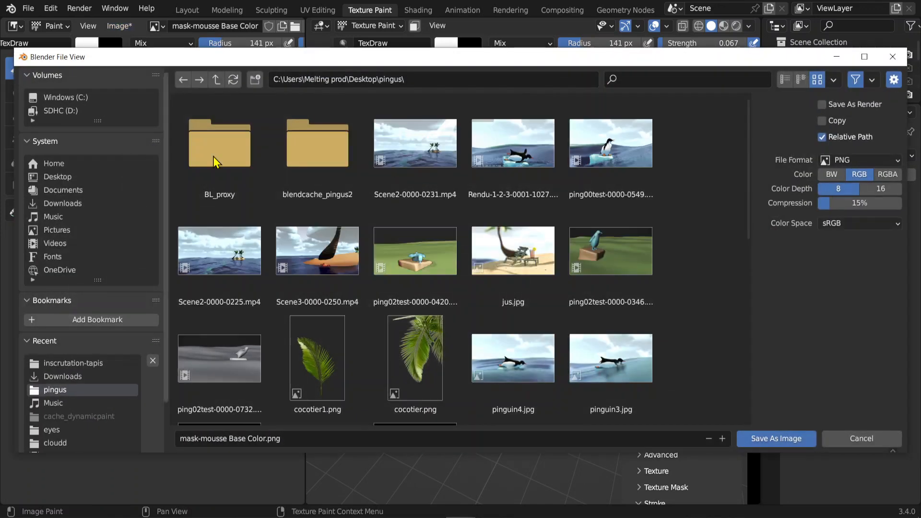
{"action": "scroll", "coordinate": [572, 242], "scroll_direction": "down", "scroll_amount": 1}
{"action": "scroll", "coordinate": [572, 242], "scroll_direction": "down", "scroll_amount": 8}
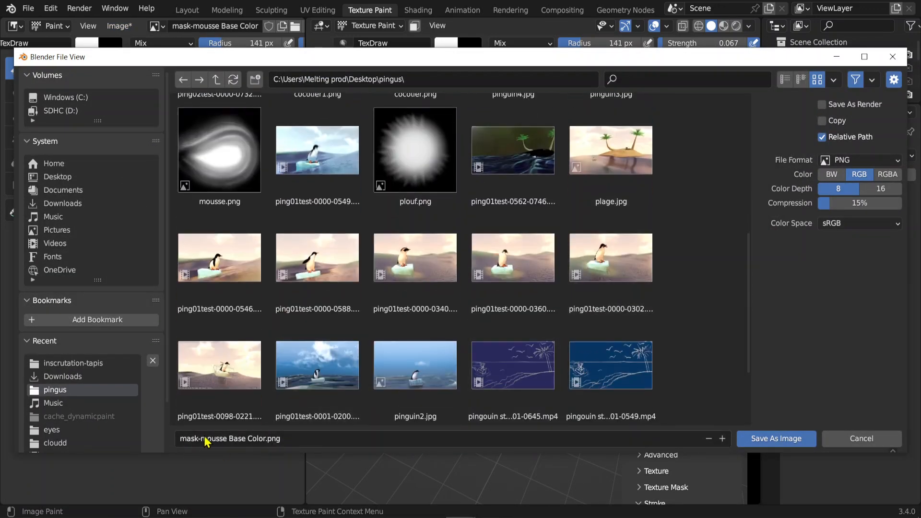
{"action": "left_click", "coordinate": [776, 439]}
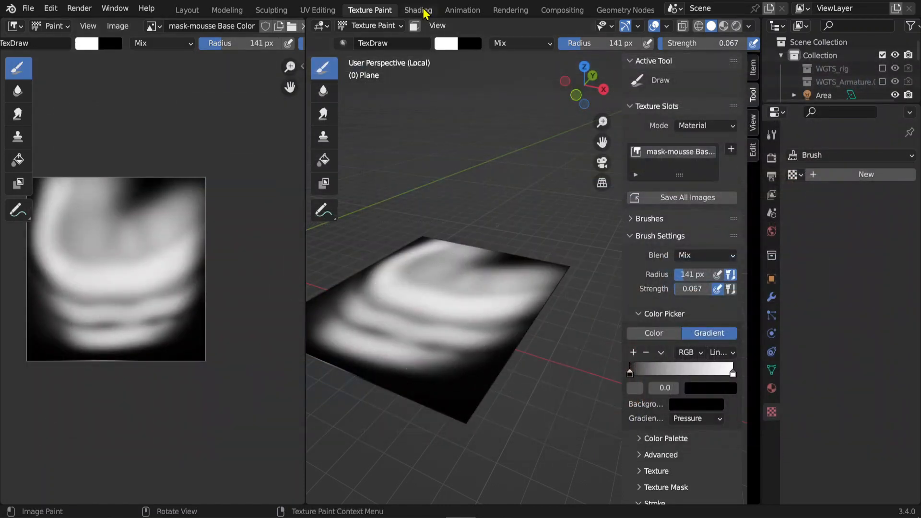
Switch to the Shading workspace and raise the mask plane vertically above the island's sand.
{"action": "left_click", "coordinate": [417, 10]}
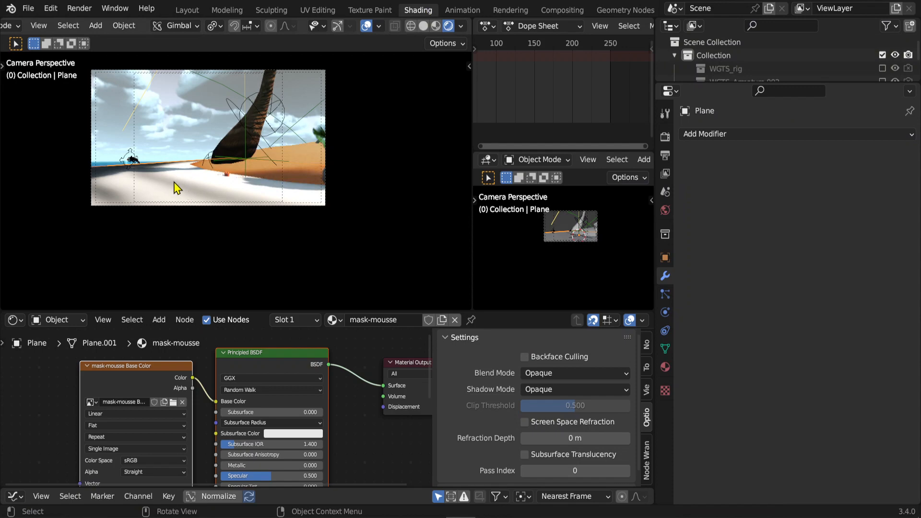
{"action": "key", "text": "g"}
{"action": "key", "text": "z"}
{"action": "key", "text": "z"}
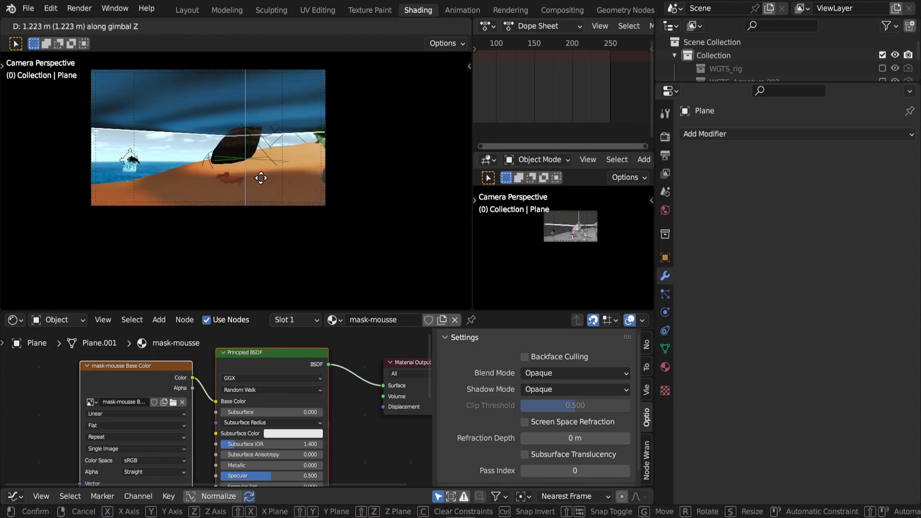
{"action": "left_click", "coordinate": [266, 169]}
{"action": "mouse_move", "coordinate": [268, 172]}
{"action": "middle_mouse_down"}
{"action": "mouse_move", "coordinate": [273, 187]}
{"action": "mouse_move", "coordinate": [272, 169]}
{"action": "middle_mouse_up"}
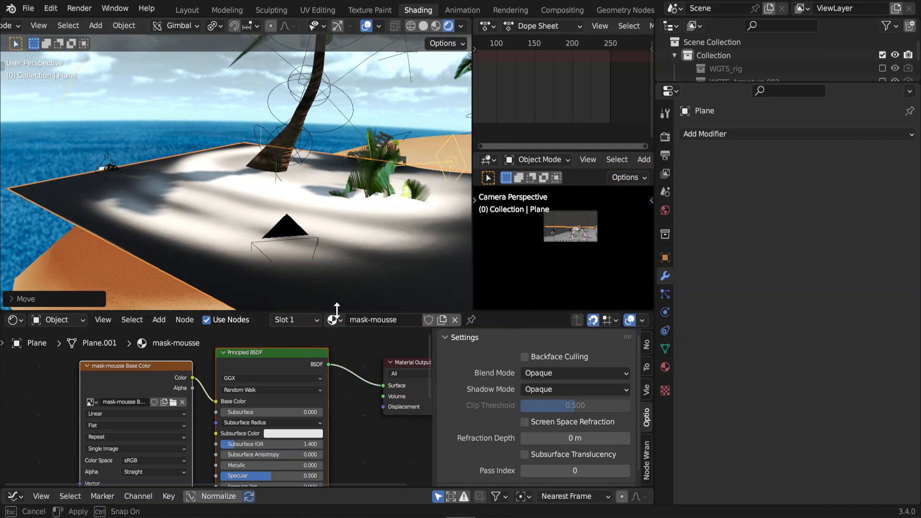
Enlarge the shader editor and unhide the hidden ocean objects.
{"action": "left_click_drag", "start_coordinate": [333, 309], "coordinate": [335, 198]}
{"action": "middle_click_drag", "start_coordinate": [311, 248], "coordinate": [331, 282]}
{"action": "scroll", "coordinate": [228, 267], "scroll_direction": "down", "scroll_amount": 5}
{"action": "scroll", "coordinate": [126, 147], "scroll_direction": "down", "scroll_amount": 2}
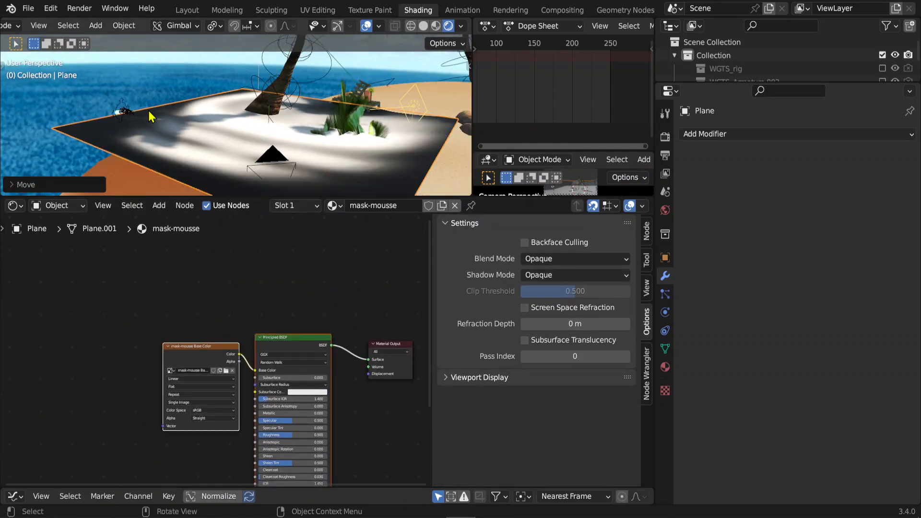
{"action": "scroll", "coordinate": [147, 108], "scroll_direction": "down", "scroll_amount": 2}
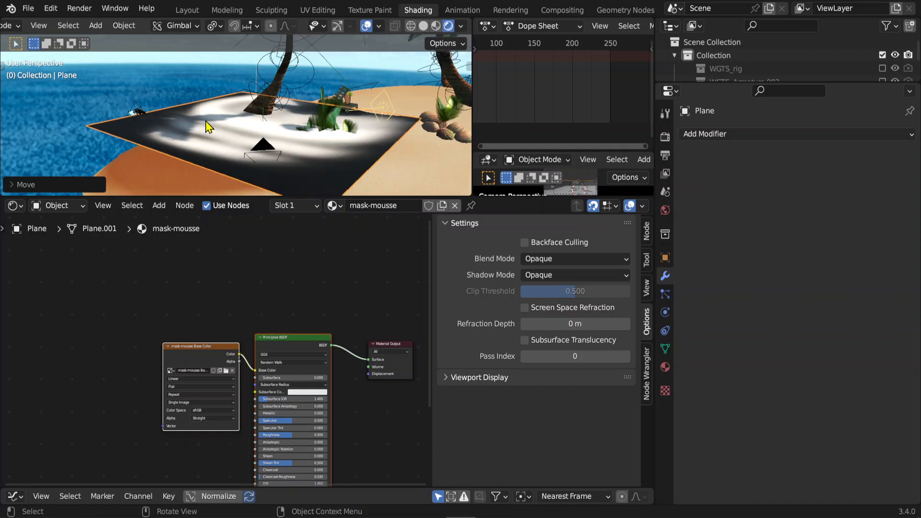
{"action": "key", "text": "KP_Divide"}
{"action": "key", "text": "KP_Divide"}
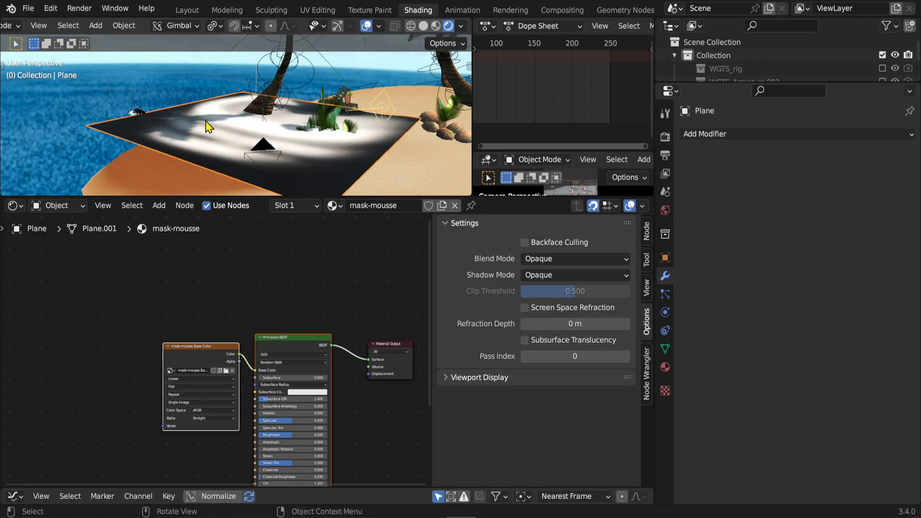
{"action": "key", "text": "alt+h"}
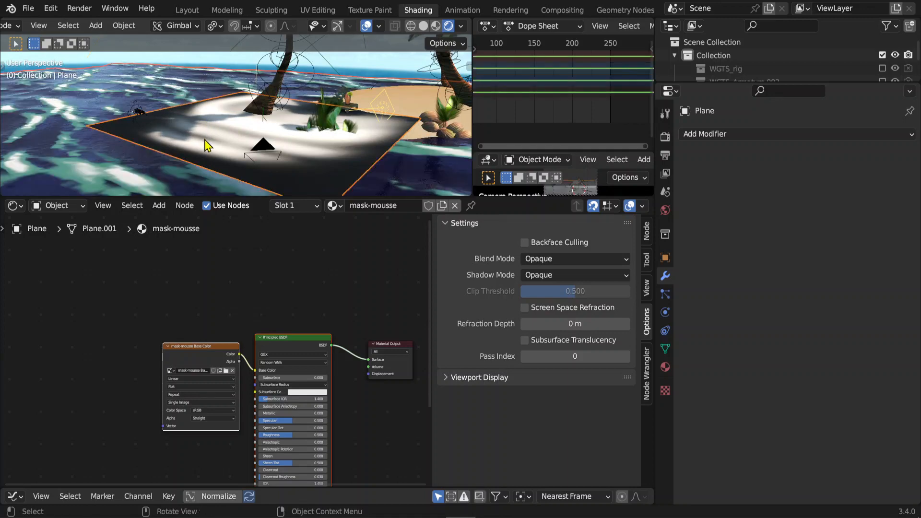
Lower the mask plane slightly along Z toward the ocean surface.
{"action": "middle_click_drag", "start_coordinate": [238, 163], "coordinate": [326, 139]}
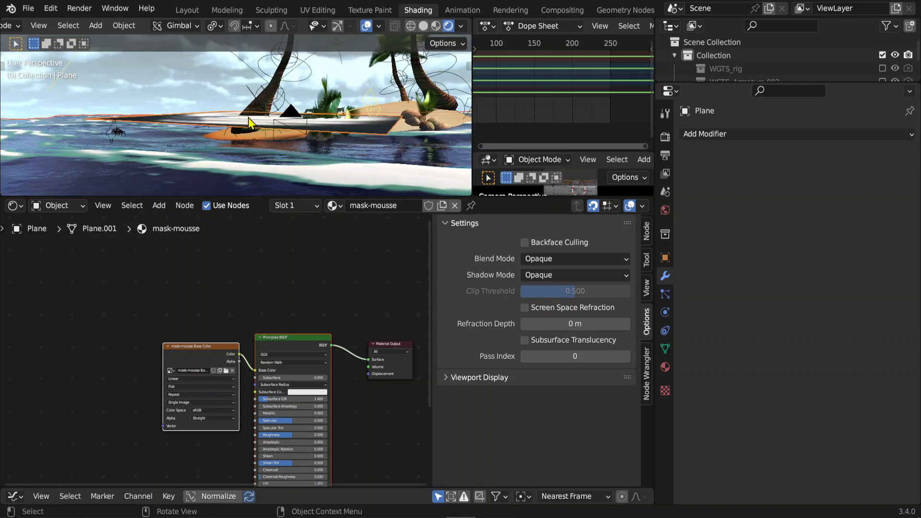
{"action": "middle_click_drag", "start_coordinate": [275, 156], "coordinate": [252, 154]}
{"action": "key", "text": "g"}
{"action": "key", "text": "z"}
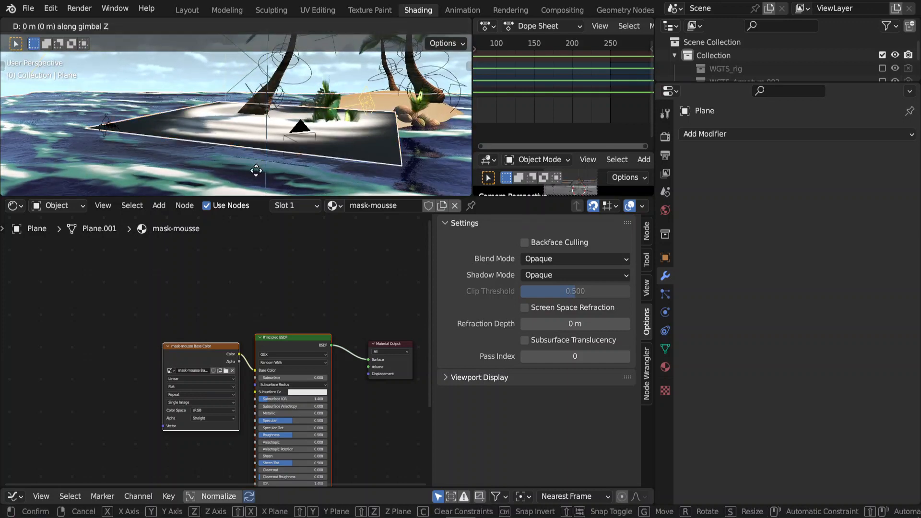
{"action": "right_click", "coordinate": [255, 151]}
{"action": "key", "text": "g"}
{"action": "key", "text": "z"}
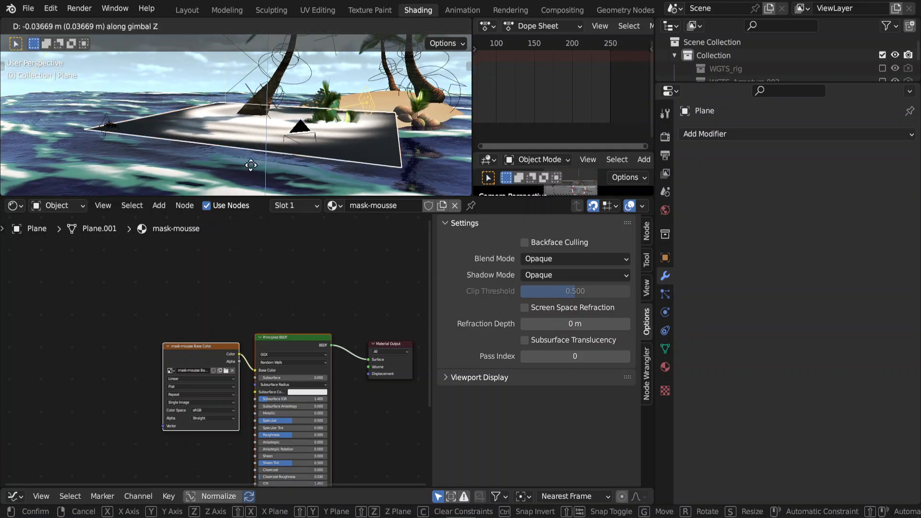
{"action": "left_click", "coordinate": [245, 158]}
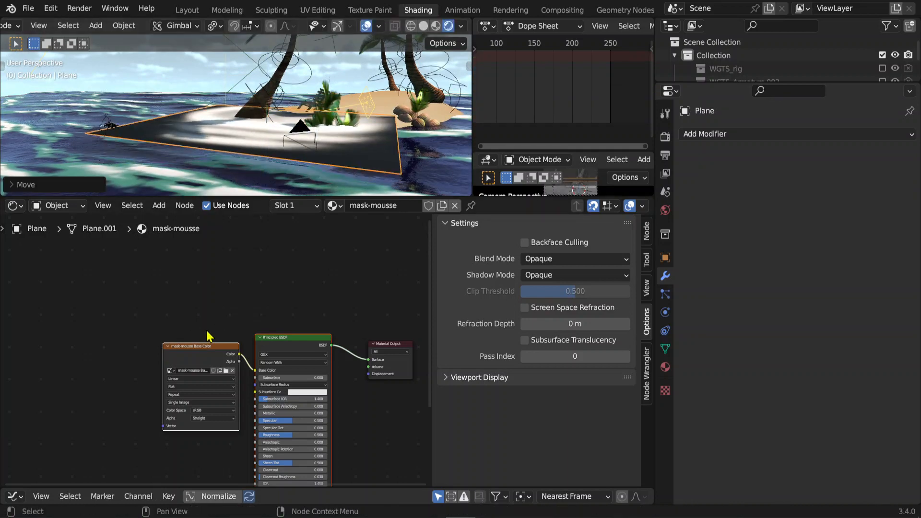
Select the ocean and add an Image Texture node in the empty area above its material nodes.
{"action": "left_click", "coordinate": [158, 164]}
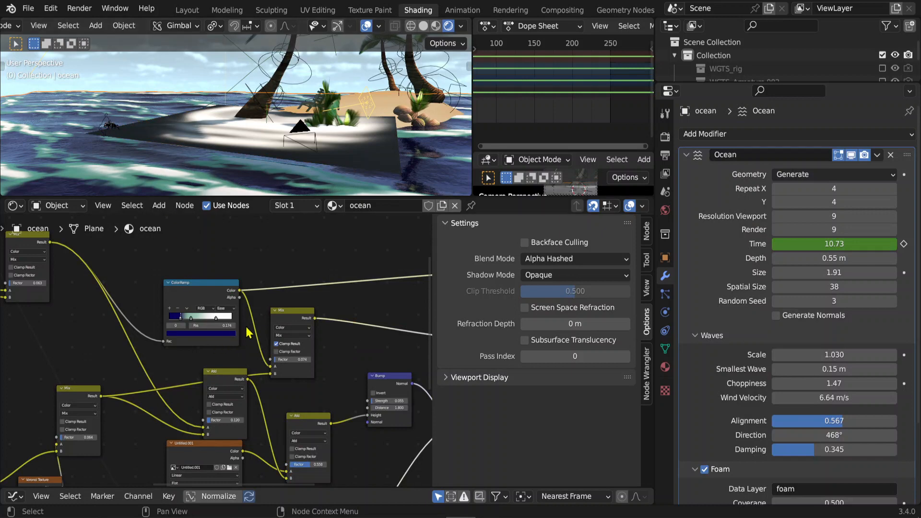
{"action": "scroll", "coordinate": [255, 327], "scroll_direction": "down", "scroll_amount": 2}
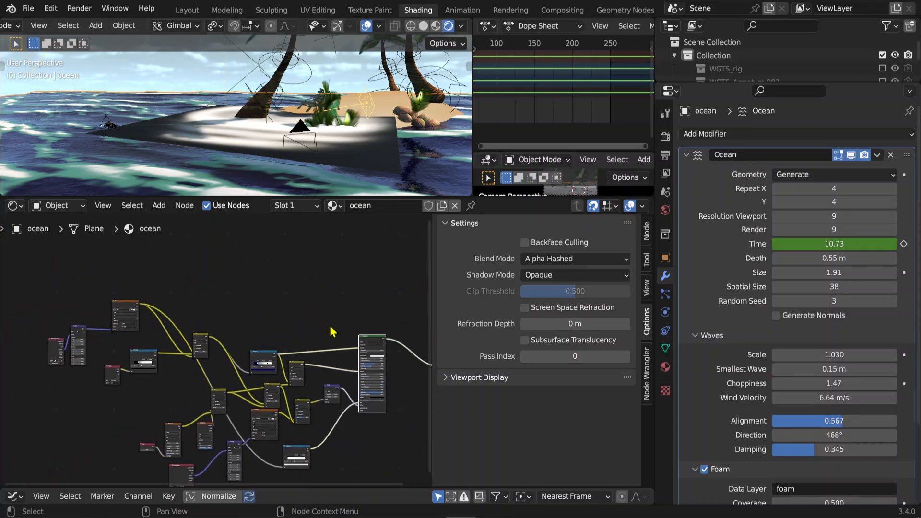
{"action": "scroll", "coordinate": [333, 330], "scroll_direction": "up", "scroll_amount": 1}
{"action": "key", "text": "shift+a"}
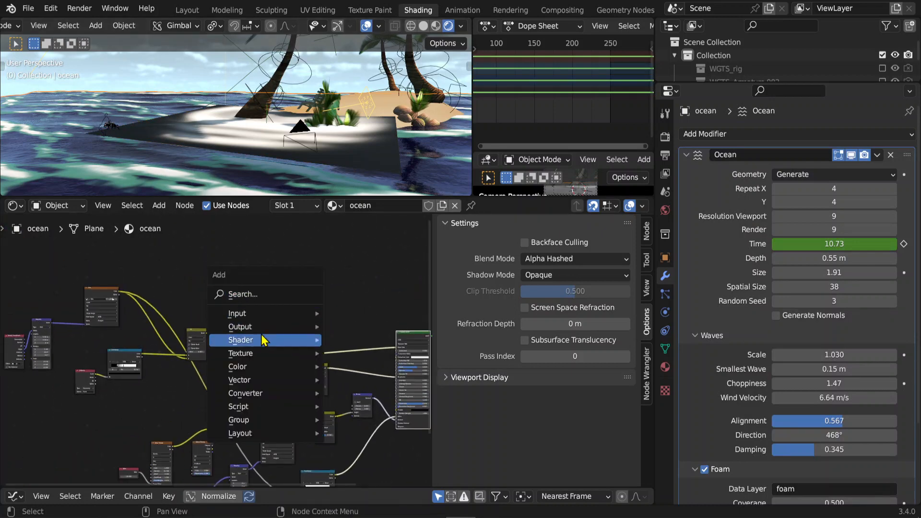
{"action": "mouse_move", "coordinate": [250, 317]}
{"action": "mouse_move", "coordinate": [250, 357]}
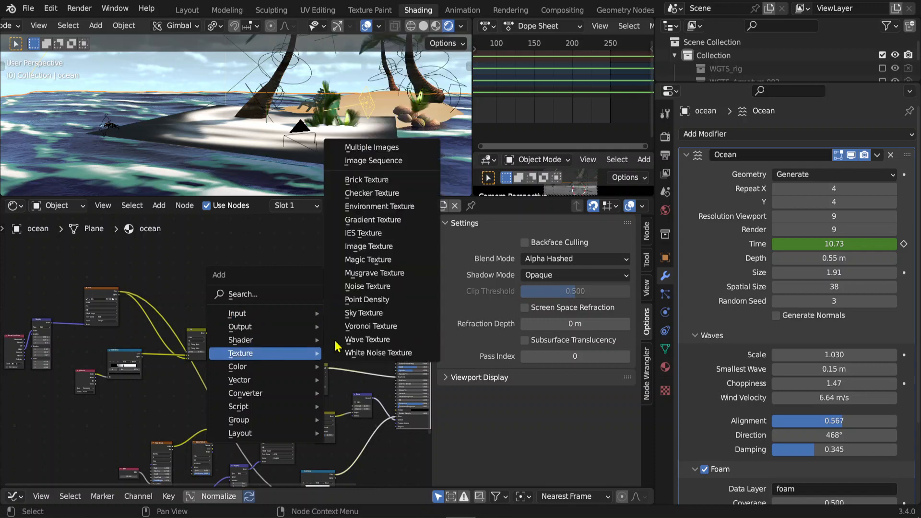
{"action": "left_click", "coordinate": [368, 246]}
{"action": "left_click", "coordinate": [312, 278]}
Assign the mask-mousse Base Color image to the new texture node and place it above the ColorRamp with node snapping off.
{"action": "scroll", "coordinate": [314, 279], "scroll_direction": "up", "scroll_amount": 2}
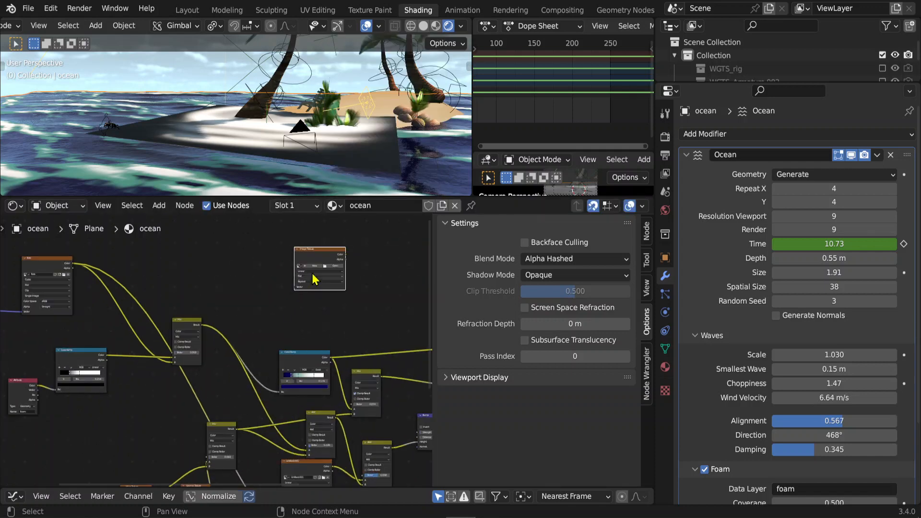
{"action": "scroll", "coordinate": [315, 279], "scroll_direction": "up", "scroll_amount": 3}
{"action": "left_click", "coordinate": [278, 311]}
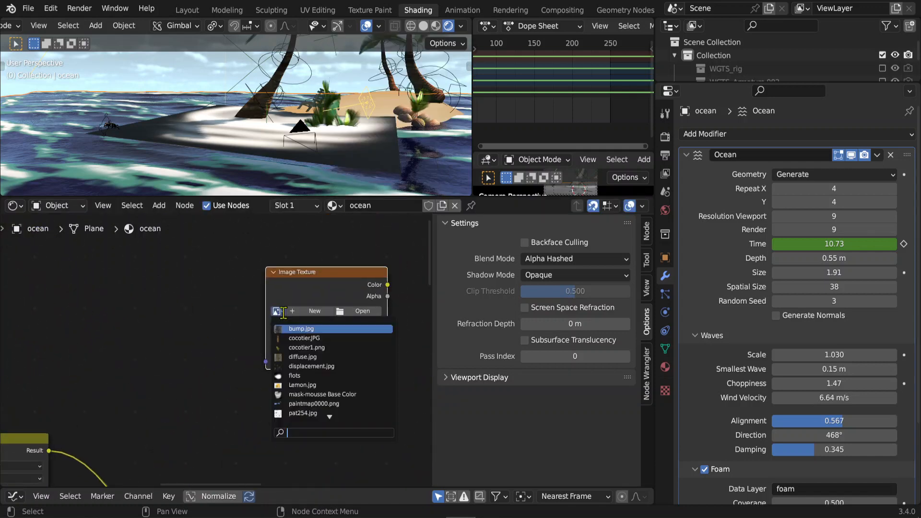
{"action": "left_click", "coordinate": [353, 395]}
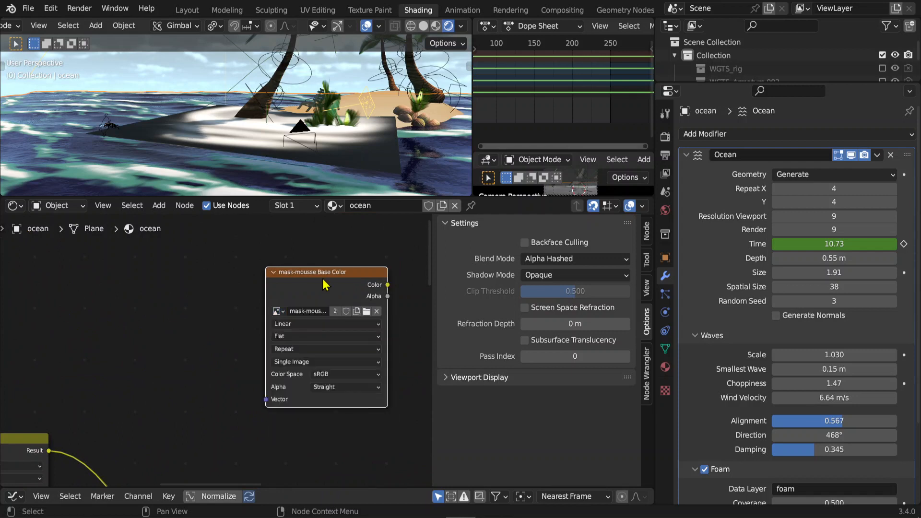
{"action": "left_click_drag", "start_coordinate": [326, 281], "coordinate": [256, 346]}
{"action": "middle_click_drag", "start_coordinate": [243, 334], "coordinate": [361, 265]}
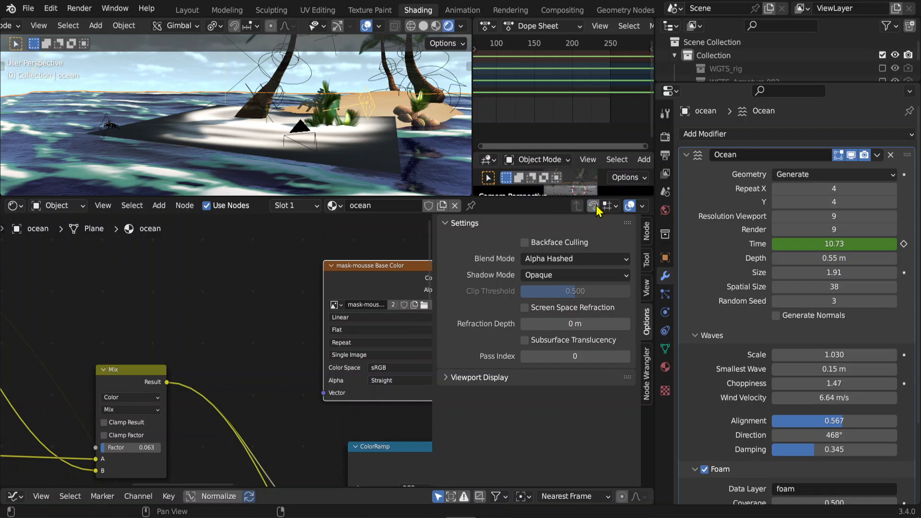
{"action": "scroll", "coordinate": [216, 351], "scroll_direction": "down", "scroll_amount": 3}
{"action": "left_click_drag", "start_coordinate": [313, 334], "coordinate": [285, 341]}
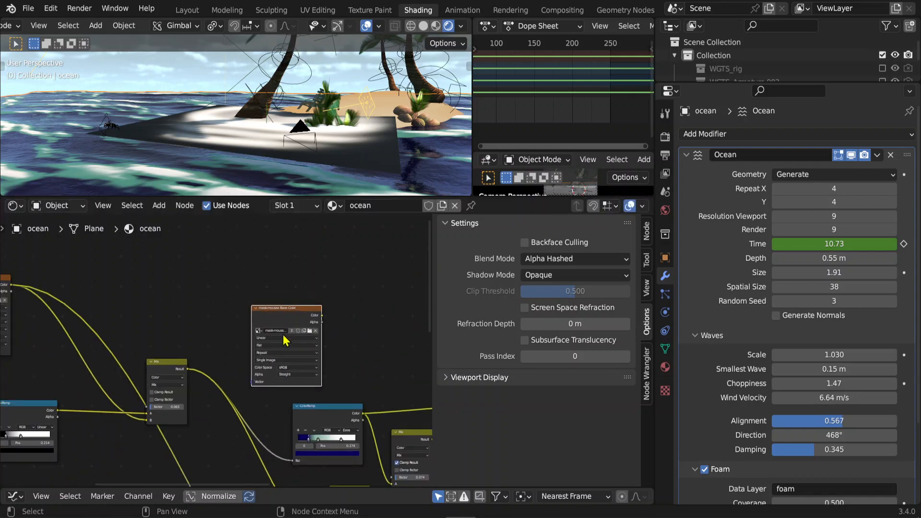
Duplicate the linked Texture Coordinate and Mapping nodes and place the copies beside the mask-mousse texture node.
{"action": "scroll", "coordinate": [278, 352], "scroll_direction": "down", "scroll_amount": 4}
{"action": "middle_click_drag", "start_coordinate": [271, 352], "coordinate": [399, 317]}
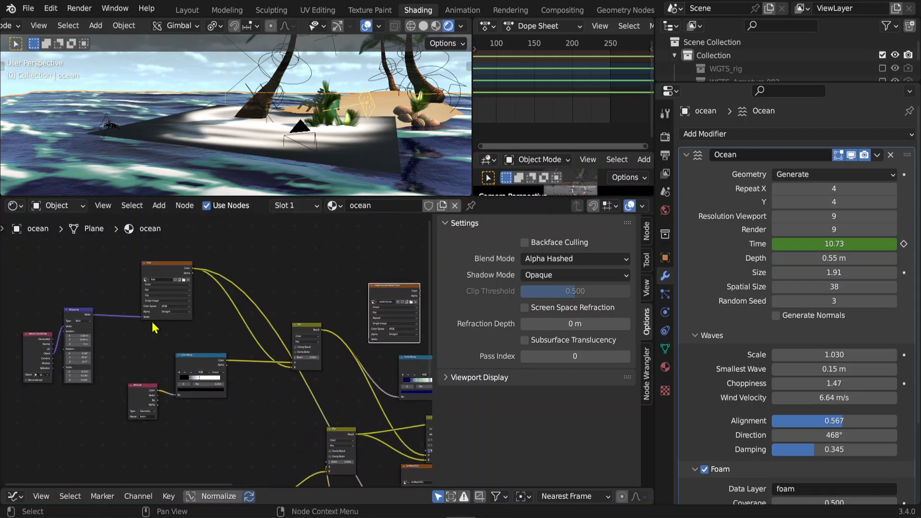
{"action": "left_click", "coordinate": [87, 323]}
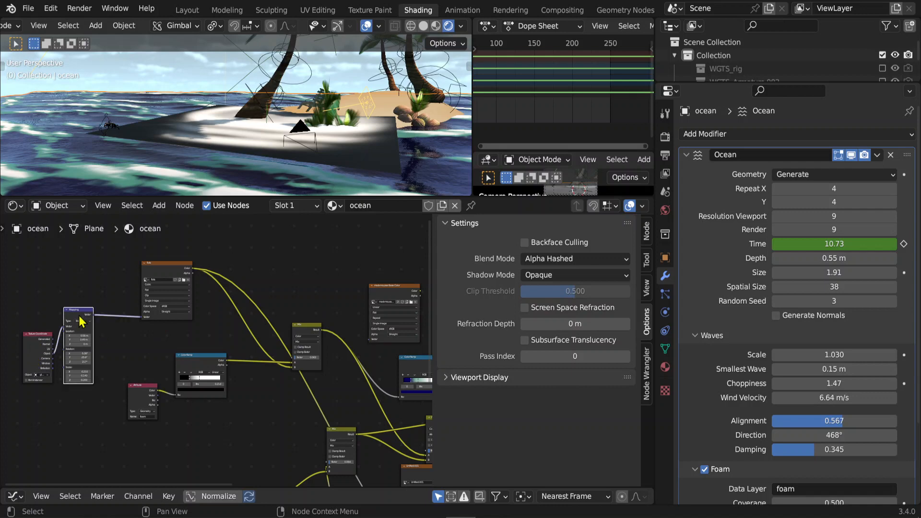
{"action": "left_click", "coordinate": [39, 357], "text": "shift"}
{"action": "key", "text": "shift+d"}
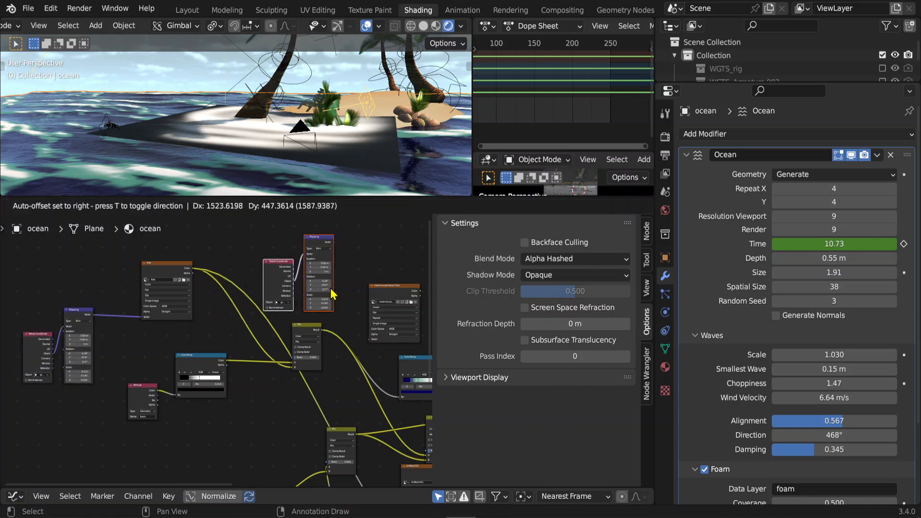
{"action": "left_click", "coordinate": [337, 287]}
Maximize the shader editor around the duplicated Mapping node and the mask texture.
{"action": "key", "text": "ctrl+space"}
{"action": "scroll", "coordinate": [501, 172], "scroll_direction": "up", "scroll_amount": 3}
{"action": "middle_click_drag", "start_coordinate": [500, 171], "coordinate": [293, 323]}
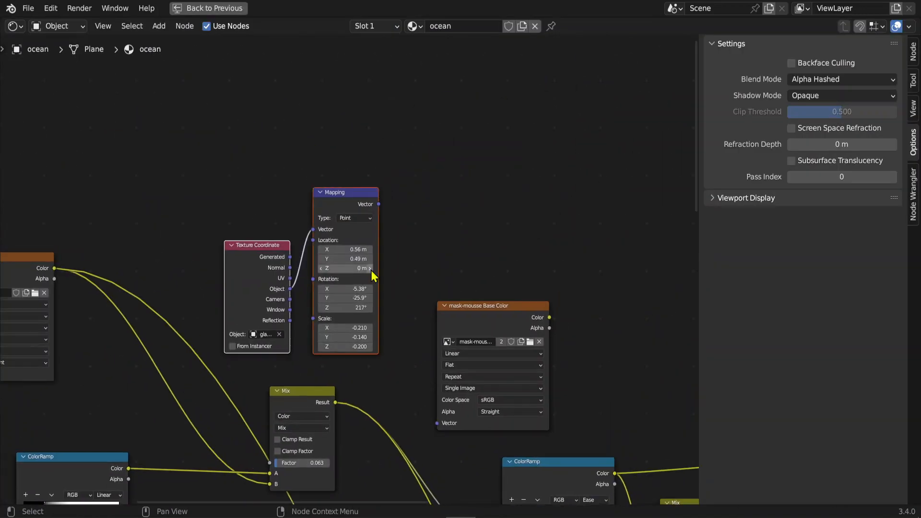
Connect the duplicated Mapping node's Vector output to the mask-mousse texture and clear the object reference in its Texture Coordinate node.
{"action": "scroll", "coordinate": [359, 272], "scroll_direction": "up", "scroll_amount": 4}
{"action": "left_click_drag", "start_coordinate": [525, 324], "coordinate": [522, 151]}
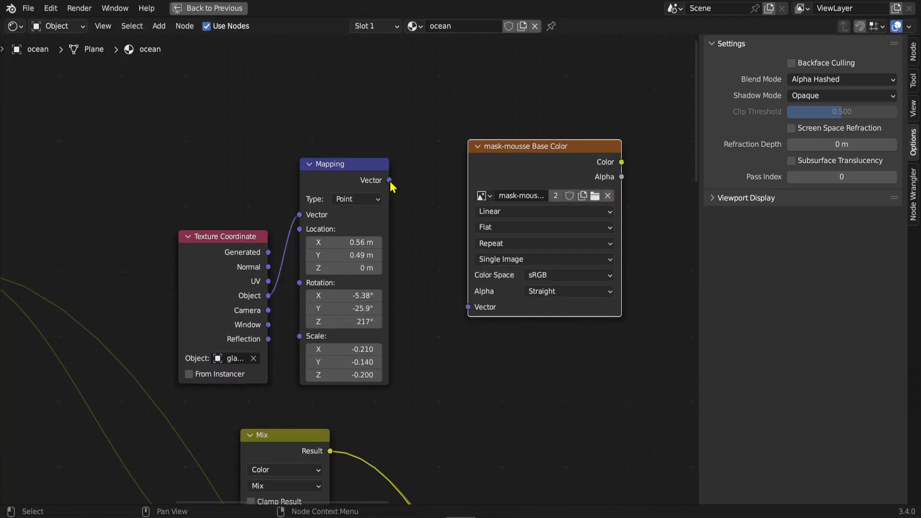
{"action": "left_click_drag", "start_coordinate": [390, 182], "coordinate": [468, 307]}
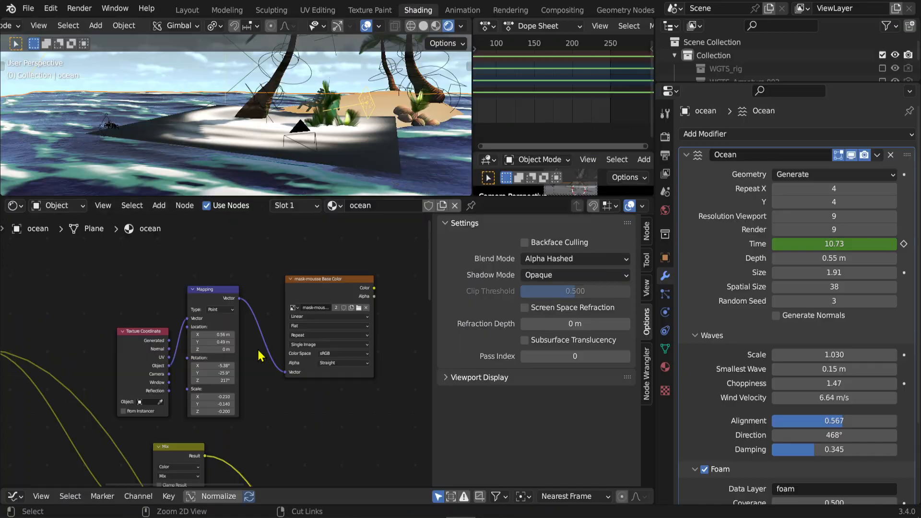
{"action": "key", "text": "ctrl+space"}
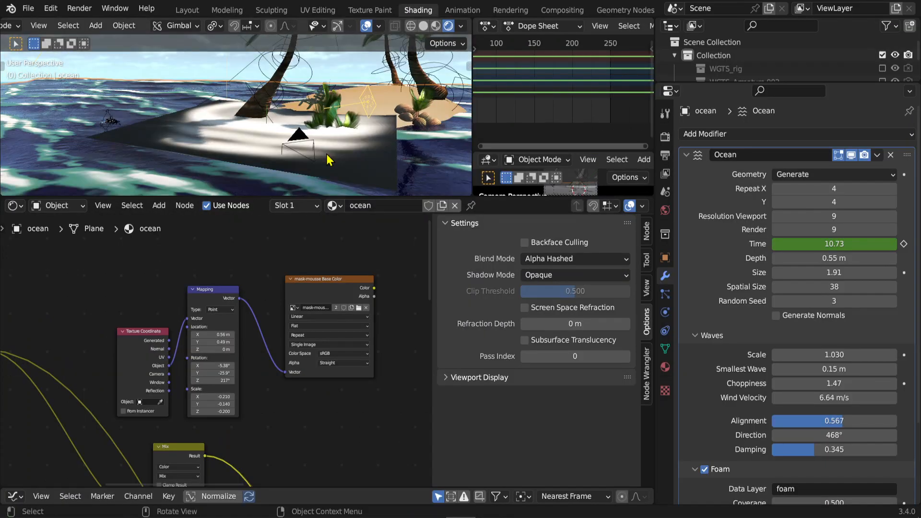
Select the foam mask plane in front of the island and hide it from the viewport.
{"action": "left_click", "coordinate": [327, 155]}
{"action": "scroll", "coordinate": [348, 159], "scroll_direction": "up", "scroll_amount": 5}
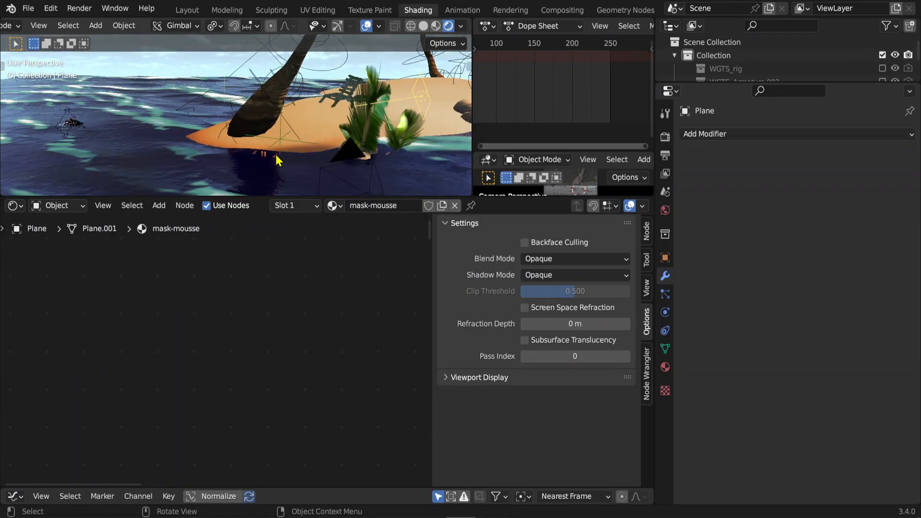
{"action": "middle_click_drag", "start_coordinate": [329, 137], "coordinate": [302, 148]}
Select the empty at the island's shoreline and rename it mousses-empty.
{"action": "left_click", "coordinate": [301, 149]}
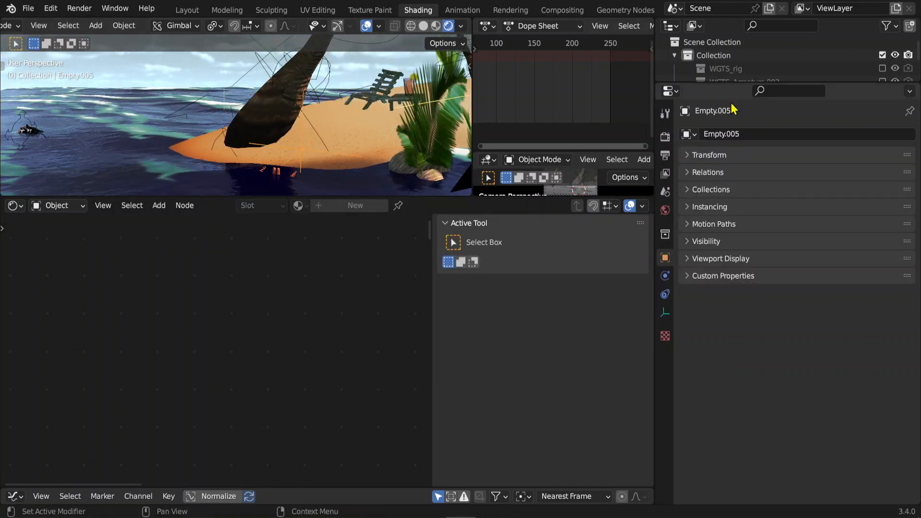
{"action": "left_click_drag", "start_coordinate": [727, 83], "coordinate": [728, 198]}
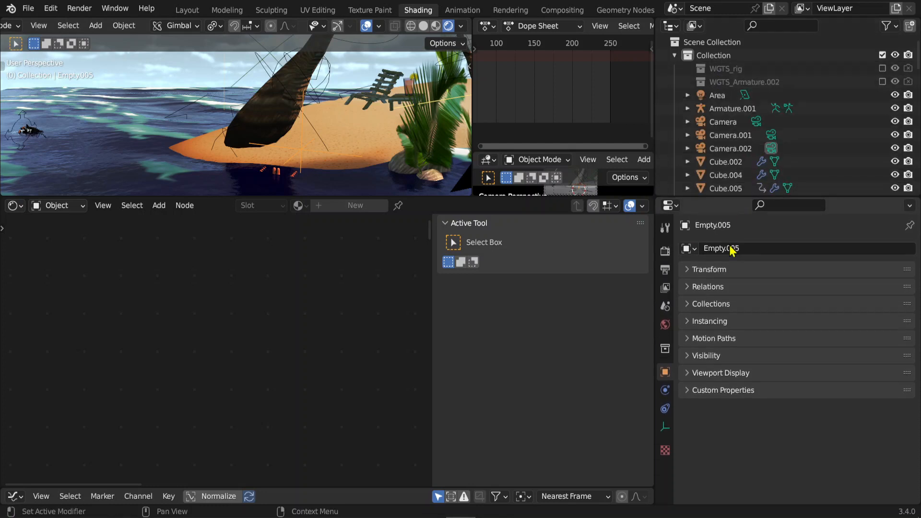
{"action": "left_click", "coordinate": [743, 249]}
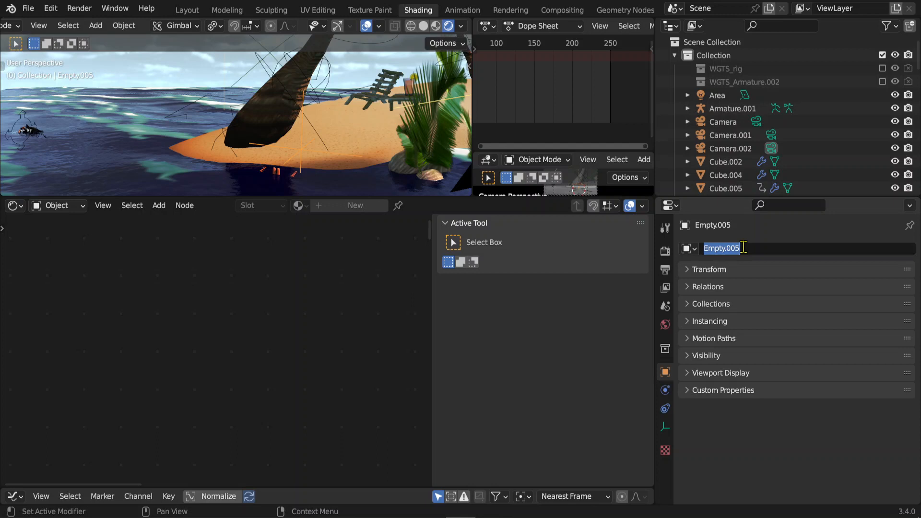
{"action": "type", "text": "mousses-empty"}
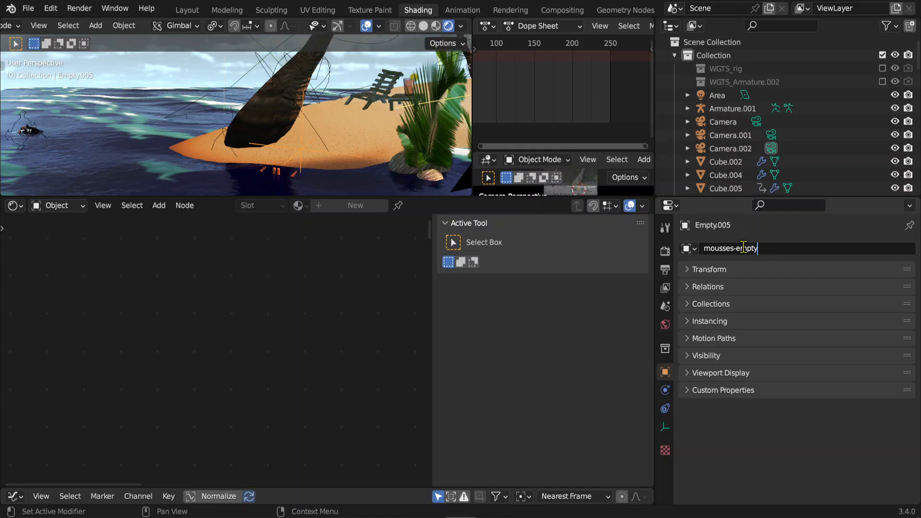
{"action": "key", "text": "Return"}
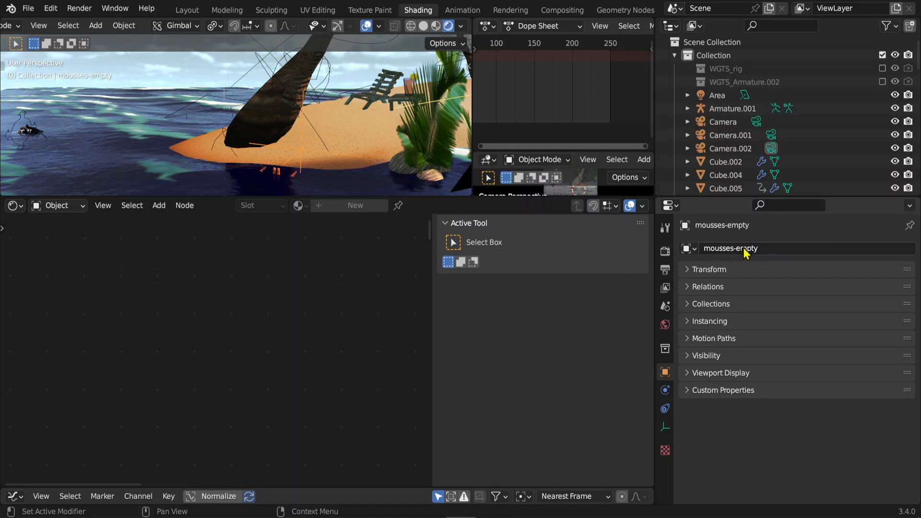
Reselect the ocean and assign mousses-empty as the object of the duplicated Texture Coordinate node by picking it in the scene.
{"action": "left_click", "coordinate": [200, 183]}
{"action": "scroll", "coordinate": [215, 352], "scroll_direction": "up", "scroll_amount": 1}
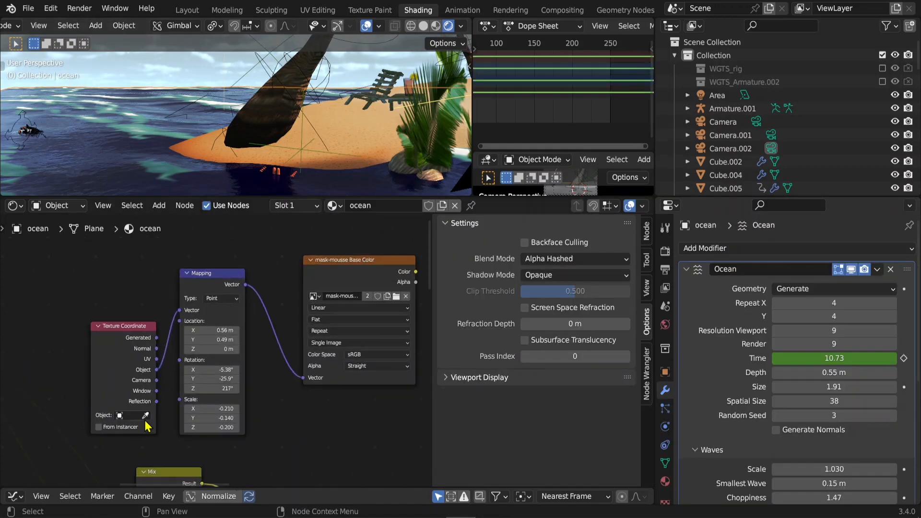
{"action": "left_click", "coordinate": [145, 415]}
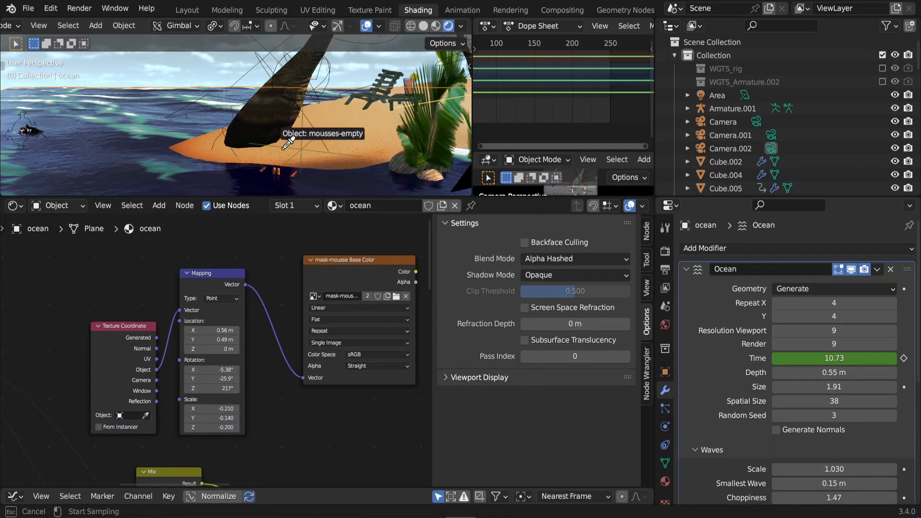
{"action": "left_click", "coordinate": [283, 154]}
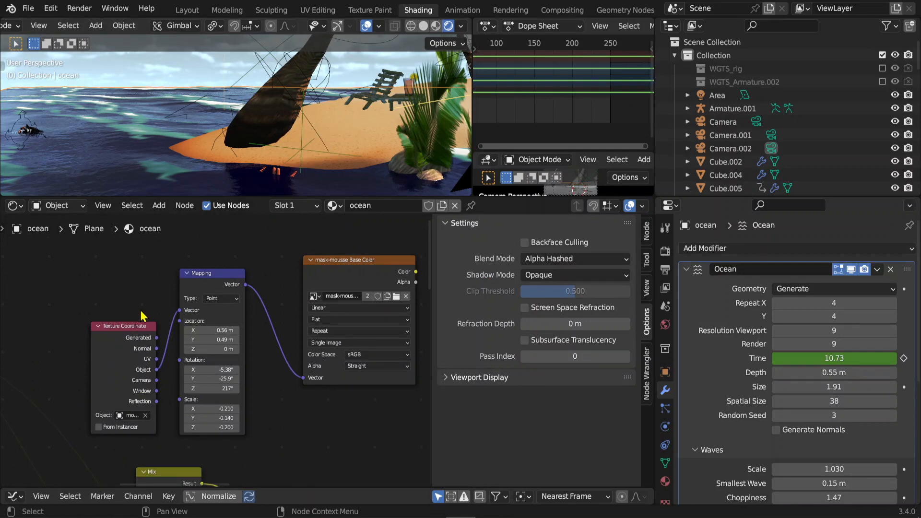
Select the Texture Coordinate, Mapping and mask-mousse texture nodes together and shift them further left above the Mix node.
{"action": "left_click_drag", "start_coordinate": [144, 326], "coordinate": [132, 308]}
{"action": "scroll", "coordinate": [201, 287], "scroll_direction": "down", "scroll_amount": 2}
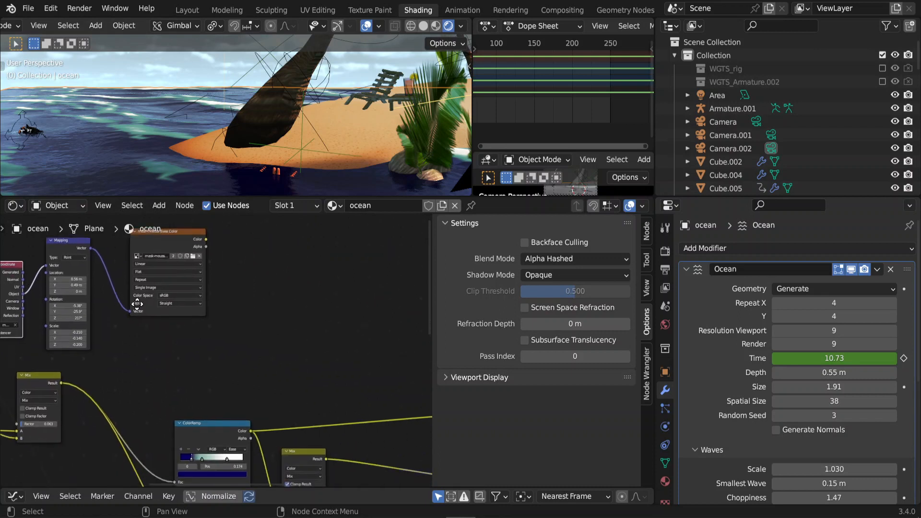
{"action": "left_click_drag", "start_coordinate": [59, 263], "coordinate": [214, 341]}
{"action": "left_click_drag", "start_coordinate": [157, 360], "coordinate": [249, 337]}
{"action": "mouse_move", "coordinate": [250, 253]}
{"action": "left_mouse_down"}
{"action": "mouse_move", "coordinate": [215, 276]}
{"action": "mouse_move", "coordinate": [60, 334]}
{"action": "left_mouse_up"}
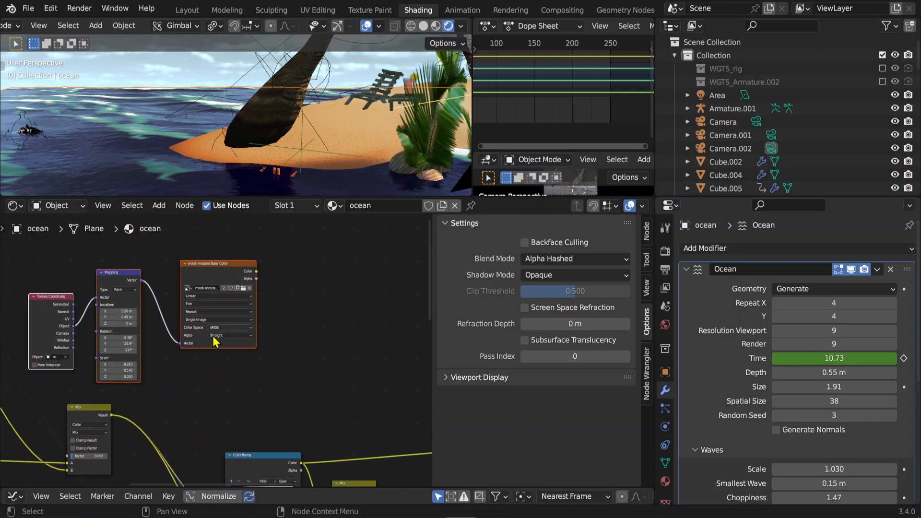
{"action": "key", "text": "g"}
{"action": "left_click", "coordinate": [154, 362]}
{"action": "middle_click_drag", "start_coordinate": [156, 362], "coordinate": [253, 322]}
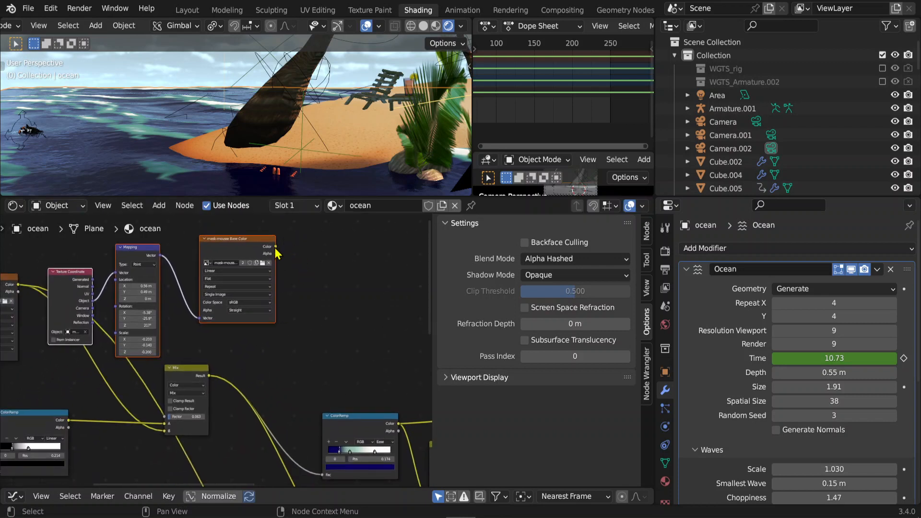
Move the mask-mousse texture node near the Principled BSDF and connect its Color output to Base Color.
{"action": "left_click_drag", "start_coordinate": [277, 247], "coordinate": [379, 356]}
{"action": "left_click", "coordinate": [282, 342]}
{"action": "middle_click_drag", "start_coordinate": [361, 301], "coordinate": [177, 270]}
{"action": "scroll", "coordinate": [208, 348], "scroll_direction": "down", "scroll_amount": 5}
{"action": "scroll", "coordinate": [209, 353], "scroll_direction": "down", "scroll_amount": 1}
{"action": "left_click_drag", "start_coordinate": [136, 286], "coordinate": [288, 320]}
{"action": "scroll", "coordinate": [356, 335], "scroll_direction": "up", "scroll_amount": 4}
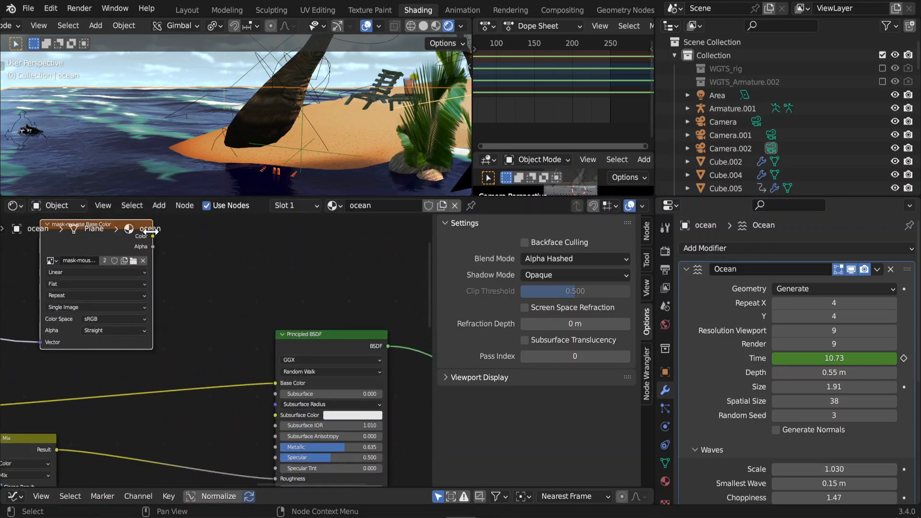
{"action": "left_click_drag", "start_coordinate": [152, 236], "coordinate": [295, 383]}
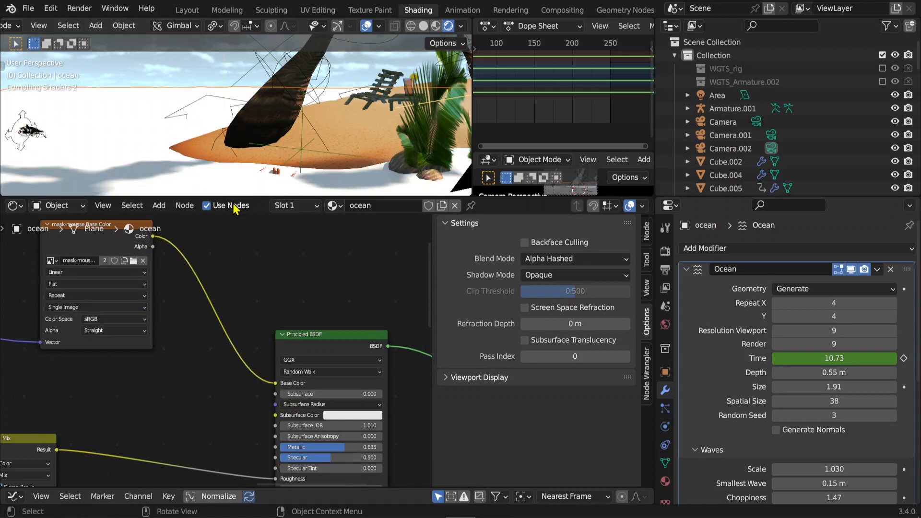
Enlarge the 3D viewport and examine from above and close up how the mask texture lies on the ocean around the island.
{"action": "left_click_drag", "start_coordinate": [227, 196], "coordinate": [223, 298]}
{"action": "scroll", "coordinate": [207, 227], "scroll_direction": "down", "scroll_amount": 5}
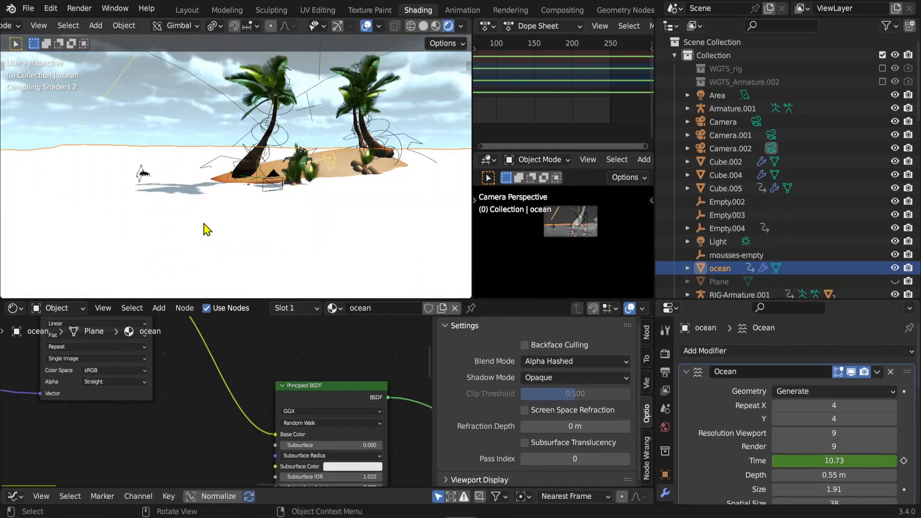
{"action": "middle_click_drag", "start_coordinate": [223, 212], "coordinate": [238, 260]}
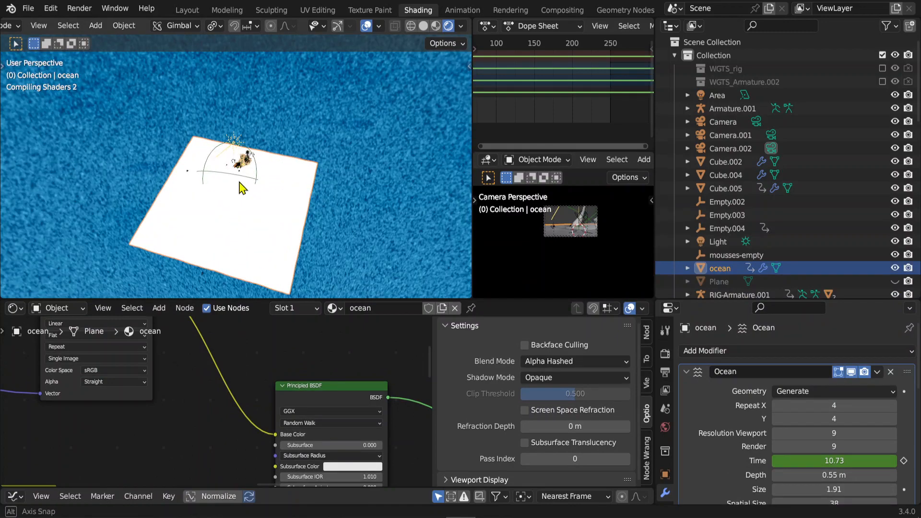
{"action": "middle_click_drag", "start_coordinate": [245, 211], "coordinate": [243, 211]}
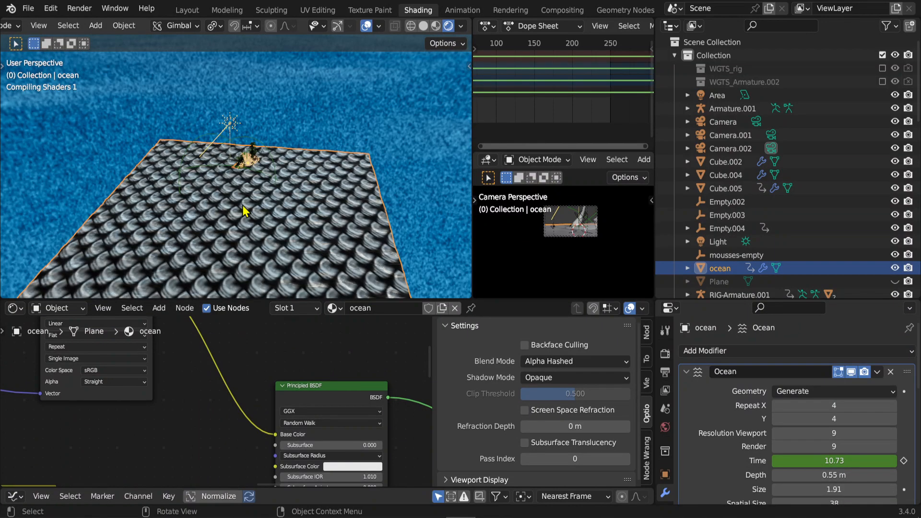
{"action": "scroll", "coordinate": [243, 205], "scroll_direction": "up", "scroll_amount": 8}
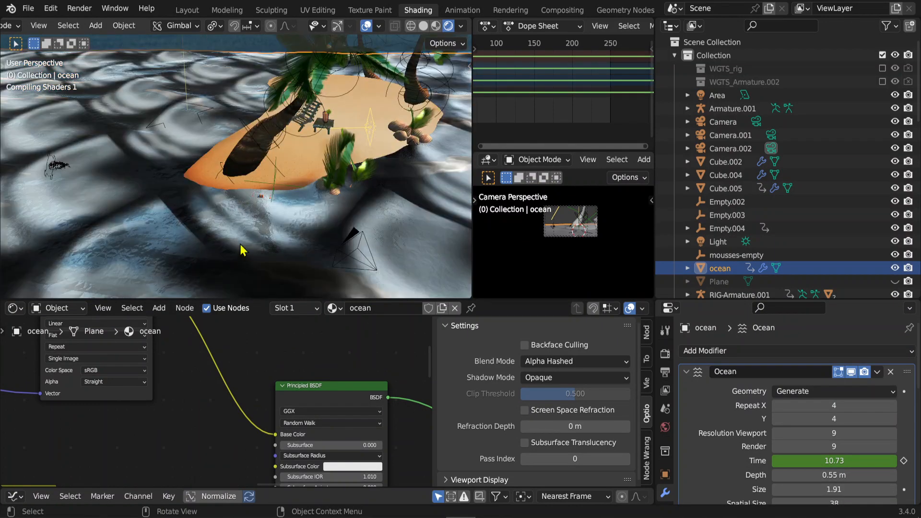
{"action": "scroll", "coordinate": [240, 244], "scroll_direction": "down", "scroll_amount": 2}
{"action": "middle_click_drag", "start_coordinate": [235, 238], "coordinate": [240, 242]}
{"action": "scroll", "coordinate": [129, 380], "scroll_direction": "down", "scroll_amount": 4}
Set the mask-mousse texture node's extension mode to Clip.
{"action": "middle_click_drag", "start_coordinate": [99, 370], "coordinate": [250, 406]}
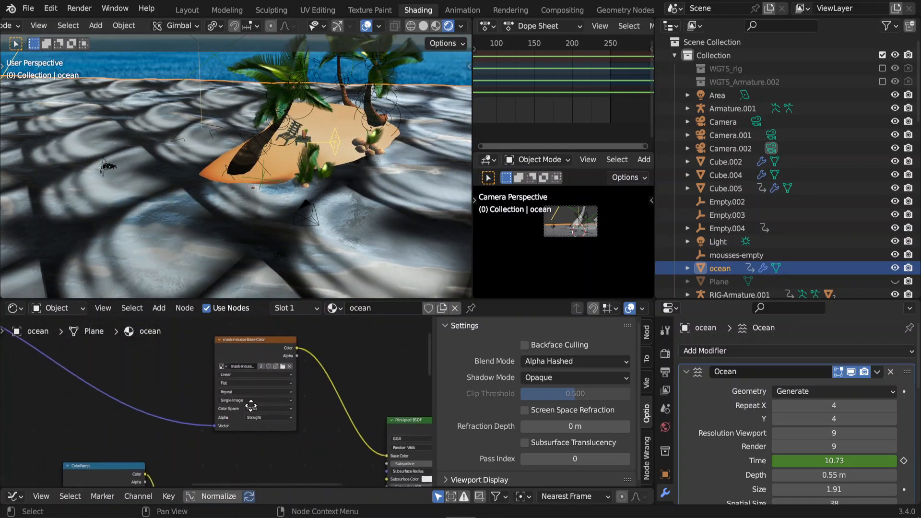
{"action": "scroll", "coordinate": [251, 406], "scroll_direction": "up", "scroll_amount": 6}
{"action": "left_click", "coordinate": [356, 386]}
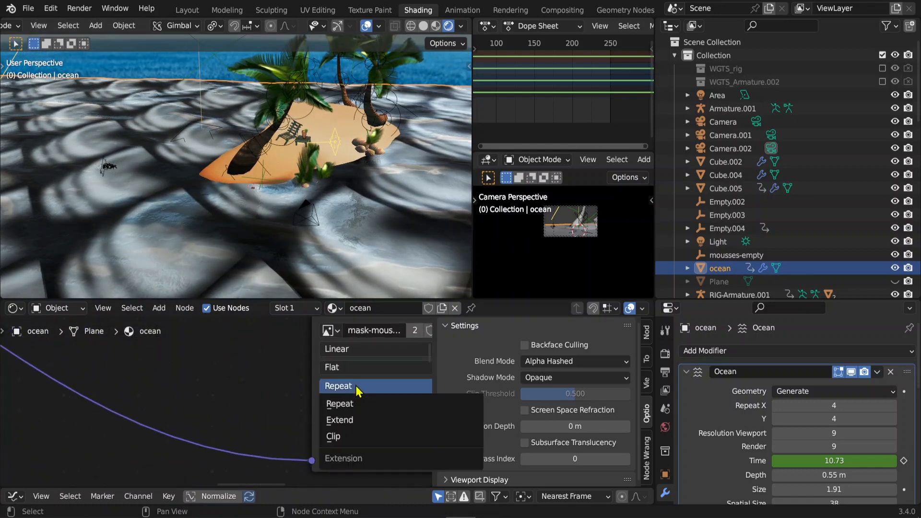
{"action": "key", "text": "ctrl+space"}
{"action": "key", "text": "KP_Decimal"}
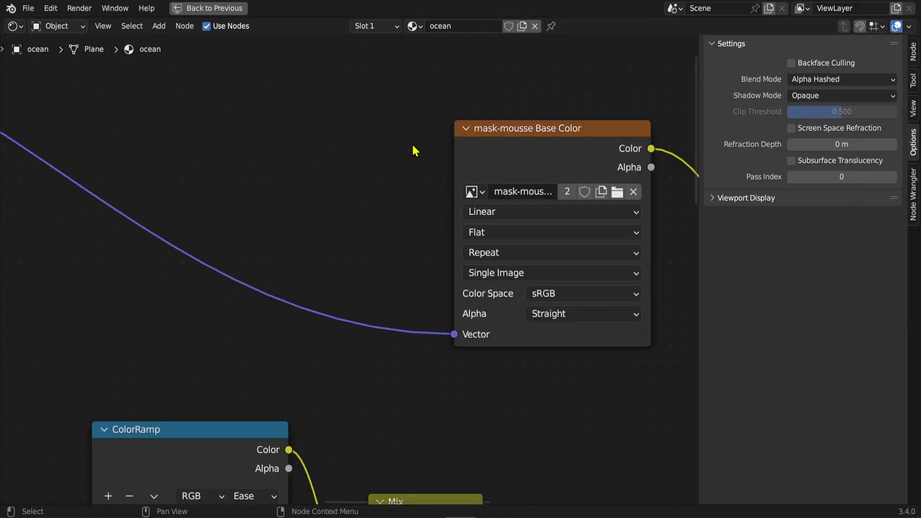
{"action": "left_click", "coordinate": [322, 286]}
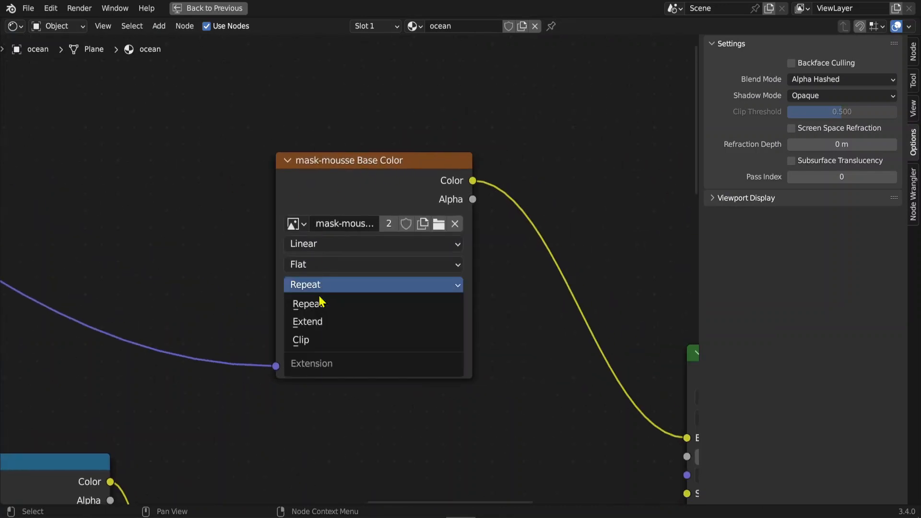
{"action": "left_click", "coordinate": [326, 338]}
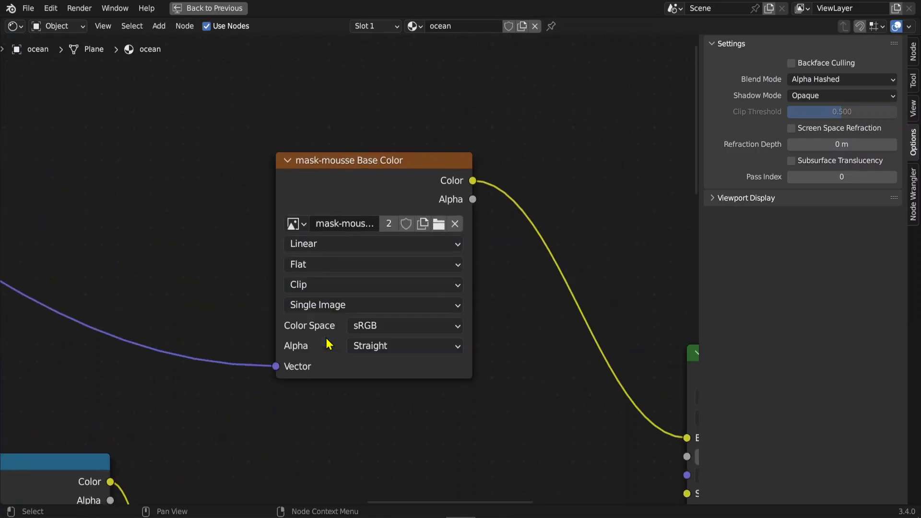
{"action": "key", "text": "ctrl+space"}
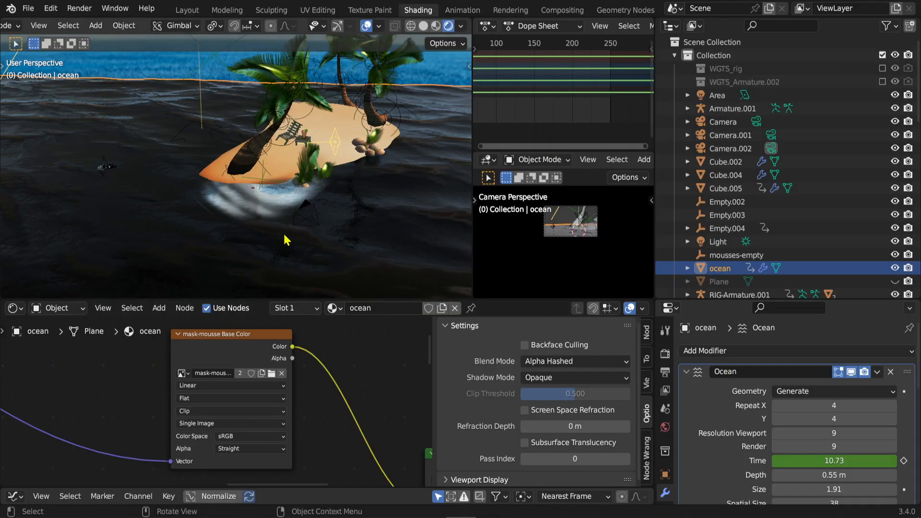
Scale mousses-empty up about 1.3 times and move it toward the tip of the island.
{"action": "middle_click_drag", "start_coordinate": [288, 238], "coordinate": [201, 193]}
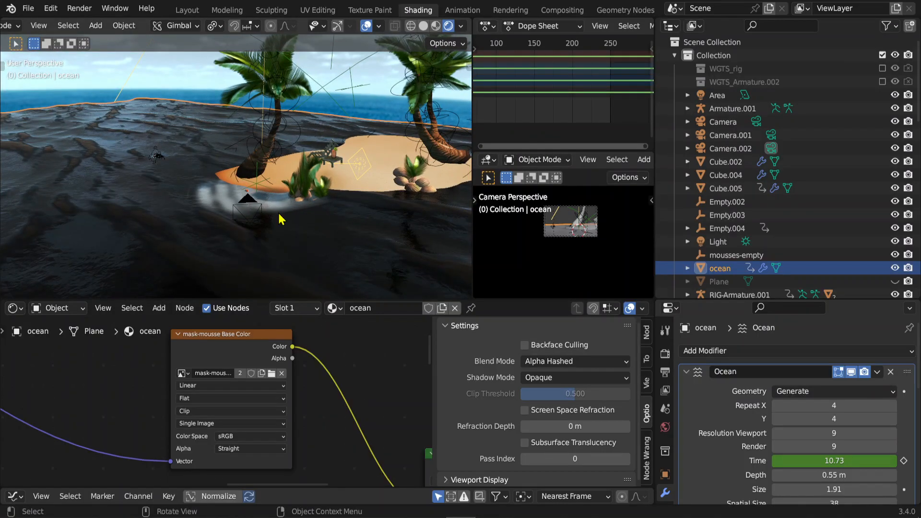
{"action": "mouse_move", "coordinate": [283, 224]}
{"action": "middle_mouse_down"}
{"action": "mouse_move", "coordinate": [300, 222]}
{"action": "mouse_move", "coordinate": [287, 211]}
{"action": "middle_mouse_up"}
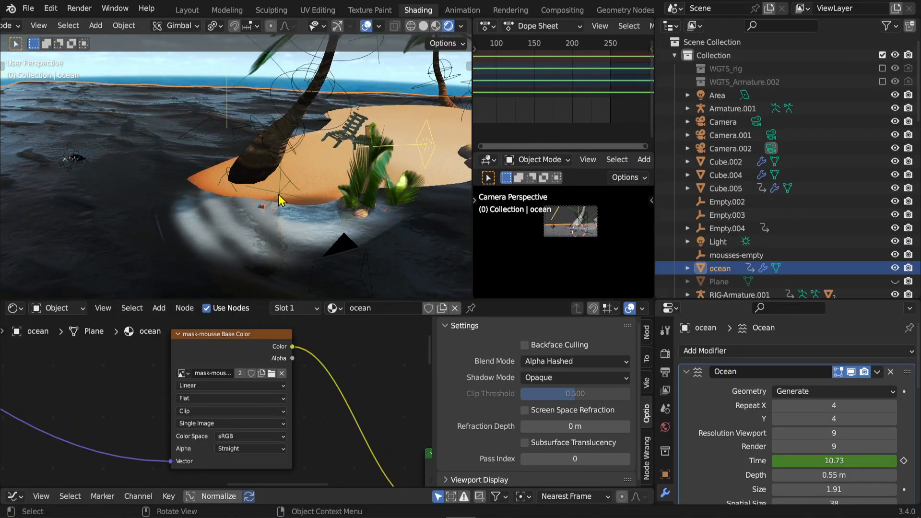
{"action": "left_click", "coordinate": [353, 223]}
{"action": "key", "text": "s"}
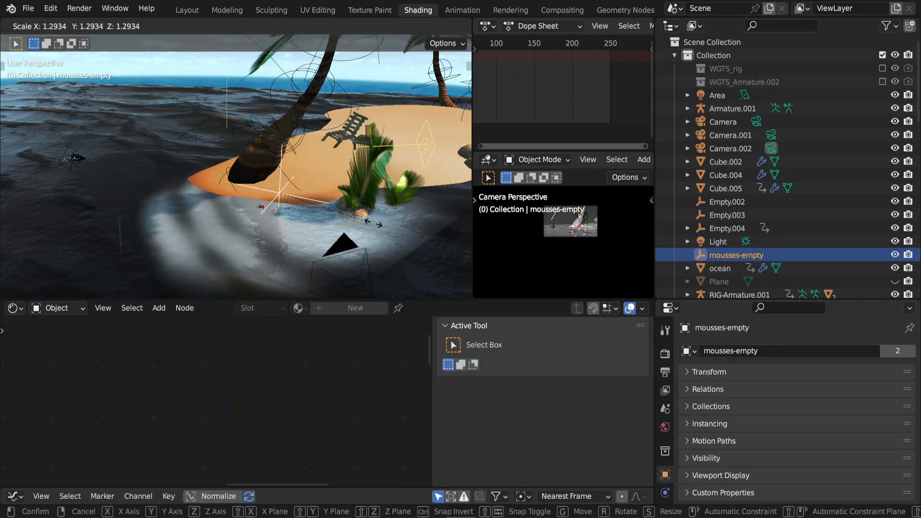
{"action": "left_click", "coordinate": [381, 225]}
{"action": "key", "text": "g"}
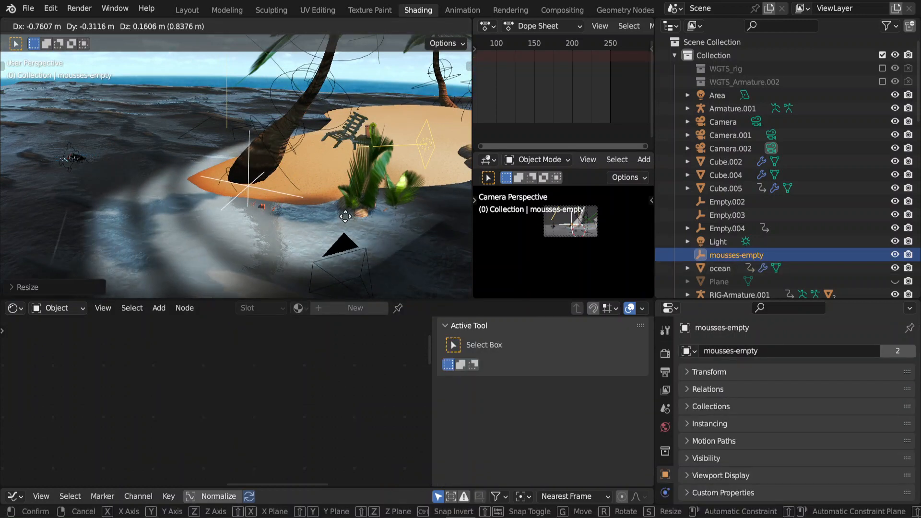
{"action": "left_click", "coordinate": [343, 216]}
Rotate mousses-empty about its Z axis, then refine its position and scale so the foam mask wraps the island's tip.
{"action": "key", "text": "r"}
{"action": "key", "text": "z"}
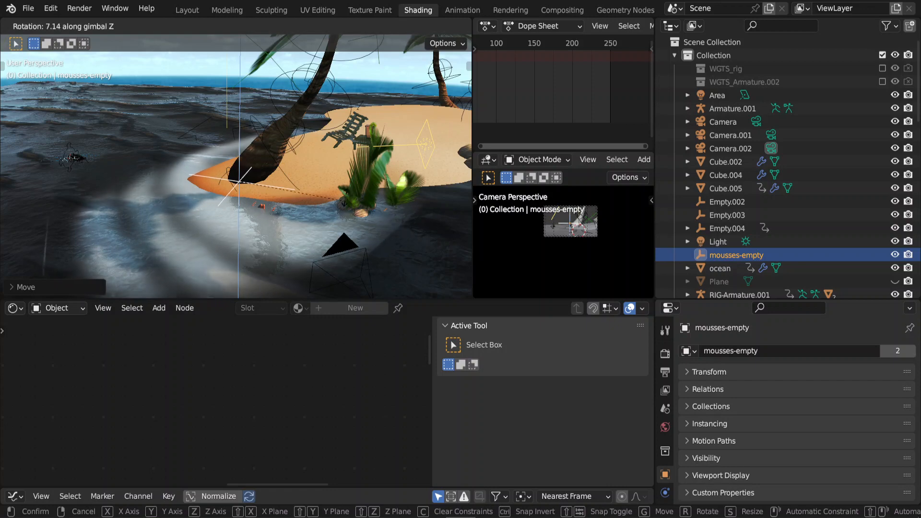
{"action": "left_click", "coordinate": [281, 226]}
{"action": "key", "text": "g"}
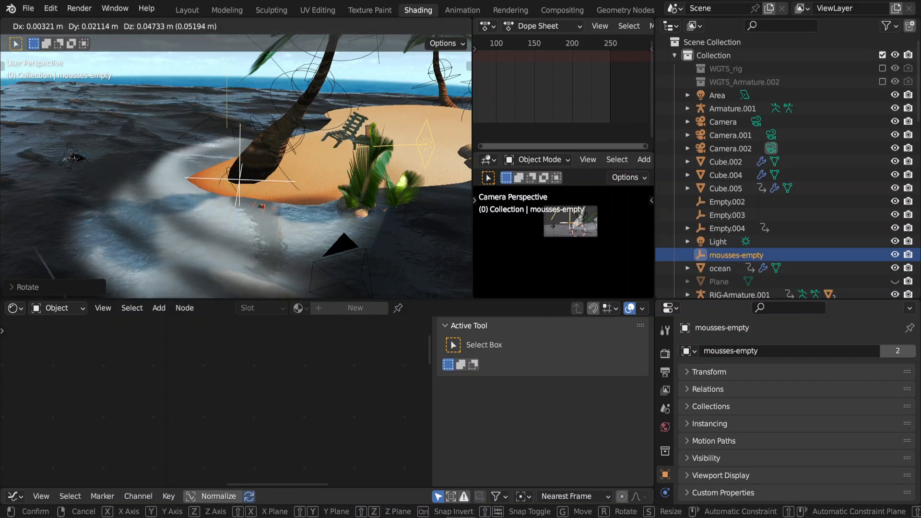
{"action": "key", "text": "s"}
{"action": "left_click", "coordinate": [277, 213]}
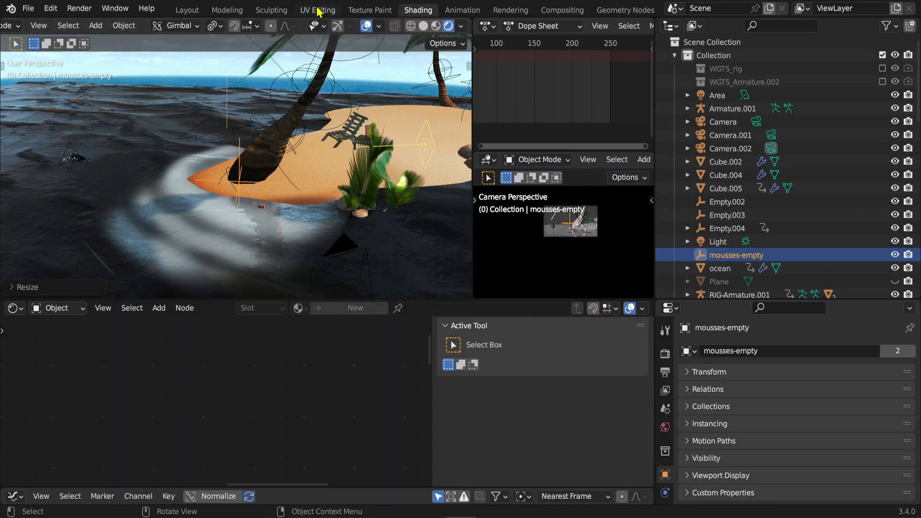
Open the mask-mousse image enlarged for painting, reduce the brush radius to 46 px and paint a stroke along the mask's lower edge.
{"action": "left_click", "coordinate": [369, 11]}
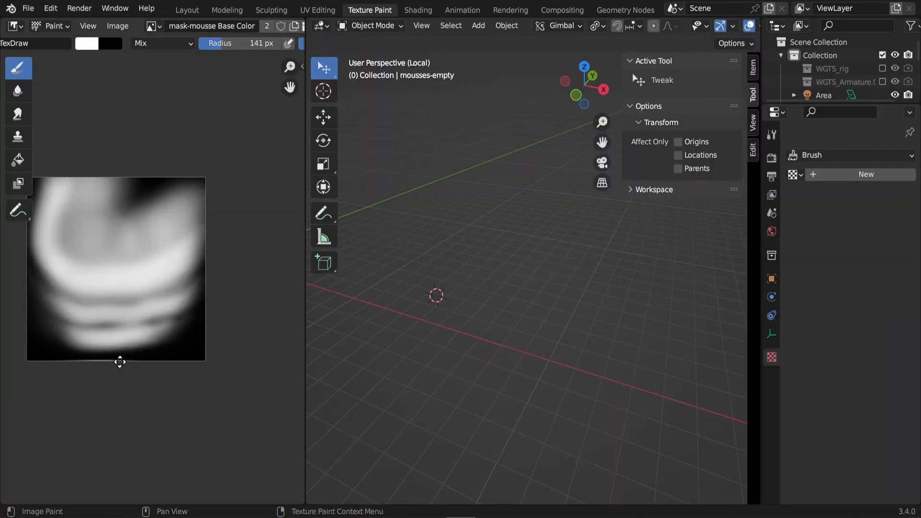
{"action": "middle_click_drag", "start_coordinate": [103, 371], "coordinate": [156, 351]}
{"action": "key", "text": "ctrl+space"}
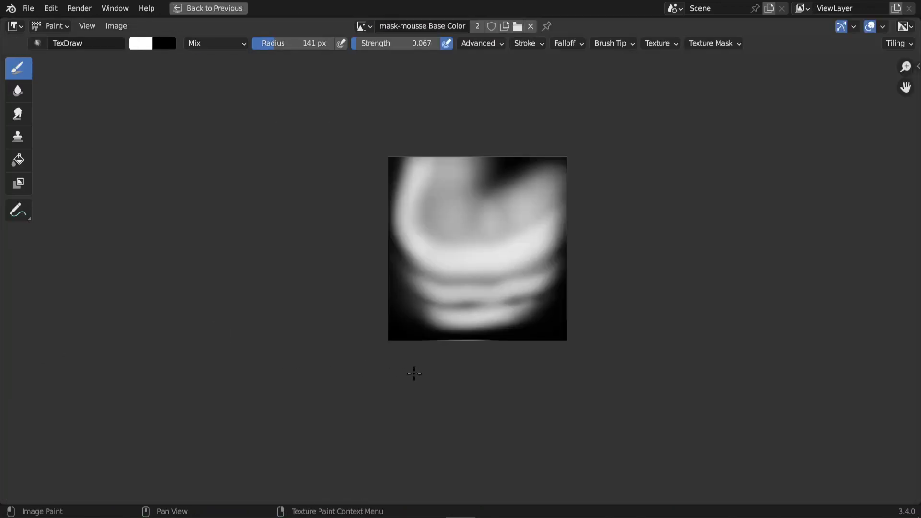
{"action": "scroll", "coordinate": [474, 423], "scroll_direction": "up", "scroll_amount": 5}
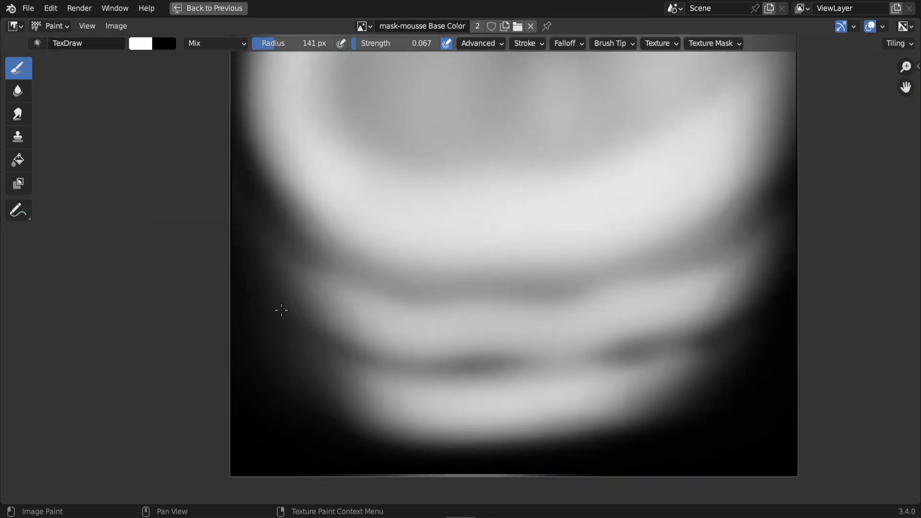
{"action": "key", "text": "f"}
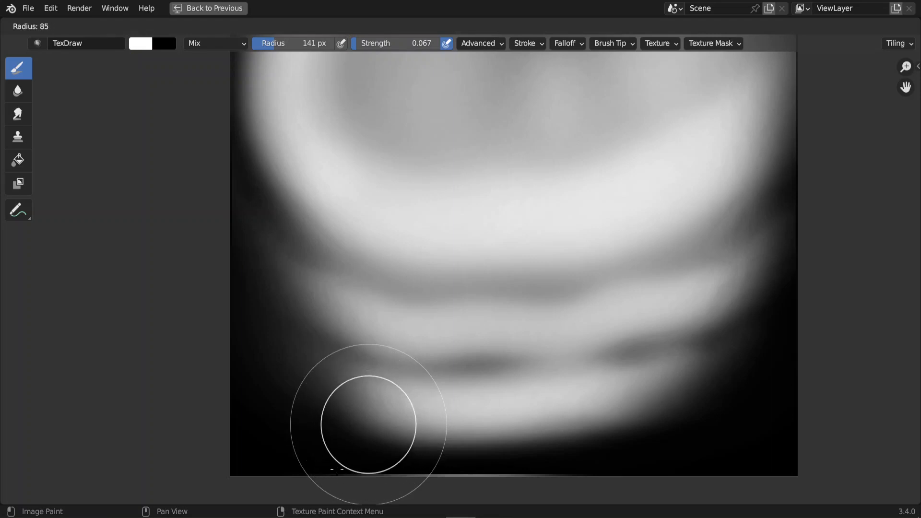
{"action": "left_click", "coordinate": [354, 473]}
{"action": "left_click_drag", "start_coordinate": [353, 473], "coordinate": [413, 473]}
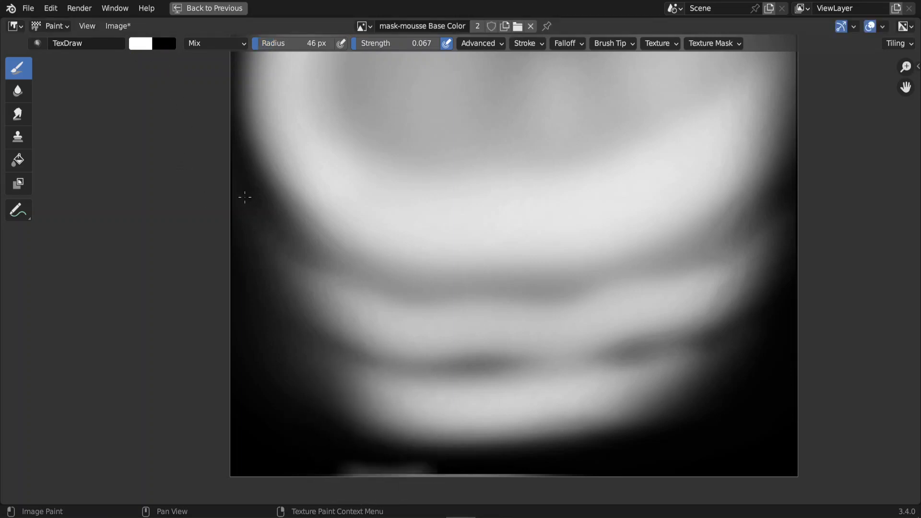
Set the brush strength to 1 and try painting the mask's lower-left corner with swapped foreground and background colors.
{"action": "key", "text": "x"}
{"action": "left_click_drag", "start_coordinate": [331, 474], "coordinate": [376, 476]}
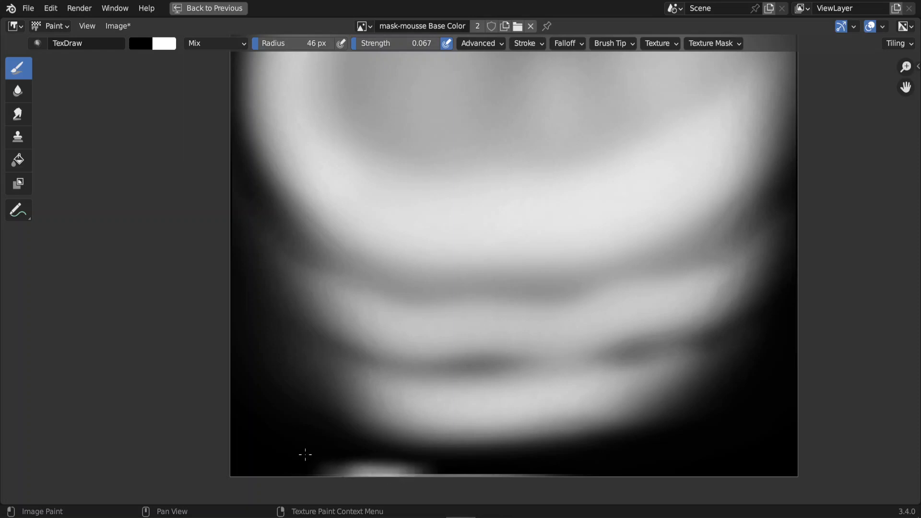
{"action": "left_click", "coordinate": [361, 44]}
{"action": "type", "text": "1"}
{"action": "key", "text": "Return"}
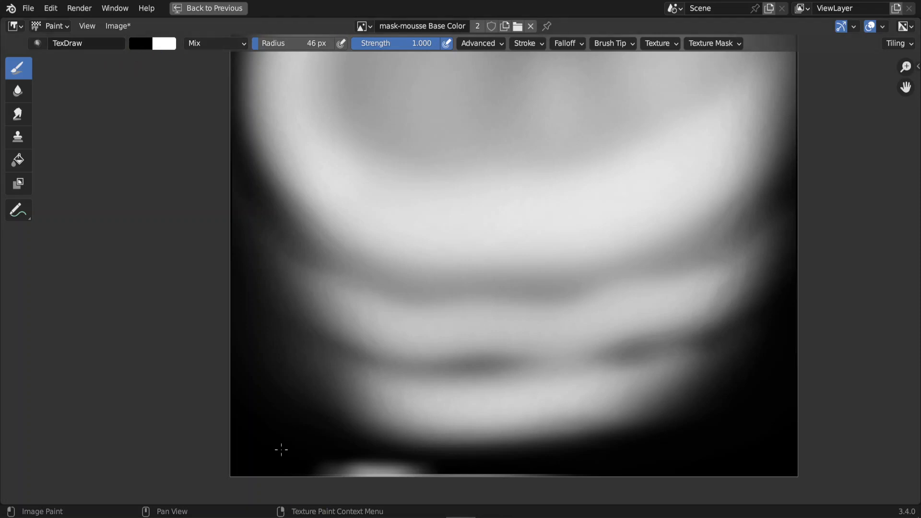
{"action": "left_click_drag", "start_coordinate": [278, 448], "coordinate": [300, 452]}
{"action": "key", "text": "x"}
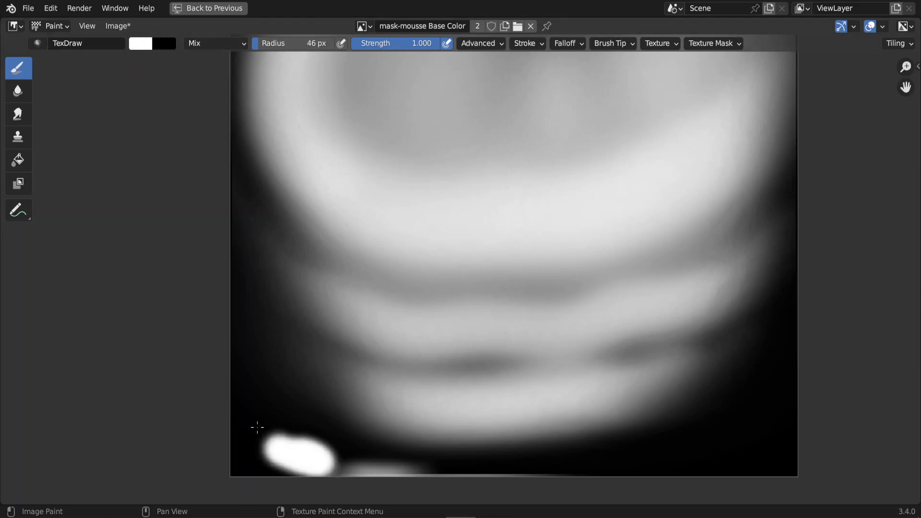
{"action": "mouse_move", "coordinate": [255, 423]}
{"action": "left_mouse_down"}
{"action": "mouse_move", "coordinate": [287, 450]}
{"action": "mouse_move", "coordinate": [281, 438]}
{"action": "left_mouse_up"}
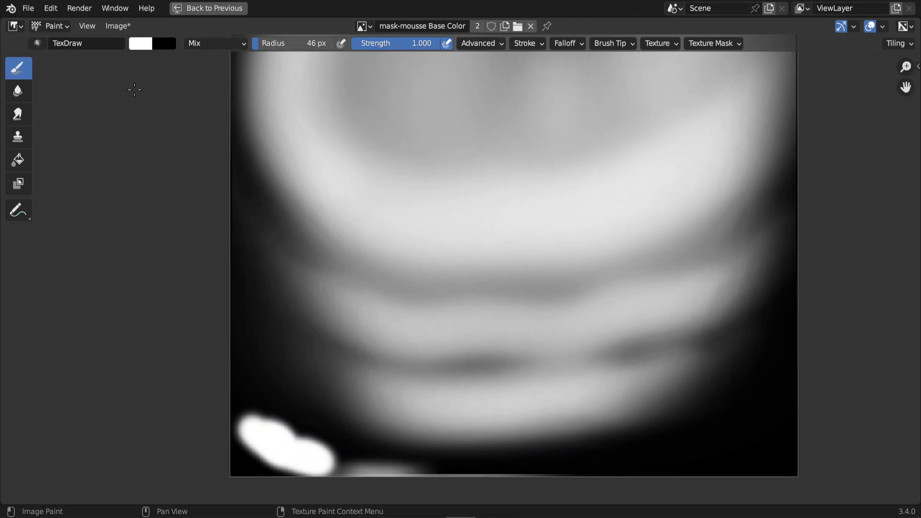
Review the brush settings, sample black from the mask and try painting up its lower-left edge.
{"action": "key", "text": "n"}
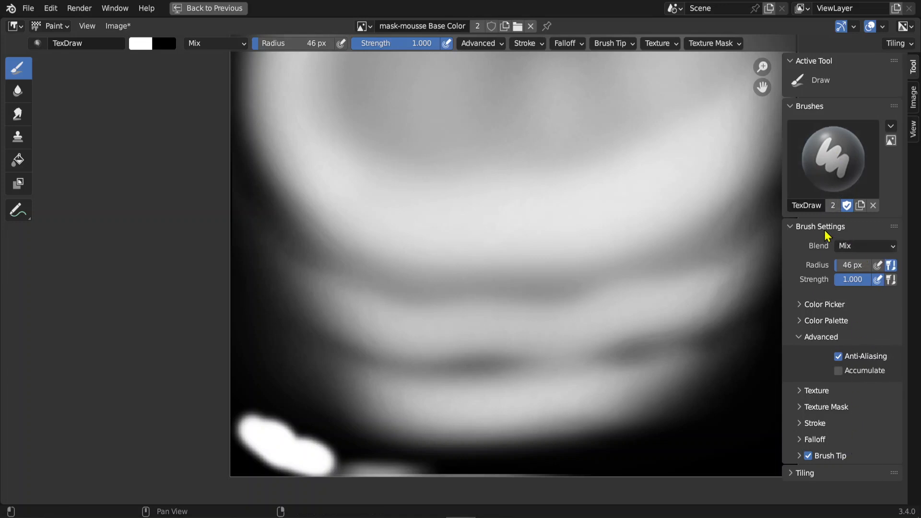
{"action": "left_click", "coordinate": [851, 338]}
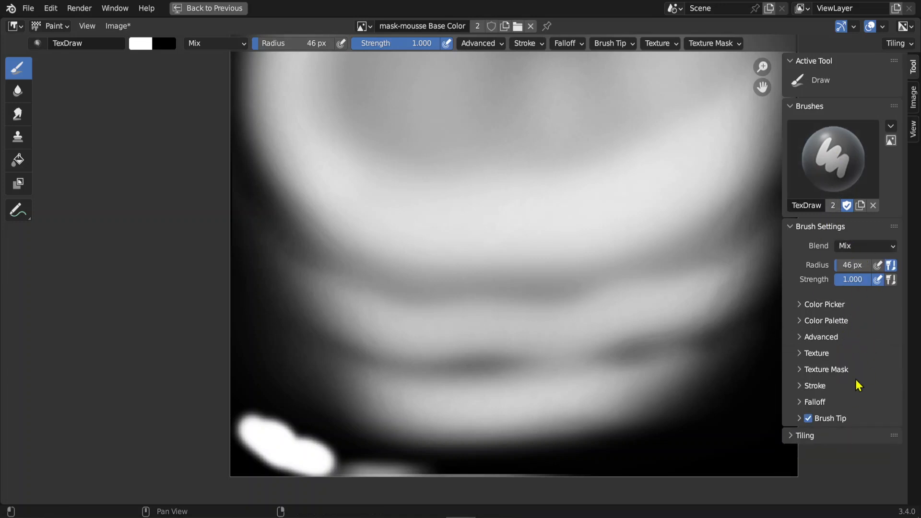
{"action": "left_click", "coordinate": [829, 310]}
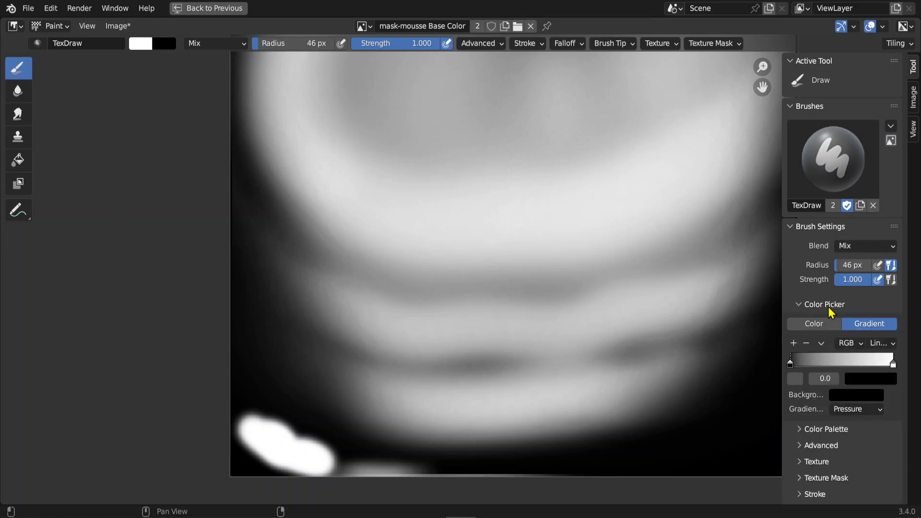
{"action": "left_click", "coordinate": [816, 308]}
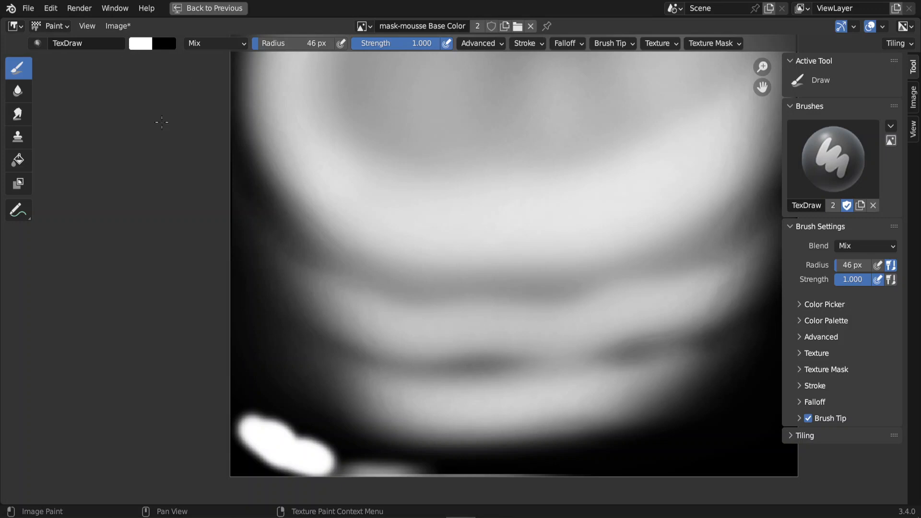
{"action": "key", "text": "s"}
{"action": "left_click_drag", "start_coordinate": [251, 382], "coordinate": [264, 384]}
{"action": "key", "text": "s"}
{"action": "key", "text": "s"}
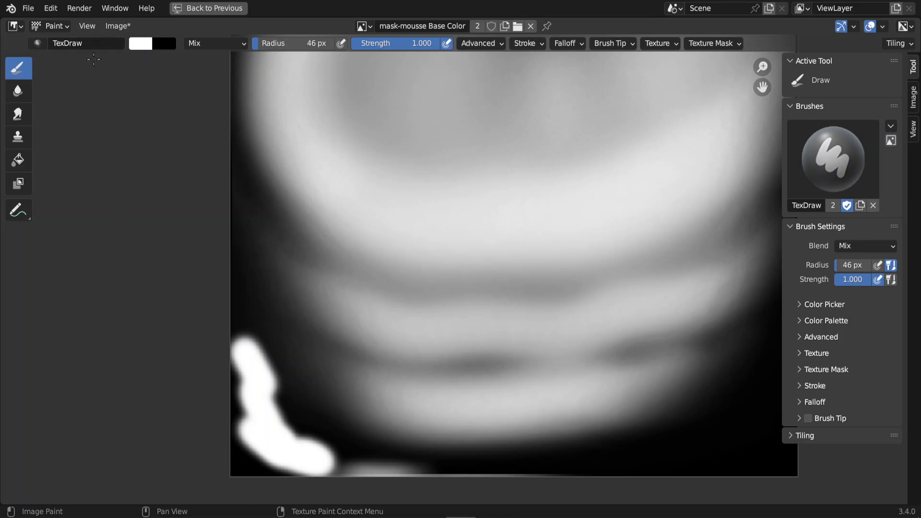
Set the brush blend to Multiply, sample black from the mask and enlarge the brush radius to 76 px.
{"action": "left_click", "coordinate": [245, 44]}
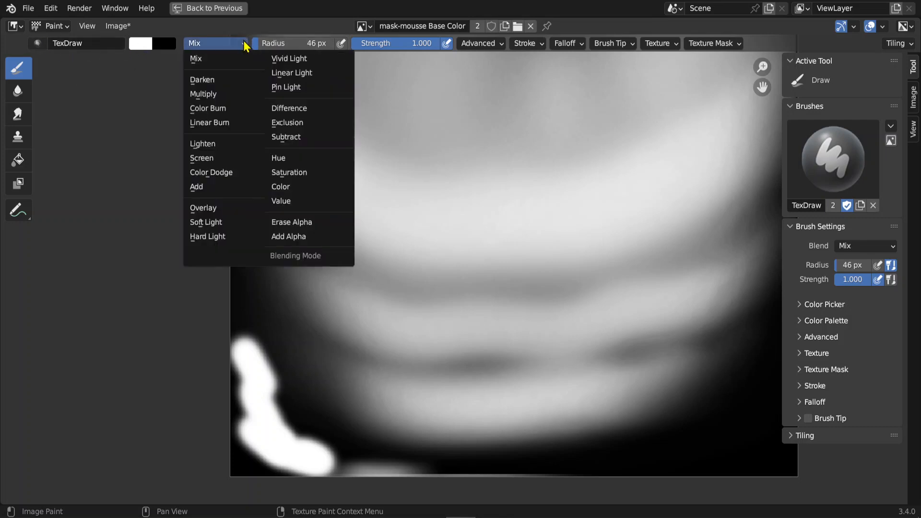
{"action": "left_click", "coordinate": [213, 96]}
{"action": "key", "text": "s"}
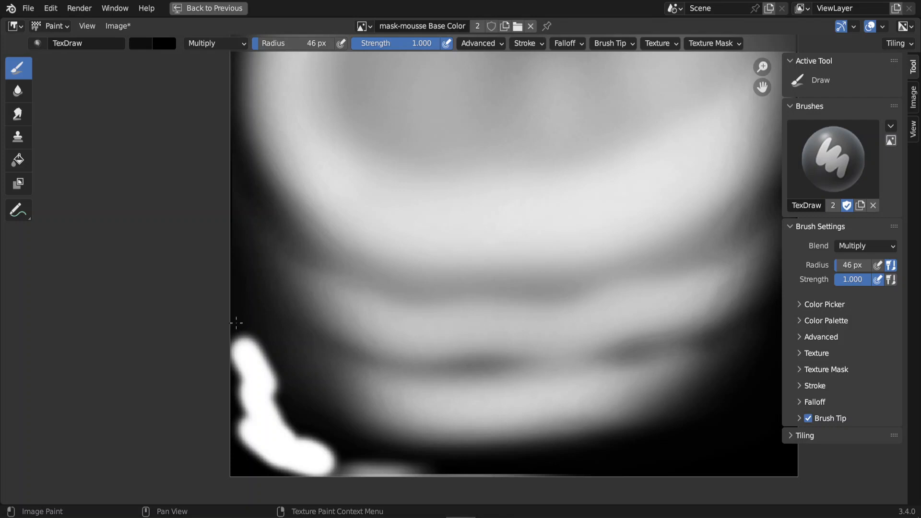
{"action": "key", "text": "f"}
{"action": "left_click", "coordinate": [276, 359]}
Leave local view, reveal all hidden objects and select the mask Plane in the 3D view.
{"action": "key", "text": "ctrl+space"}
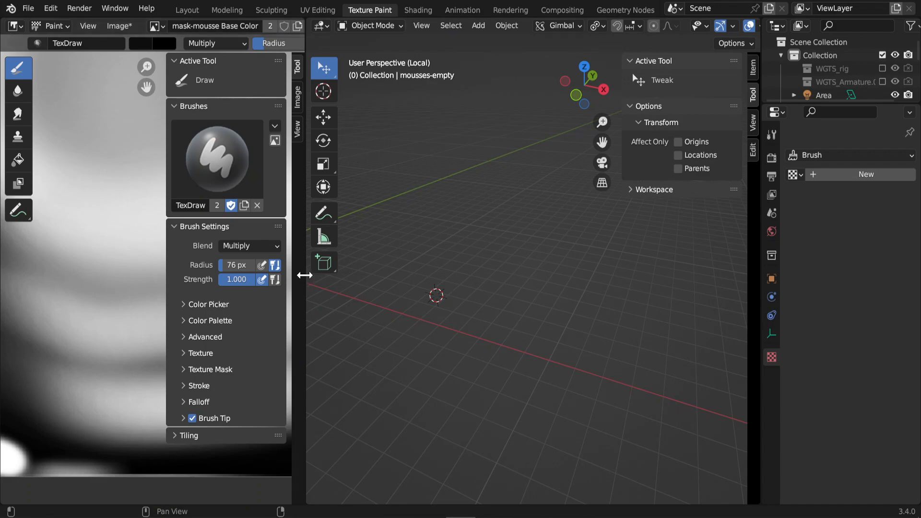
{"action": "middle_click_drag", "start_coordinate": [396, 144], "coordinate": [417, 140]}
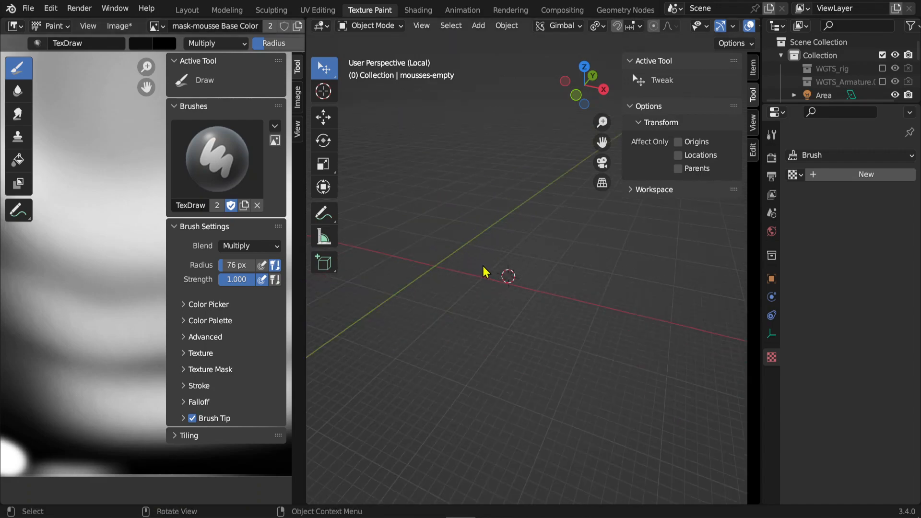
{"action": "key", "text": "KP_Divide"}
{"action": "middle_click_drag", "start_coordinate": [521, 341], "coordinate": [530, 241]}
{"action": "key", "text": "alt+h"}
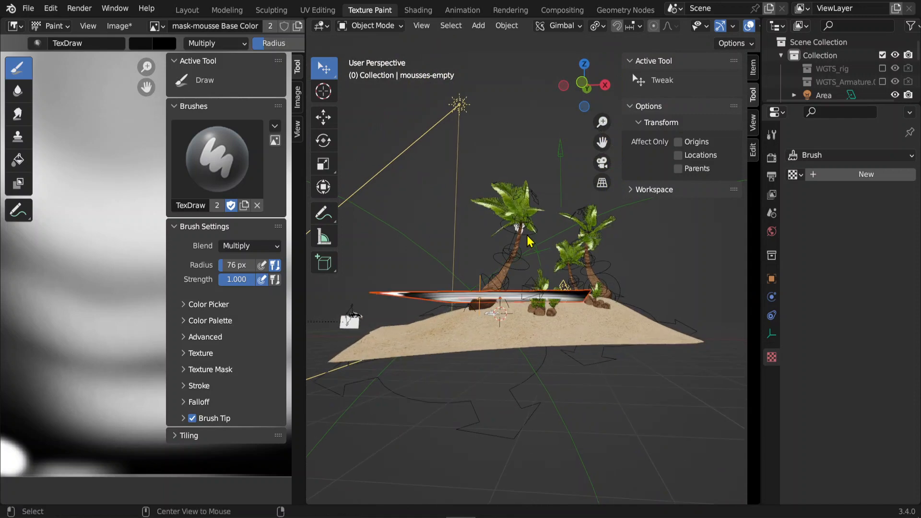
{"action": "left_click", "coordinate": [450, 301]}
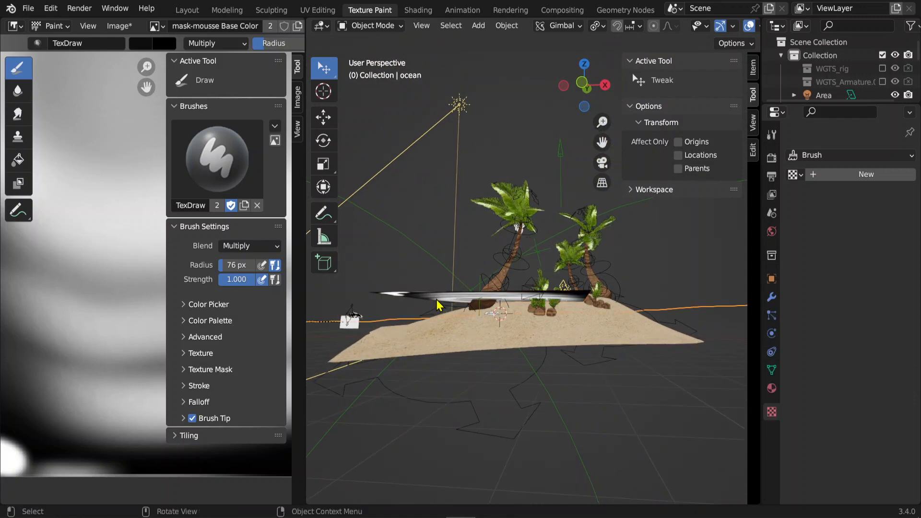
{"action": "middle_click_drag", "start_coordinate": [437, 304], "coordinate": [441, 330]}
{"action": "left_click", "coordinate": [441, 330]}
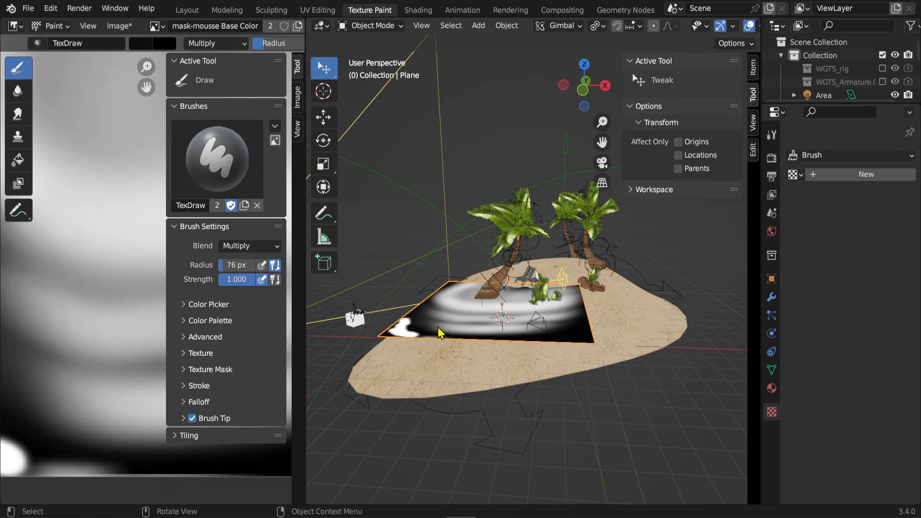
Put the mask Plane into Texture Paint mode, set the brush blend to Mix and try painting over its blotched corner.
{"action": "key", "text": "ctrl+space"}
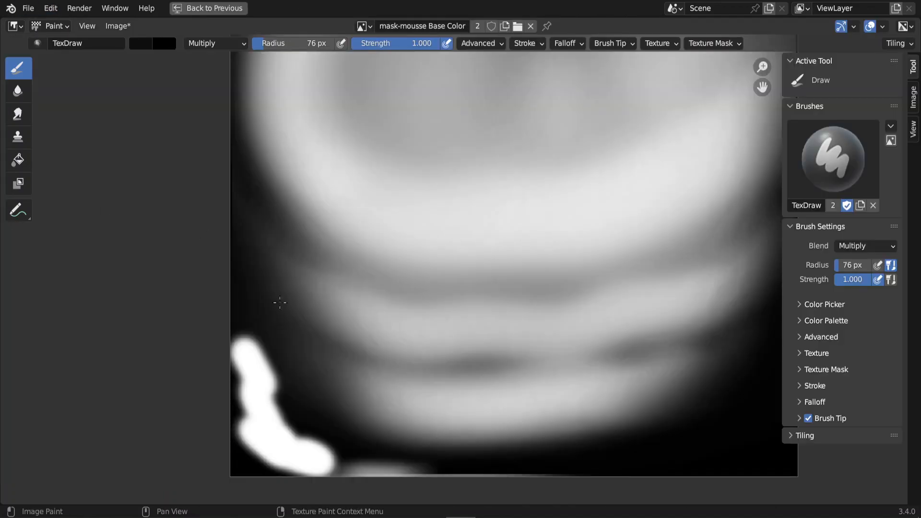
{"action": "scroll", "coordinate": [279, 303], "scroll_direction": "down", "scroll_amount": 2}
{"action": "key", "text": "ctrl+space"}
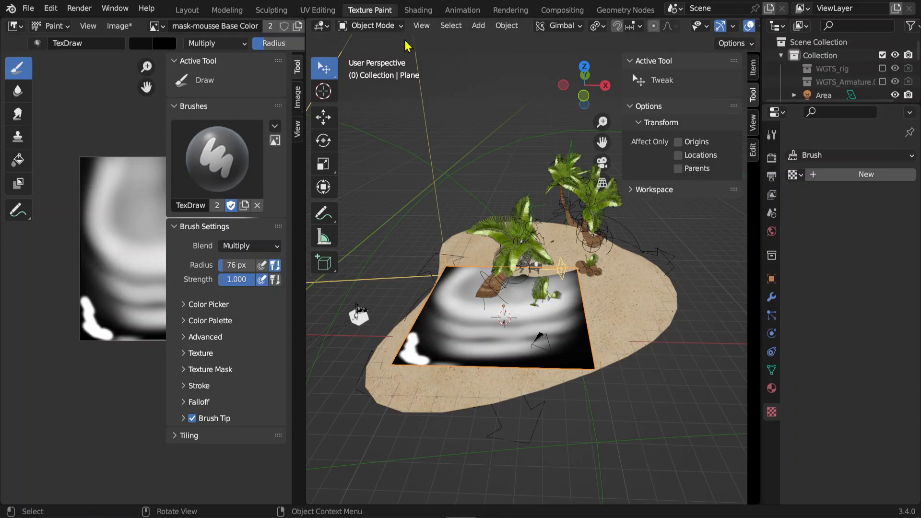
{"action": "left_click", "coordinate": [378, 27]}
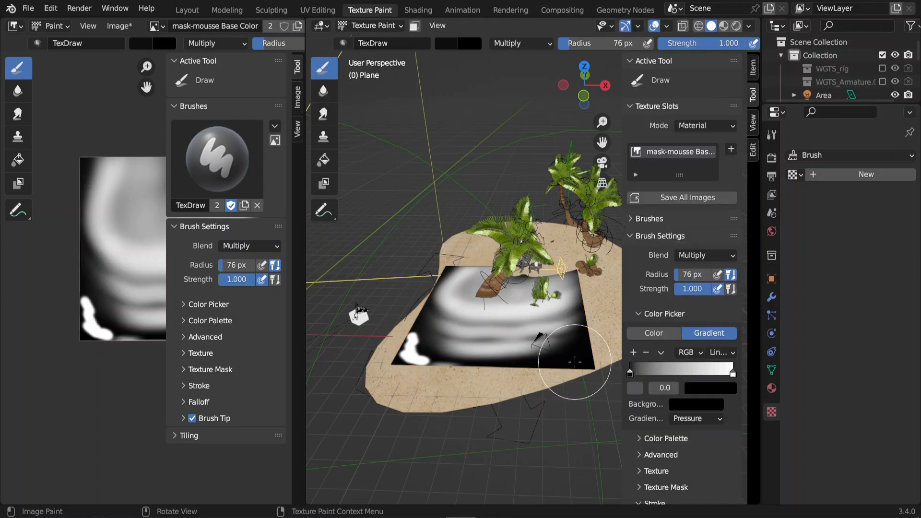
{"action": "key", "text": "s"}
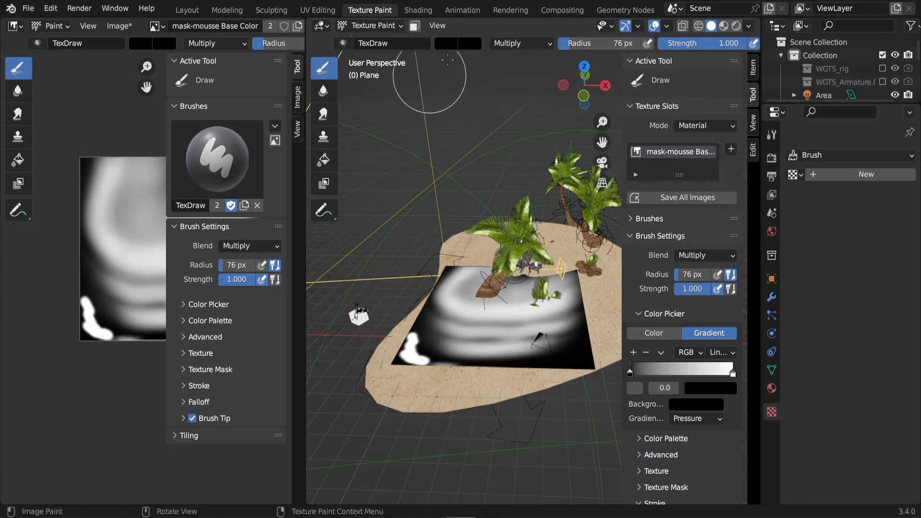
{"action": "left_click", "coordinate": [524, 49]}
{"action": "left_click", "coordinate": [528, 58]}
{"action": "mouse_move", "coordinate": [405, 326]}
{"action": "left_mouse_down"}
{"action": "mouse_move", "coordinate": [412, 357]}
{"action": "mouse_move", "coordinate": [426, 363]}
{"action": "left_mouse_up"}
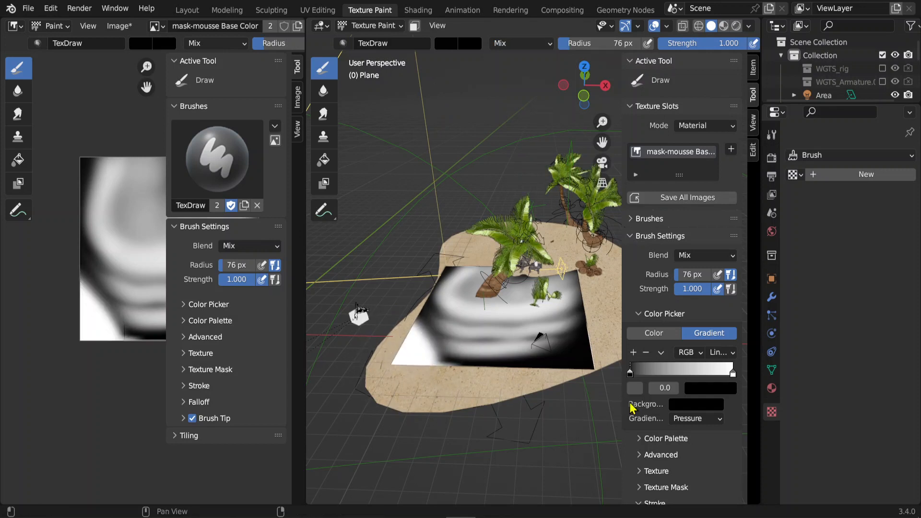
Try painting the Plane's near edge with the brush gradient's black stop moved to 0.1, then undo the trial strokes.
{"action": "left_click_drag", "start_coordinate": [638, 372], "coordinate": [649, 373]}
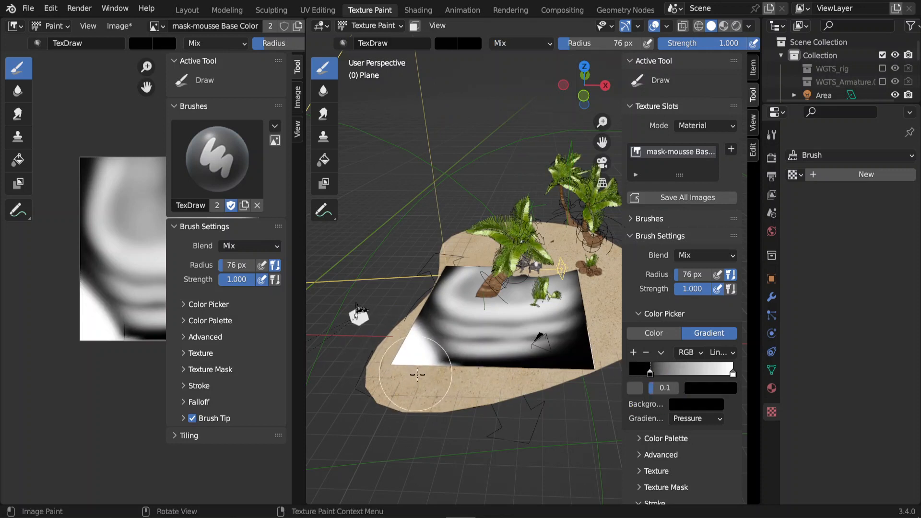
{"action": "left_click_drag", "start_coordinate": [421, 374], "coordinate": [530, 370]}
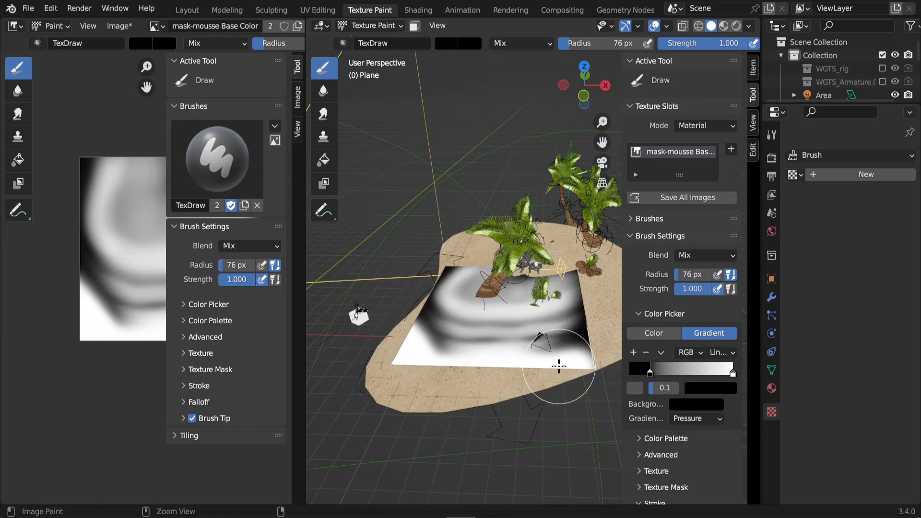
{"action": "key", "text": "ctrl+z"}
{"action": "key", "text": "ctrl+z"}
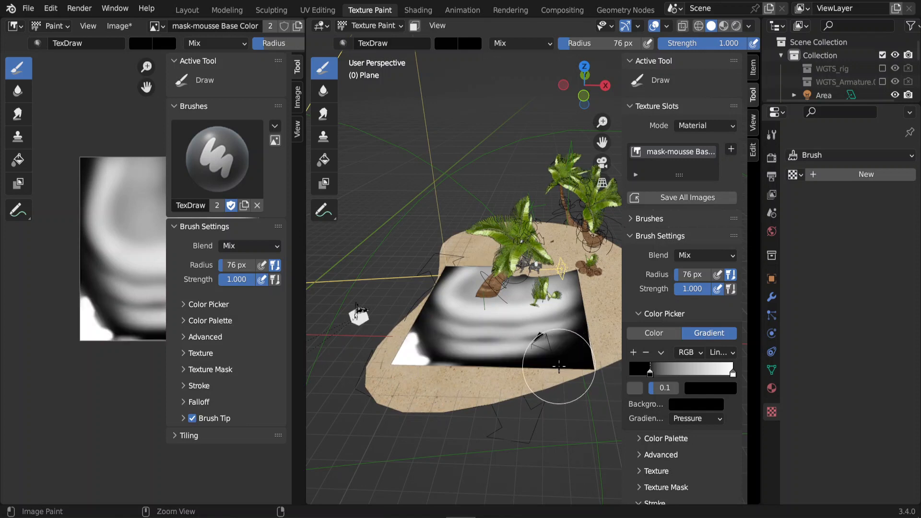
{"action": "key", "text": "ctrl+z"}
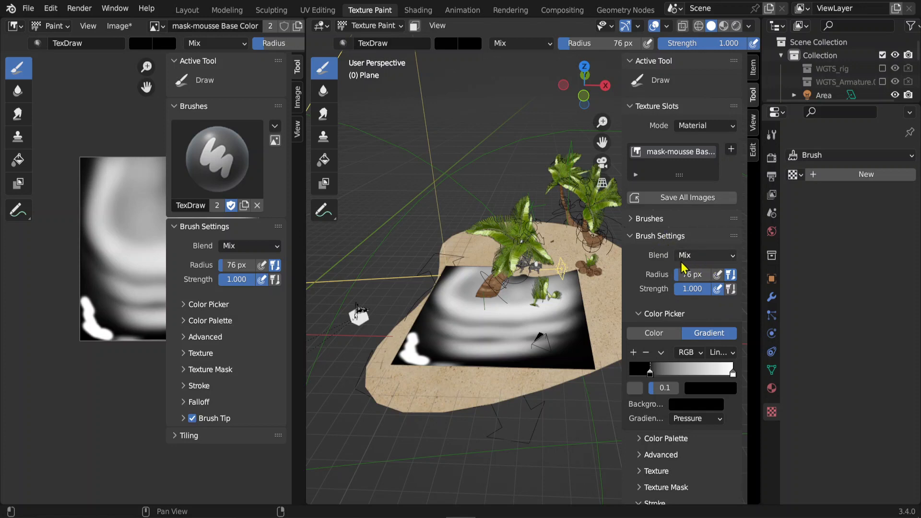
Switch the brush color picker to solid Color and paint the mask's white corner blotches and lower edge black.
{"action": "left_click", "coordinate": [652, 334]}
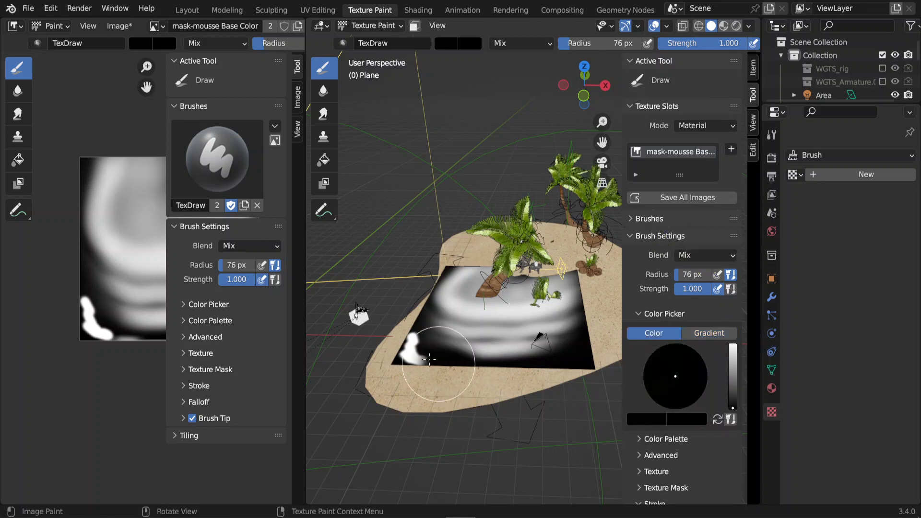
{"action": "mouse_move", "coordinate": [392, 335]}
{"action": "left_mouse_down"}
{"action": "mouse_move", "coordinate": [416, 352]}
{"action": "mouse_move", "coordinate": [406, 365]}
{"action": "mouse_move", "coordinate": [434, 381]}
{"action": "mouse_move", "coordinate": [540, 381]}
{"action": "mouse_move", "coordinate": [600, 343]}
{"action": "left_mouse_up"}
{"action": "key", "text": "ctrl+z"}
{"action": "key", "text": "ctrl+space"}
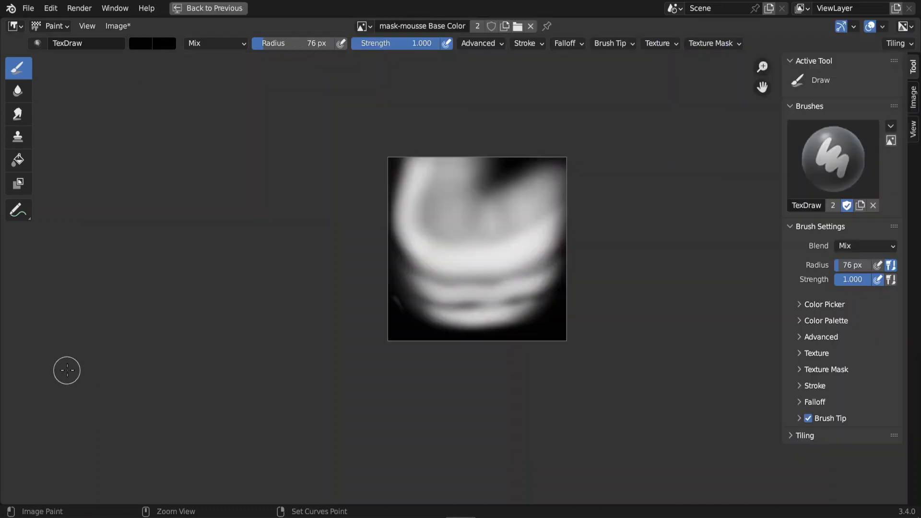
{"action": "scroll", "coordinate": [497, 354], "scroll_direction": "up", "scroll_amount": 3}
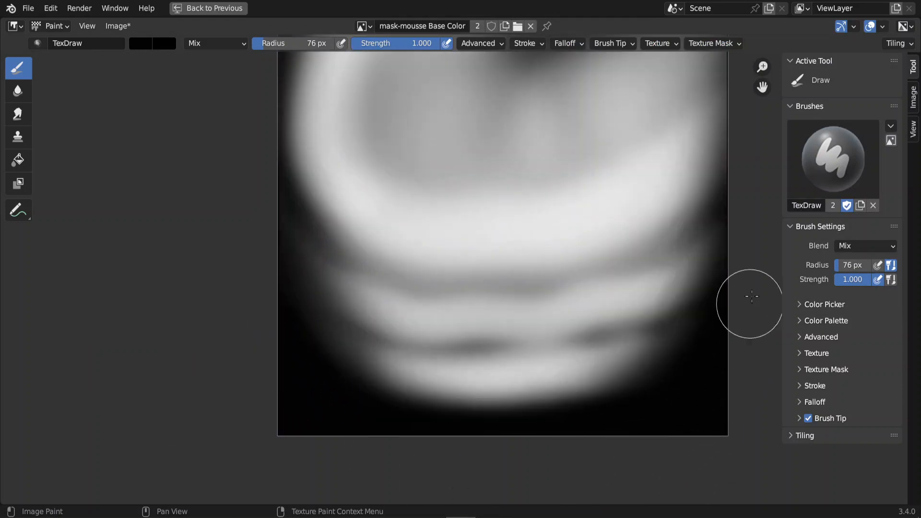
Smear the right edge of the foam mask below the bright curve, and paint that edge with the black Draw brush.
{"action": "mouse_move", "coordinate": [240, 305]}
{"action": "middle_mouse_down"}
{"action": "mouse_move", "coordinate": [272, 387]}
{"action": "mouse_move", "coordinate": [284, 389]}
{"action": "middle_mouse_up"}
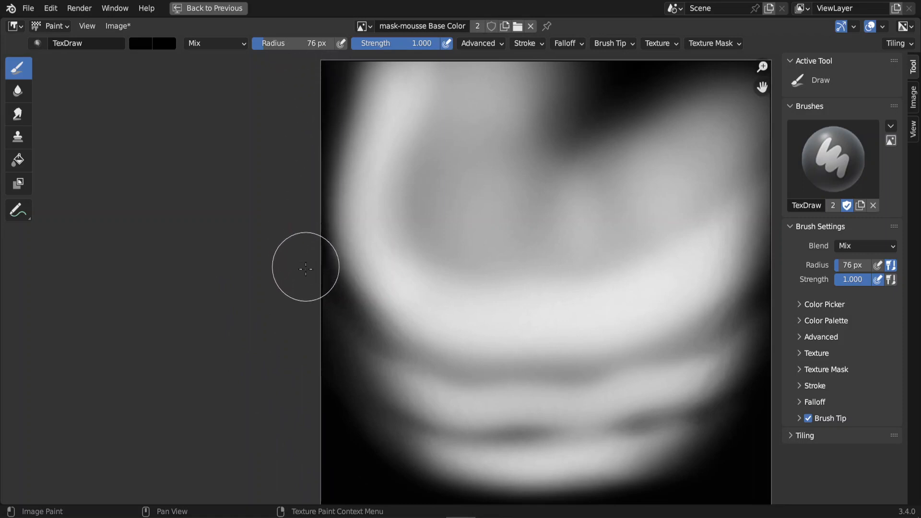
{"action": "scroll", "coordinate": [514, 312], "scroll_direction": "down", "scroll_amount": 3}
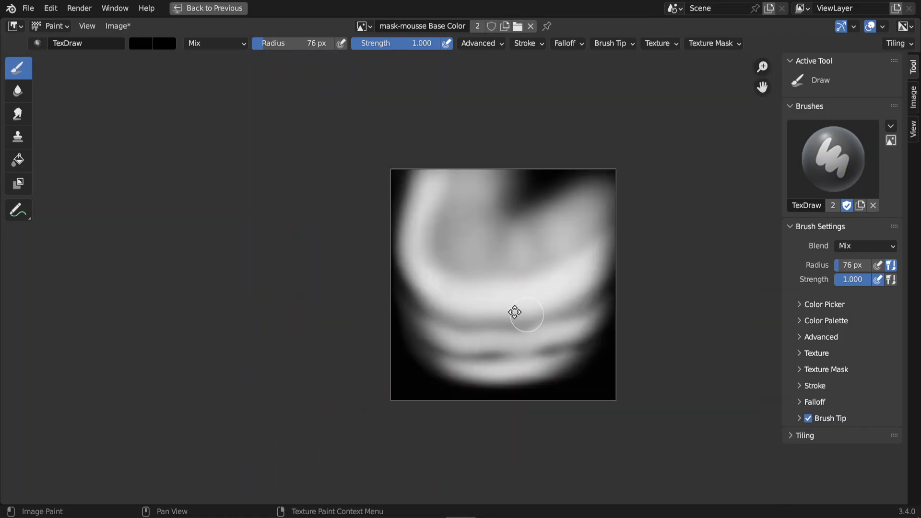
{"action": "scroll", "coordinate": [481, 259], "scroll_direction": "up", "scroll_amount": 3}
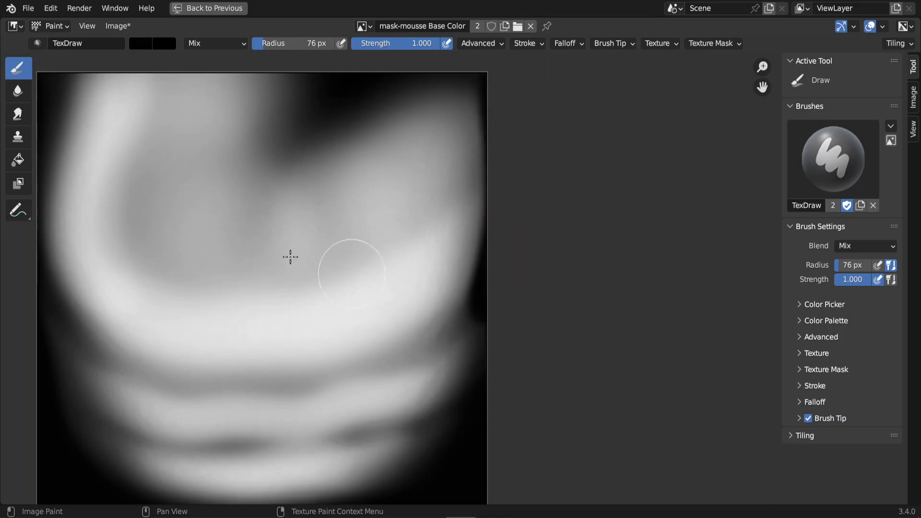
{"action": "left_click", "coordinate": [18, 116]}
{"action": "left_click_drag", "start_coordinate": [479, 298], "coordinate": [454, 329]}
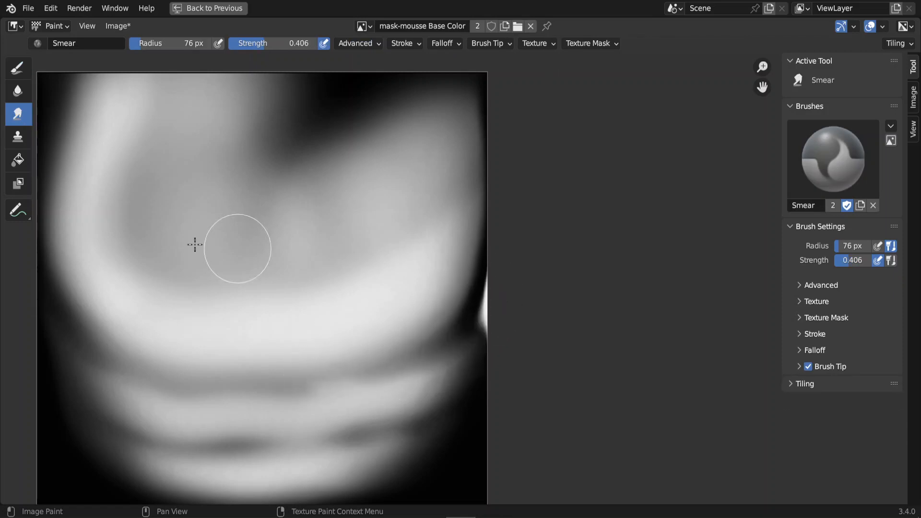
{"action": "left_click", "coordinate": [26, 71]}
{"action": "mouse_move", "coordinate": [504, 287]}
{"action": "left_mouse_down"}
{"action": "mouse_move", "coordinate": [490, 333]}
{"action": "mouse_move", "coordinate": [494, 248]}
{"action": "left_mouse_up"}
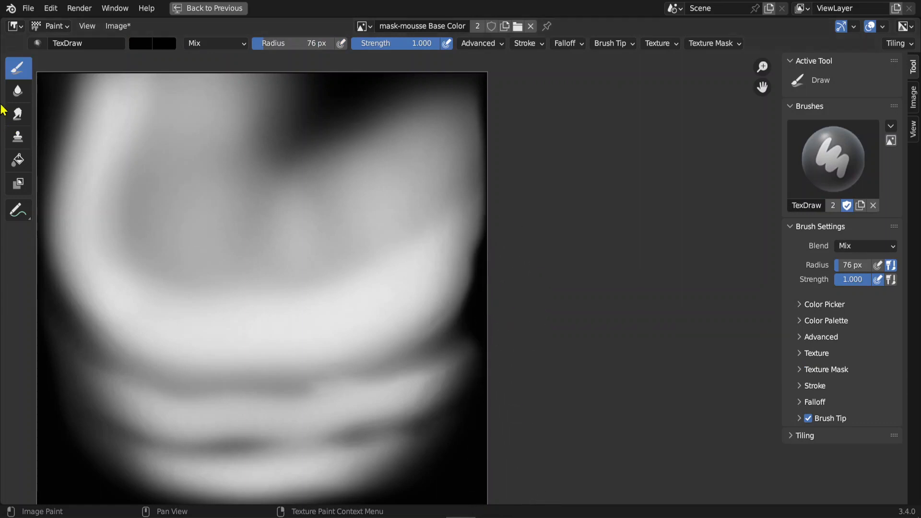
Smear the dark and light wave bands across the lower mask and soften the bright shape near its top edge.
{"action": "left_click", "coordinate": [18, 114]}
{"action": "mouse_move", "coordinate": [453, 331]}
{"action": "left_mouse_down"}
{"action": "mouse_move", "coordinate": [354, 368]}
{"action": "mouse_move", "coordinate": [224, 387]}
{"action": "mouse_move", "coordinate": [72, 322]}
{"action": "mouse_move", "coordinate": [151, 393]}
{"action": "mouse_move", "coordinate": [339, 372]}
{"action": "left_mouse_up"}
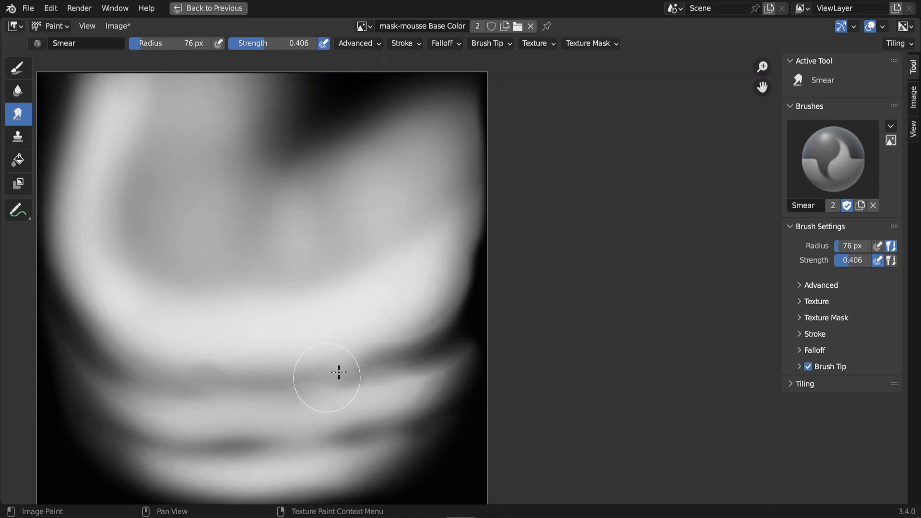
{"action": "mouse_move", "coordinate": [74, 412]}
{"action": "left_mouse_down"}
{"action": "mouse_move", "coordinate": [152, 448]}
{"action": "mouse_move", "coordinate": [362, 438]}
{"action": "mouse_move", "coordinate": [456, 403]}
{"action": "mouse_move", "coordinate": [268, 452]}
{"action": "mouse_move", "coordinate": [122, 424]}
{"action": "left_mouse_up"}
{"action": "scroll", "coordinate": [263, 309], "scroll_direction": "down", "scroll_amount": 2}
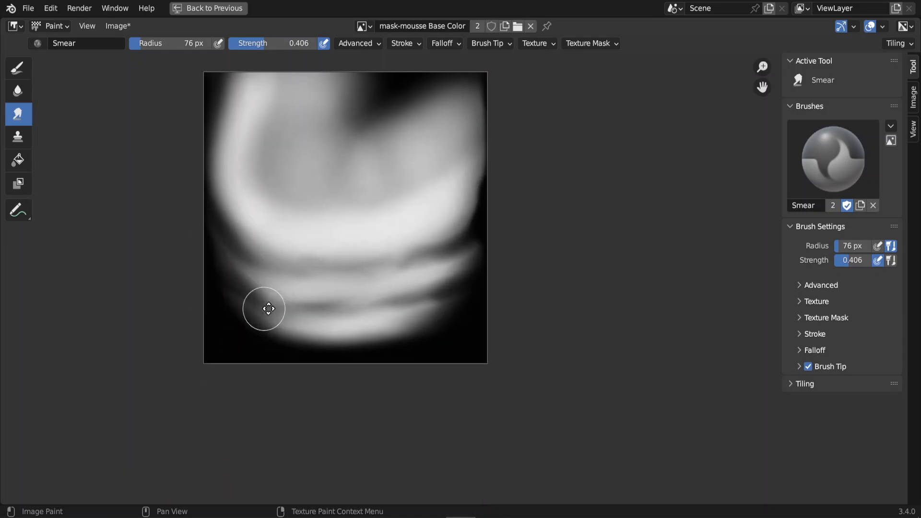
{"action": "scroll", "coordinate": [314, 352], "scroll_direction": "up", "scroll_amount": 3}
{"action": "mouse_move", "coordinate": [452, 391]}
{"action": "left_mouse_down"}
{"action": "mouse_move", "coordinate": [298, 397]}
{"action": "mouse_move", "coordinate": [481, 364]}
{"action": "mouse_move", "coordinate": [389, 390]}
{"action": "mouse_move", "coordinate": [123, 396]}
{"action": "mouse_move", "coordinate": [160, 350]}
{"action": "left_mouse_up"}
{"action": "key", "text": "Home"}
{"action": "left_click_drag", "start_coordinate": [320, 96], "coordinate": [337, 209]}
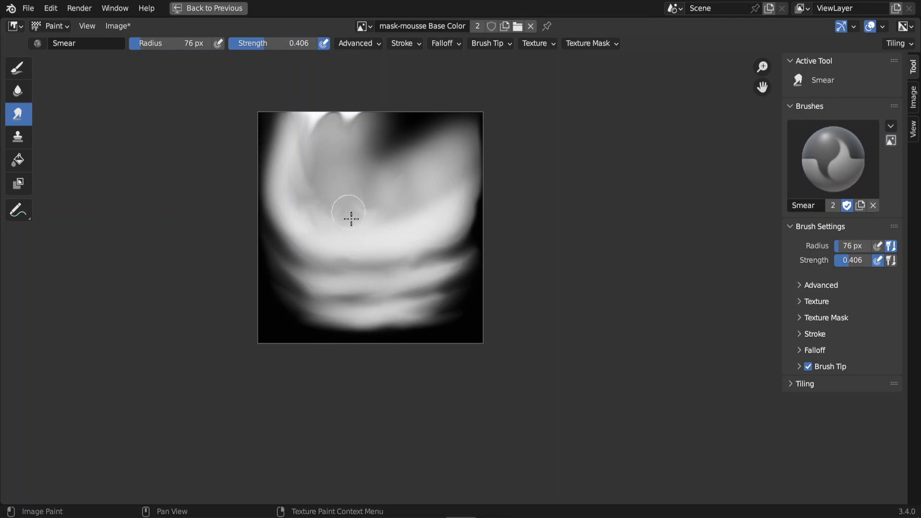
Save the mask-mousse Base Color image from the restored workspace and switch the plane to Object Mode.
{"action": "left_click", "coordinate": [208, 8]}
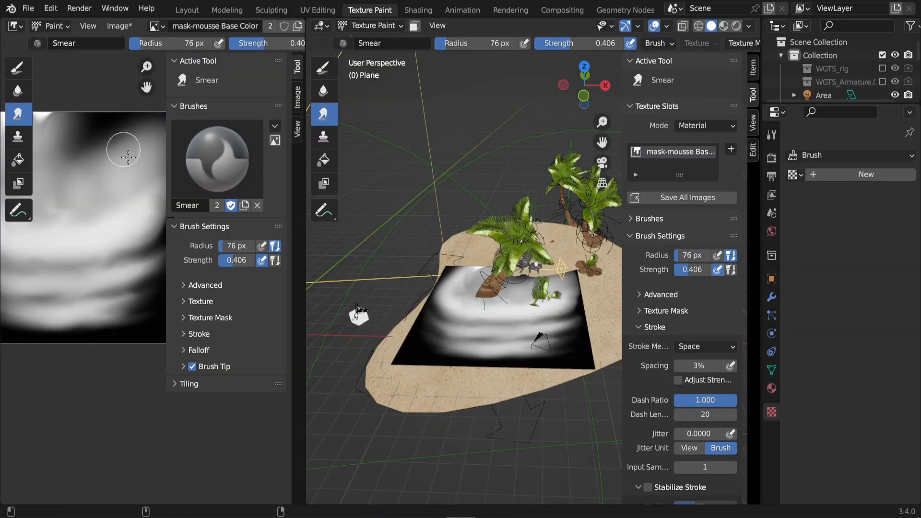
{"action": "key", "text": "alt+s"}
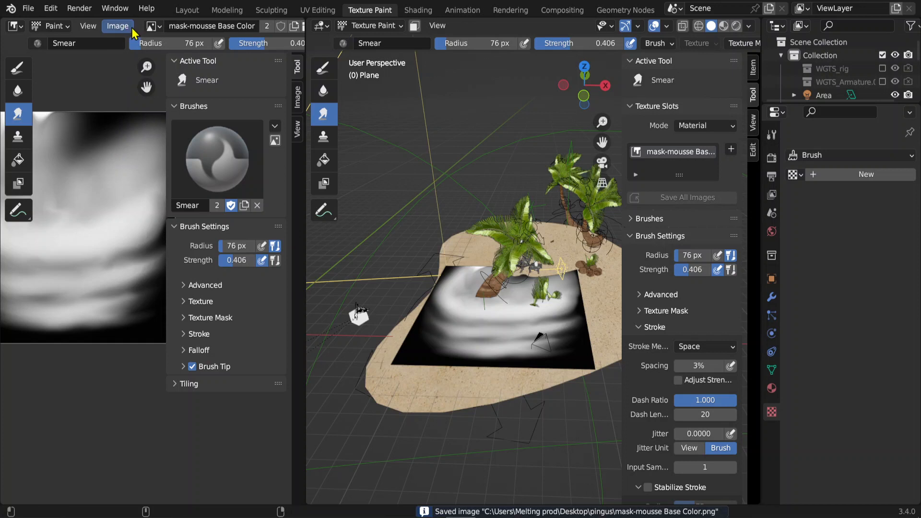
{"action": "left_click", "coordinate": [373, 26]}
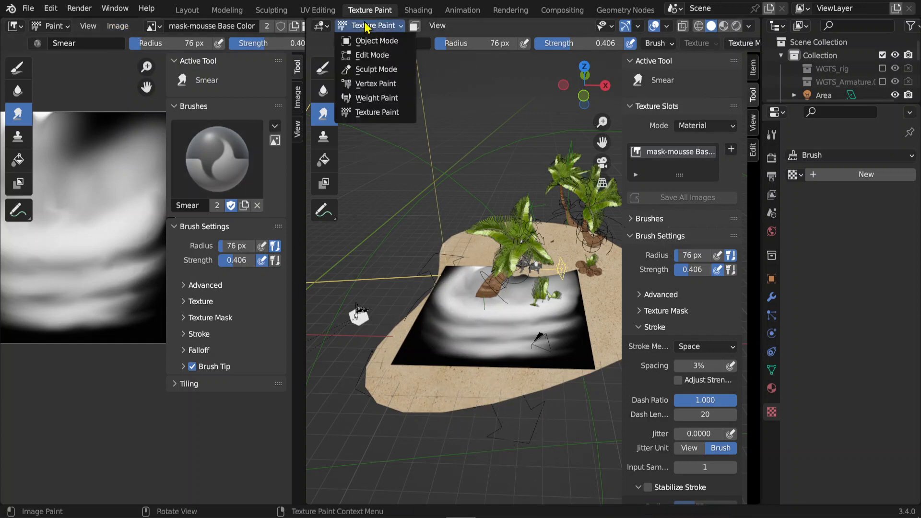
{"action": "key", "text": "Return"}
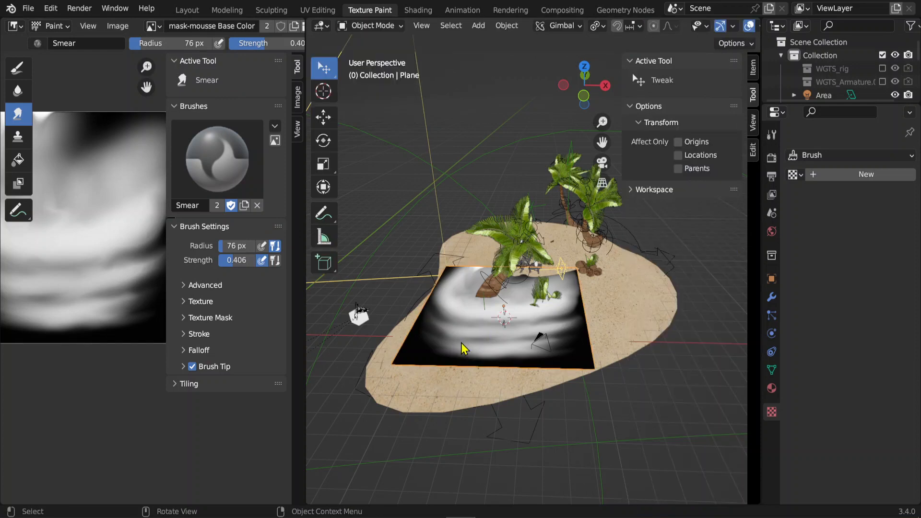
Move the mask plane to the rebus collection and show the ocean in the Shading workspace.
{"action": "key", "text": "m"}
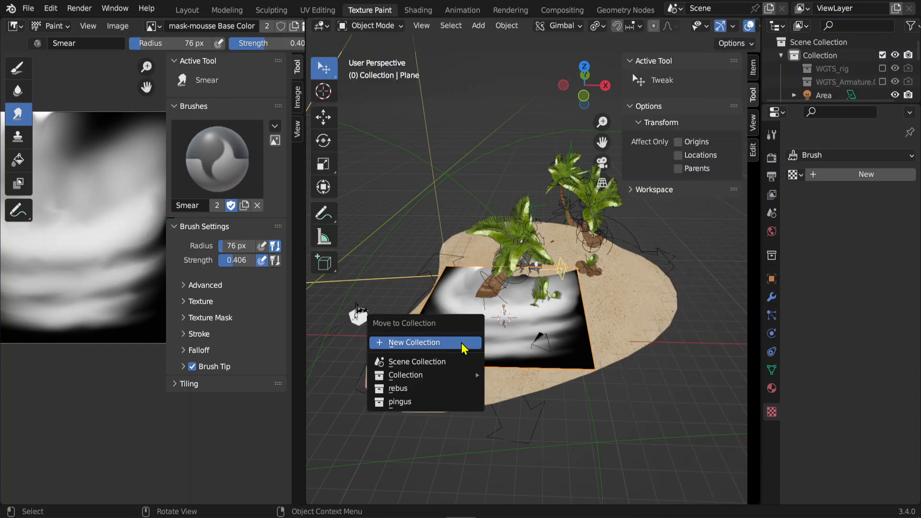
{"action": "left_click", "coordinate": [399, 388]}
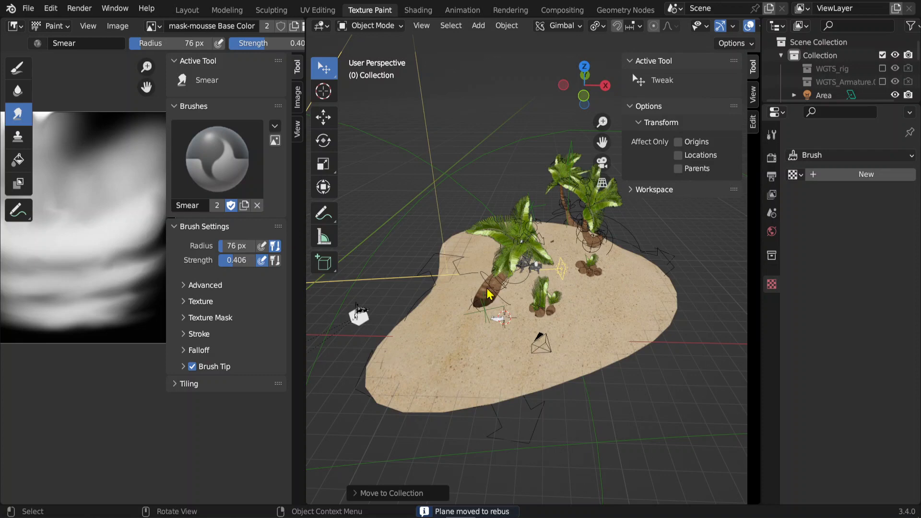
{"action": "left_click", "coordinate": [417, 15]}
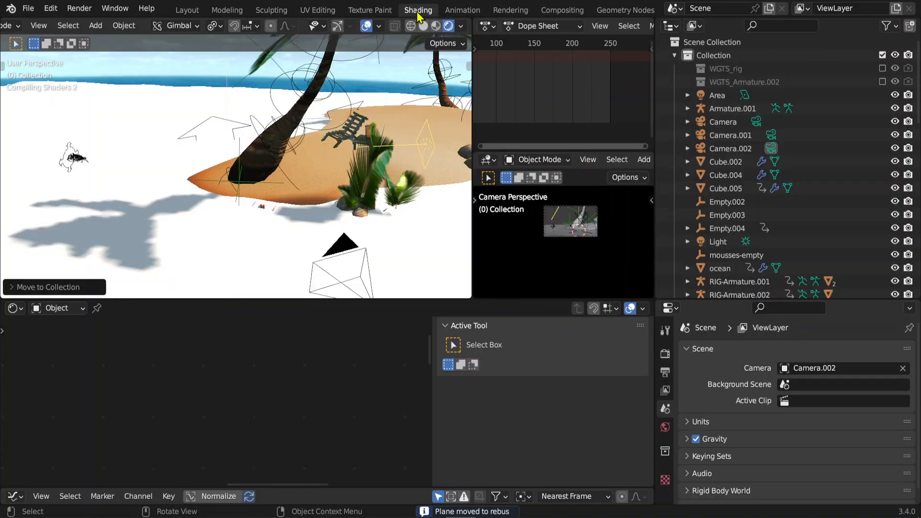
{"action": "scroll", "coordinate": [239, 248], "scroll_direction": "up", "scroll_amount": 1}
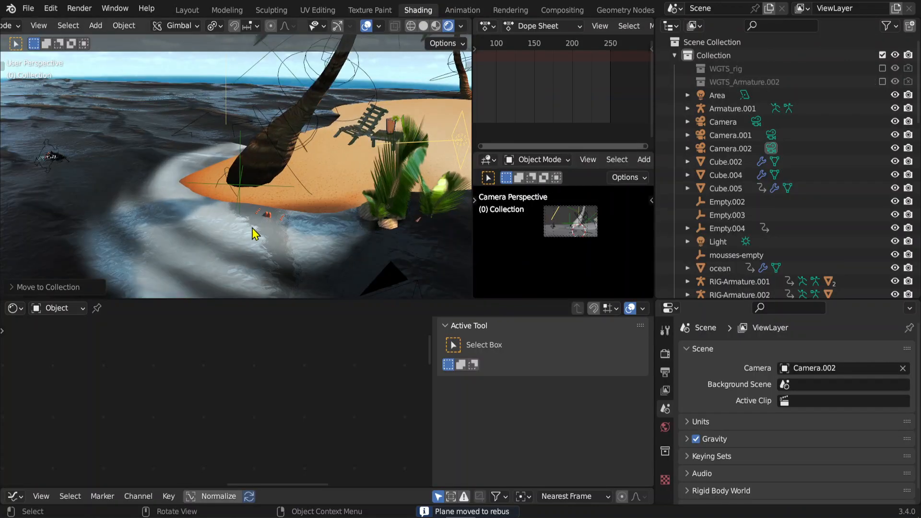
{"action": "left_click", "coordinate": [248, 185]}
{"action": "middle_click_drag", "start_coordinate": [290, 190], "coordinate": [263, 197]}
{"action": "key", "text": "s"}
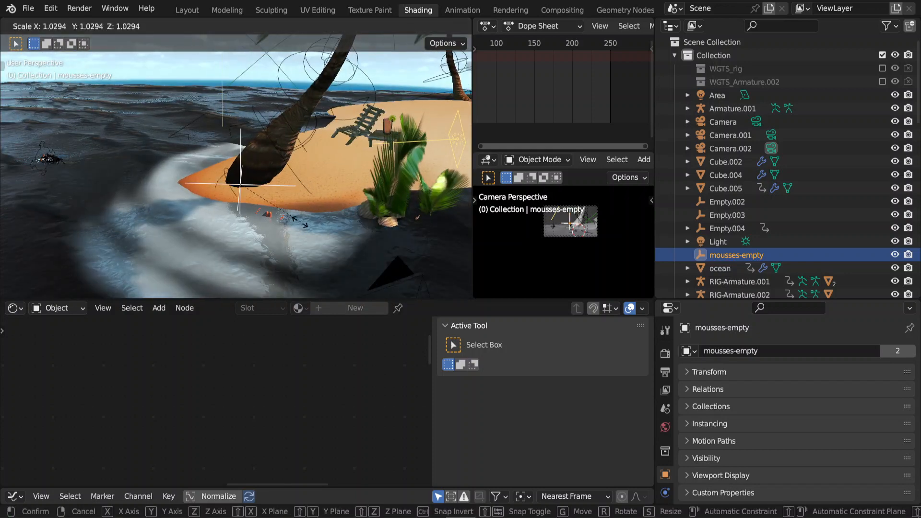
{"action": "right_click", "coordinate": [260, 266]}
{"action": "middle_click_drag", "start_coordinate": [260, 267], "coordinate": [240, 270]}
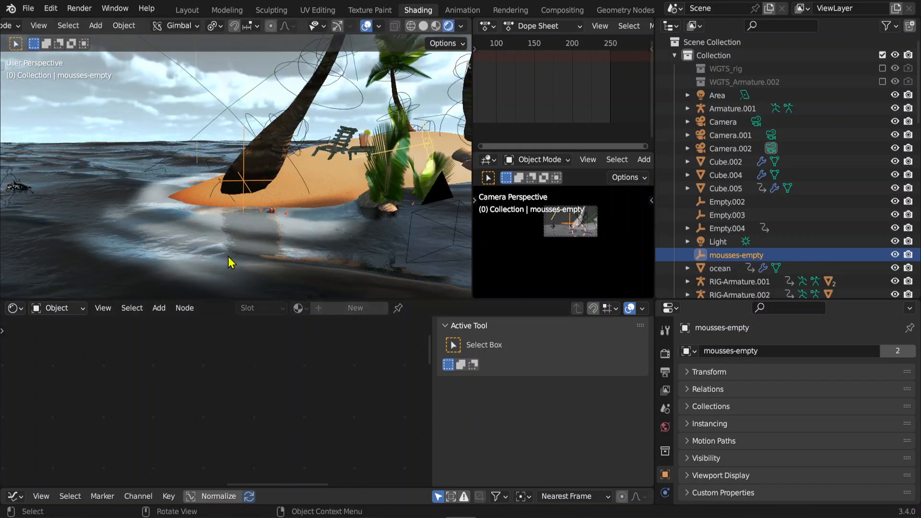
Select the ocean object and maximize its shader node editor to show the whole ocean material.
{"action": "left_click", "coordinate": [119, 238]}
{"action": "scroll", "coordinate": [238, 425], "scroll_direction": "down", "scroll_amount": 5}
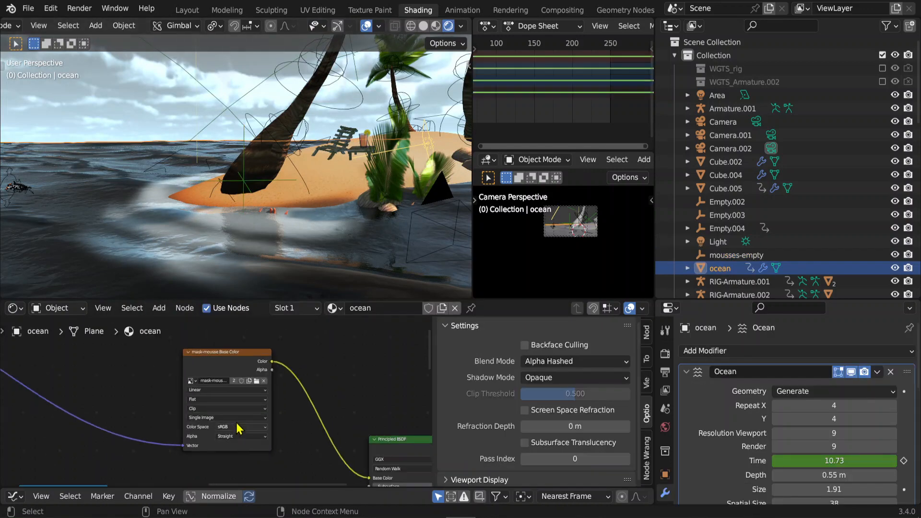
{"action": "key", "text": "ctrl+space"}
{"action": "scroll", "coordinate": [283, 356], "scroll_direction": "down", "scroll_amount": 5}
{"action": "scroll", "coordinate": [284, 361], "scroll_direction": "down", "scroll_amount": 5}
{"action": "scroll", "coordinate": [365, 273], "scroll_direction": "up", "scroll_amount": 8}
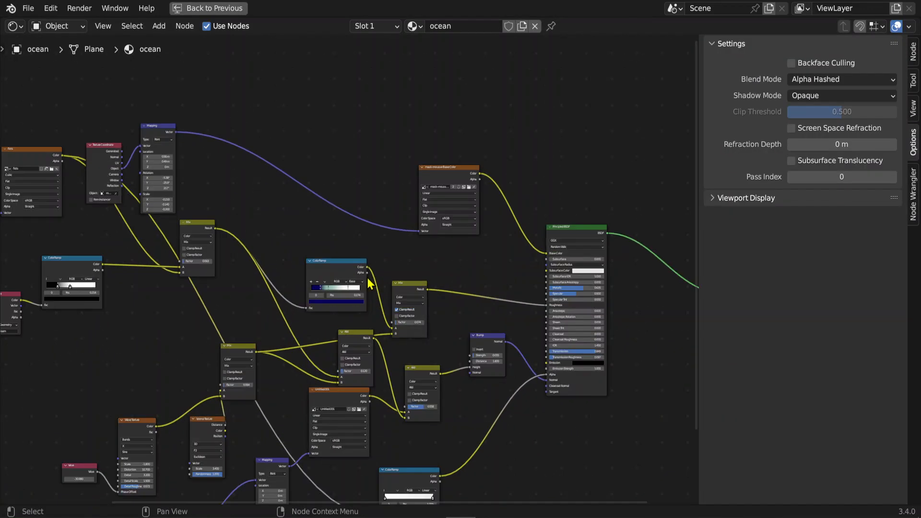
Reposition the Mix node beside the Principled BSDF and connect its Result to Base Color in place of the mask texture.
{"action": "middle_click_drag", "start_coordinate": [372, 276], "coordinate": [337, 265]}
{"action": "scroll", "coordinate": [277, 269], "scroll_direction": "down", "scroll_amount": 4}
{"action": "left_click_drag", "start_coordinate": [384, 275], "coordinate": [430, 247]}
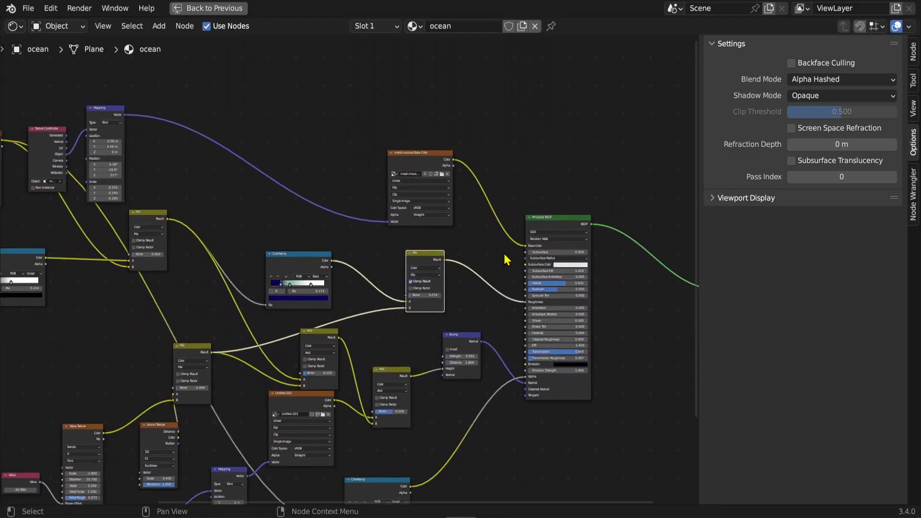
{"action": "scroll", "coordinate": [388, 271], "scroll_direction": "up", "scroll_amount": 3}
{"action": "left_click_drag", "start_coordinate": [370, 267], "coordinate": [396, 264]}
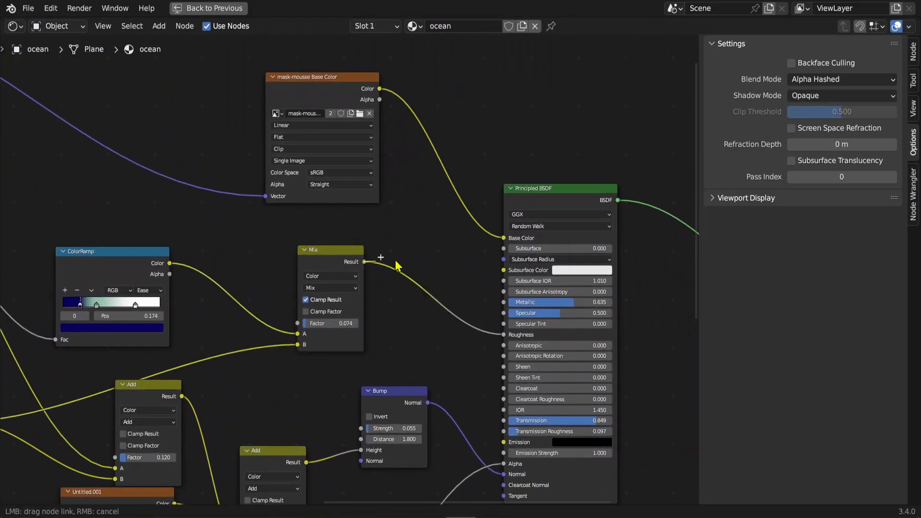
{"action": "left_click_drag", "start_coordinate": [501, 248], "coordinate": [504, 238]}
Move the blue-to-white ColorRamp node higher, then show the foam Attribute branch in the restored Shading layout.
{"action": "middle_click_drag", "start_coordinate": [275, 275], "coordinate": [478, 235]}
{"action": "left_click_drag", "start_coordinate": [320, 231], "coordinate": [337, 187]}
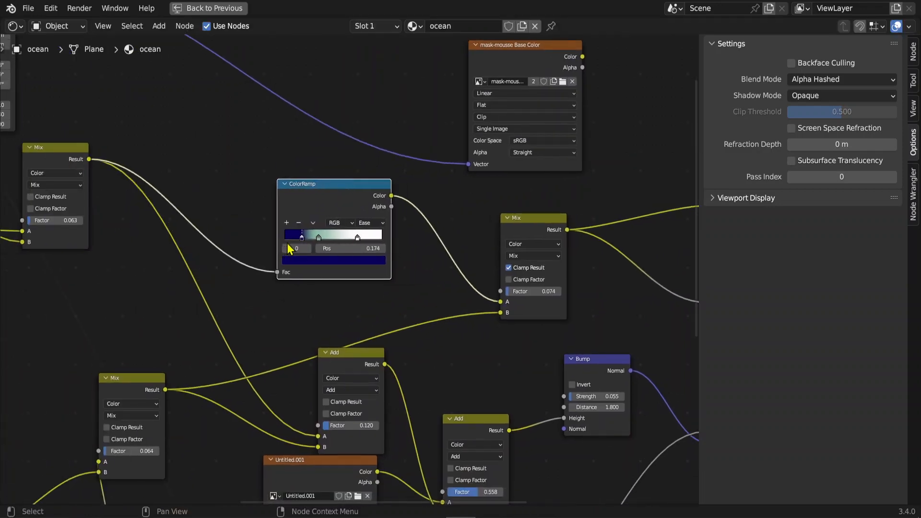
{"action": "middle_click_drag", "start_coordinate": [206, 291], "coordinate": [48, 302]}
{"action": "scroll", "coordinate": [161, 314], "scroll_direction": "up", "scroll_amount": 2}
{"action": "key", "text": "ctrl+space"}
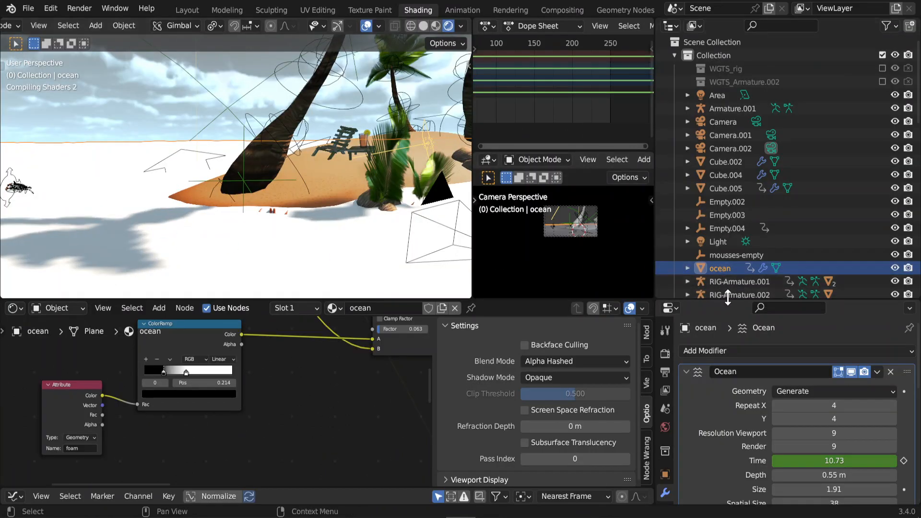
Resize the lower editors to show the Ocean modifier's Foam settings and foam data layer alongside the viewport.
{"action": "left_click_drag", "start_coordinate": [733, 299], "coordinate": [729, 170]}
{"action": "scroll", "coordinate": [729, 370], "scroll_direction": "down", "scroll_amount": 8}
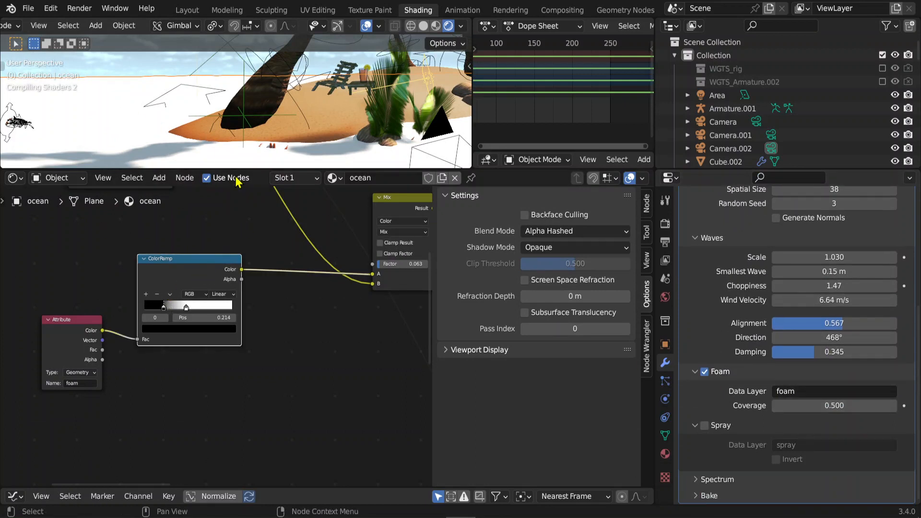
{"action": "left_click_drag", "start_coordinate": [232, 170], "coordinate": [238, 250]}
{"action": "scroll", "coordinate": [214, 207], "scroll_direction": "down", "scroll_amount": 8}
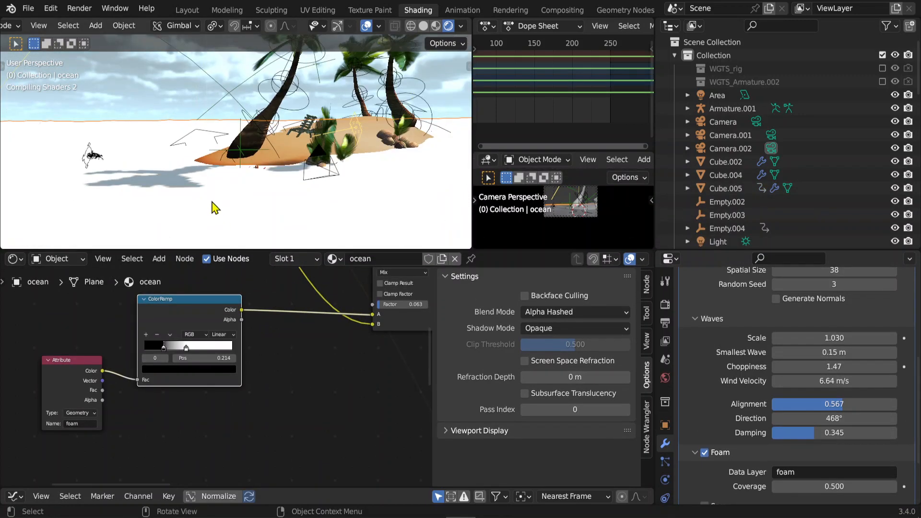
Play the animation to examine the foam Attribute's black-and-white ColorRamp on the ocean, then stop playback.
{"action": "middle_click_drag", "start_coordinate": [271, 170], "coordinate": [267, 200]}
{"action": "key", "text": "space"}
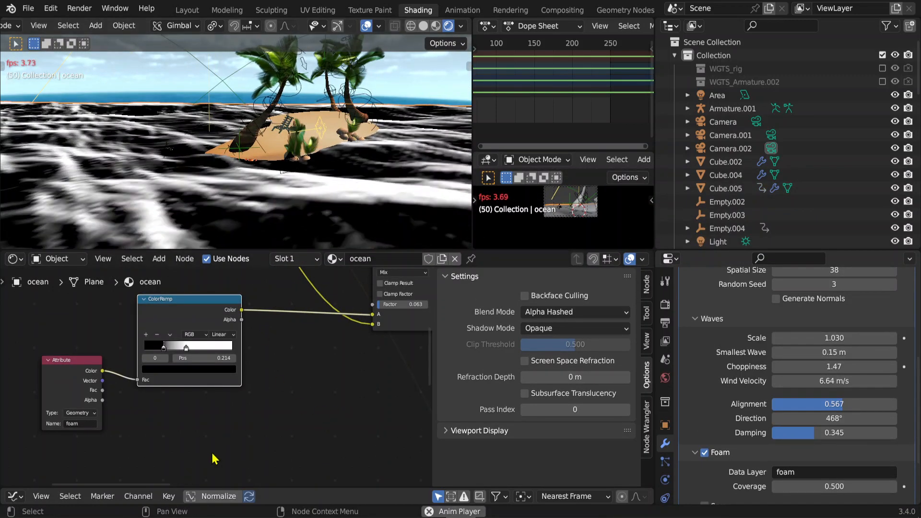
{"action": "middle_click_drag", "start_coordinate": [294, 332], "coordinate": [46, 421]}
{"action": "scroll", "coordinate": [274, 360], "scroll_direction": "down", "scroll_amount": 3}
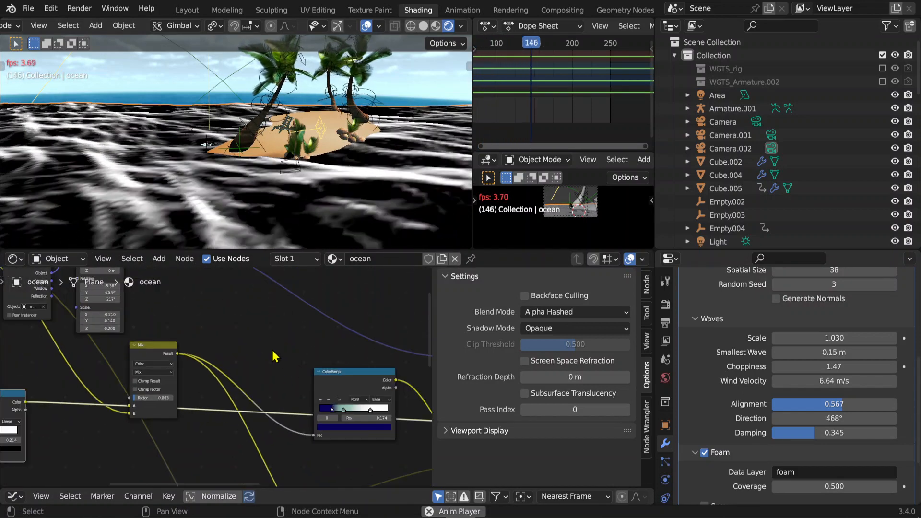
{"action": "key", "text": "space"}
Preview the blue-to-white ColorRamp's output on the ocean and play the animation to examine the coloured foam.
{"action": "left_click", "coordinate": [349, 372]}
{"action": "left_click", "coordinate": [349, 373], "text": "ctrl+shift"}
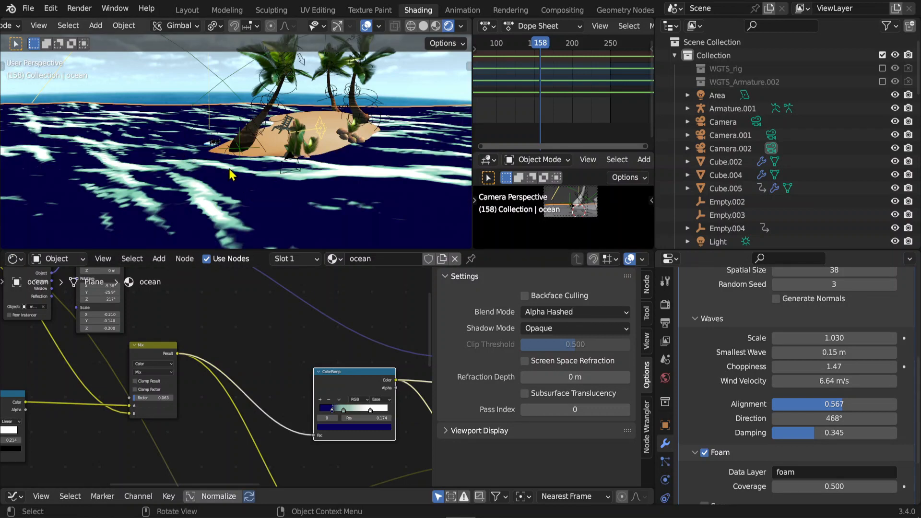
{"action": "middle_click_drag", "start_coordinate": [228, 169], "coordinate": [226, 189]}
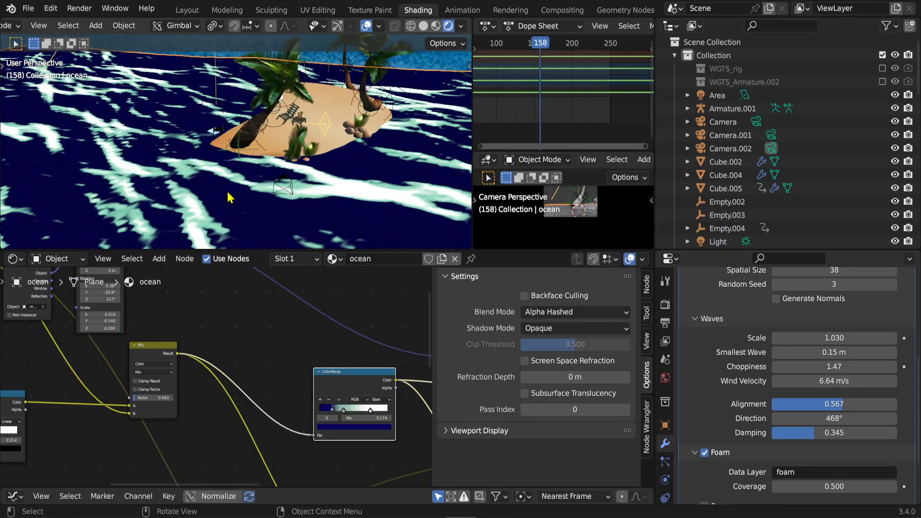
{"action": "key", "text": "space"}
Reposition the Mapping node that feeds the foam mask texture within the ocean node tree.
{"action": "mouse_move", "coordinate": [317, 342]}
{"action": "middle_mouse_down"}
{"action": "mouse_move", "coordinate": [240, 352]}
{"action": "mouse_move", "coordinate": [314, 352]}
{"action": "middle_mouse_up"}
{"action": "scroll", "coordinate": [307, 329], "scroll_direction": "down", "scroll_amount": 5}
{"action": "scroll", "coordinate": [275, 327], "scroll_direction": "up", "scroll_amount": 1}
{"action": "scroll", "coordinate": [353, 344], "scroll_direction": "up", "scroll_amount": 3}
{"action": "left_click_drag", "start_coordinate": [202, 312], "coordinate": [142, 306]}
{"action": "left_click", "coordinate": [239, 406]}
{"action": "left_click_drag", "start_coordinate": [237, 402], "coordinate": [193, 330]}
{"action": "middle_click_drag", "start_coordinate": [225, 341], "coordinate": [61, 240]}
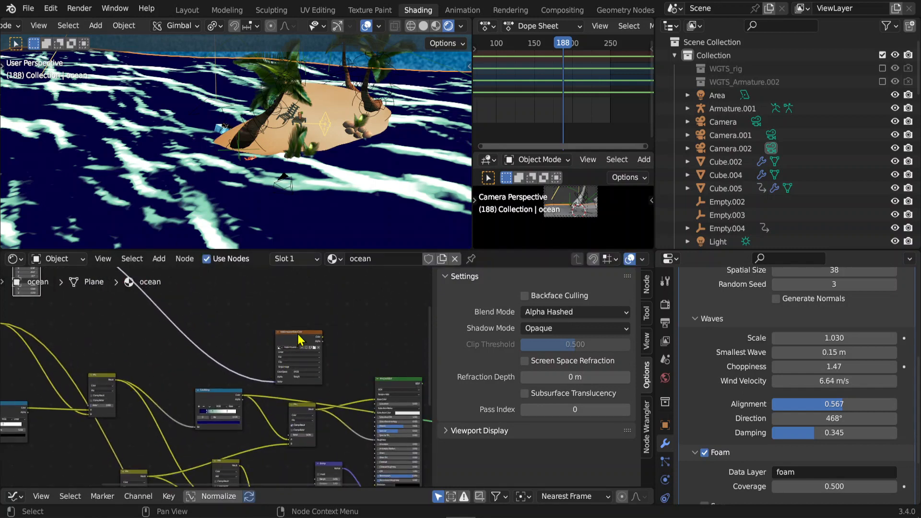
Move the mask-mousse Base Color texture upstream and place the blue-to-white ColorRamp beside it.
{"action": "left_click_drag", "start_coordinate": [299, 339], "coordinate": [188, 324]}
{"action": "scroll", "coordinate": [218, 364], "scroll_direction": "up", "scroll_amount": 3}
{"action": "middle_click_drag", "start_coordinate": [226, 344], "coordinate": [257, 343]}
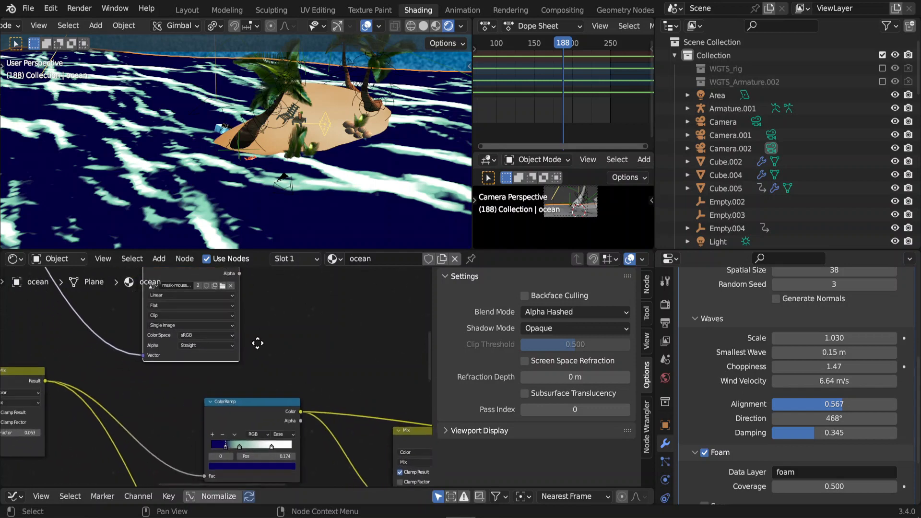
{"action": "left_click_drag", "start_coordinate": [247, 405], "coordinate": [322, 311]}
{"action": "middle_click_drag", "start_coordinate": [246, 387], "coordinate": [330, 397]}
{"action": "scroll", "coordinate": [235, 442], "scroll_direction": "down", "scroll_amount": 6}
{"action": "middle_click_drag", "start_coordinate": [253, 413], "coordinate": [255, 389]}
{"action": "scroll", "coordinate": [260, 368], "scroll_direction": "up", "scroll_amount": 4}
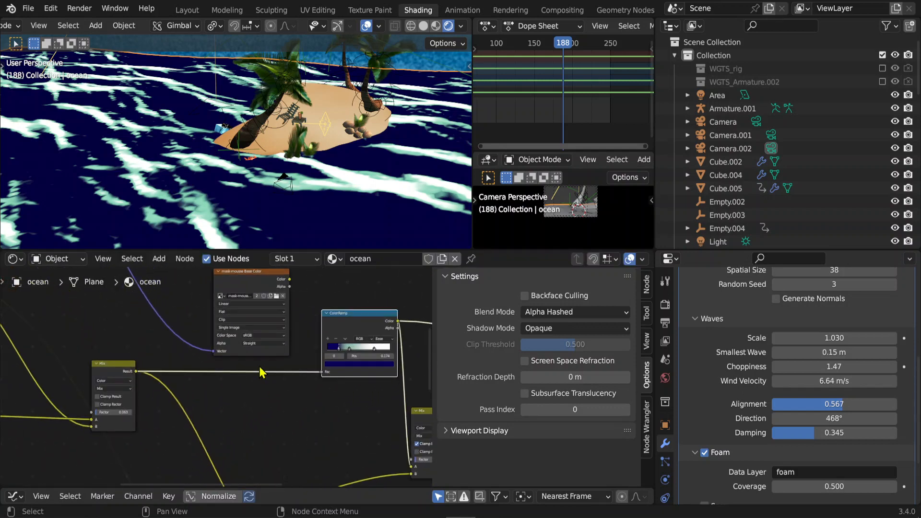
Make room before the ColorRamp by moving the mask texture farther upstream and the Mix node beneath it.
{"action": "scroll", "coordinate": [260, 371], "scroll_direction": "up", "scroll_amount": 2}
{"action": "left_click_drag", "start_coordinate": [283, 346], "coordinate": [201, 338]}
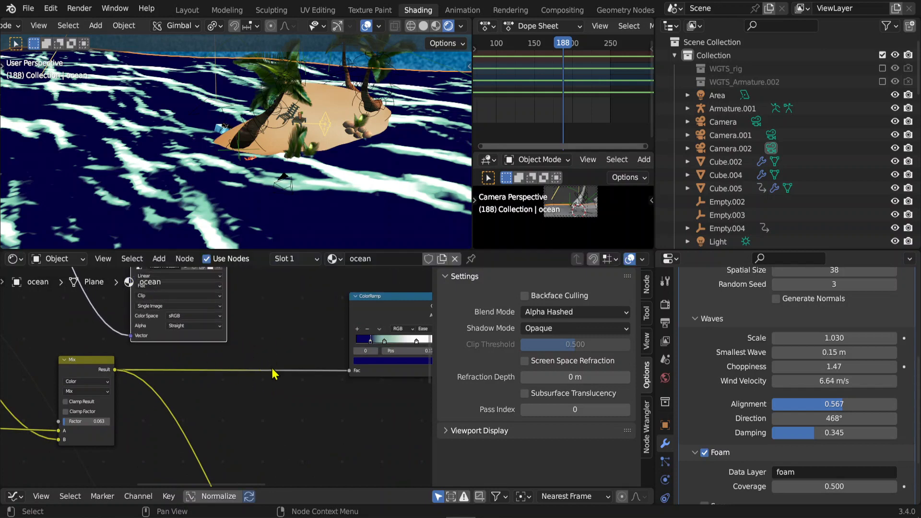
{"action": "left_click_drag", "start_coordinate": [81, 362], "coordinate": [136, 399]}
{"action": "middle_click_drag", "start_coordinate": [247, 349], "coordinate": [266, 411]}
{"action": "left_click_drag", "start_coordinate": [230, 303], "coordinate": [187, 322]}
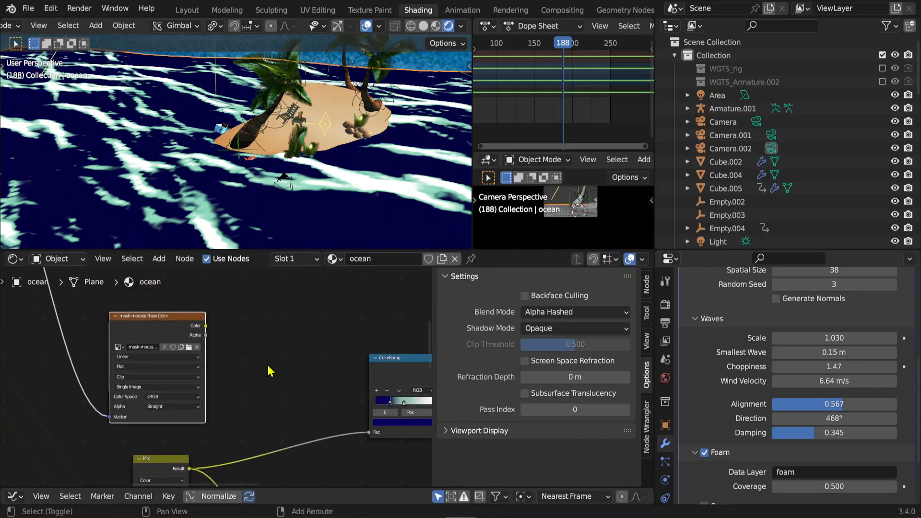
Insert a Mix Color node on the link between the existing Mix node and the blue-to-white ColorRamp.
{"action": "key", "text": "shift+a"}
{"action": "mouse_move", "coordinate": [270, 370]}
{"action": "mouse_move", "coordinate": [229, 378]}
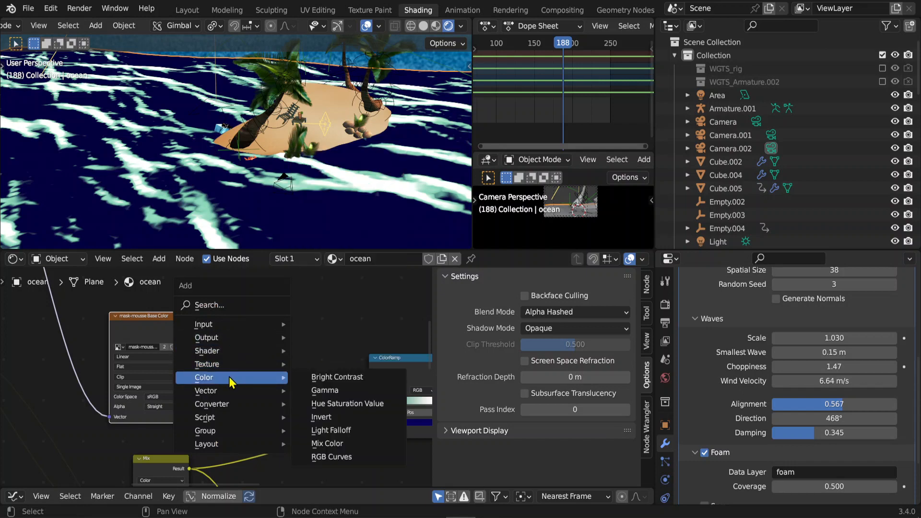
{"action": "left_click", "coordinate": [334, 438]}
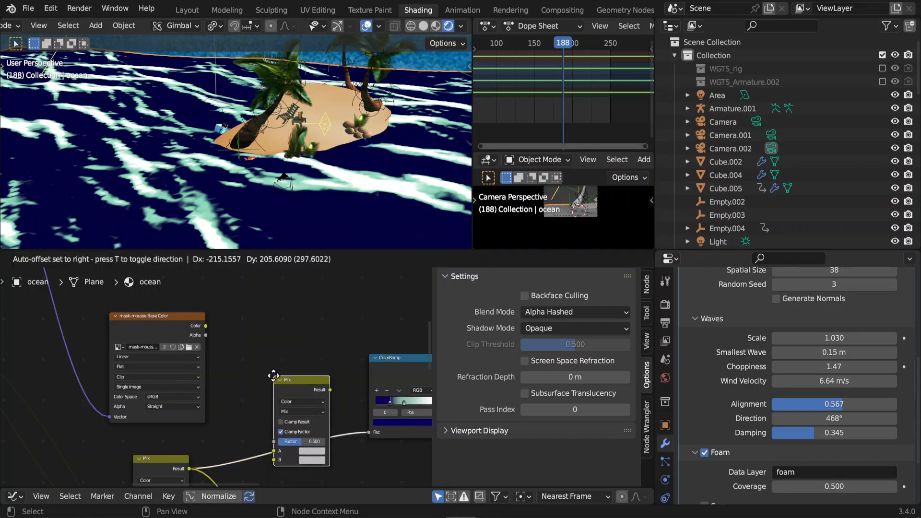
{"action": "left_click", "coordinate": [273, 367]}
{"action": "scroll", "coordinate": [246, 379], "scroll_direction": "up", "scroll_amount": 2}
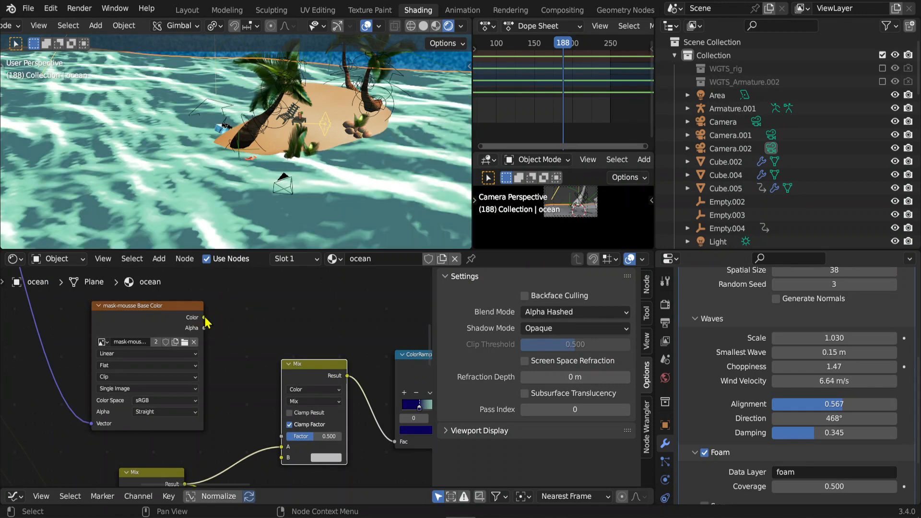
Connect the mask-mousse texture's Color output to the new Mix node's B input and set its Factor to 0.414.
{"action": "left_click_drag", "start_coordinate": [204, 318], "coordinate": [226, 360]}
{"action": "left_click_drag", "start_coordinate": [254, 440], "coordinate": [279, 461]}
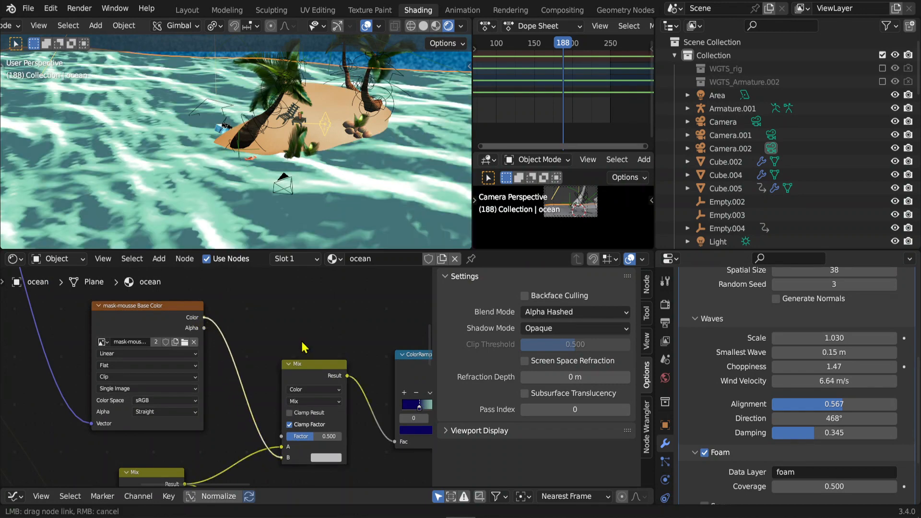
{"action": "left_click_drag", "start_coordinate": [303, 347], "coordinate": [281, 457]}
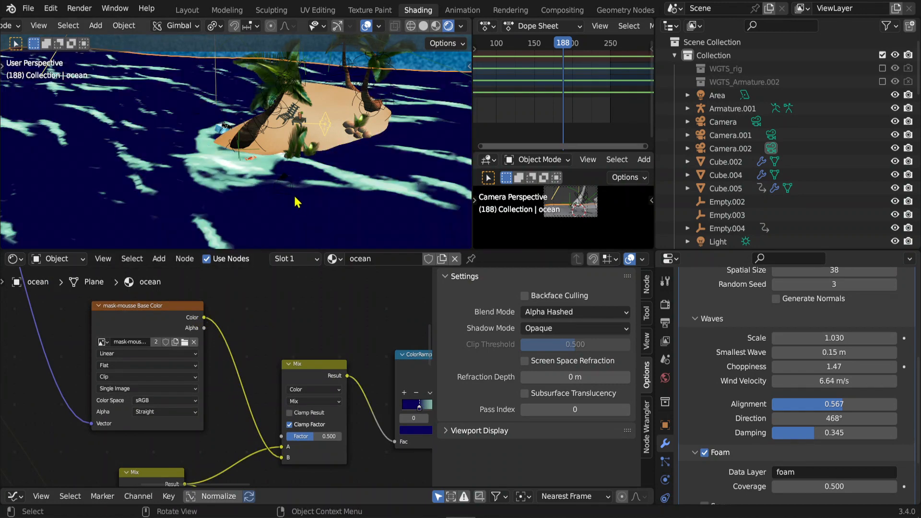
{"action": "scroll", "coordinate": [296, 202], "scroll_direction": "up", "scroll_amount": 2}
{"action": "mouse_move", "coordinate": [307, 441]}
{"action": "left_mouse_down"}
{"action": "mouse_move", "coordinate": [282, 442]}
{"action": "mouse_move", "coordinate": [302, 442]}
{"action": "left_mouse_up"}
{"action": "scroll", "coordinate": [259, 173], "scroll_direction": "up", "scroll_amount": 2}
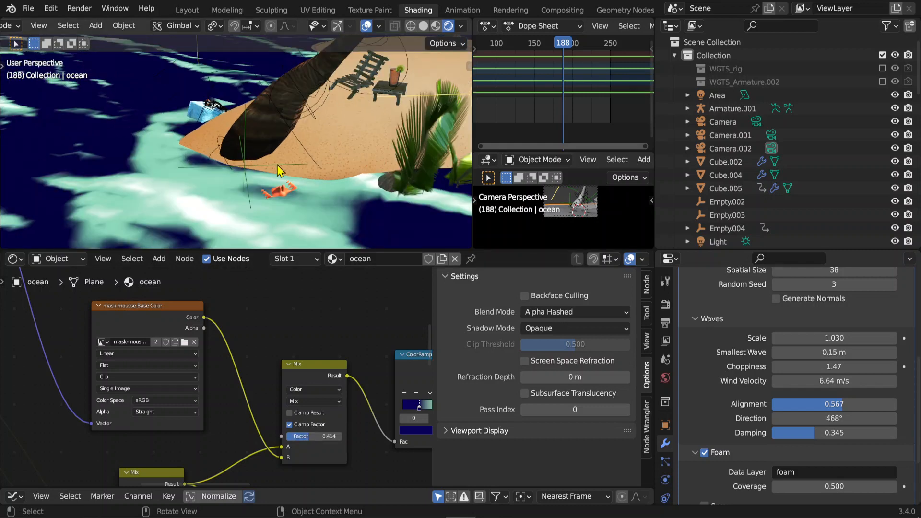
Select the mousses-empty and move it in top view to place the painted foam along the shore.
{"action": "left_click", "coordinate": [282, 171]}
{"action": "left_click", "coordinate": [283, 171]}
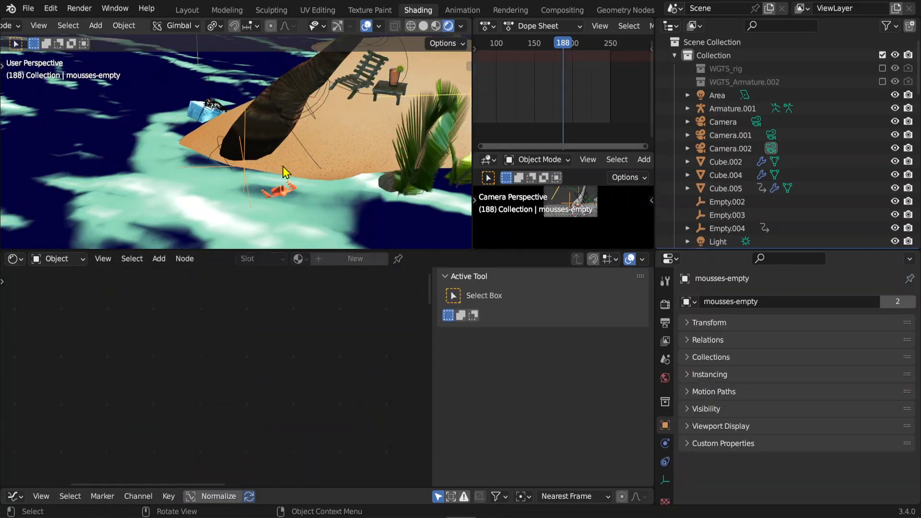
{"action": "key", "text": "KP_7"}
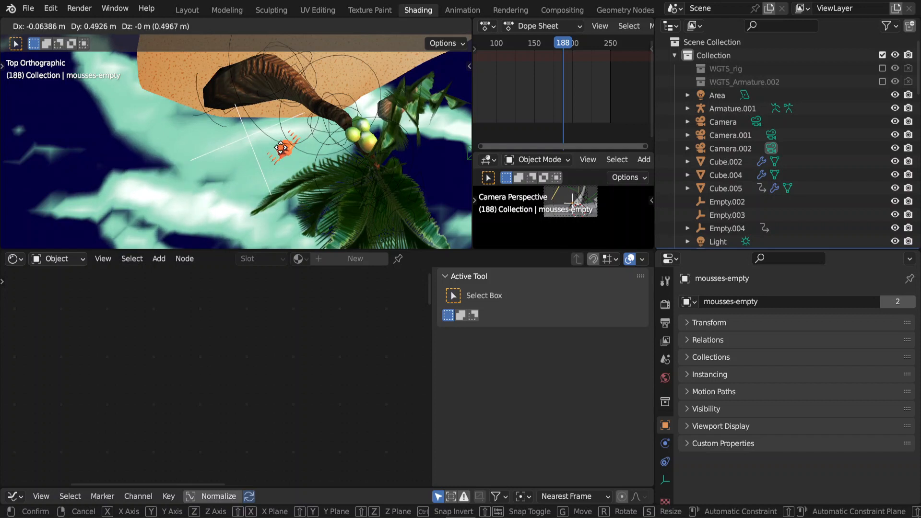
{"action": "left_click", "coordinate": [282, 162]}
Rotate the mousses-empty slightly in top view and adjust its position so the foam follows the island's edge.
{"action": "key", "text": "r"}
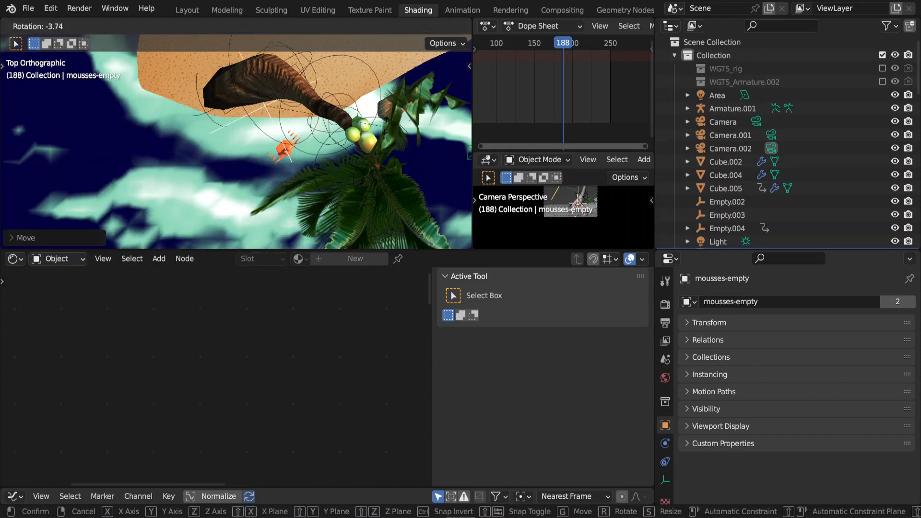
{"action": "left_click", "coordinate": [301, 127]}
{"action": "key", "text": "r"}
{"action": "key", "text": "Return"}
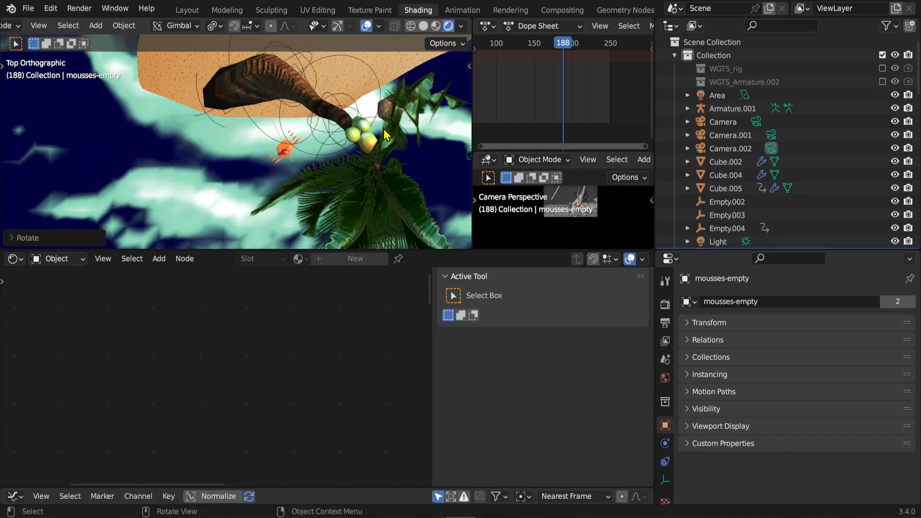
{"action": "key", "text": "g"}
{"action": "left_click", "coordinate": [387, 121]}
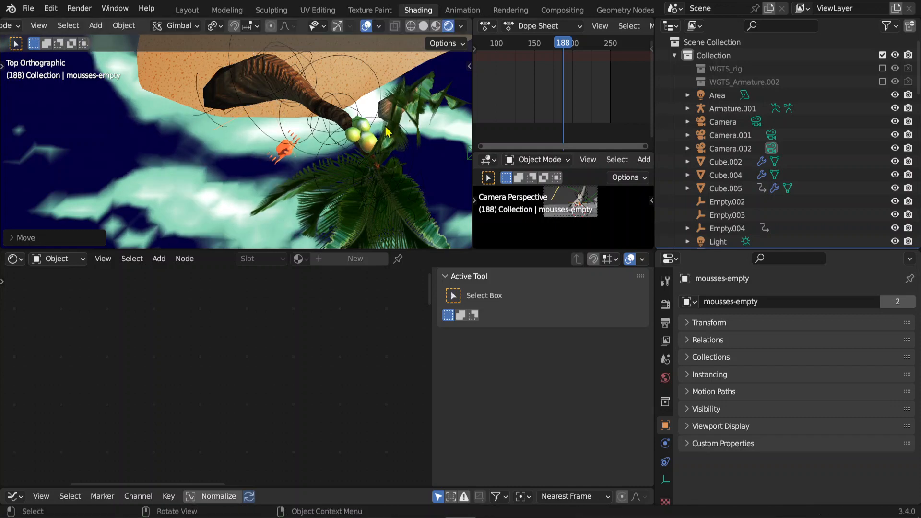
Play the animation through the camera view to examine the foam around the island.
{"action": "key", "text": "KP_0"}
{"action": "scroll", "coordinate": [357, 184], "scroll_direction": "up", "scroll_amount": 2}
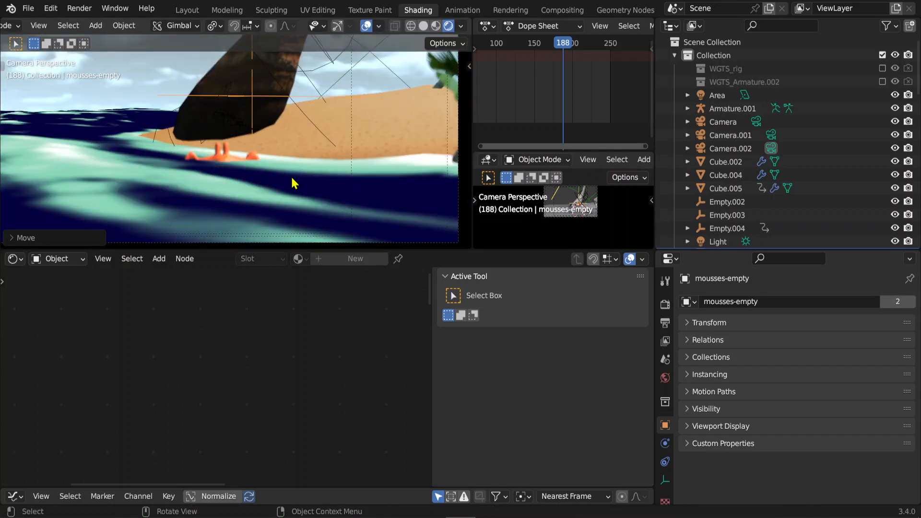
{"action": "key", "text": "space"}
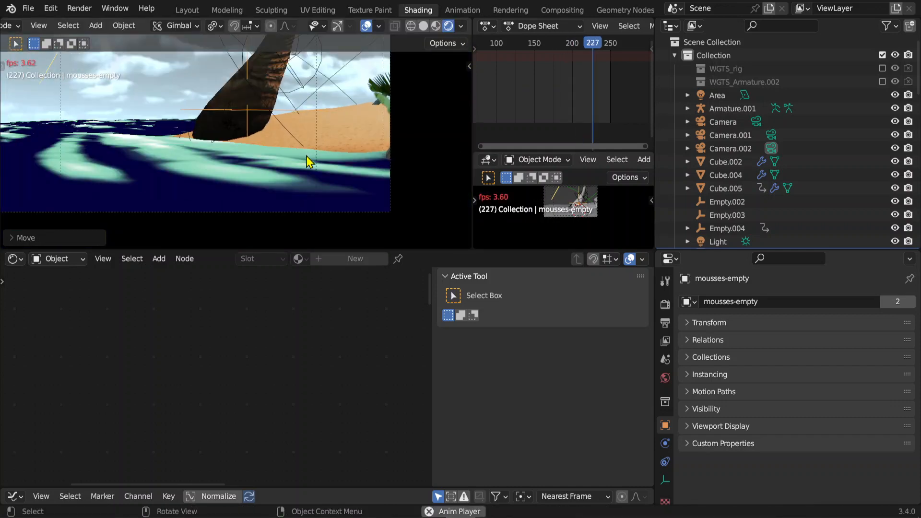
{"action": "scroll", "coordinate": [295, 166], "scroll_direction": "down", "scroll_amount": 2}
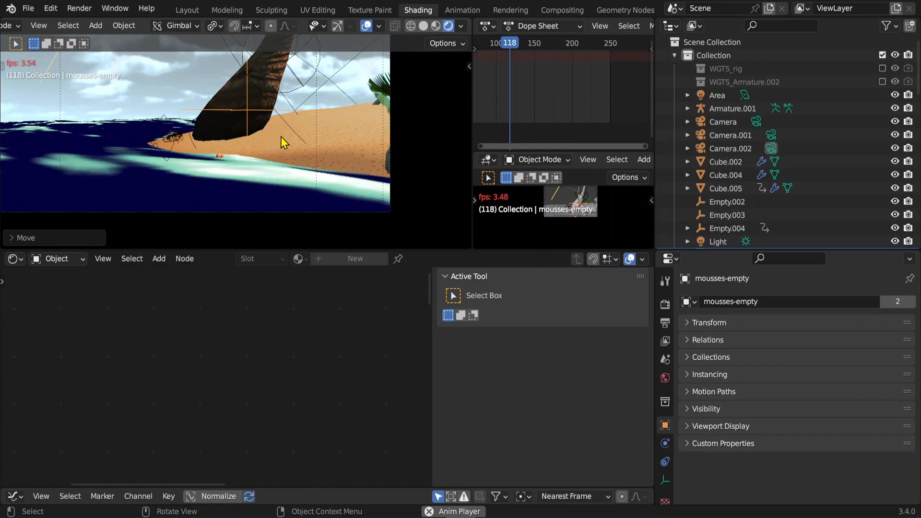
{"action": "key", "text": "space"}
Scale the mousses-empty up by about 1.2 and shift it in the horizontal plane, checking the foam during playback.
{"action": "key", "text": "s"}
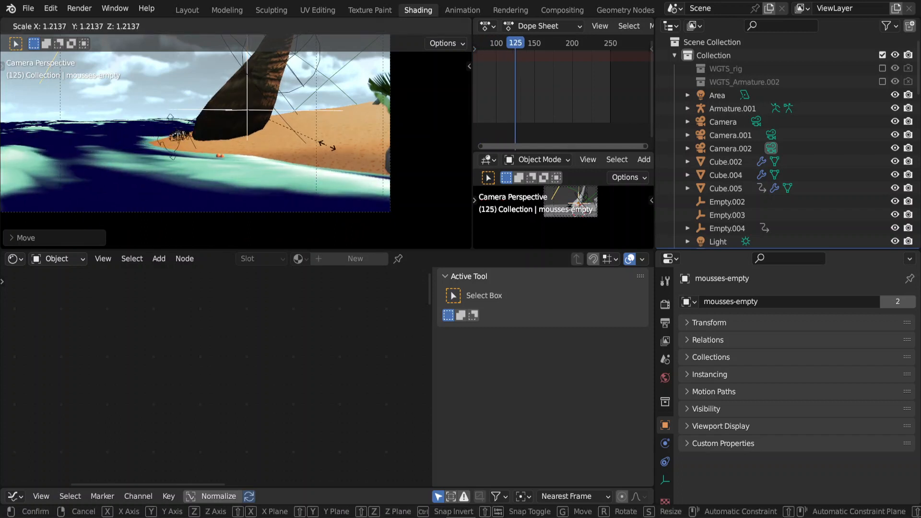
{"action": "left_click", "coordinate": [330, 148]}
{"action": "key", "text": "g"}
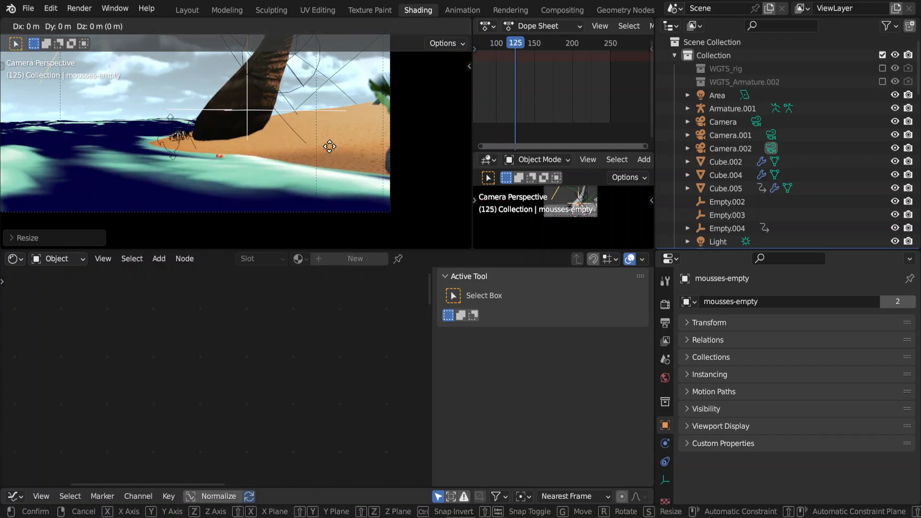
{"action": "key", "text": "shift+z"}
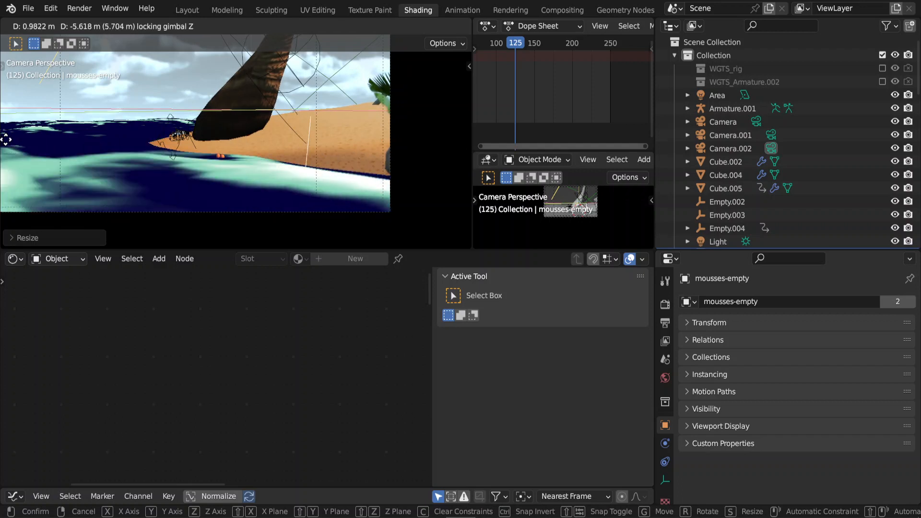
{"action": "left_click", "coordinate": [262, 141]}
{"action": "key", "text": "g"}
{"action": "key", "text": "shift+z"}
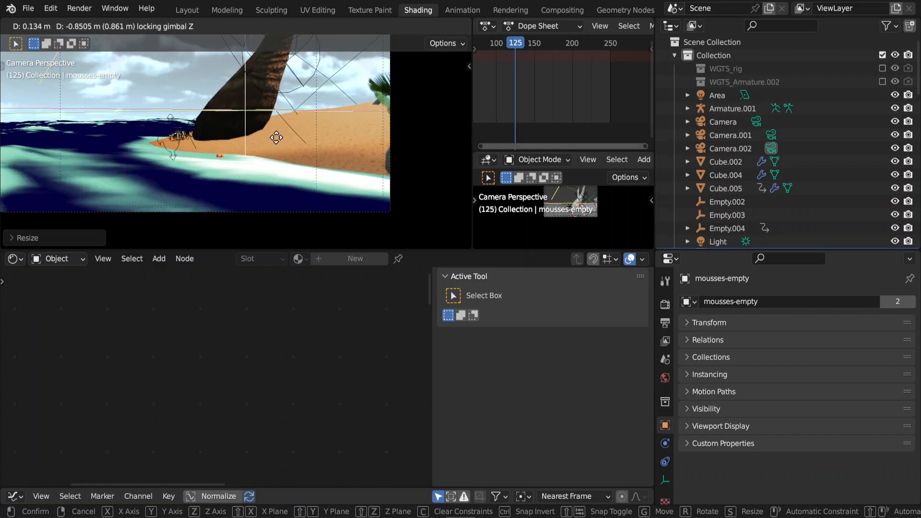
{"action": "left_click", "coordinate": [277, 146]}
{"action": "key", "text": "space"}
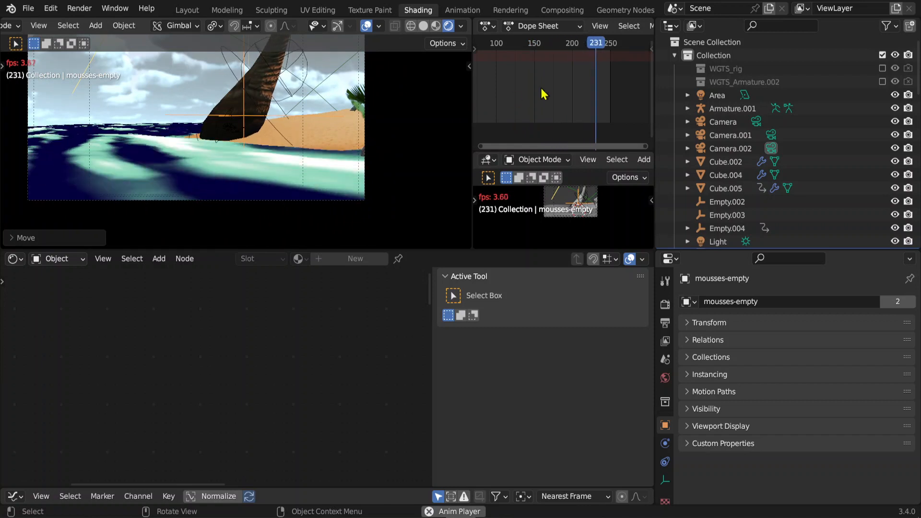
{"action": "key", "text": "space"}
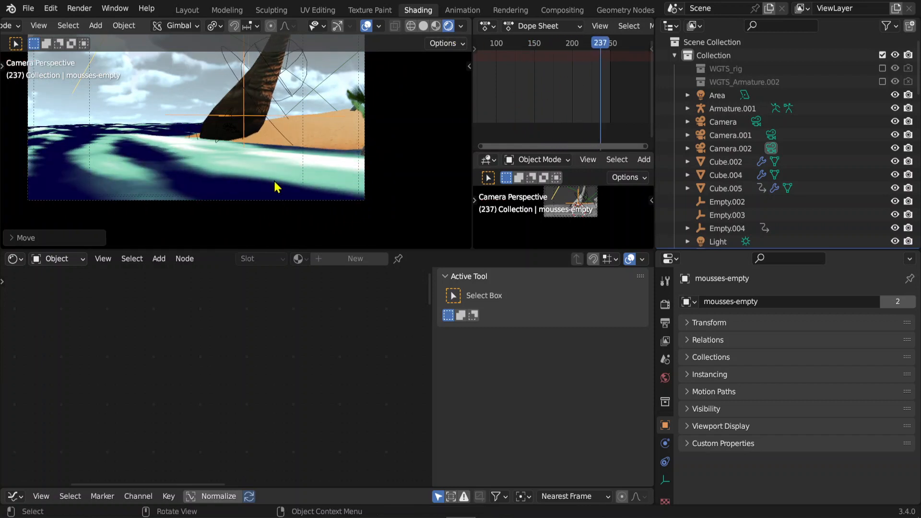
Select the ocean and preview its Principled BSDF so the full water shader is displayed.
{"action": "left_click", "coordinate": [186, 184]}
{"action": "scroll", "coordinate": [249, 366], "scroll_direction": "down", "scroll_amount": 7}
{"action": "middle_click_drag", "start_coordinate": [332, 405], "coordinate": [144, 306]}
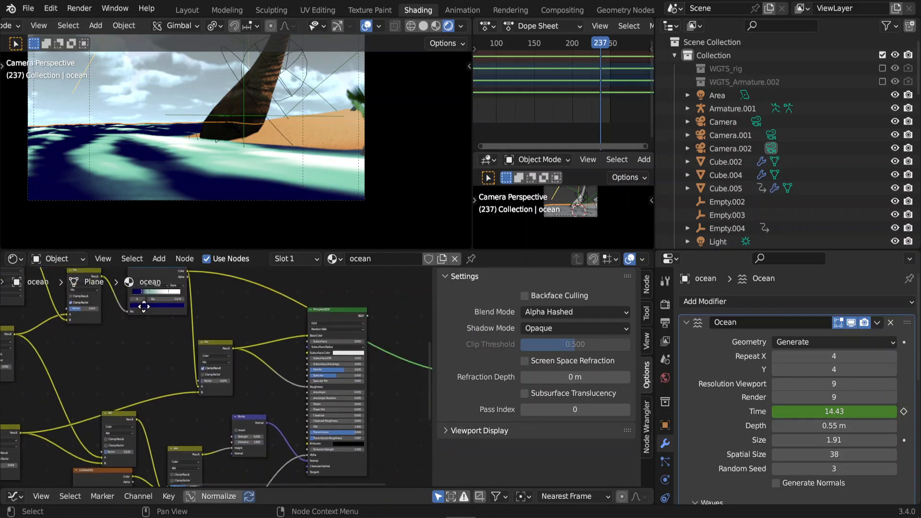
{"action": "scroll", "coordinate": [261, 363], "scroll_direction": "up", "scroll_amount": 5}
{"action": "middle_click_drag", "start_coordinate": [263, 361], "coordinate": [223, 284]}
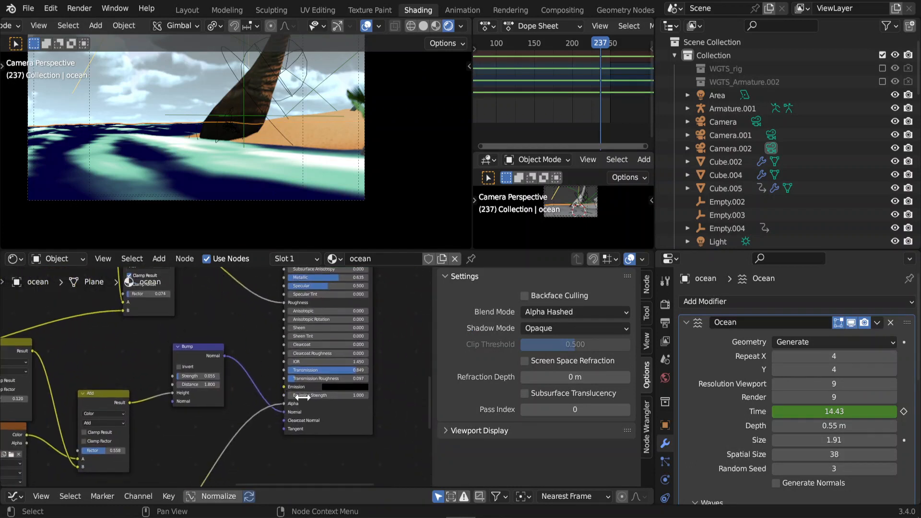
{"action": "left_click", "coordinate": [353, 428], "text": "ctrl+shift"}
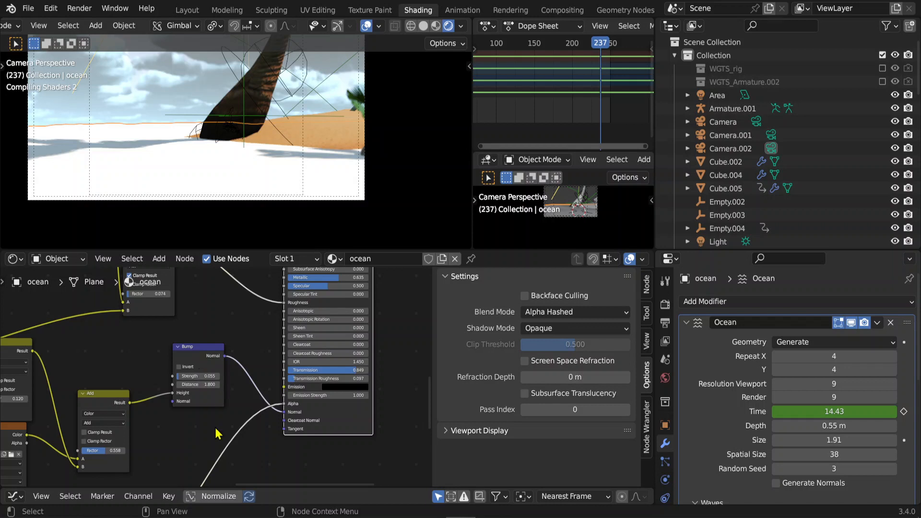
{"action": "scroll", "coordinate": [222, 389], "scroll_direction": "up", "scroll_amount": 1}
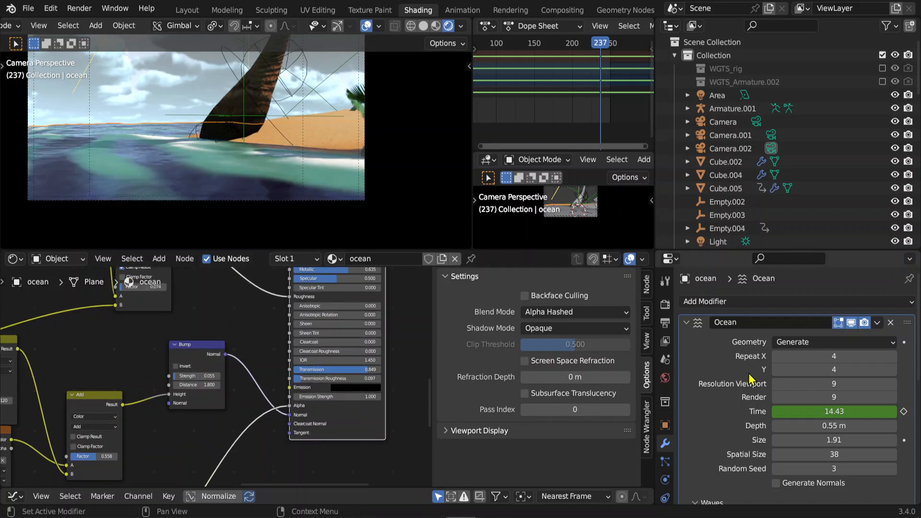
Play the animation through the camera to examine the foam on the fully shaded ocean.
{"action": "scroll", "coordinate": [179, 175], "scroll_direction": "up", "scroll_amount": 2}
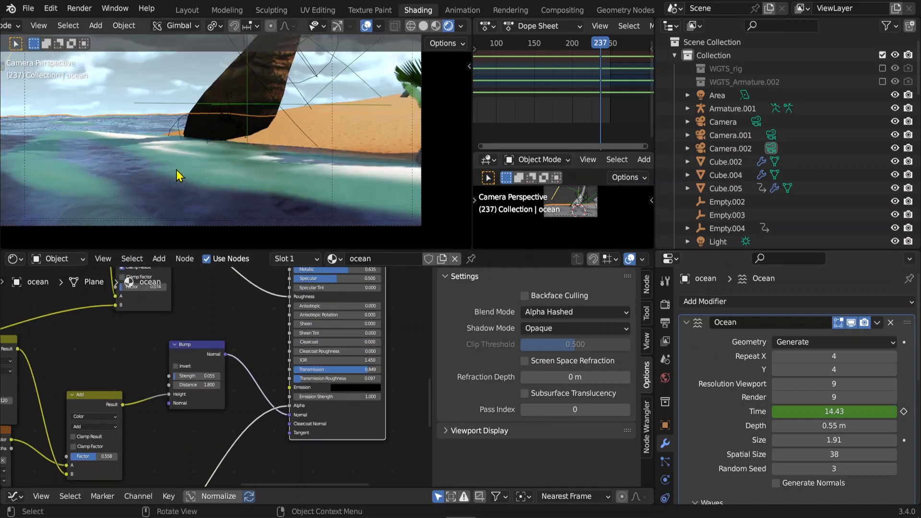
{"action": "key", "text": "space"}
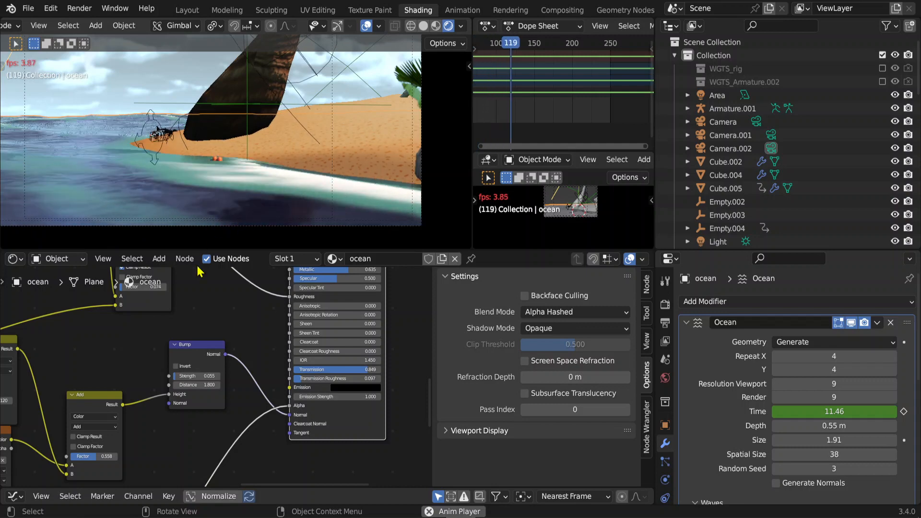
{"action": "key", "text": "space"}
Raise the foam mask Mix node's Factor to 0.598 and replay the animation to check the foam.
{"action": "middle_click_drag", "start_coordinate": [110, 349], "coordinate": [22, 316]}
{"action": "scroll", "coordinate": [279, 338], "scroll_direction": "up", "scroll_amount": 7}
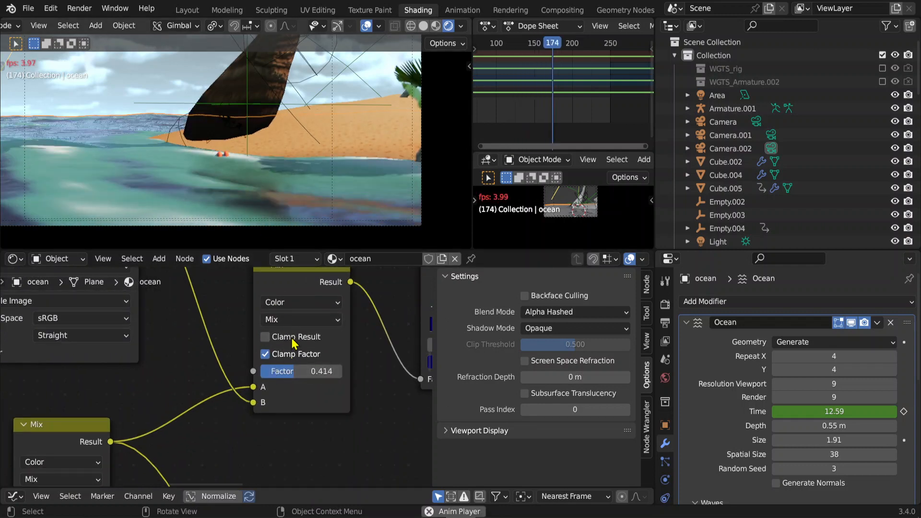
{"action": "left_click_drag", "start_coordinate": [299, 371], "coordinate": [307, 372]}
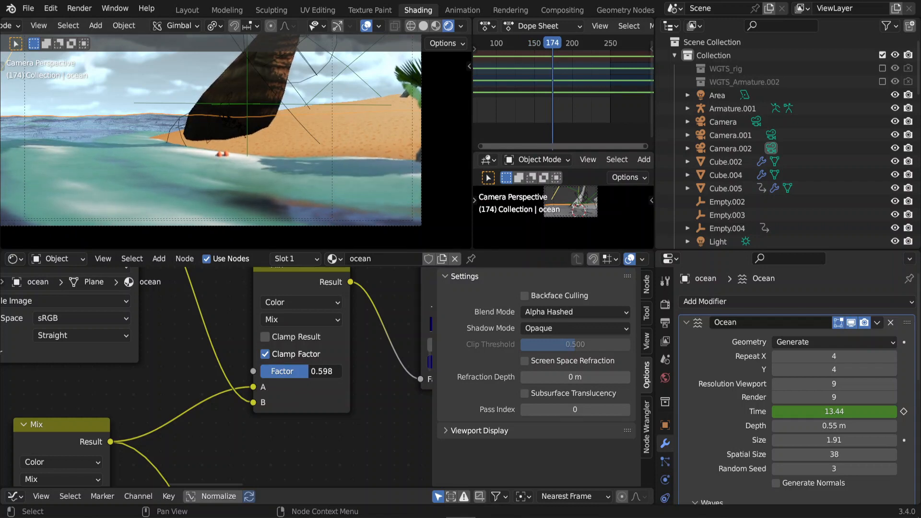
{"action": "key", "text": "space"}
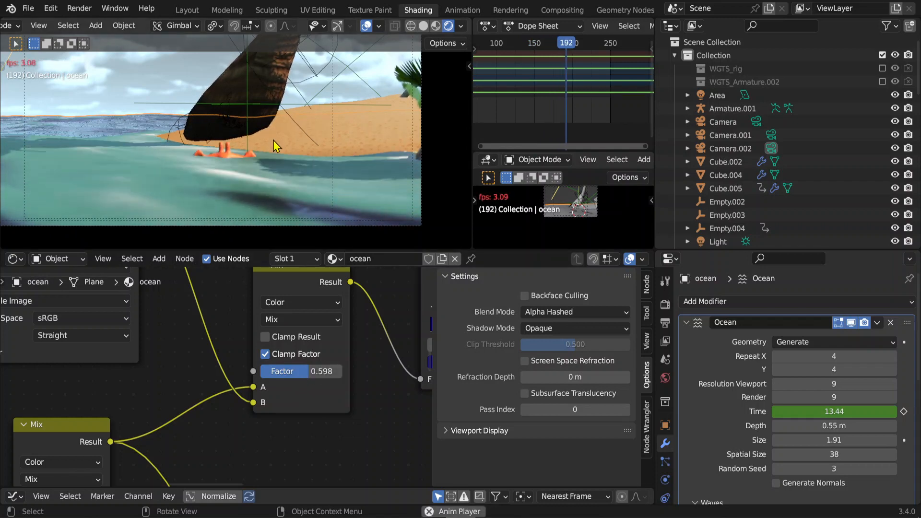
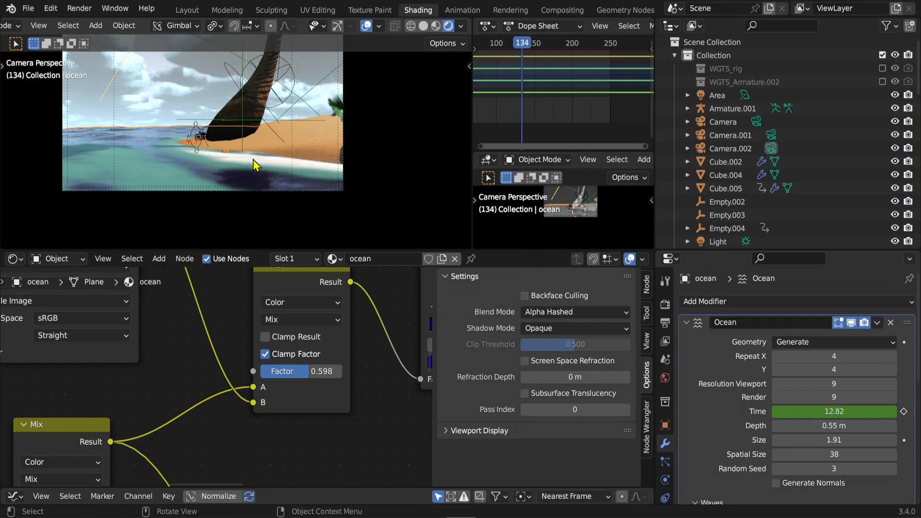
Move the Material Output node above and farther away from the Principled BSDF to free space between them.
{"action": "scroll", "coordinate": [259, 362], "scroll_direction": "down", "scroll_amount": 6}
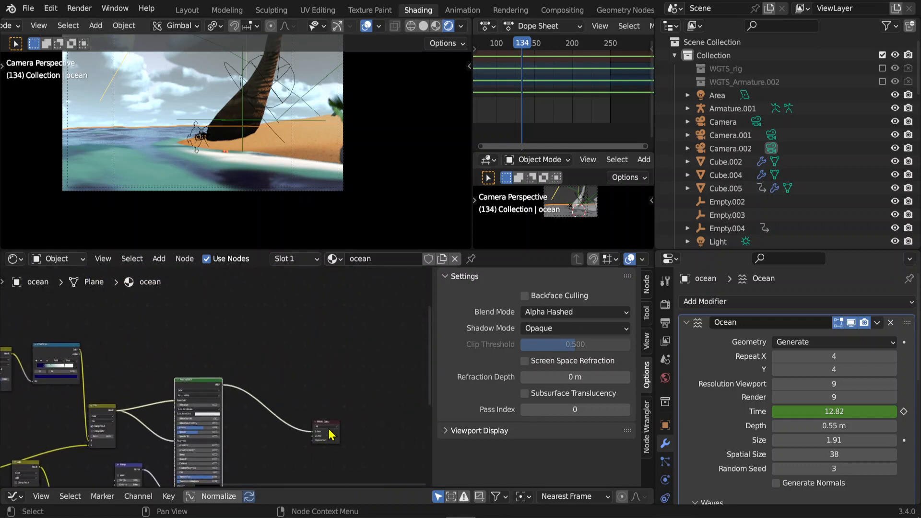
{"action": "left_click_drag", "start_coordinate": [330, 428], "coordinate": [312, 307]}
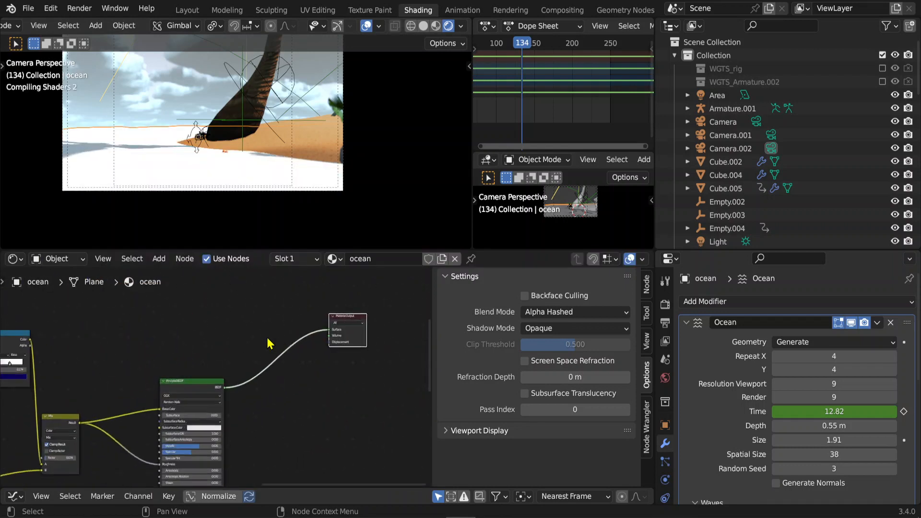
{"action": "scroll", "coordinate": [243, 329], "scroll_direction": "up", "scroll_amount": 4}
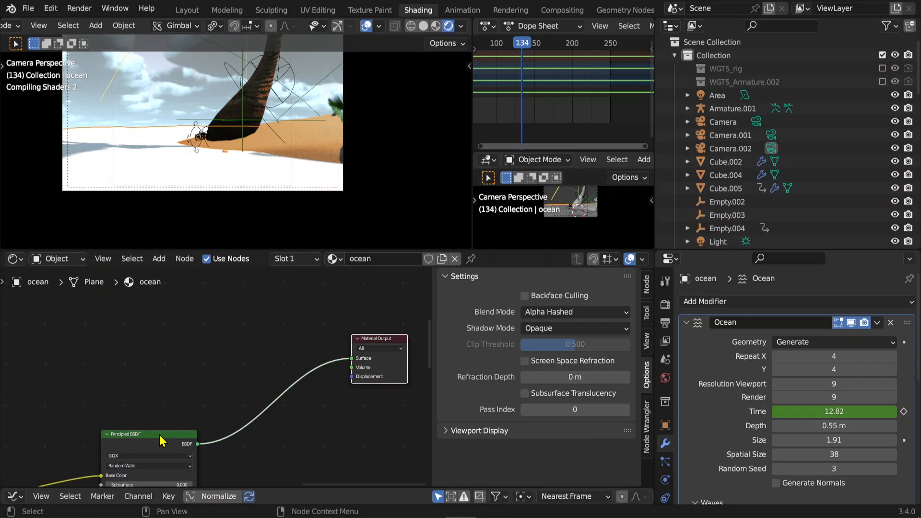
{"action": "left_click_drag", "start_coordinate": [160, 435], "coordinate": [183, 423]}
{"action": "middle_click_drag", "start_coordinate": [168, 365], "coordinate": [364, 382]}
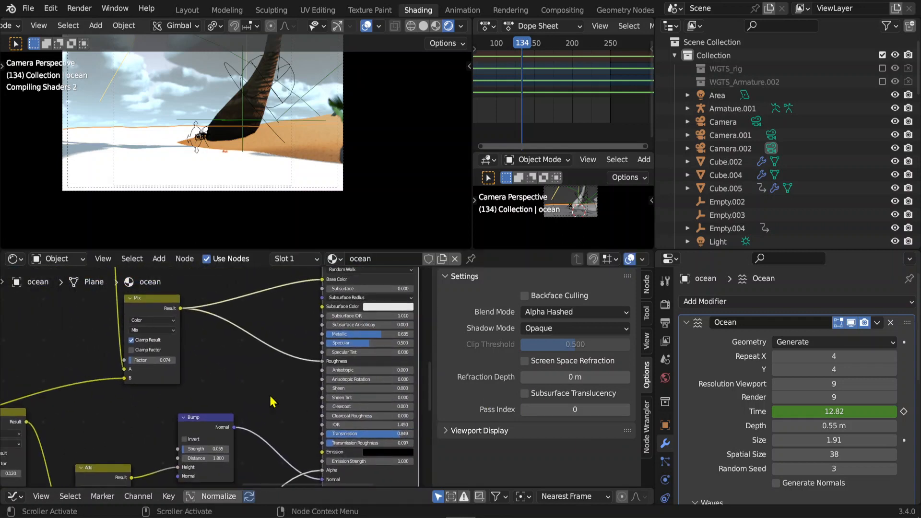
{"action": "scroll", "coordinate": [270, 336], "scroll_direction": "down", "scroll_amount": 3}
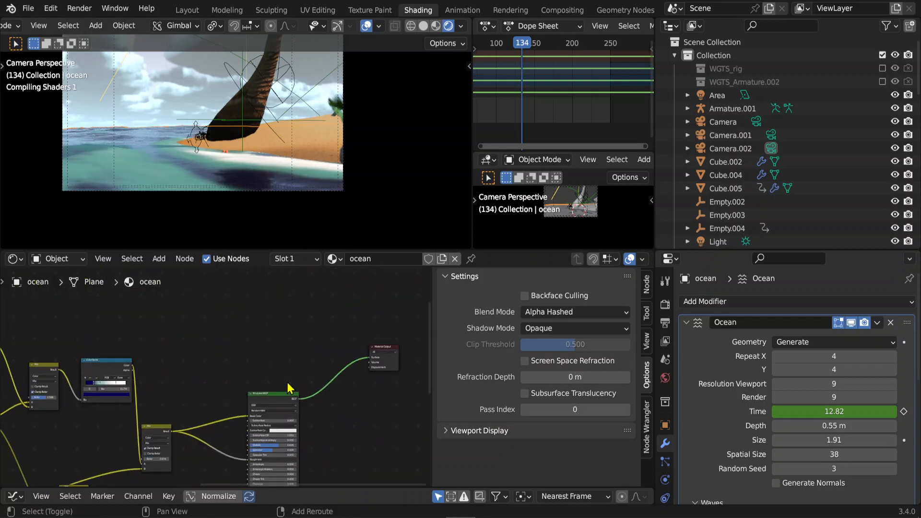
Duplicate the ocean's Principled BSDF, place the copy above the original and preview its output.
{"action": "key", "text": "shift+d"}
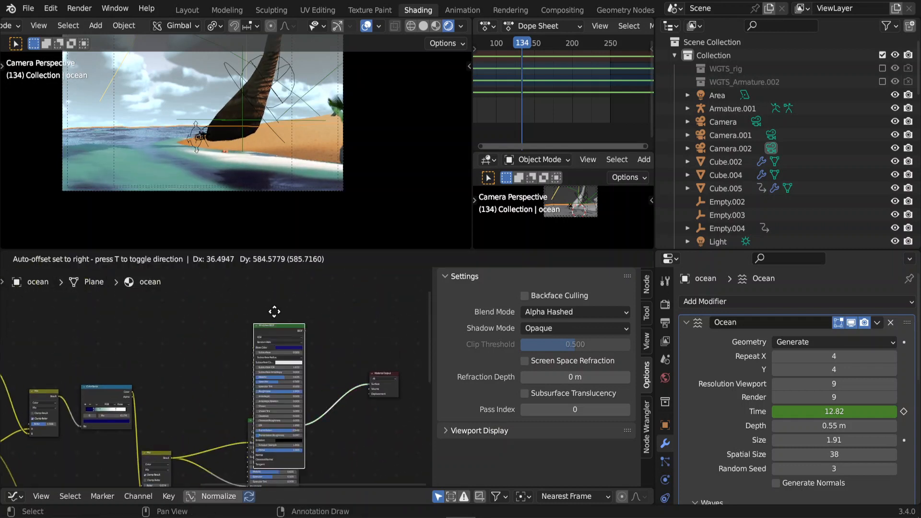
{"action": "left_click", "coordinate": [270, 309]}
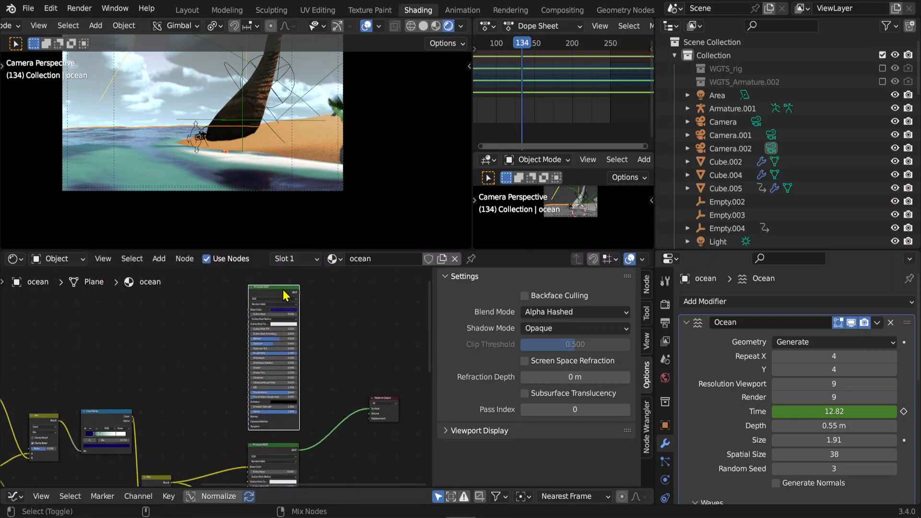
{"action": "left_click", "coordinate": [284, 294], "text": "ctrl+shift"}
{"action": "scroll", "coordinate": [234, 345], "scroll_direction": "up", "scroll_amount": 3}
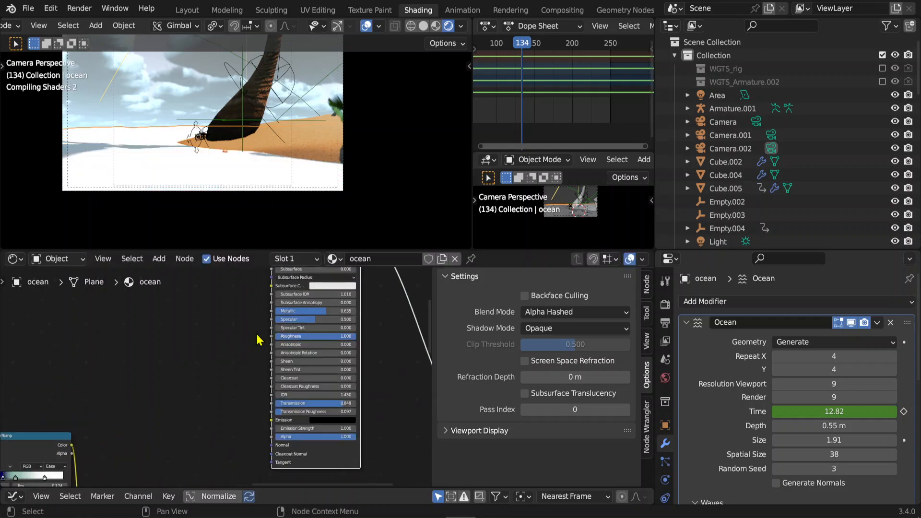
Add a Voronoi Texture node beside the duplicated Principled BSDF and preview its Distance output on the ocean.
{"action": "key", "text": "shift+a"}
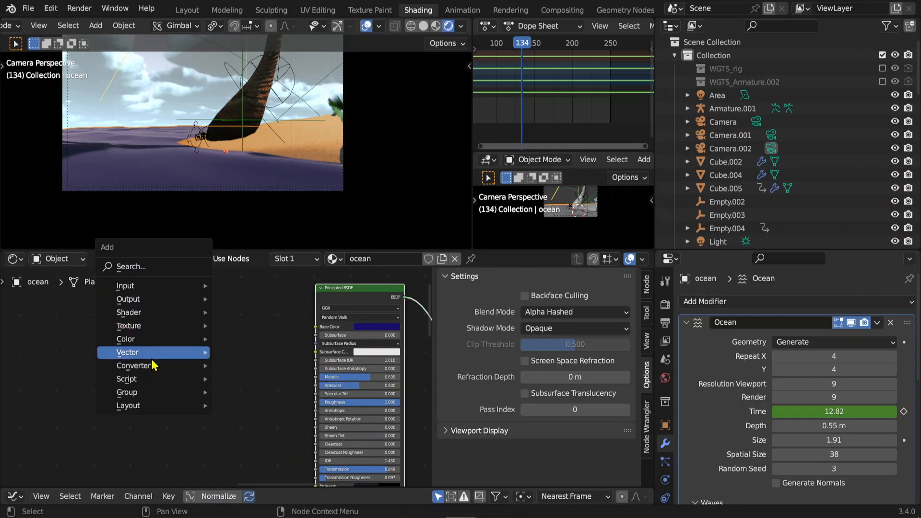
{"action": "mouse_move", "coordinate": [130, 330]}
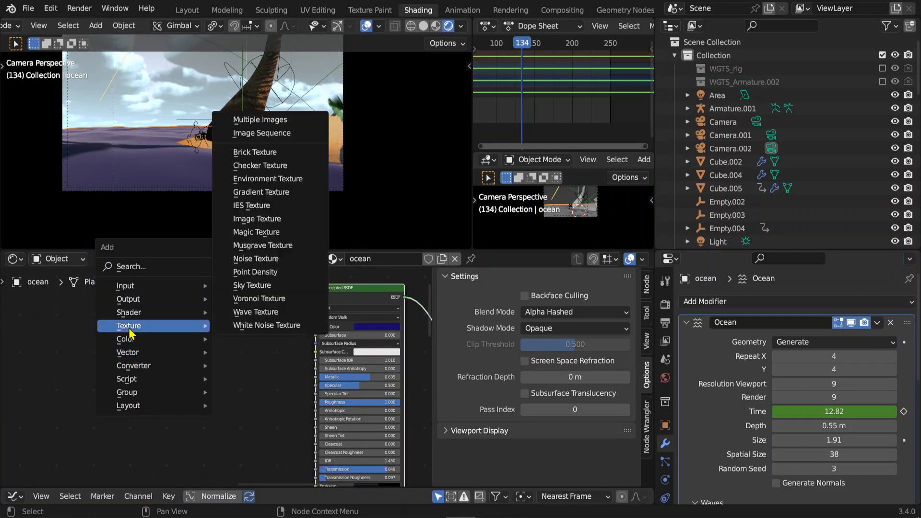
{"action": "left_click", "coordinate": [276, 305]}
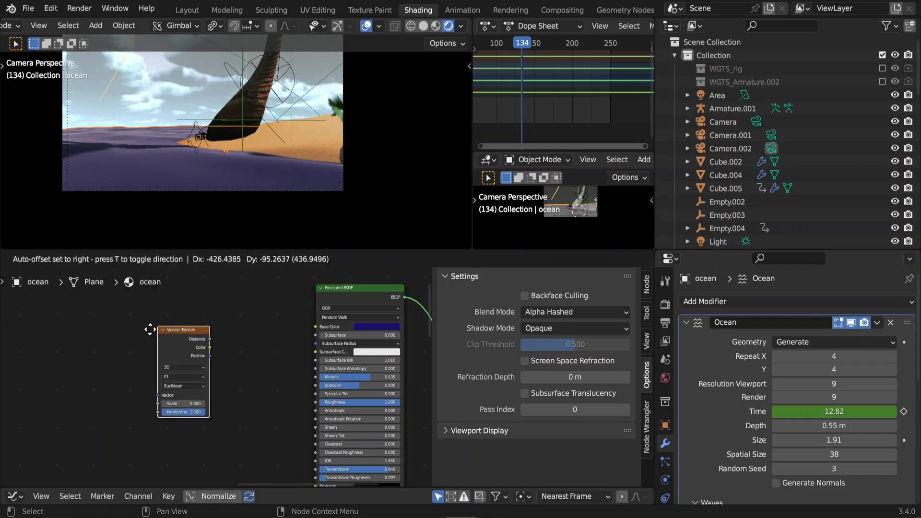
{"action": "left_click", "coordinate": [167, 359]}
{"action": "left_click", "coordinate": [166, 350], "text": "ctrl+shift"}
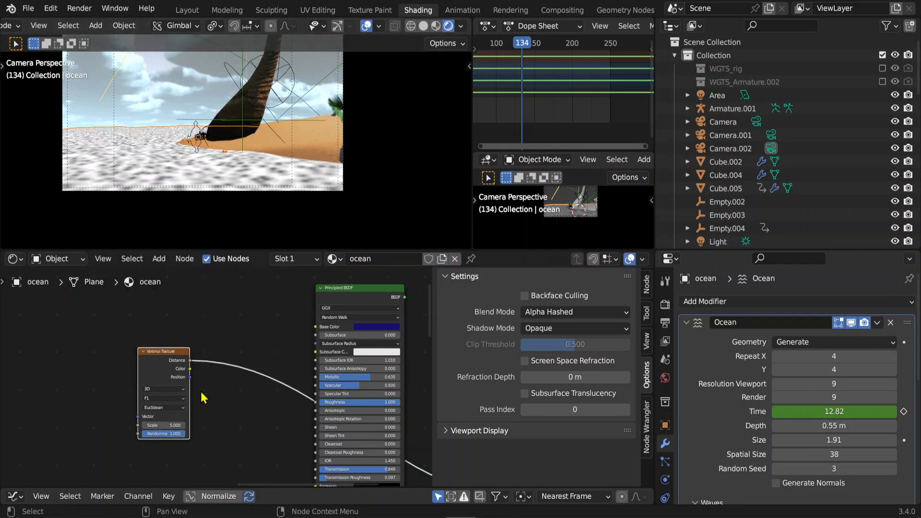
Set the Voronoi Texture's Scale to 20.200 for a finer foam pattern.
{"action": "scroll", "coordinate": [204, 398], "scroll_direction": "up", "scroll_amount": 5}
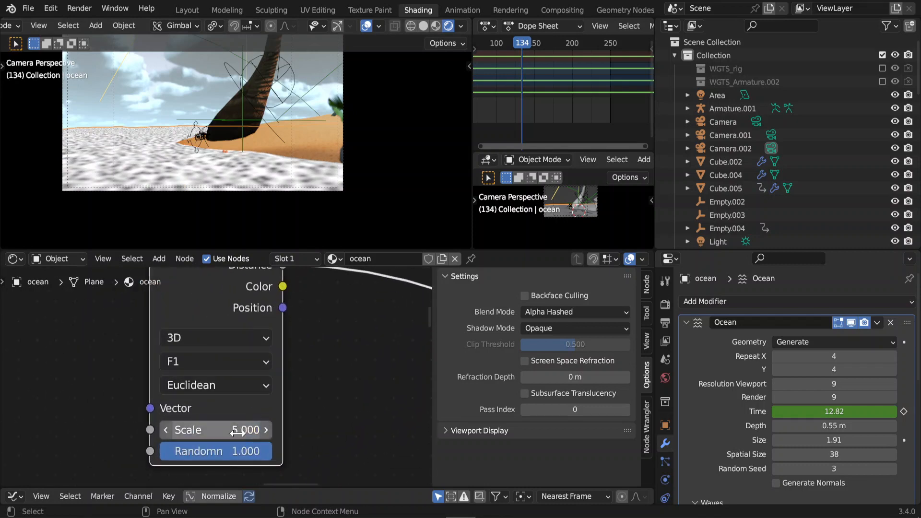
{"action": "left_click_drag", "start_coordinate": [215, 429], "coordinate": [326, 430]}
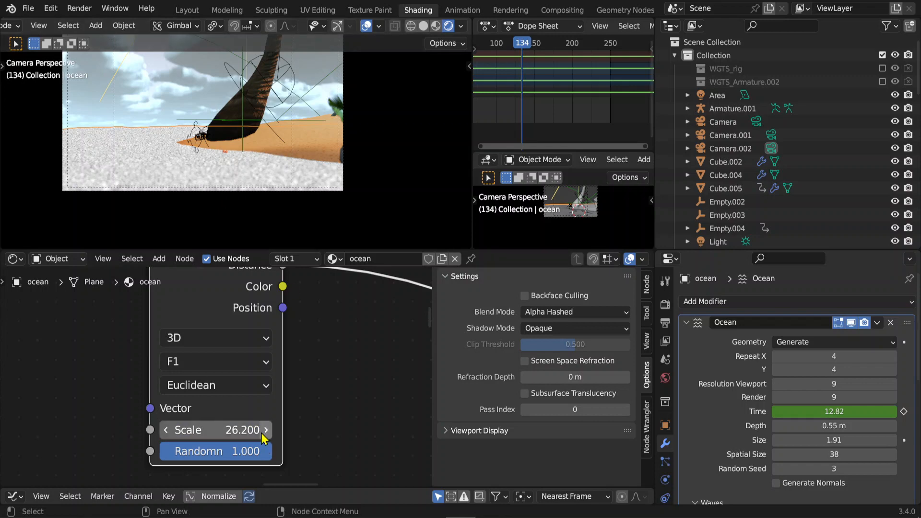
{"action": "left_click_drag", "start_coordinate": [263, 437], "coordinate": [233, 437]}
{"action": "scroll", "coordinate": [269, 384], "scroll_direction": "down", "scroll_amount": 5}
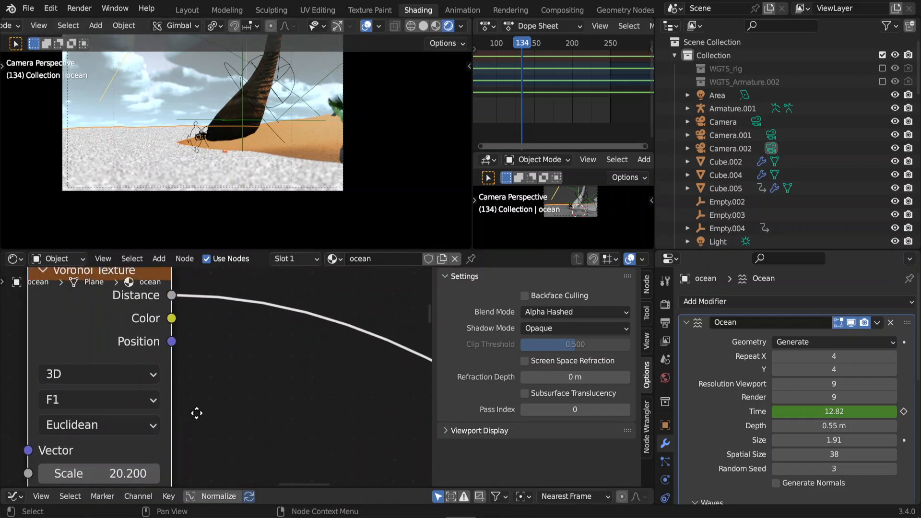
{"action": "key", "text": "shift+a"}
{"action": "mouse_move", "coordinate": [250, 389]}
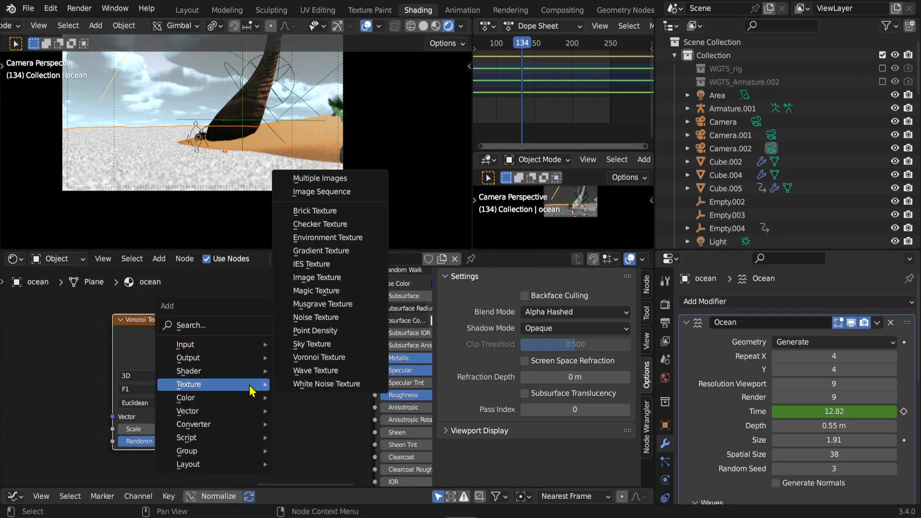
{"action": "scroll", "coordinate": [181, 432], "scroll_direction": "down", "scroll_amount": 3}
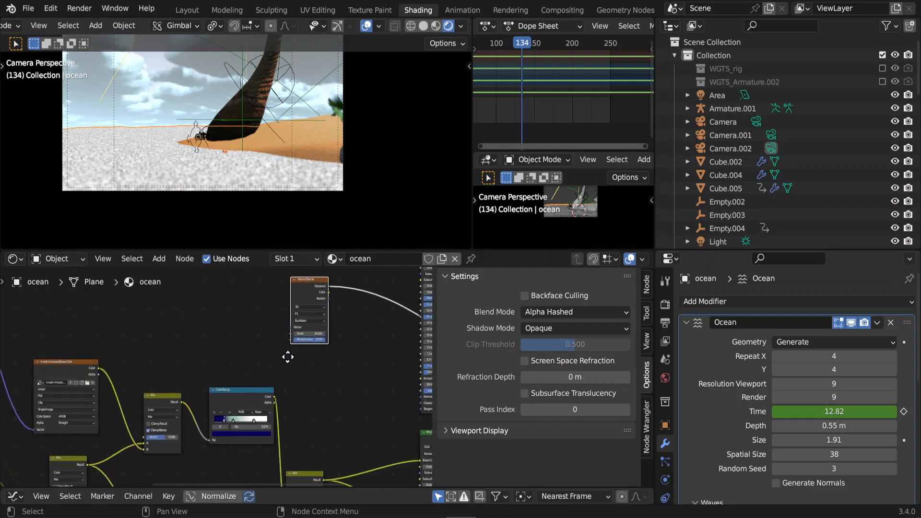
Rearrange the foam mask's Image Texture, Mapping and Texture Coordinate nodes higher up and reposition the Voronoi Texture beside the duplicated shader.
{"action": "left_click_drag", "start_coordinate": [79, 349], "coordinate": [102, 282]}
{"action": "middle_click_drag", "start_coordinate": [162, 363], "coordinate": [163, 412]}
{"action": "scroll", "coordinate": [204, 369], "scroll_direction": "up", "scroll_amount": 3}
{"action": "scroll", "coordinate": [203, 370], "scroll_direction": "up", "scroll_amount": 1}
{"action": "left_click_drag", "start_coordinate": [329, 404], "coordinate": [186, 335]}
{"action": "middle_click_drag", "start_coordinate": [178, 368], "coordinate": [297, 368]}
{"action": "scroll", "coordinate": [295, 368], "scroll_direction": "down", "scroll_amount": 1}
{"action": "scroll", "coordinate": [158, 335], "scroll_direction": "down", "scroll_amount": 5}
{"action": "middle_click_drag", "start_coordinate": [43, 369], "coordinate": [131, 363]}
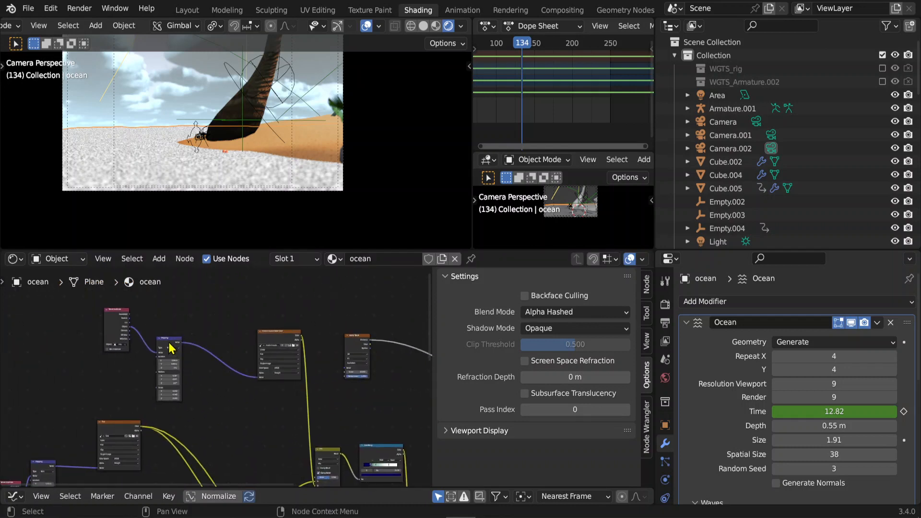
{"action": "left_click_drag", "start_coordinate": [170, 348], "coordinate": [201, 317]}
{"action": "middle_click_drag", "start_coordinate": [337, 373], "coordinate": [145, 360]}
{"action": "left_click_drag", "start_coordinate": [172, 331], "coordinate": [213, 344]}
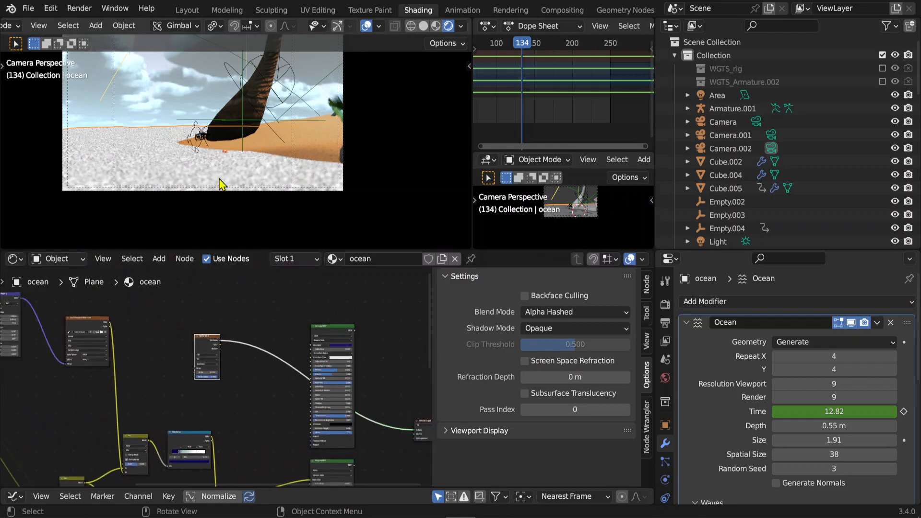
Enlarge the properties area and disable Depth of Field on Camera.002.
{"action": "scroll", "coordinate": [231, 206], "scroll_direction": "up", "scroll_amount": 3}
{"action": "middle_click_drag", "start_coordinate": [231, 211], "coordinate": [282, 164], "text": "shift"}
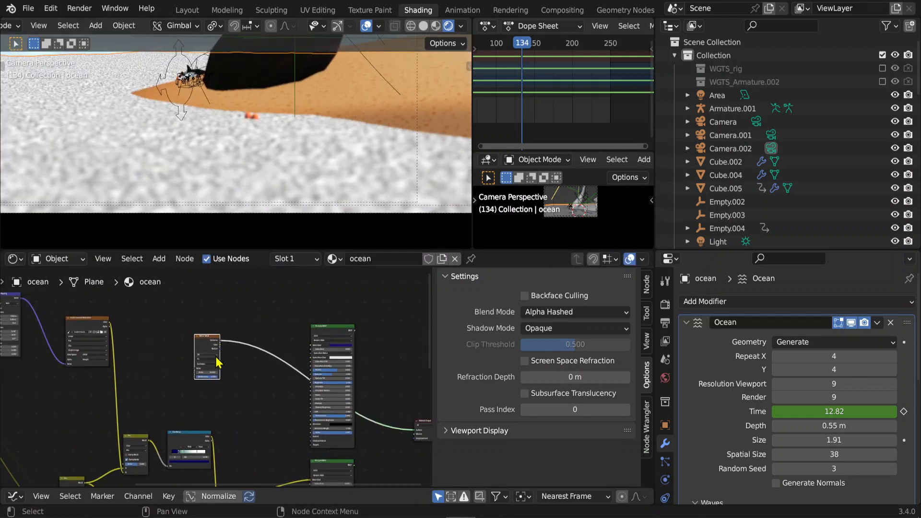
{"action": "scroll", "coordinate": [224, 188], "scroll_direction": "up", "scroll_amount": 1}
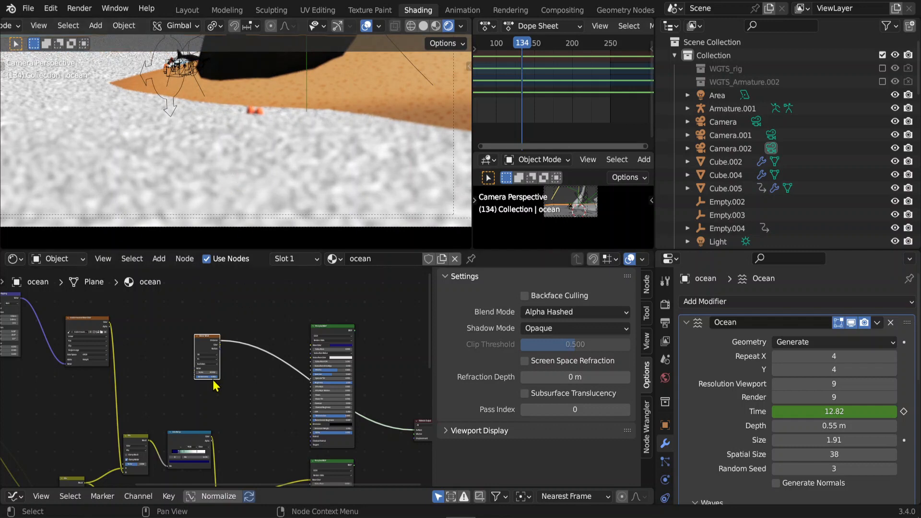
{"action": "scroll", "coordinate": [214, 383], "scroll_direction": "up", "scroll_amount": 2}
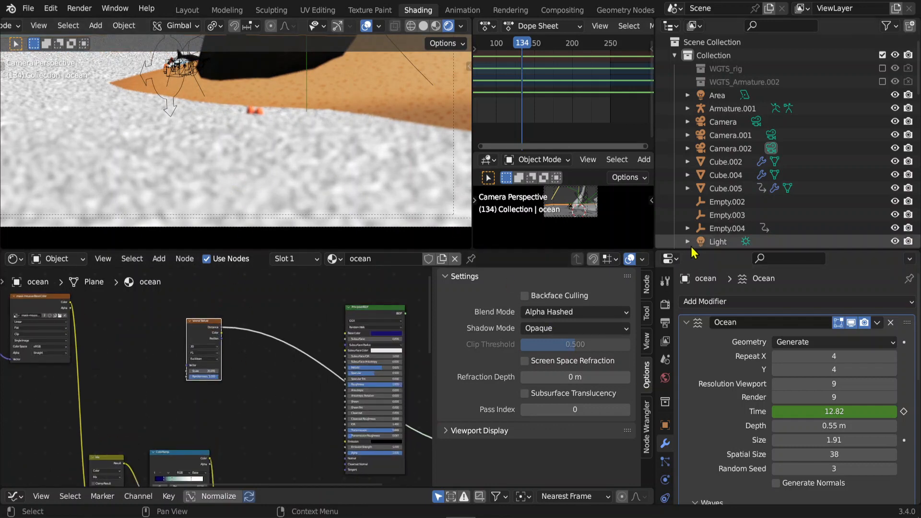
{"action": "left_click_drag", "start_coordinate": [692, 246], "coordinate": [692, 218]}
{"action": "scroll", "coordinate": [387, 89], "scroll_direction": "down", "scroll_amount": 2}
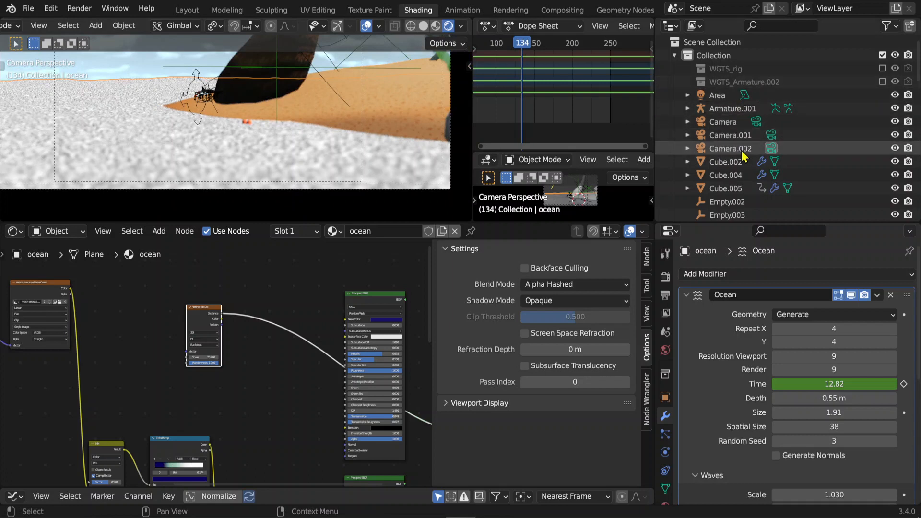
{"action": "left_click", "coordinate": [741, 149]}
{"action": "left_click", "coordinate": [665, 452]}
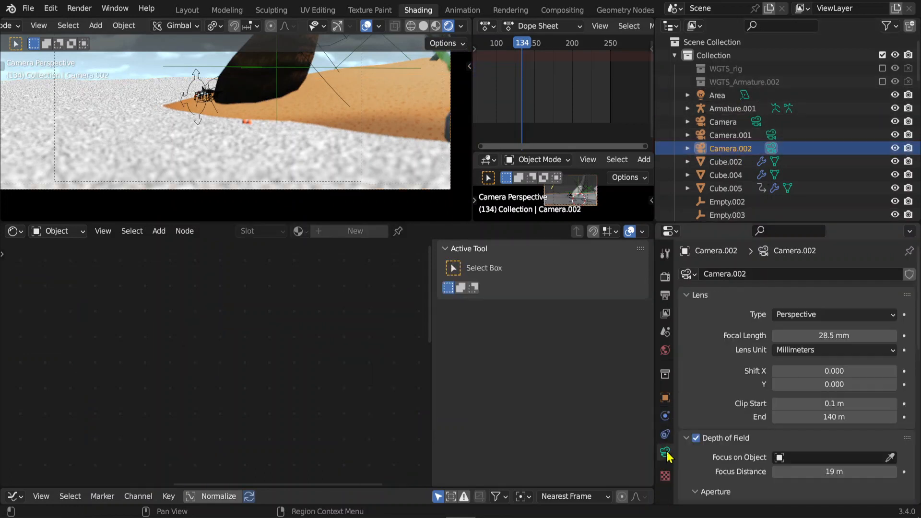
{"action": "left_click", "coordinate": [696, 438]}
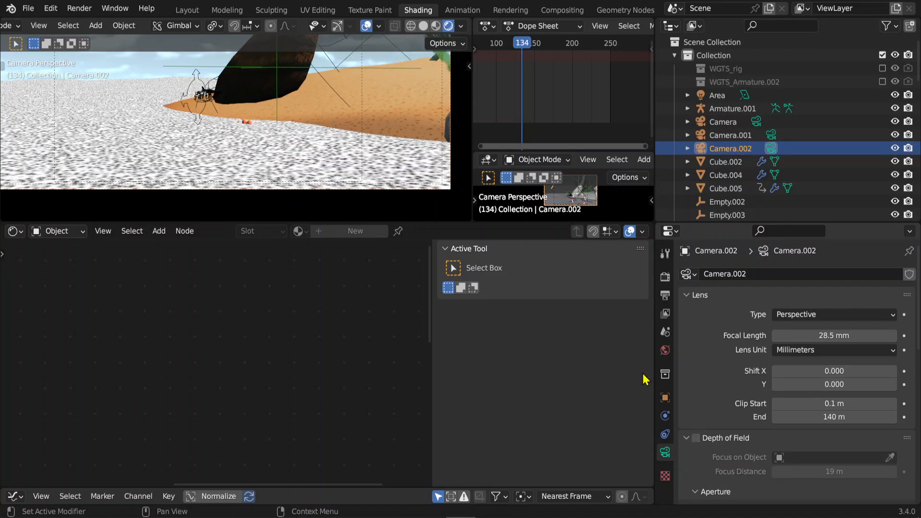
Select the ocean again to bring back its material nodes around the Voronoi Texture.
{"action": "scroll", "coordinate": [199, 158], "scroll_direction": "up", "scroll_amount": 2}
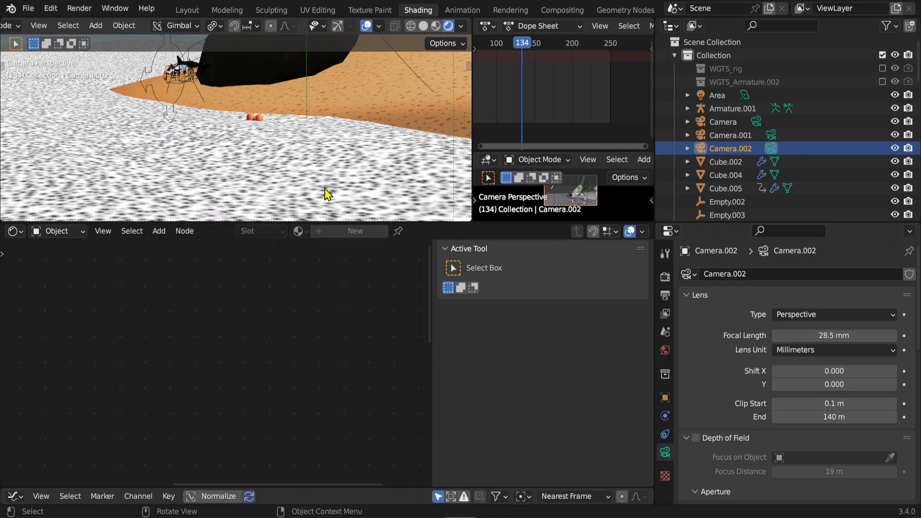
{"action": "left_click", "coordinate": [284, 154]}
{"action": "middle_click_drag", "start_coordinate": [325, 373], "coordinate": [358, 375]}
{"action": "scroll", "coordinate": [267, 361], "scroll_direction": "up", "scroll_amount": 5}
{"action": "scroll", "coordinate": [266, 360], "scroll_direction": "up", "scroll_amount": 5}
{"action": "left_click_drag", "start_coordinate": [244, 272], "coordinate": [277, 349]}
{"action": "scroll", "coordinate": [311, 389], "scroll_direction": "up", "scroll_amount": 5}
{"action": "middle_click_drag", "start_coordinate": [323, 373], "coordinate": [209, 291]}
{"action": "scroll", "coordinate": [209, 290], "scroll_direction": "down", "scroll_amount": 3}
Insert an Invert color node into the link coming from the Voronoi Texture's Distance output.
{"action": "key", "text": "shift+a"}
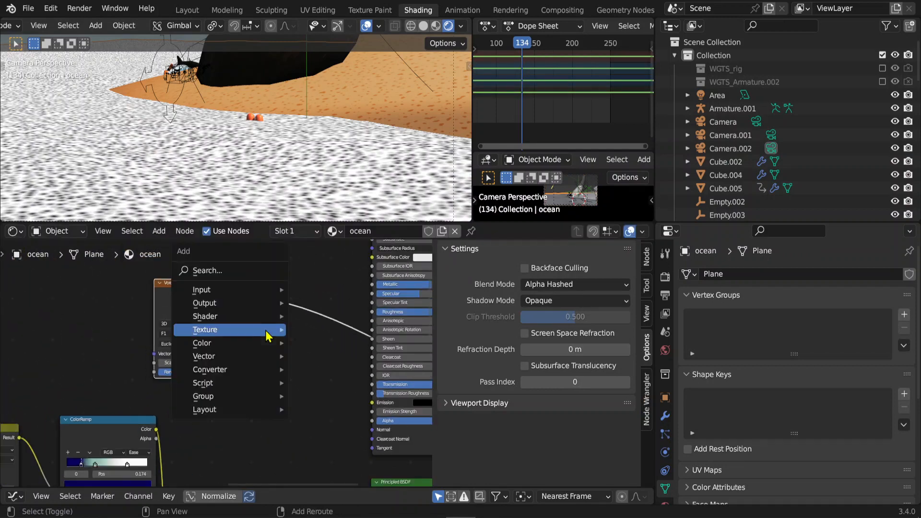
{"action": "mouse_move", "coordinate": [242, 331]}
{"action": "mouse_move", "coordinate": [222, 291]}
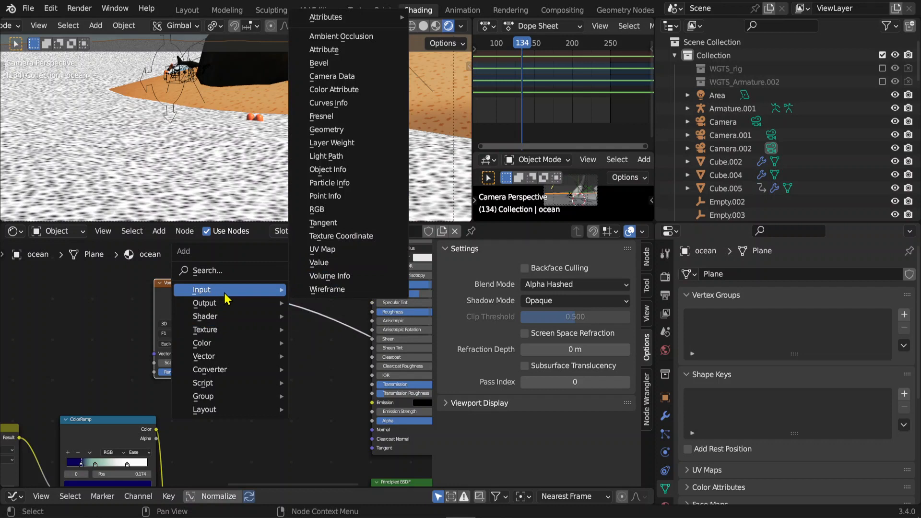
{"action": "mouse_move", "coordinate": [203, 344]}
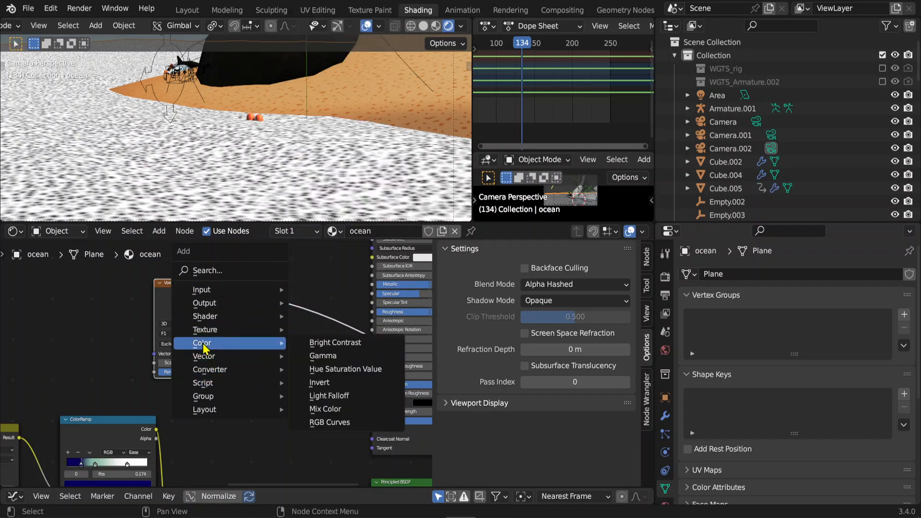
{"action": "left_click", "coordinate": [330, 383]}
{"action": "left_click", "coordinate": [276, 299]}
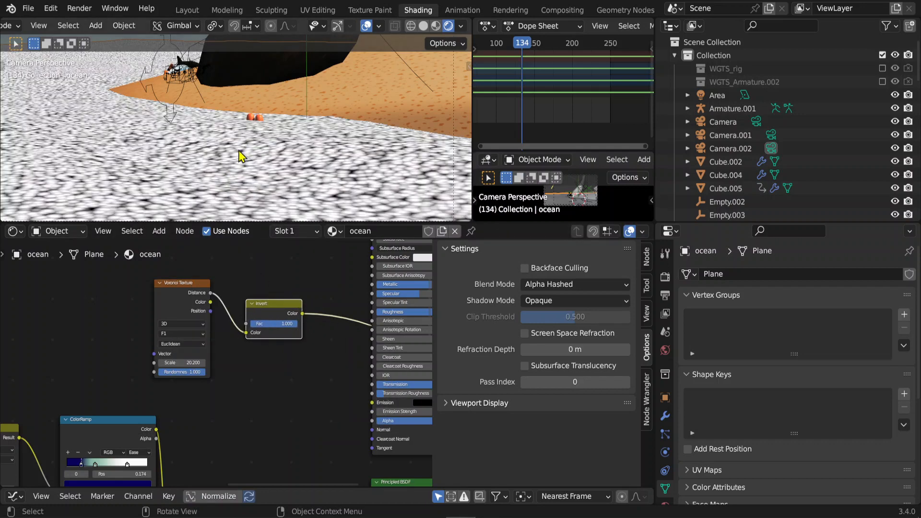
Set the Invert node's Fac to 0.810 to soften the inverted Voronoi pattern.
{"action": "scroll", "coordinate": [307, 186], "scroll_direction": "up", "scroll_amount": 3}
{"action": "scroll", "coordinate": [224, 361], "scroll_direction": "up", "scroll_amount": 1}
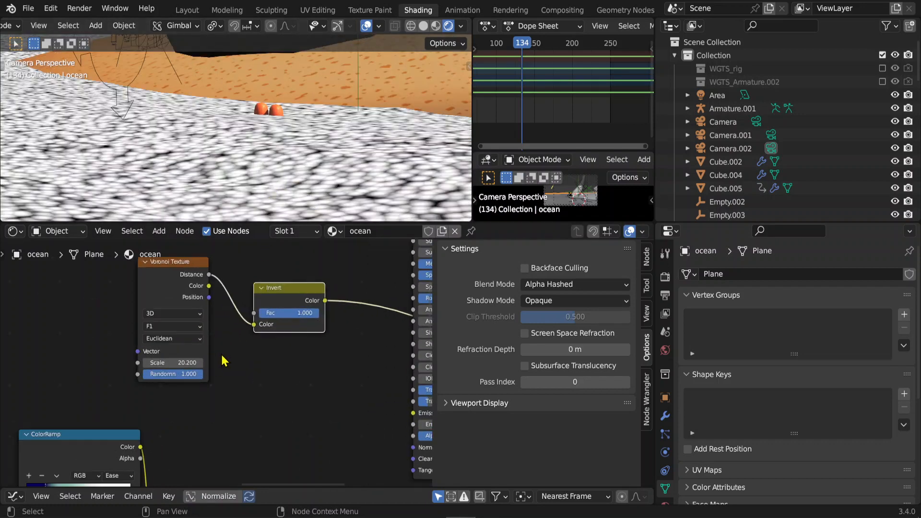
{"action": "middle_click_drag", "start_coordinate": [309, 324], "coordinate": [206, 308]}
{"action": "scroll", "coordinate": [205, 308], "scroll_direction": "up", "scroll_amount": 1}
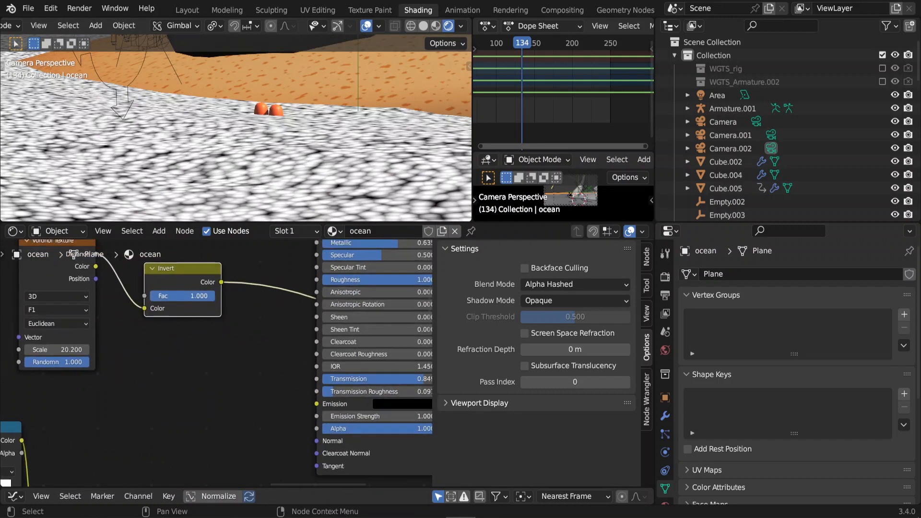
{"action": "mouse_move", "coordinate": [212, 296]}
{"action": "left_mouse_down"}
{"action": "mouse_move", "coordinate": [193, 296]}
{"action": "mouse_move", "coordinate": [202, 296]}
{"action": "mouse_move", "coordinate": [181, 319]}
{"action": "left_mouse_up"}
{"action": "scroll", "coordinate": [218, 352], "scroll_direction": "down", "scroll_amount": 4}
{"action": "middle_click_drag", "start_coordinate": [257, 374], "coordinate": [238, 375]}
{"action": "scroll", "coordinate": [226, 355], "scroll_direction": "up", "scroll_amount": 2}
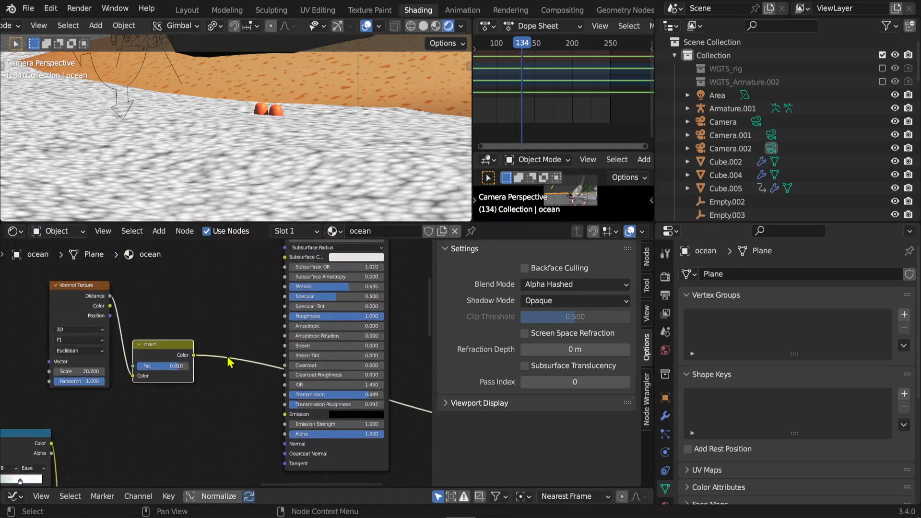
Connect the Invert node's Color to the duplicated Principled BSDF's Base Color, and preview that shader with Metallic at 0.819.
{"action": "middle_click_drag", "start_coordinate": [248, 331], "coordinate": [175, 342]}
{"action": "scroll", "coordinate": [272, 276], "scroll_direction": "up", "scroll_amount": 4}
{"action": "middle_click_drag", "start_coordinate": [255, 307], "coordinate": [249, 323]}
{"action": "middle_click_drag", "start_coordinate": [175, 379], "coordinate": [284, 410]}
{"action": "left_click_drag", "start_coordinate": [162, 447], "coordinate": [301, 272]}
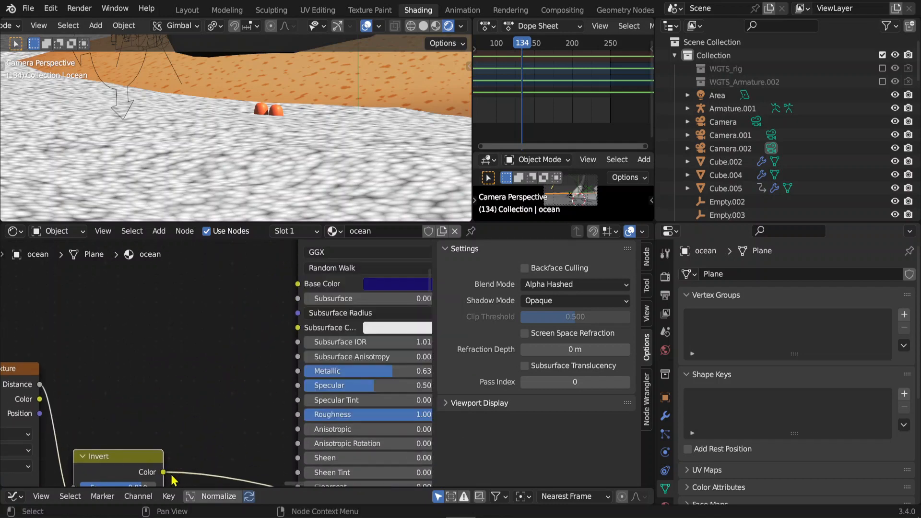
{"action": "left_click_drag", "start_coordinate": [163, 472], "coordinate": [299, 284]}
{"action": "middle_click_drag", "start_coordinate": [330, 298], "coordinate": [213, 341]}
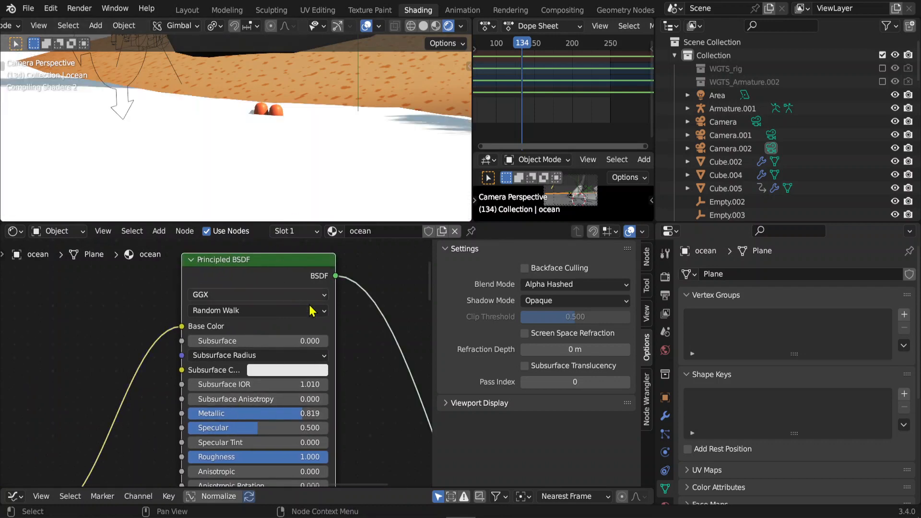
Add a Bump node between the Invert node and the duplicated Principled BSDF.
{"action": "middle_click_drag", "start_coordinate": [244, 416], "coordinate": [346, 268]}
{"action": "middle_click_drag", "start_coordinate": [208, 346], "coordinate": [236, 281]}
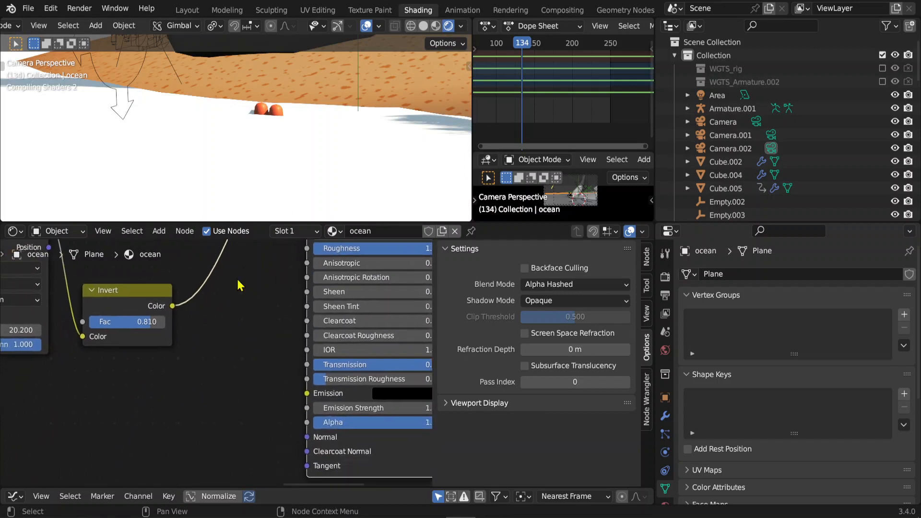
{"action": "key", "text": "shift+a"}
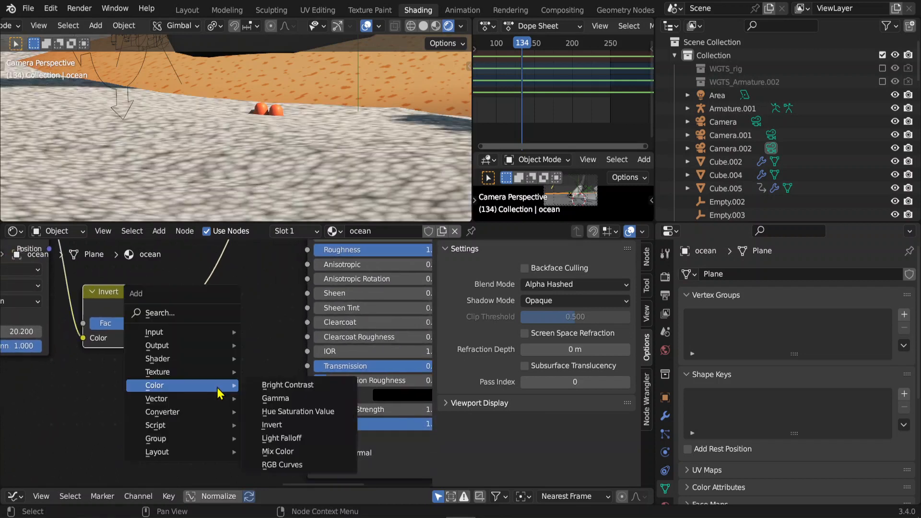
{"action": "mouse_move", "coordinate": [178, 403]}
{"action": "left_click", "coordinate": [272, 291]}
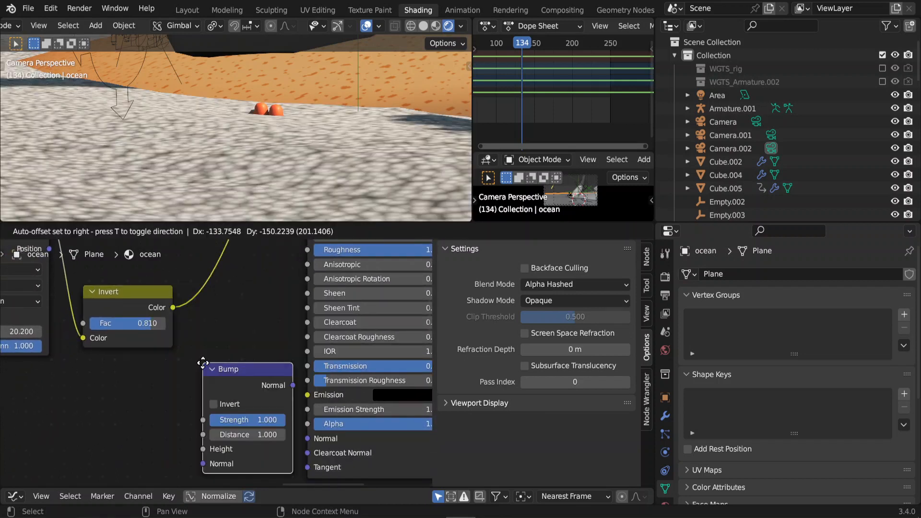
{"action": "left_click", "coordinate": [183, 342]}
Connect the Invert node's Color to the Bump's Height, and the Bump's Normal output to the duplicated Principled BSDF's Normal.
{"action": "left_click_drag", "start_coordinate": [174, 307], "coordinate": [186, 381]}
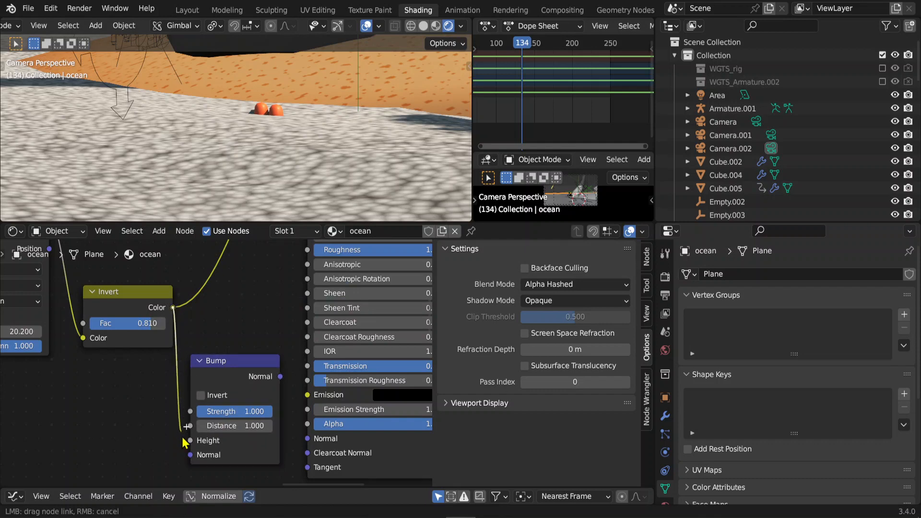
{"action": "left_click_drag", "start_coordinate": [183, 439], "coordinate": [190, 440]}
{"action": "left_click_drag", "start_coordinate": [280, 376], "coordinate": [307, 438]}
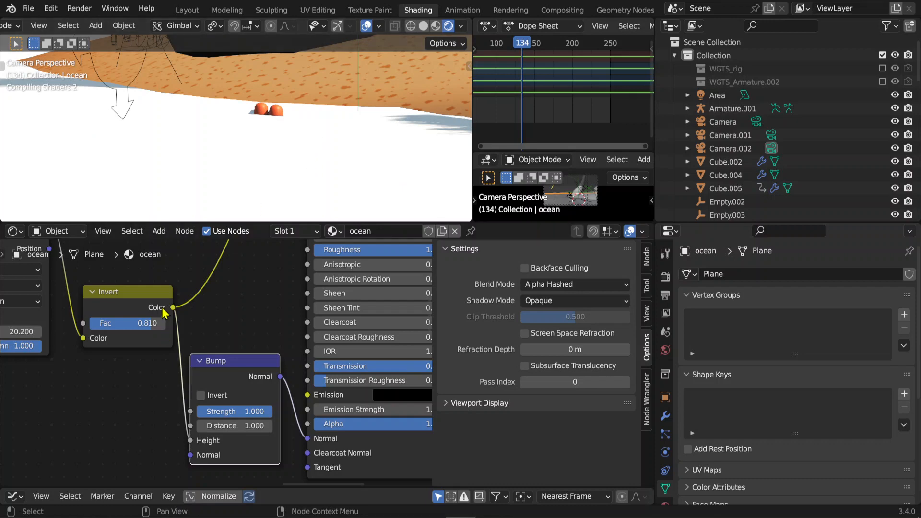
Insert a ColorRamp node between the Invert node's Color output and the duplicated Principled BSDF's Base Color.
{"action": "scroll", "coordinate": [212, 148], "scroll_direction": "down", "scroll_amount": 1}
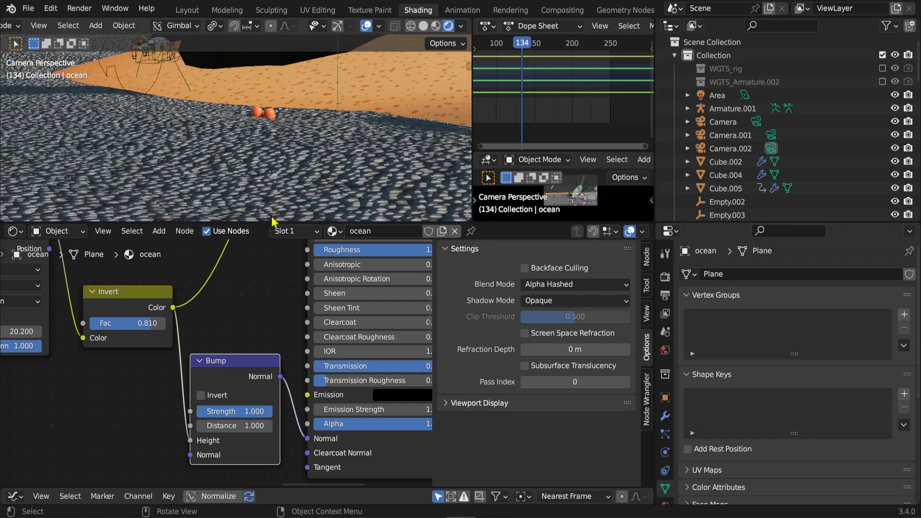
{"action": "middle_click_drag", "start_coordinate": [272, 311], "coordinate": [402, 435]}
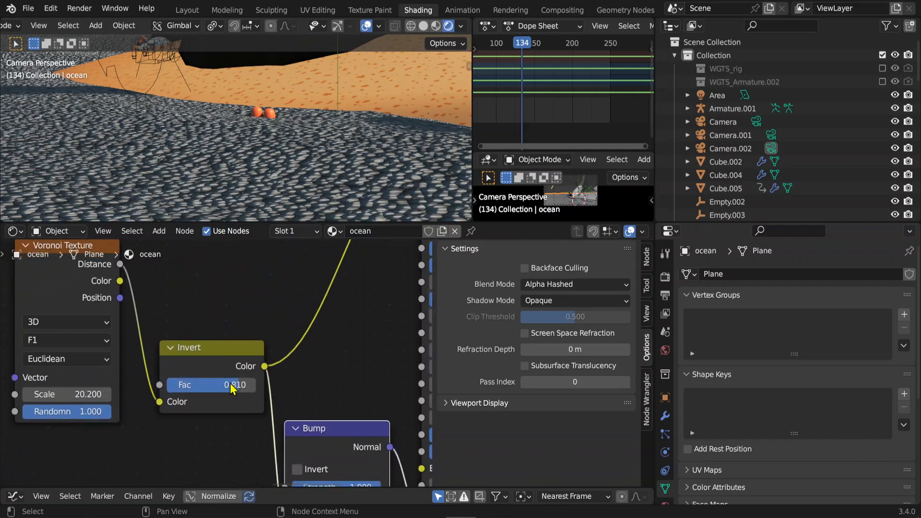
{"action": "left_click_drag", "start_coordinate": [209, 347], "coordinate": [226, 250]}
{"action": "middle_click_drag", "start_coordinate": [338, 259], "coordinate": [247, 378]}
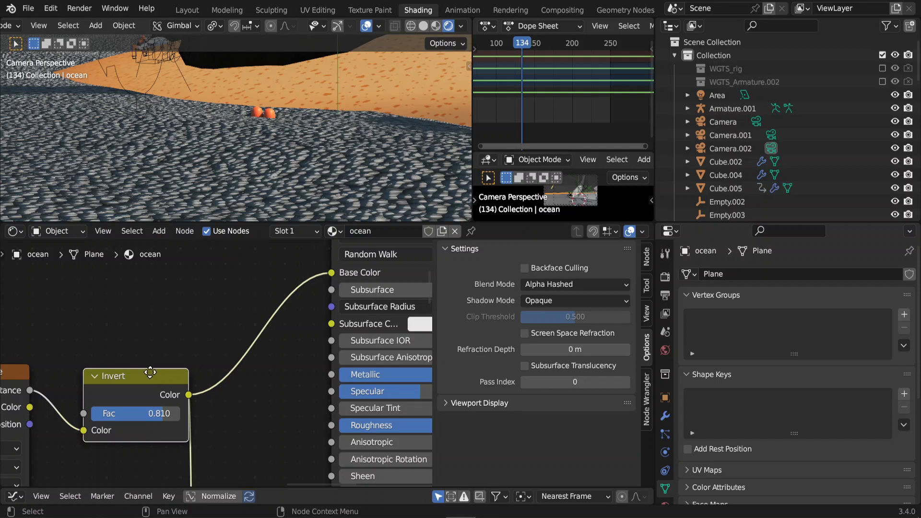
{"action": "left_click_drag", "start_coordinate": [150, 372], "coordinate": [118, 360]}
{"action": "key", "text": "shift+a"}
{"action": "mouse_move", "coordinate": [169, 358]}
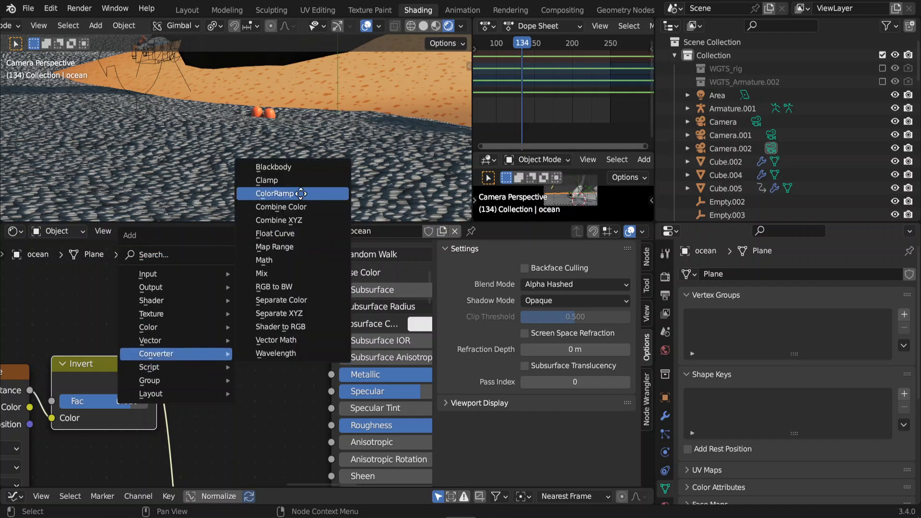
{"action": "left_click", "coordinate": [301, 194]}
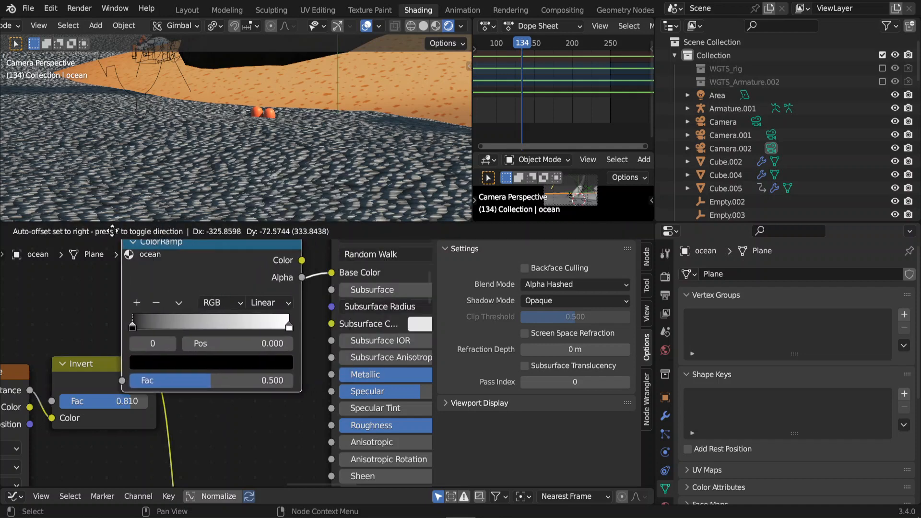
{"action": "left_click", "coordinate": [55, 177]}
{"action": "middle_click_drag", "start_coordinate": [215, 285], "coordinate": [235, 337]}
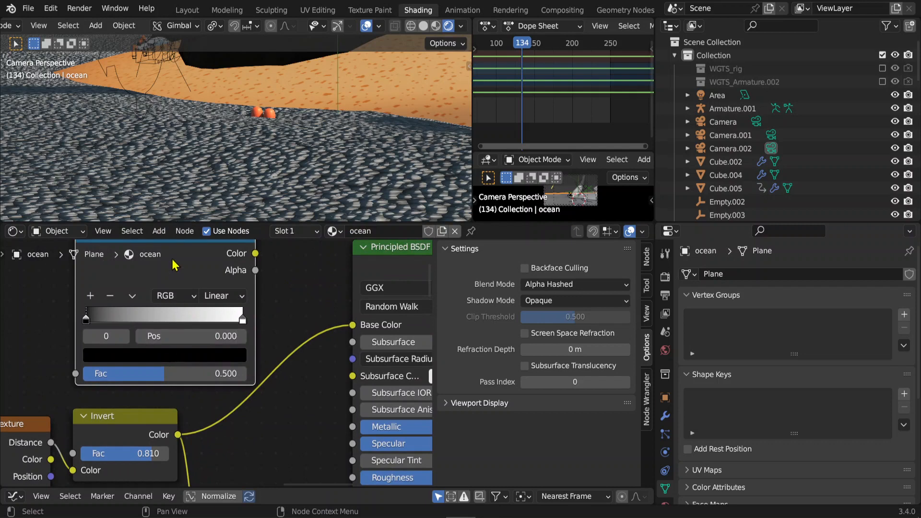
{"action": "left_click_drag", "start_coordinate": [173, 260], "coordinate": [212, 273]}
{"action": "middle_click_drag", "start_coordinate": [306, 331], "coordinate": [146, 348]}
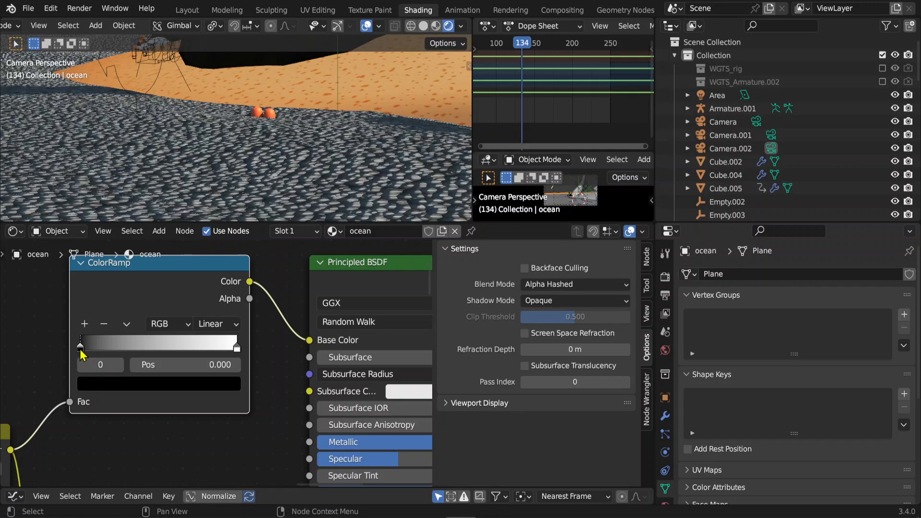
Bring the ColorRamp's stops close together, with the black stop at 0.344 and the white stop at 0.411.
{"action": "mouse_move", "coordinate": [82, 355]}
{"action": "left_mouse_down"}
{"action": "mouse_move", "coordinate": [108, 353]}
{"action": "mouse_move", "coordinate": [83, 354]}
{"action": "left_mouse_up"}
{"action": "left_click", "coordinate": [212, 354]}
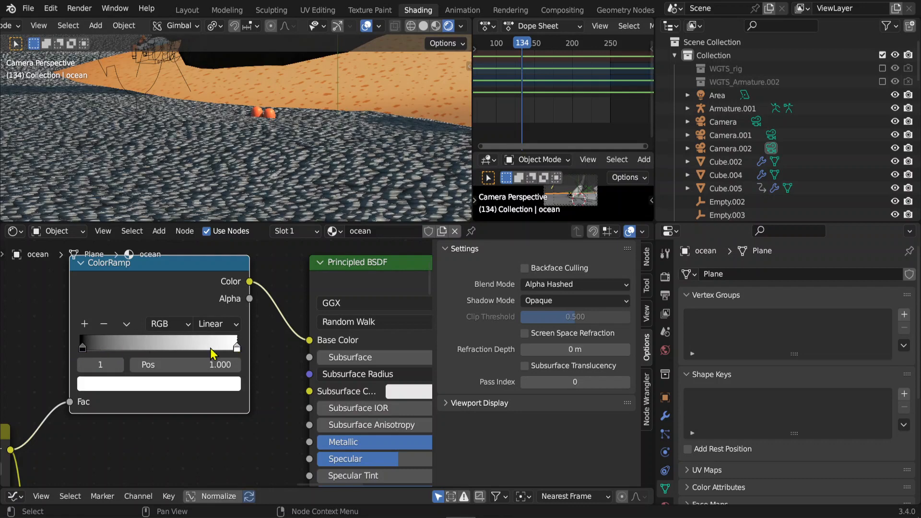
{"action": "left_click_drag", "start_coordinate": [212, 354], "coordinate": [125, 347]}
{"action": "scroll", "coordinate": [186, 185], "scroll_direction": "up", "scroll_amount": 3}
{"action": "middle_click_drag", "start_coordinate": [217, 159], "coordinate": [286, 96], "text": "shift"}
{"action": "left_click_drag", "start_coordinate": [124, 349], "coordinate": [142, 355]}
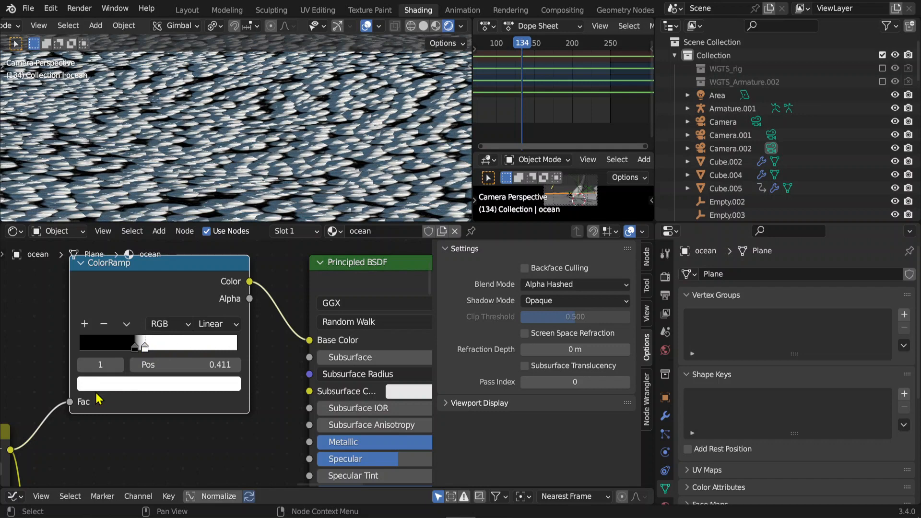
Change the color of the ColorRamp's black stop to light grey.
{"action": "left_click", "coordinate": [135, 347]}
{"action": "left_click", "coordinate": [102, 383]}
{"action": "left_click_drag", "start_coordinate": [207, 264], "coordinate": [204, 180]}
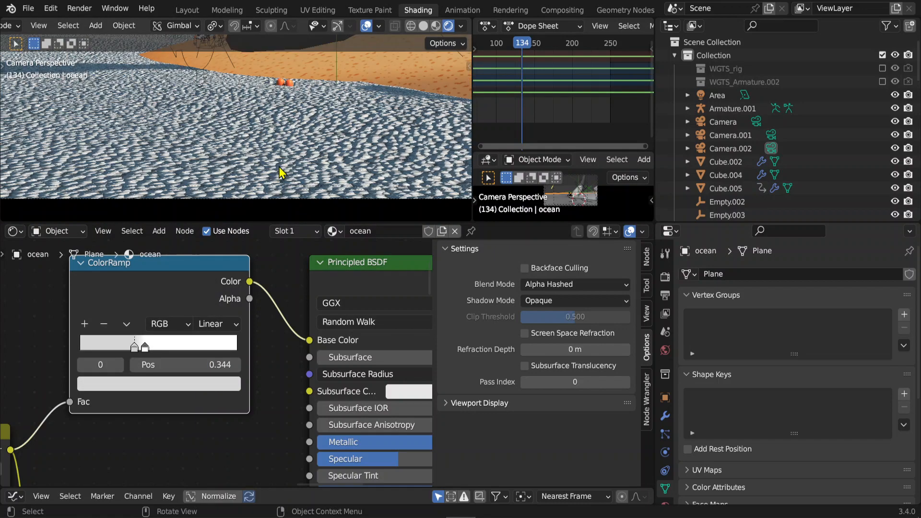
Shift both ColorRamp stops toward the middle of the gradient, with the light grey stop at 0.468.
{"action": "left_click_drag", "start_coordinate": [134, 346], "coordinate": [157, 347]}
{"action": "left_click", "coordinate": [145, 346]}
{"action": "scroll", "coordinate": [223, 150], "scroll_direction": "down", "scroll_amount": 2}
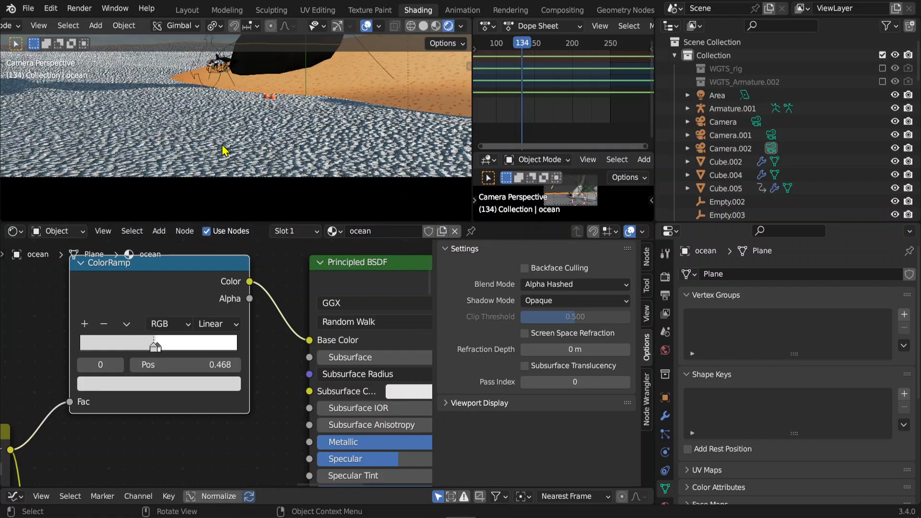
{"action": "scroll", "coordinate": [306, 149], "scroll_direction": "up", "scroll_amount": 3}
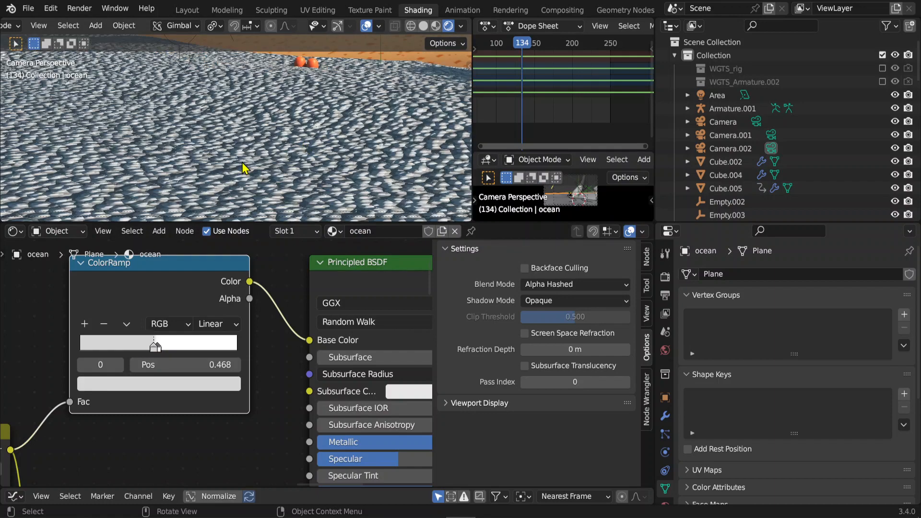
{"action": "scroll", "coordinate": [245, 168], "scroll_direction": "up", "scroll_amount": 3}
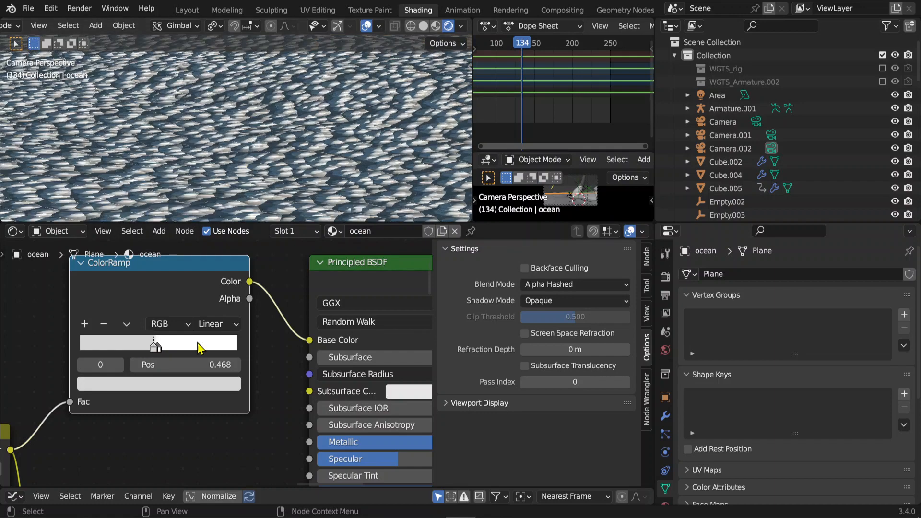
Set the foam Voronoi Texture's Scale to 30.400, duplicate the node above it, and move both away from the Invert node.
{"action": "middle_click_drag", "start_coordinate": [80, 402], "coordinate": [427, 254]}
{"action": "left_click_drag", "start_coordinate": [224, 438], "coordinate": [275, 438]}
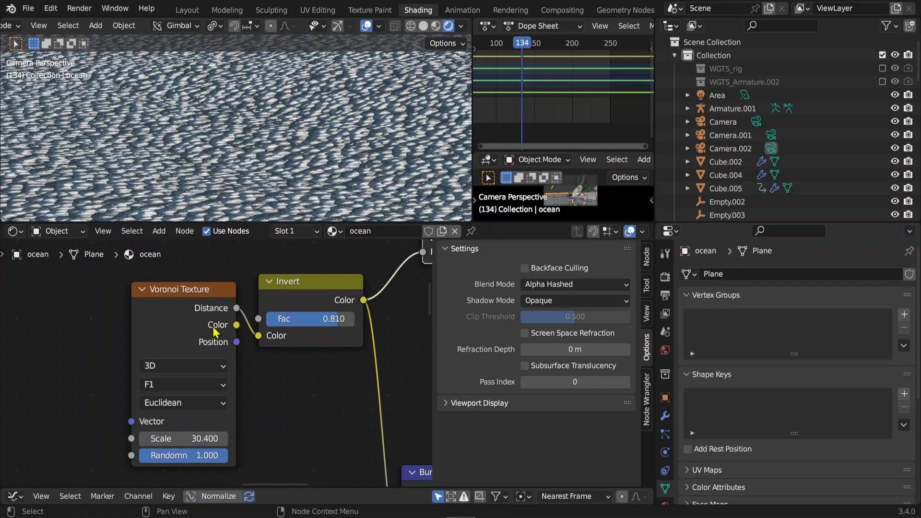
{"action": "left_click_drag", "start_coordinate": [193, 291], "coordinate": [127, 324]}
{"action": "middle_click_drag", "start_coordinate": [156, 328], "coordinate": [199, 436]}
{"action": "scroll", "coordinate": [199, 435], "scroll_direction": "down", "scroll_amount": 7}
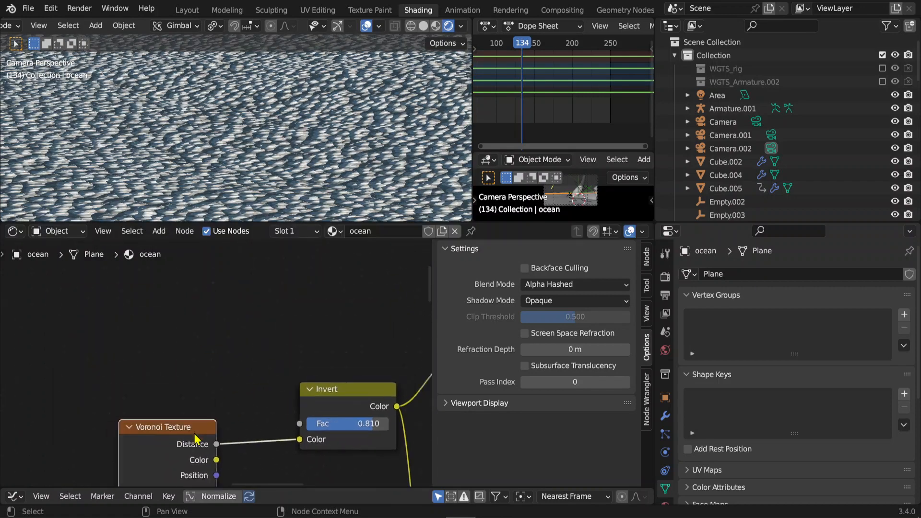
{"action": "key", "text": "shift+d"}
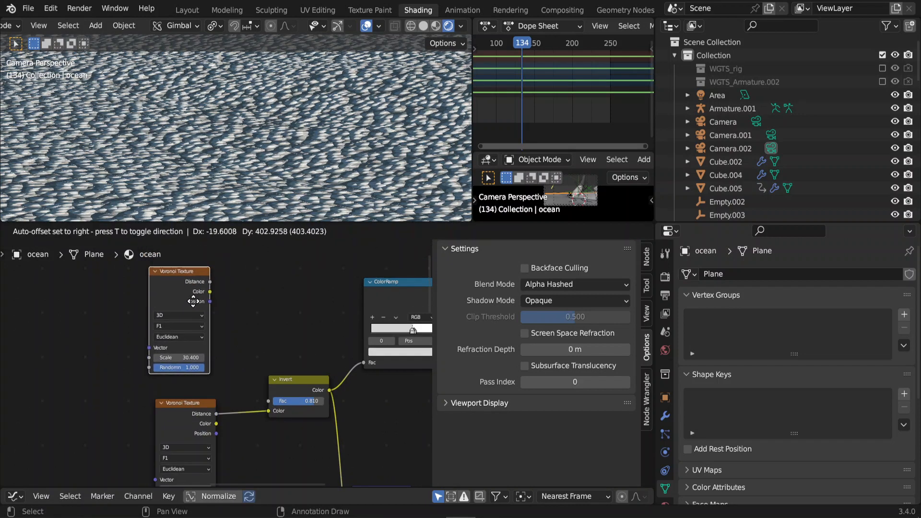
{"action": "left_click", "coordinate": [200, 373]}
{"action": "left_click", "coordinate": [186, 402], "text": "shift"}
{"action": "key", "text": "g"}
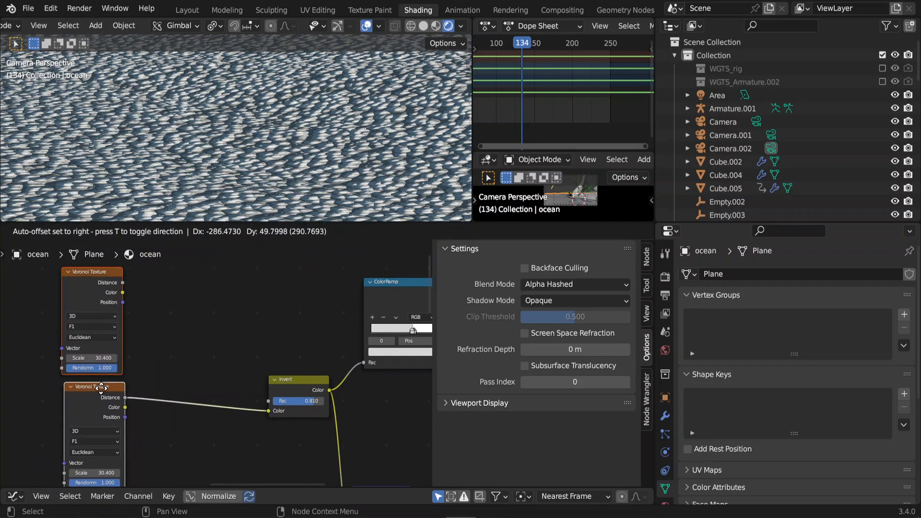
{"action": "left_click", "coordinate": [92, 386]}
Add a Mix Color node between the two Voronoi Textures and the Invert node.
{"action": "key", "text": "shift+a"}
{"action": "mouse_move", "coordinate": [127, 296]}
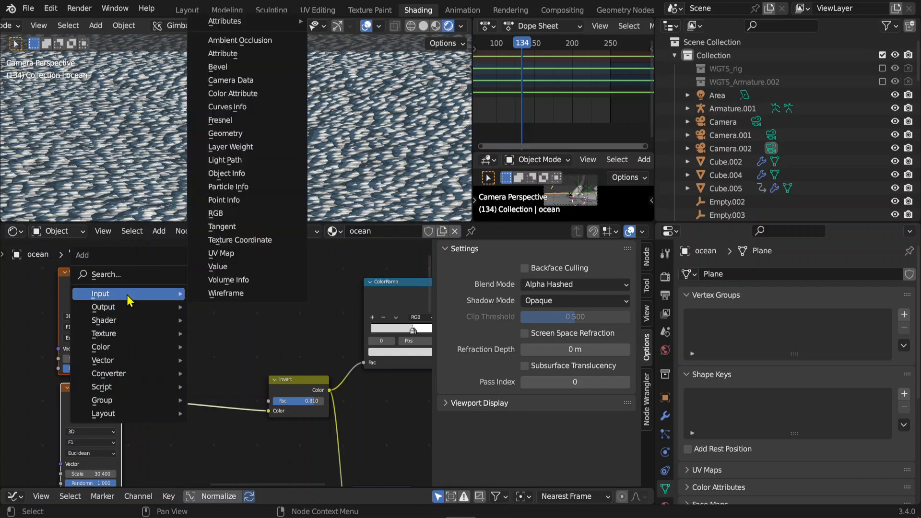
{"action": "mouse_move", "coordinate": [110, 354]}
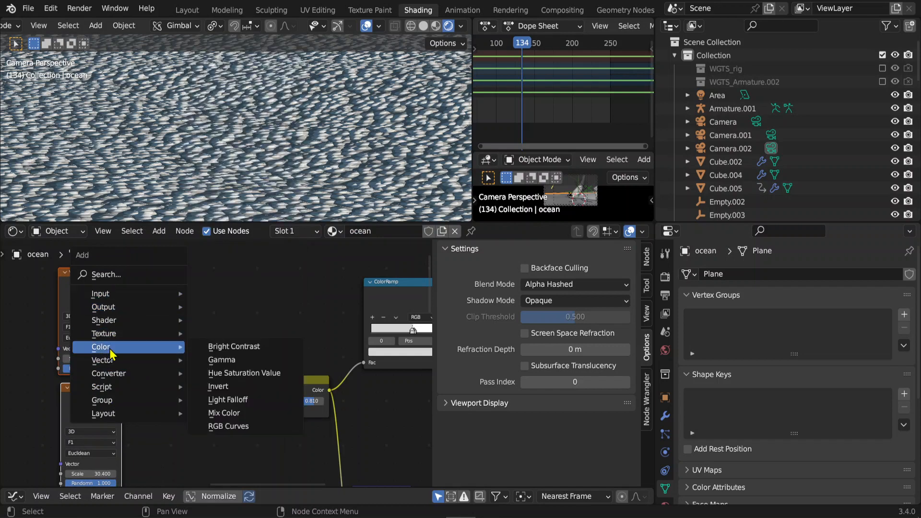
{"action": "left_click", "coordinate": [224, 413]}
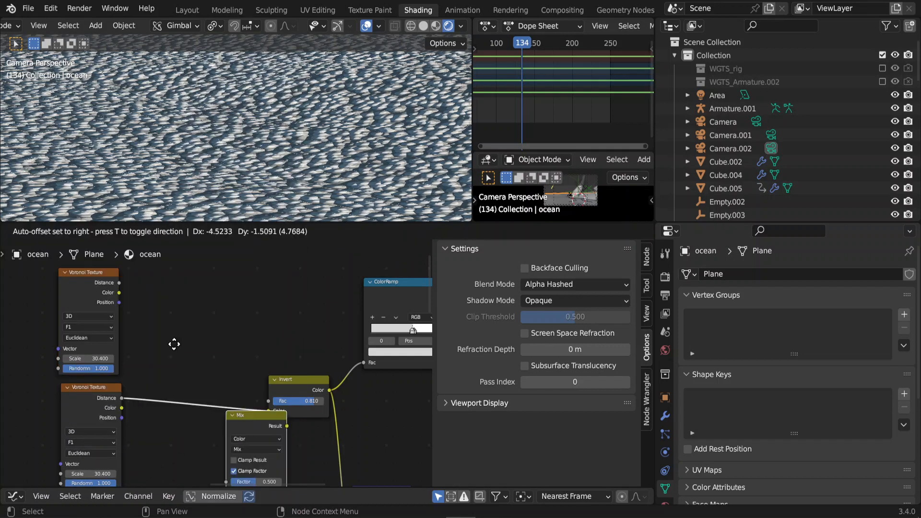
{"action": "left_click", "coordinate": [167, 296]}
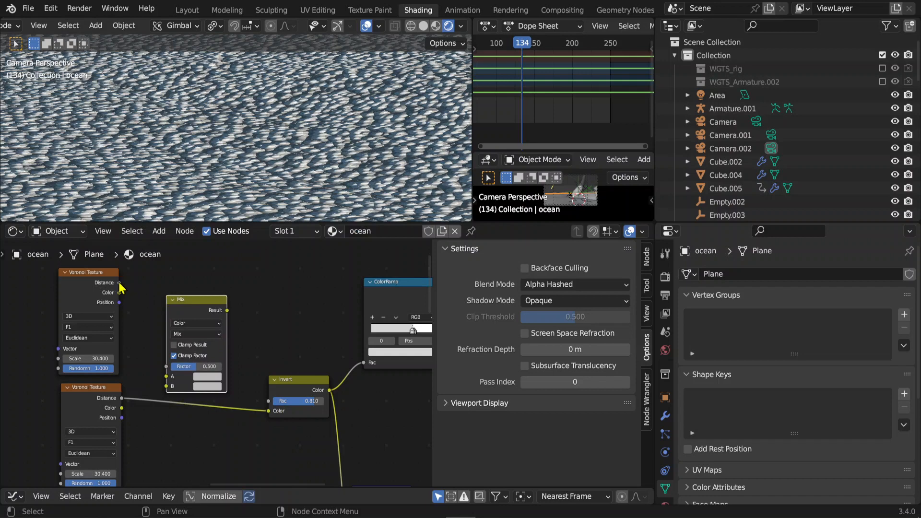
Connect the upper Voronoi's Distance to the Mix node's A and the lower one's Distance to B, and preview the mix.
{"action": "left_click_drag", "start_coordinate": [120, 283], "coordinate": [167, 378]}
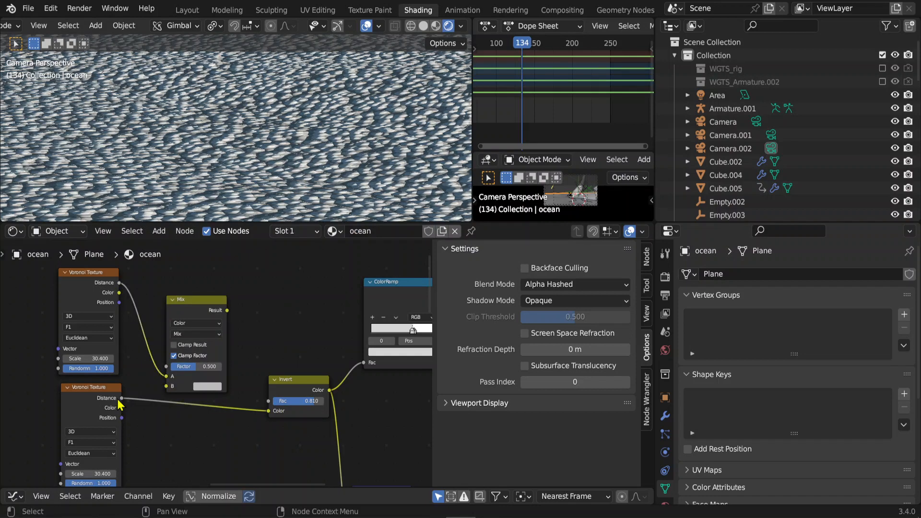
{"action": "left_click_drag", "start_coordinate": [122, 398], "coordinate": [166, 386]}
{"action": "left_click", "coordinate": [188, 304], "text": "ctrl+shift"}
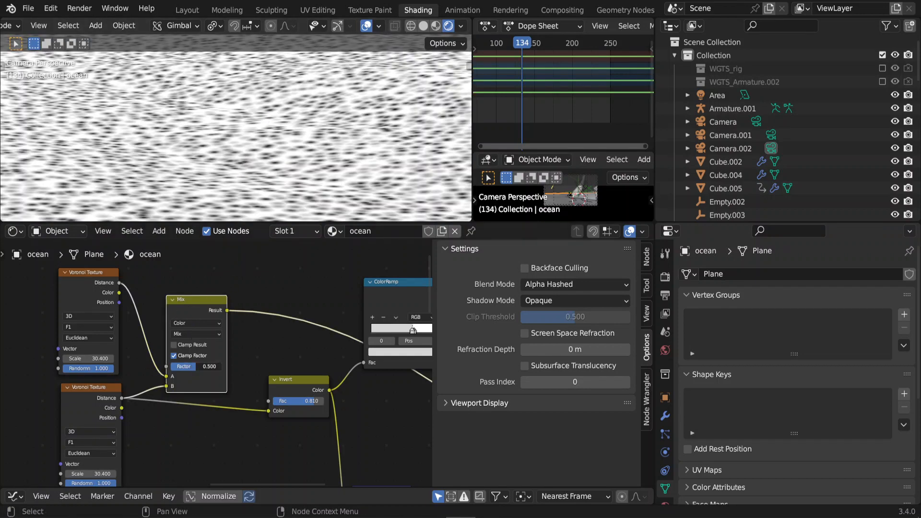
Set the upper Voronoi's Scale to 41.200, the Mix Factor to 0.629, and the lower Voronoi's Scale to 19.500.
{"action": "scroll", "coordinate": [115, 365], "scroll_direction": "up", "scroll_amount": 2}
{"action": "left_click_drag", "start_coordinate": [53, 357], "coordinate": [77, 358]}
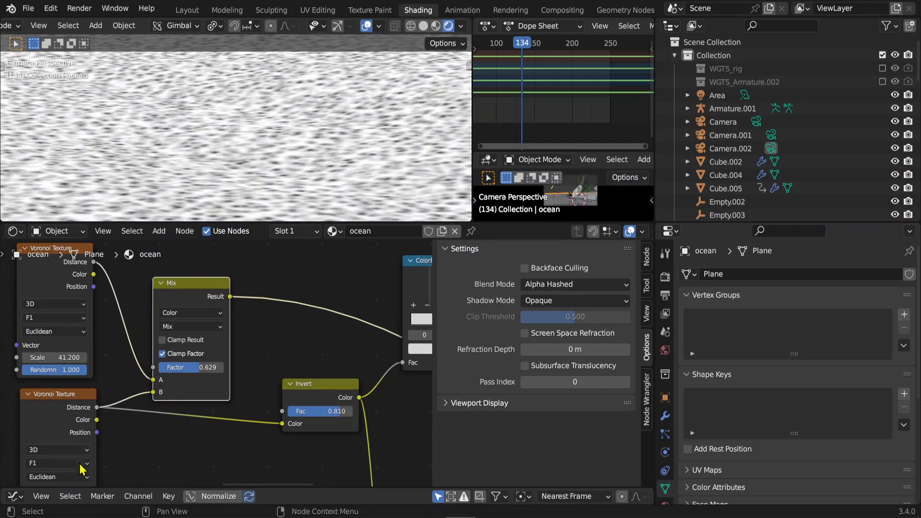
{"action": "middle_click_drag", "start_coordinate": [82, 470], "coordinate": [152, 348]}
{"action": "left_click_drag", "start_coordinate": [134, 381], "coordinate": [107, 382]}
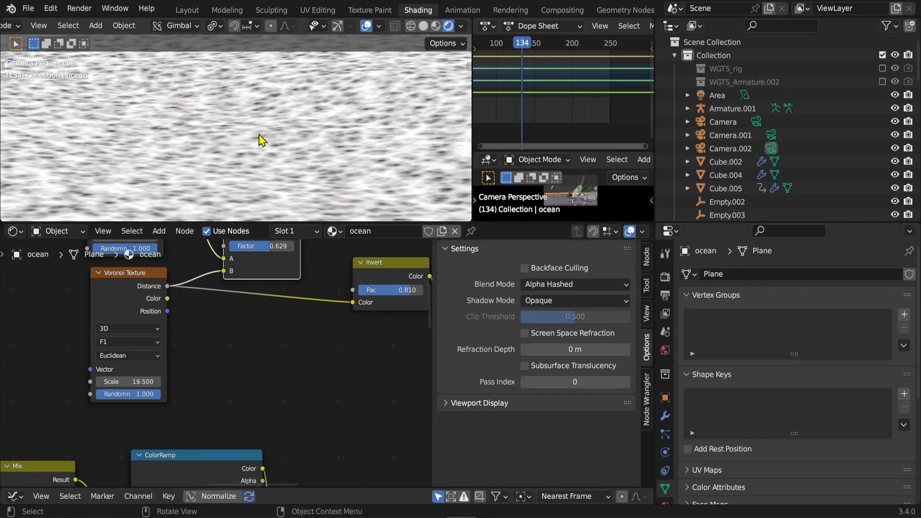
{"action": "middle_click_drag", "start_coordinate": [298, 273], "coordinate": [230, 334]}
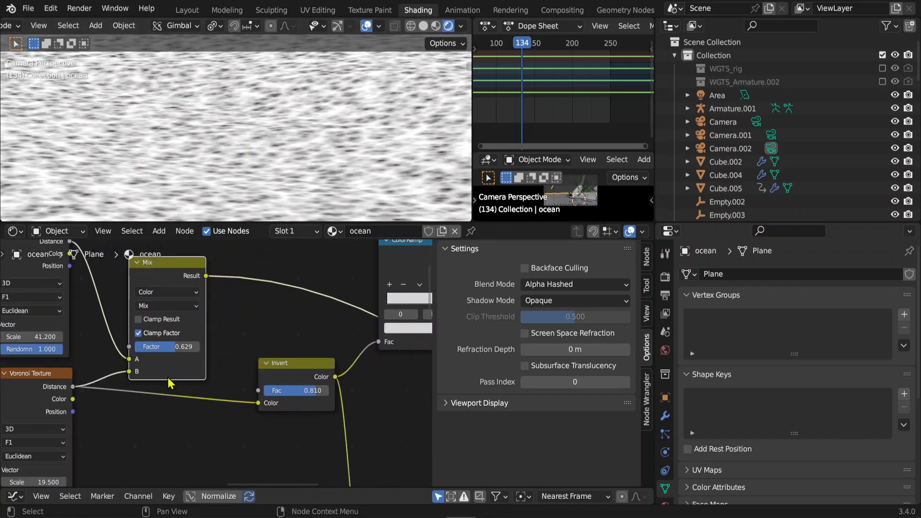
Connect the Mix node's Result to the ColorRamp's Fac, and preview the ColorRamp and the duplicated Principled BSDF.
{"action": "middle_click_drag", "start_coordinate": [360, 302], "coordinate": [299, 319]}
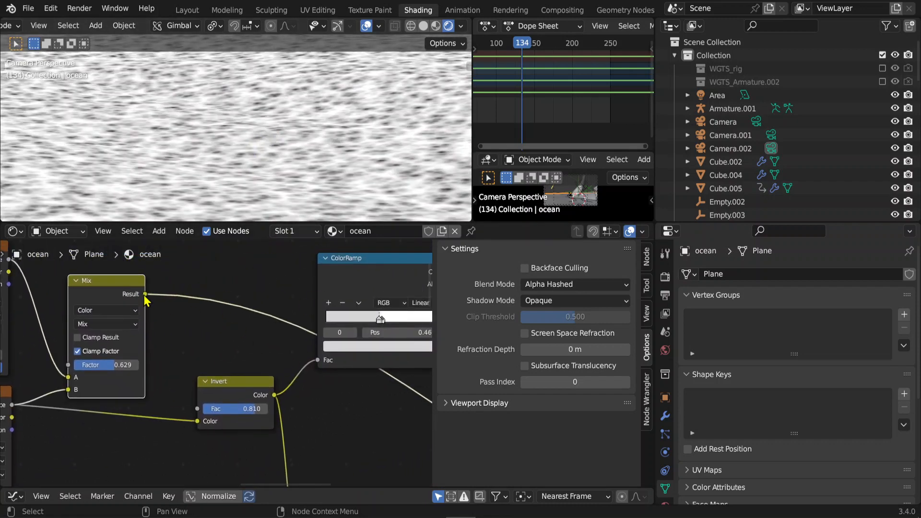
{"action": "left_click_drag", "start_coordinate": [145, 294], "coordinate": [318, 360]}
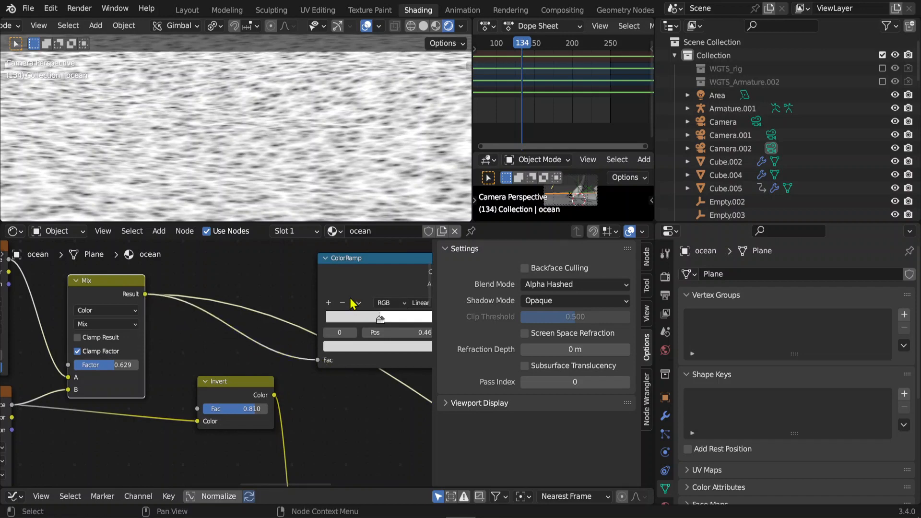
{"action": "left_click", "coordinate": [356, 280], "text": "ctrl+shift"}
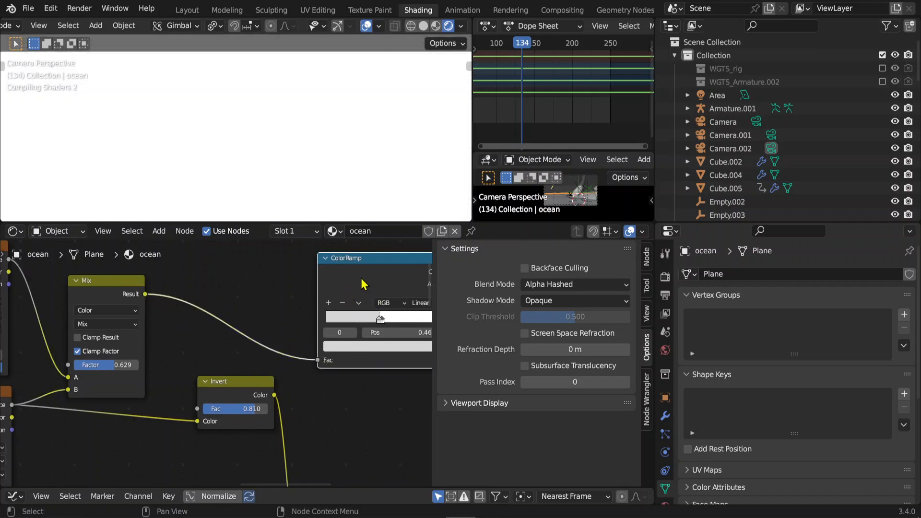
{"action": "middle_click_drag", "start_coordinate": [373, 285], "coordinate": [267, 277]}
{"action": "scroll", "coordinate": [207, 363], "scroll_direction": "down", "scroll_amount": 3}
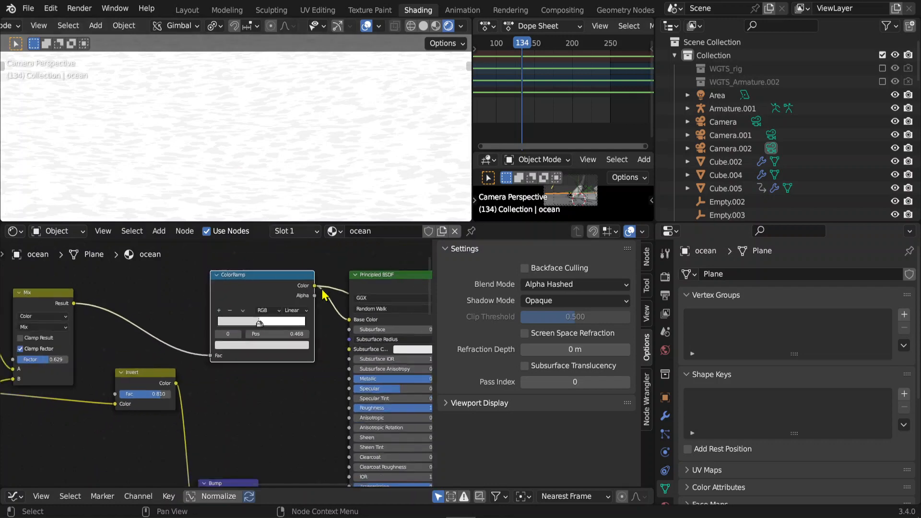
{"action": "left_click", "coordinate": [349, 284], "text": "ctrl+shift"}
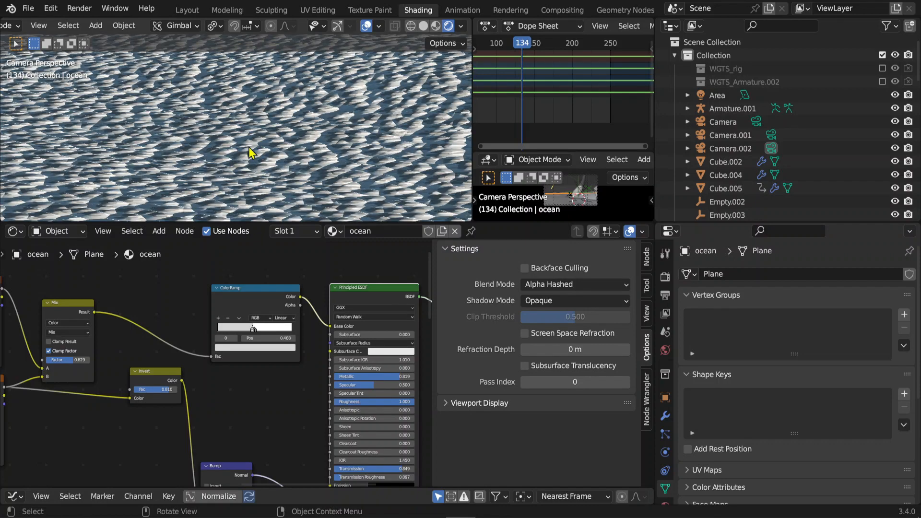
Connect the Mix node's Result to the Invert node's Color, and place the Invert node beside the Bump node.
{"action": "middle_click_drag", "start_coordinate": [146, 380], "coordinate": [258, 339]}
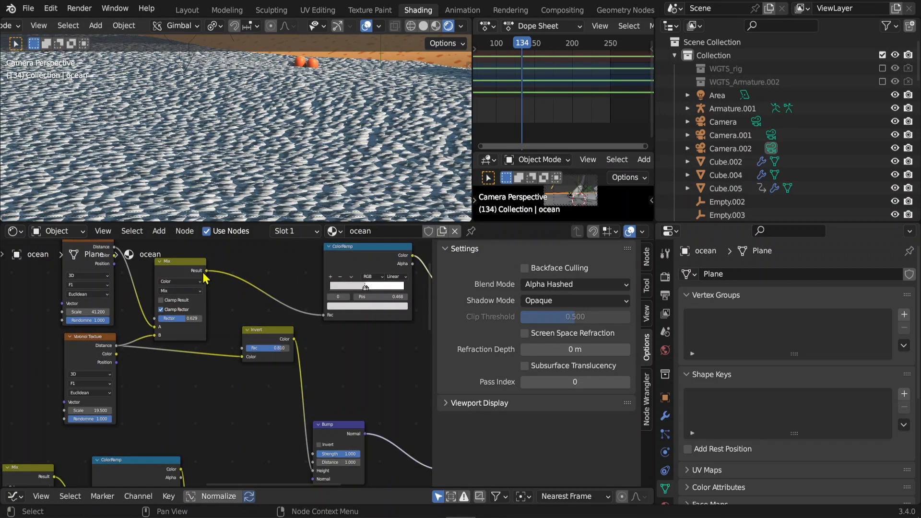
{"action": "left_click_drag", "start_coordinate": [207, 271], "coordinate": [282, 415]}
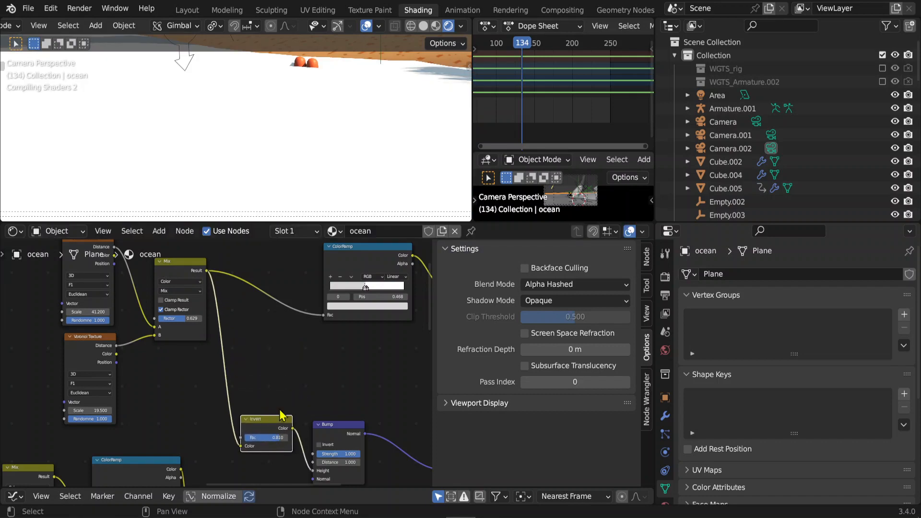
{"action": "middle_click_drag", "start_coordinate": [290, 424], "coordinate": [287, 360]}
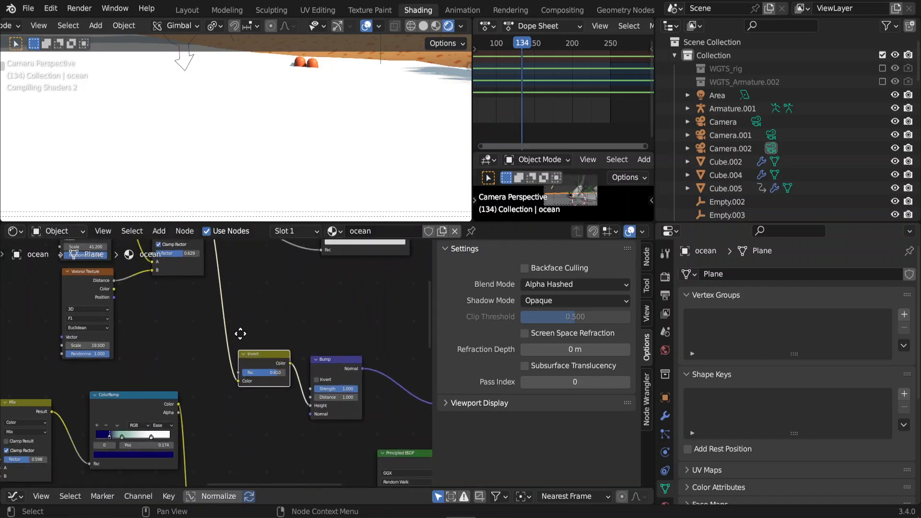
{"action": "left_click_drag", "start_coordinate": [245, 336], "coordinate": [246, 342]}
{"action": "middle_click_drag", "start_coordinate": [251, 343], "coordinate": [240, 388]}
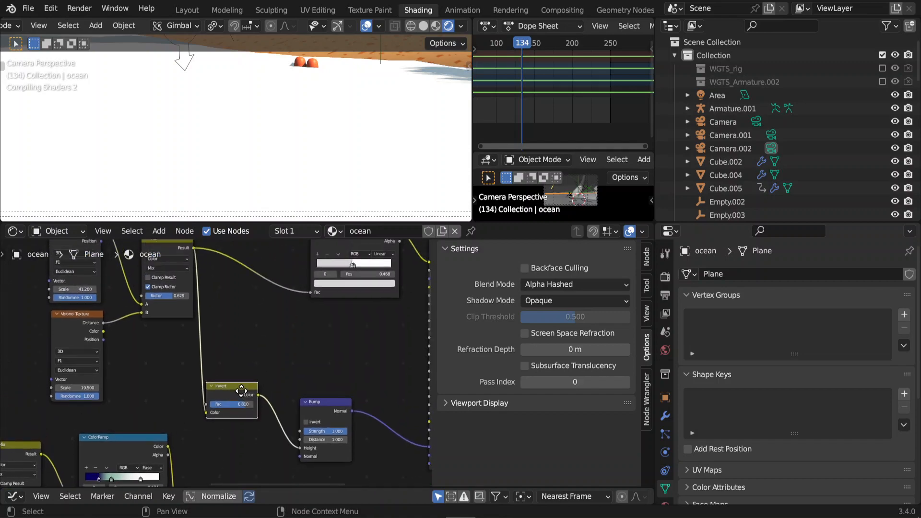
Set the Bump node's Strength to 0.423 and its Distance to 0.060 to soften the foam relief.
{"action": "scroll", "coordinate": [336, 158], "scroll_direction": "up", "scroll_amount": 5}
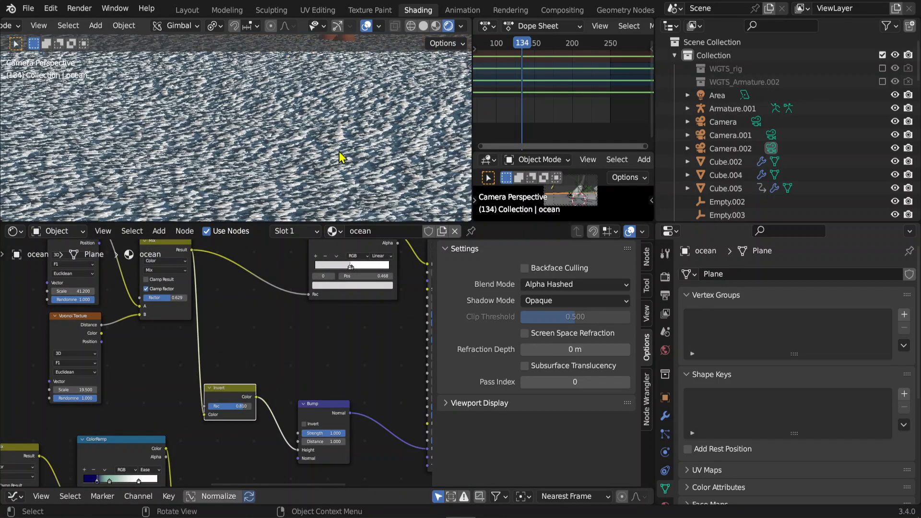
{"action": "scroll", "coordinate": [339, 166], "scroll_direction": "down", "scroll_amount": 4}
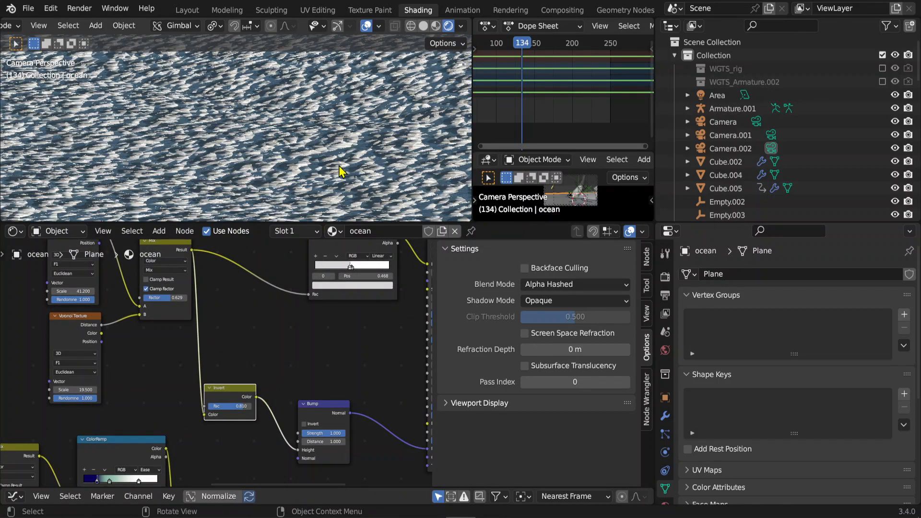
{"action": "middle_click_drag", "start_coordinate": [304, 443], "coordinate": [285, 410]}
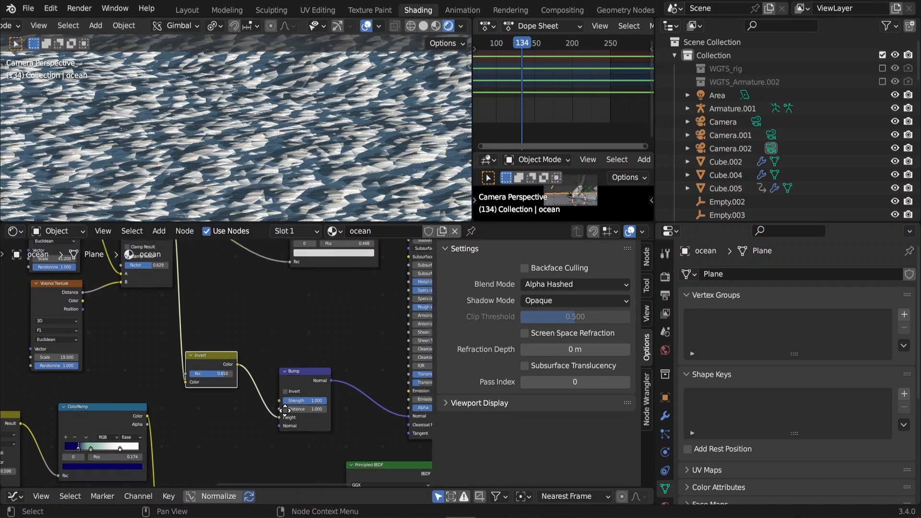
{"action": "scroll", "coordinate": [284, 410], "scroll_direction": "up", "scroll_amount": 4}
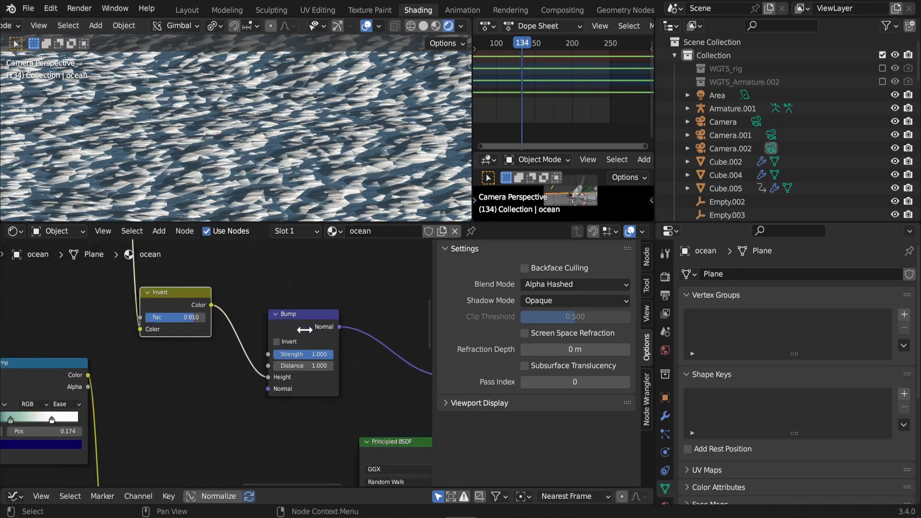
{"action": "mouse_move", "coordinate": [378, 349]}
{"action": "left_mouse_down"}
{"action": "mouse_move", "coordinate": [331, 349]}
{"action": "mouse_move", "coordinate": [353, 365]}
{"action": "mouse_move", "coordinate": [331, 367]}
{"action": "mouse_move", "coordinate": [378, 371]}
{"action": "mouse_move", "coordinate": [334, 371]}
{"action": "mouse_move", "coordinate": [357, 368]}
{"action": "mouse_move", "coordinate": [367, 351]}
{"action": "mouse_move", "coordinate": [344, 349]}
{"action": "mouse_move", "coordinate": [362, 349]}
{"action": "left_mouse_up"}
Set the foam Principled BSDF's Roughness to 0.462, Specular to 0.142 and Metallic to 0.271.
{"action": "scroll", "coordinate": [343, 371], "scroll_direction": "down", "scroll_amount": 9}
{"action": "middle_click_drag", "start_coordinate": [346, 389], "coordinate": [146, 442]}
{"action": "scroll", "coordinate": [298, 388], "scroll_direction": "up", "scroll_amount": 3}
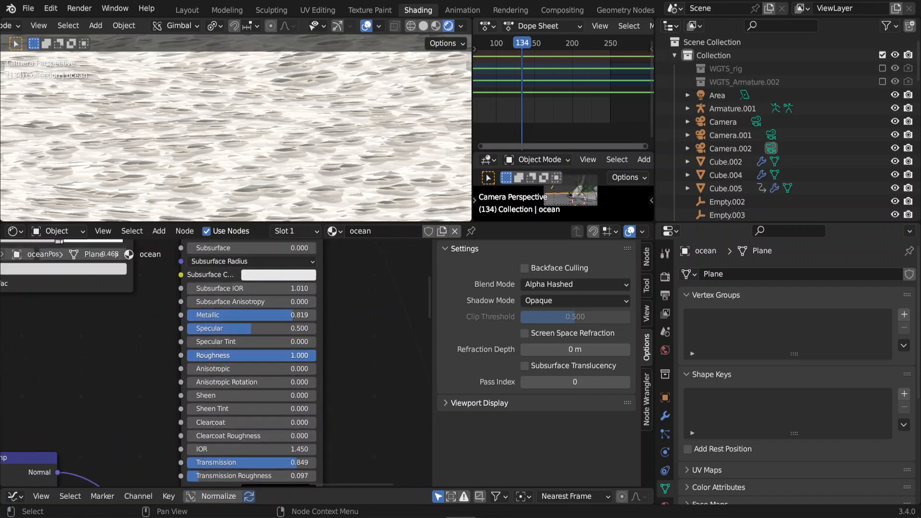
{"action": "mouse_move", "coordinate": [311, 355]}
{"action": "left_mouse_down"}
{"action": "mouse_move", "coordinate": [191, 356]}
{"action": "mouse_move", "coordinate": [247, 355]}
{"action": "left_mouse_up"}
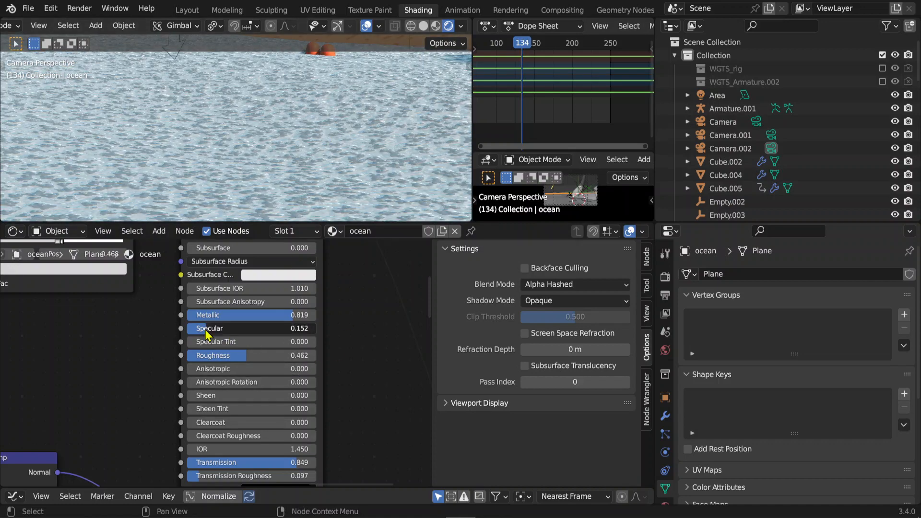
{"action": "left_click_drag", "start_coordinate": [206, 333], "coordinate": [204, 333]}
{"action": "mouse_move", "coordinate": [289, 314]}
{"action": "left_mouse_down"}
{"action": "mouse_move", "coordinate": [202, 315]}
{"action": "mouse_move", "coordinate": [220, 315]}
{"action": "left_mouse_up"}
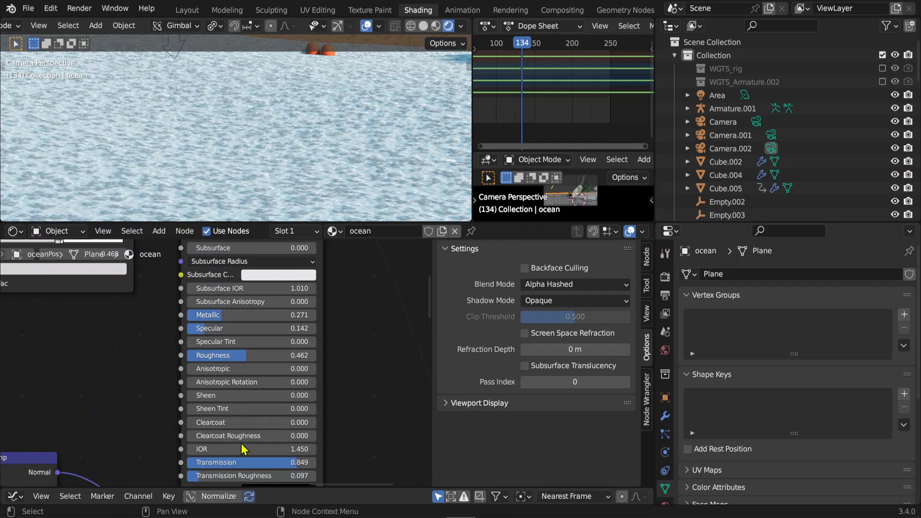
Set the foam Principled BSDF's Sheen to 0.308, Sheen Tint to 0.425 and Emission Strength to 4.600.
{"action": "left_click_drag", "start_coordinate": [205, 399], "coordinate": [229, 412]}
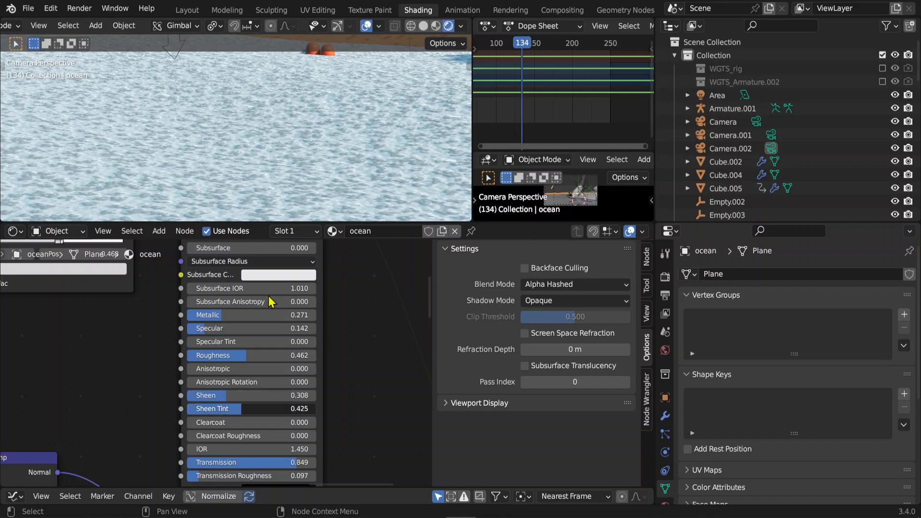
{"action": "left_click_drag", "start_coordinate": [270, 301], "coordinate": [270, 301]}
{"action": "middle_click_drag", "start_coordinate": [323, 107], "coordinate": [291, 147]}
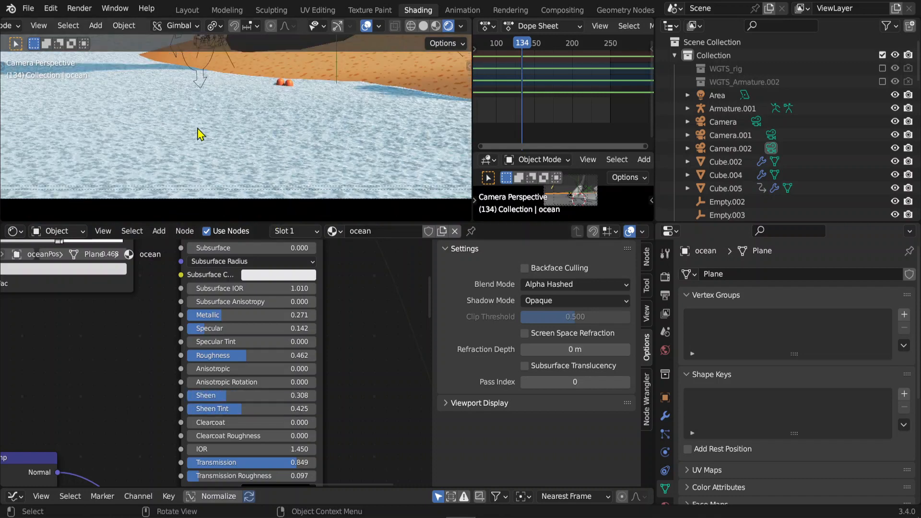
{"action": "middle_click_drag", "start_coordinate": [294, 446], "coordinate": [311, 361]}
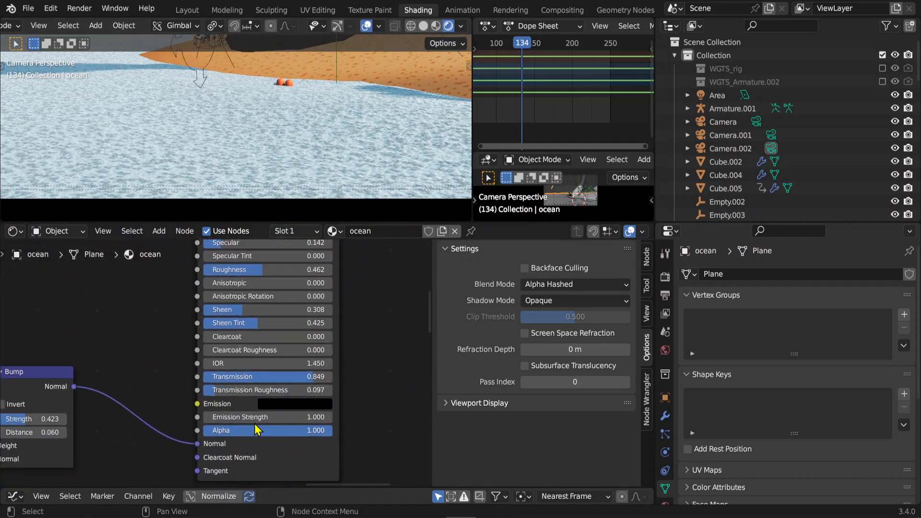
{"action": "left_click_drag", "start_coordinate": [269, 417], "coordinate": [269, 417]}
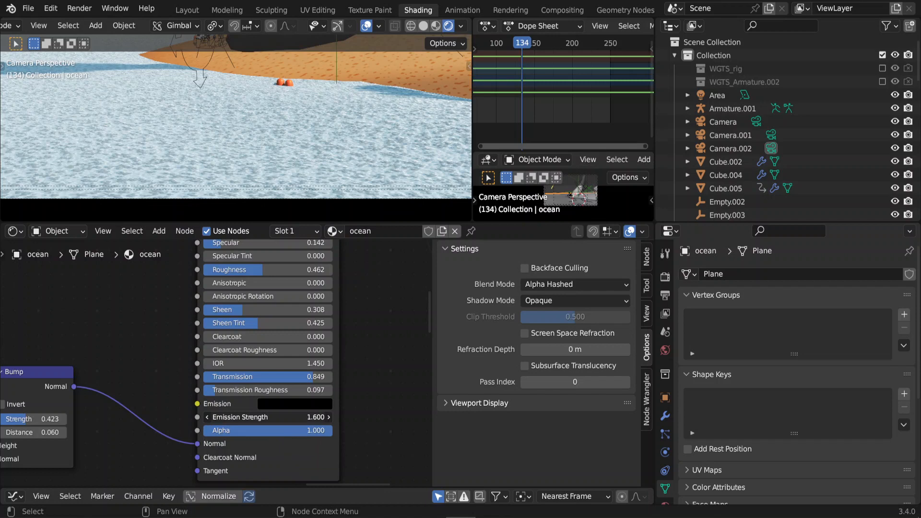
{"action": "left_click_drag", "start_coordinate": [268, 417], "coordinate": [297, 417]}
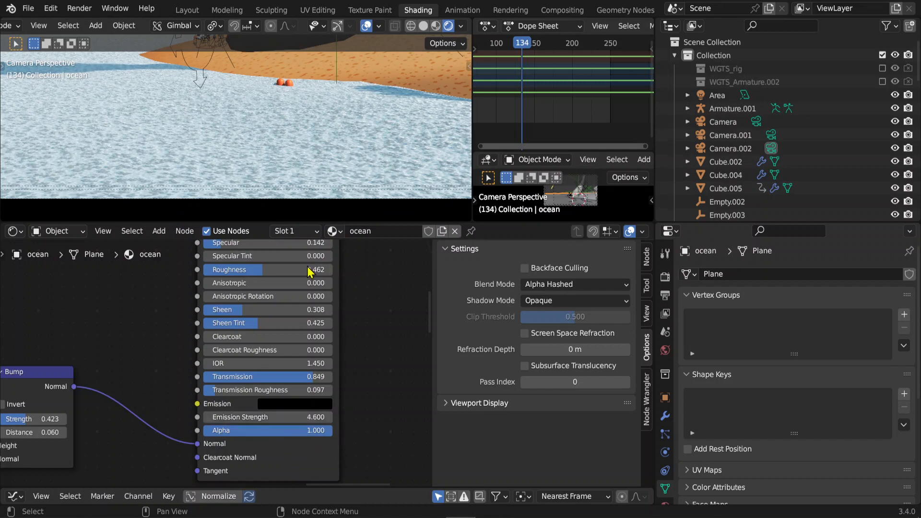
Move the Material Output away from the foam shader and place the water Principled BSDF directly below the foam one.
{"action": "scroll", "coordinate": [298, 113], "scroll_direction": "down", "scroll_amount": 3}
{"action": "scroll", "coordinate": [204, 367], "scroll_direction": "down", "scroll_amount": 2}
{"action": "scroll", "coordinate": [218, 364], "scroll_direction": "down", "scroll_amount": 3}
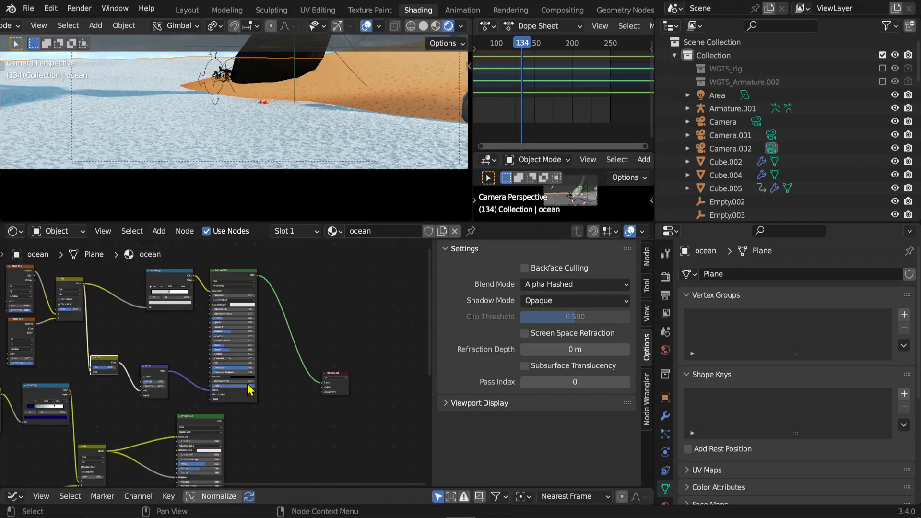
{"action": "left_click_drag", "start_coordinate": [347, 377], "coordinate": [365, 365]}
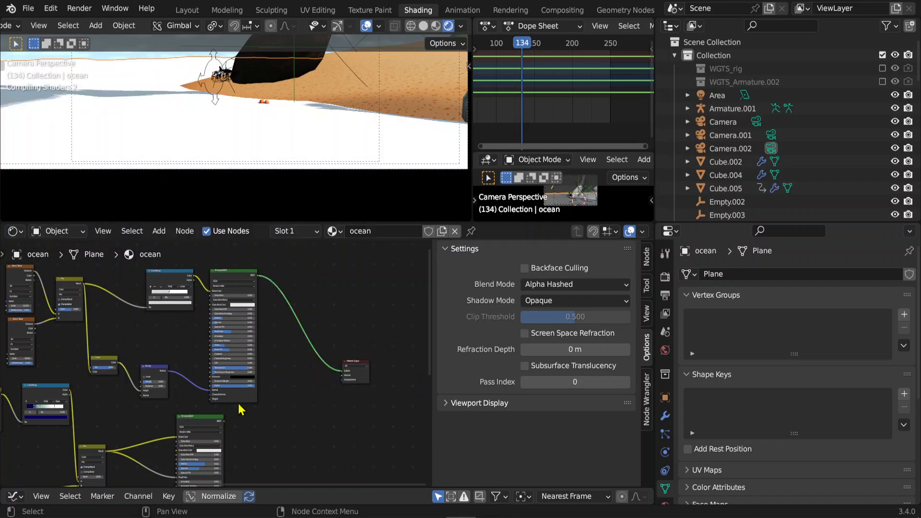
{"action": "left_click_drag", "start_coordinate": [214, 417], "coordinate": [257, 422]}
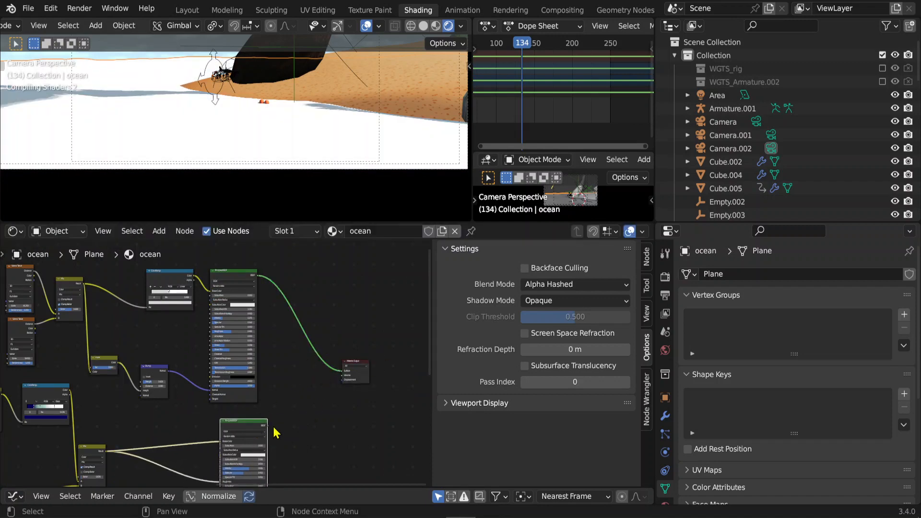
Insert a Mix Shader node on the link between the foam Principled BSDF and the Material Output.
{"action": "key", "text": "shift+a"}
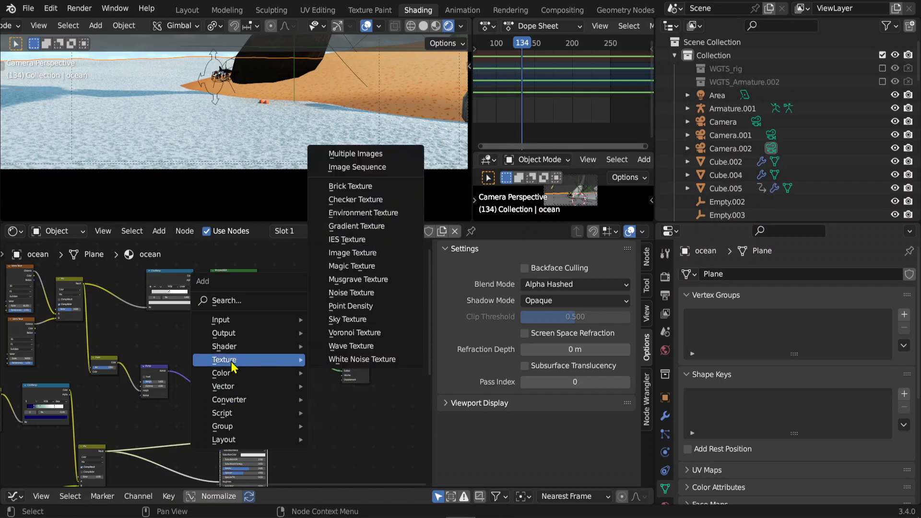
{"action": "mouse_move", "coordinate": [230, 348]}
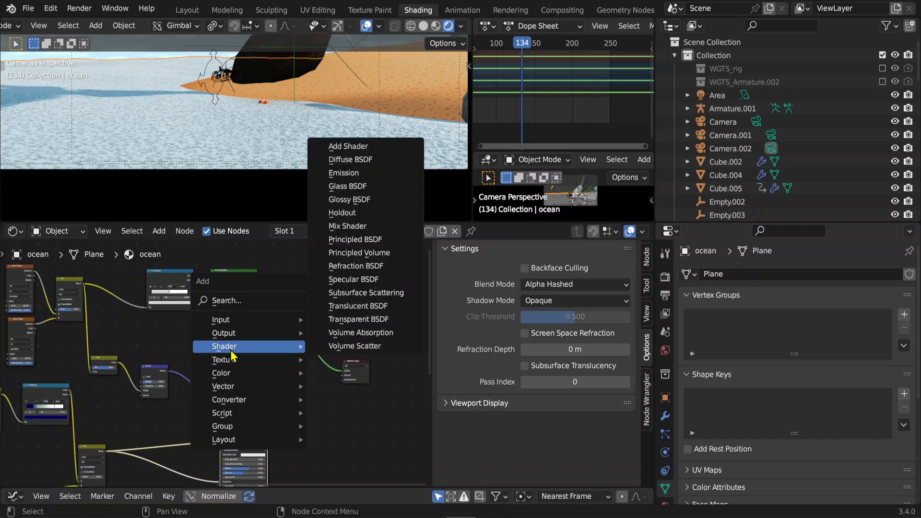
{"action": "left_click", "coordinate": [355, 233]}
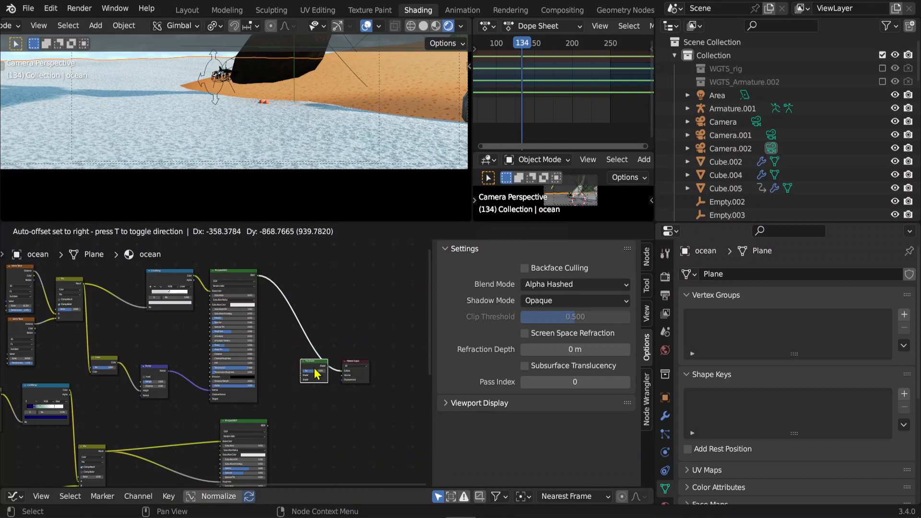
{"action": "left_click", "coordinate": [315, 369]}
Connect the water Principled BSDF to the Mix Shader's second Shader input, and place the Mix Shader closer to it.
{"action": "scroll", "coordinate": [199, 377], "scroll_direction": "up", "scroll_amount": 5}
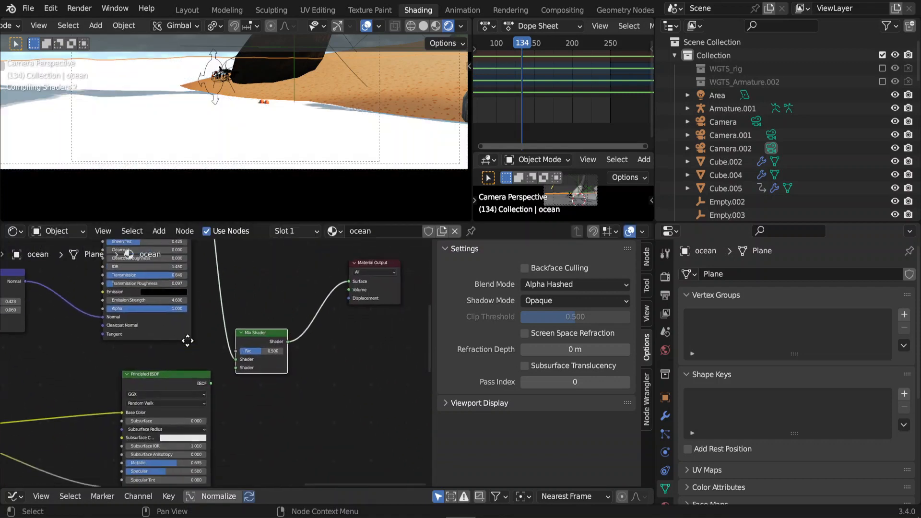
{"action": "left_click_drag", "start_coordinate": [193, 370], "coordinate": [221, 350]}
{"action": "left_click", "coordinate": [187, 368]}
{"action": "middle_click_drag", "start_coordinate": [202, 368], "coordinate": [309, 377]}
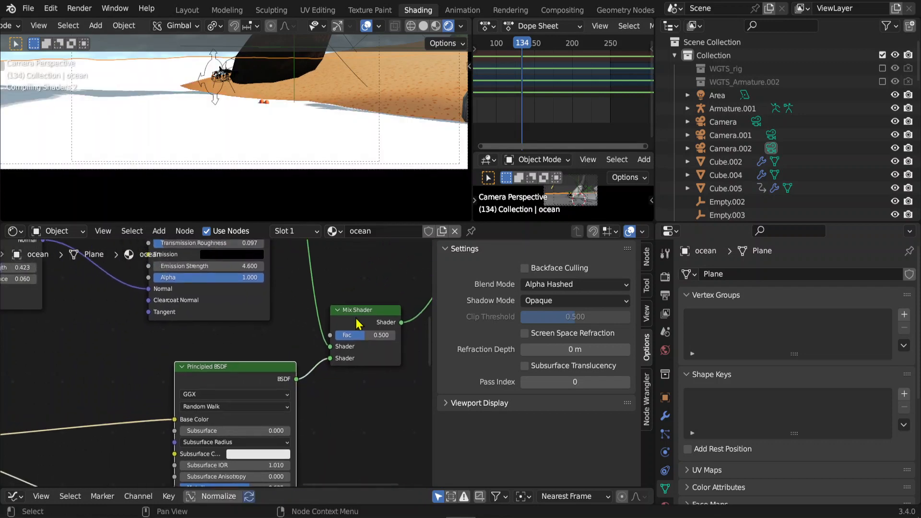
{"action": "left_click_drag", "start_coordinate": [357, 323], "coordinate": [344, 324]}
{"action": "scroll", "coordinate": [215, 367], "scroll_direction": "down", "scroll_amount": 1}
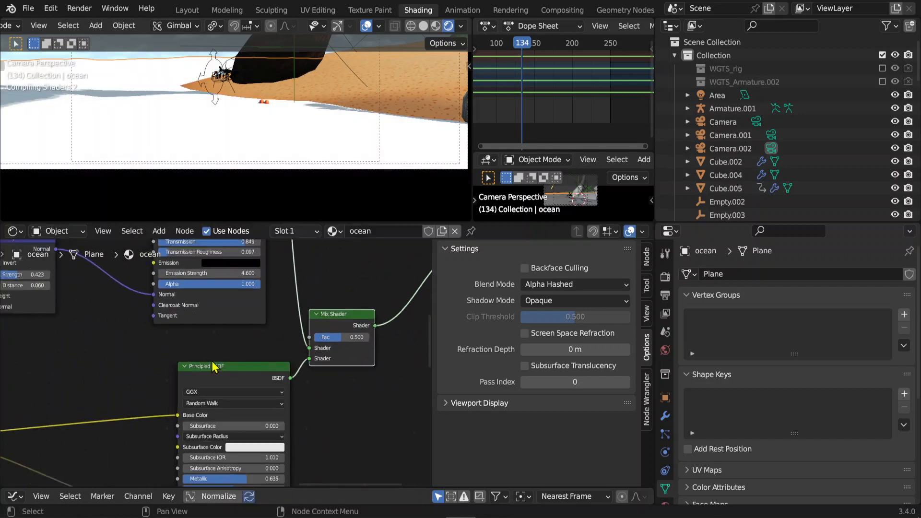
Preview the Mix node that feeds the water ColorRamp, and play the animation to check the foam mask.
{"action": "scroll", "coordinate": [214, 367], "scroll_direction": "down", "scroll_amount": 5}
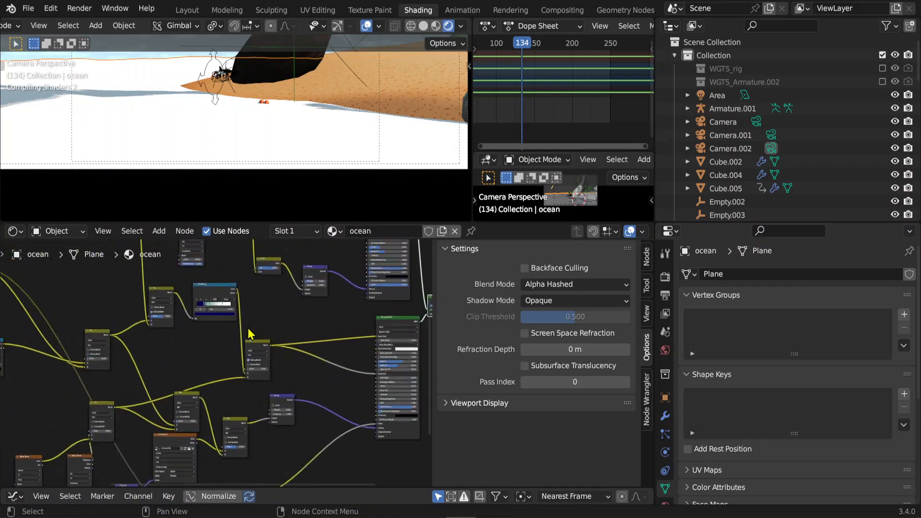
{"action": "scroll", "coordinate": [248, 329], "scroll_direction": "up", "scroll_amount": 6}
{"action": "middle_click_drag", "start_coordinate": [210, 360], "coordinate": [236, 425]}
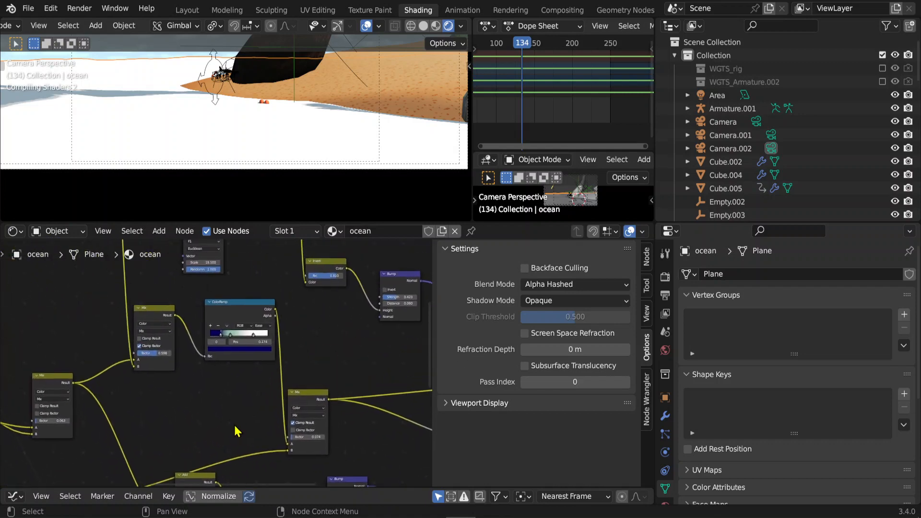
{"action": "left_click", "coordinate": [163, 318], "text": "ctrl+shift"}
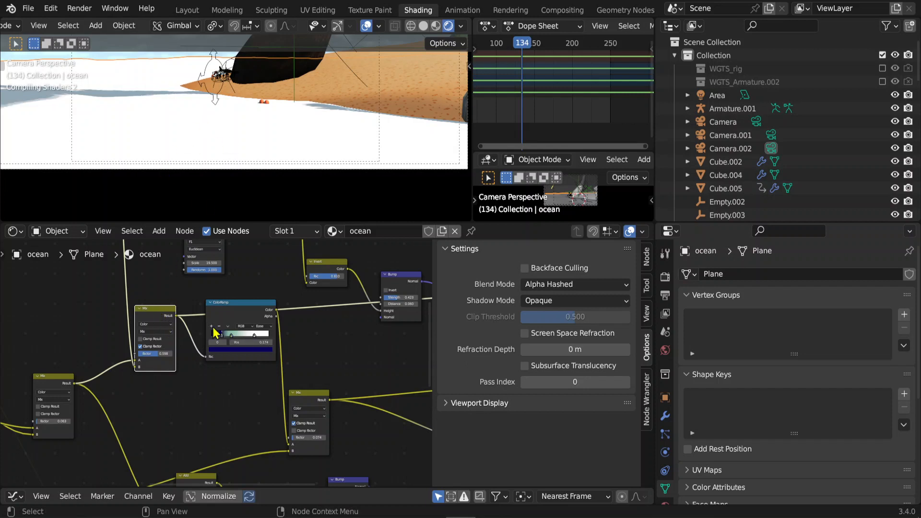
{"action": "scroll", "coordinate": [108, 369], "scroll_direction": "down", "scroll_amount": 1}
{"action": "scroll", "coordinate": [235, 143], "scroll_direction": "down", "scroll_amount": 2}
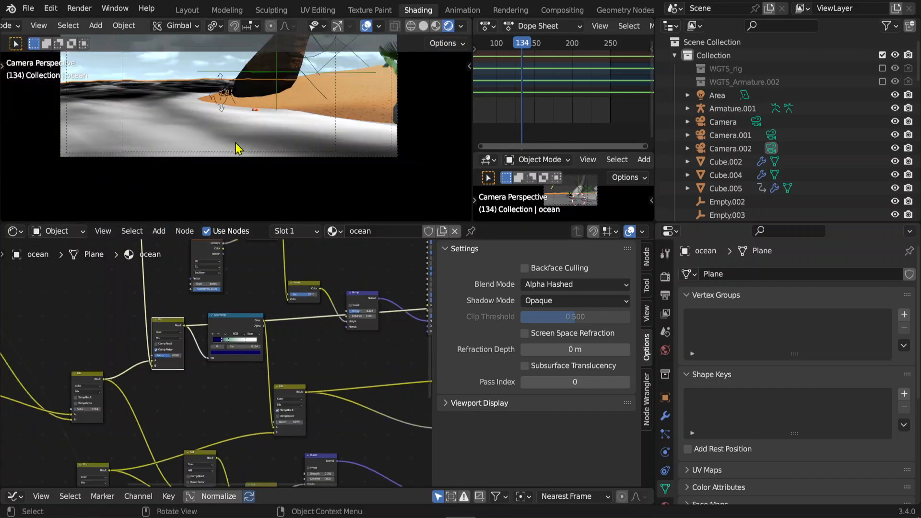
{"action": "key", "text": "space"}
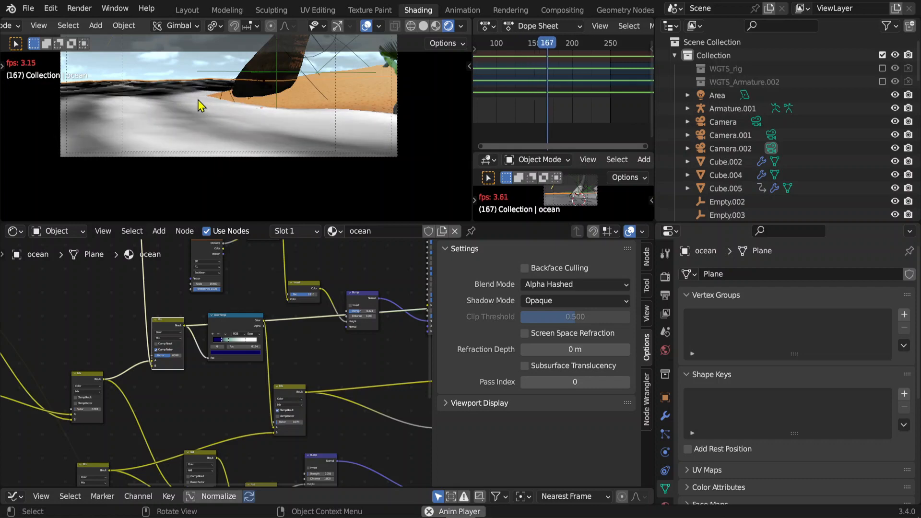
{"action": "key", "text": "space"}
Connect the Result of the Mix node before the water ColorRamp to the Mix Shader's Fac.
{"action": "middle_click_drag", "start_coordinate": [346, 294], "coordinate": [144, 289]}
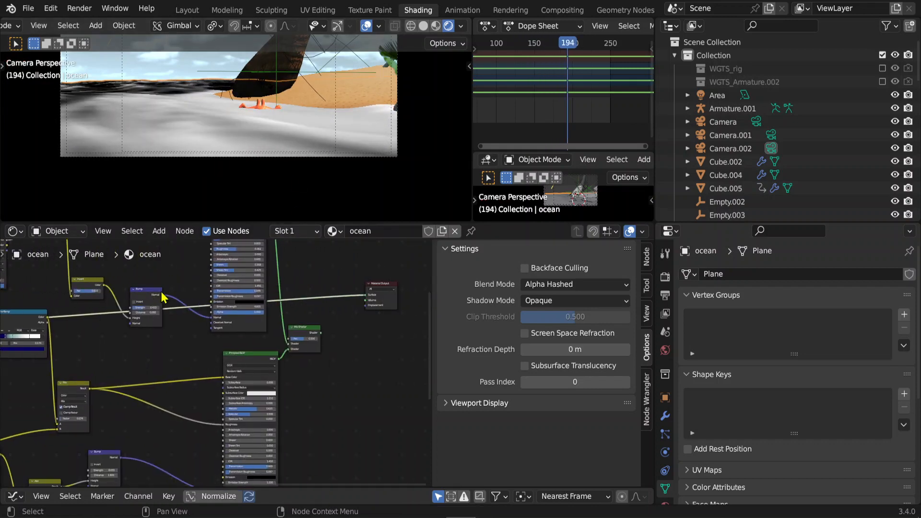
{"action": "scroll", "coordinate": [216, 317], "scroll_direction": "down", "scroll_amount": 4}
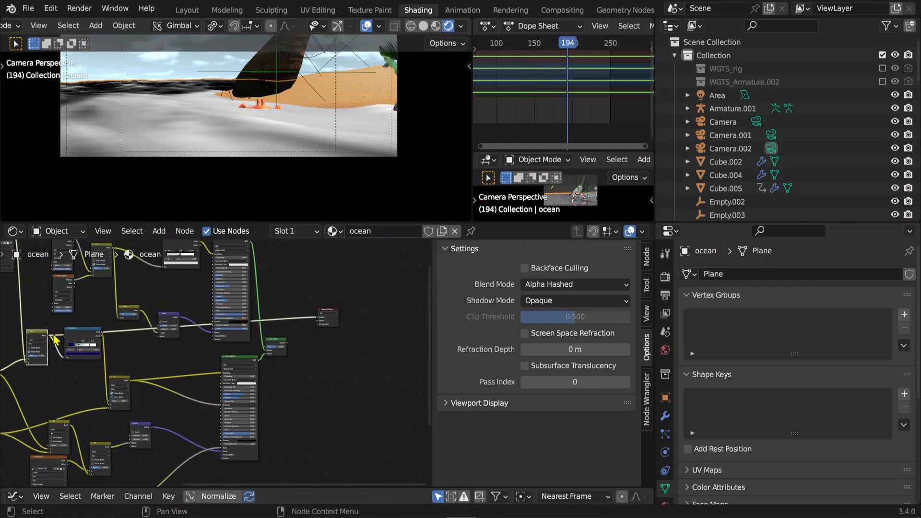
{"action": "left_click_drag", "start_coordinate": [49, 336], "coordinate": [222, 349]}
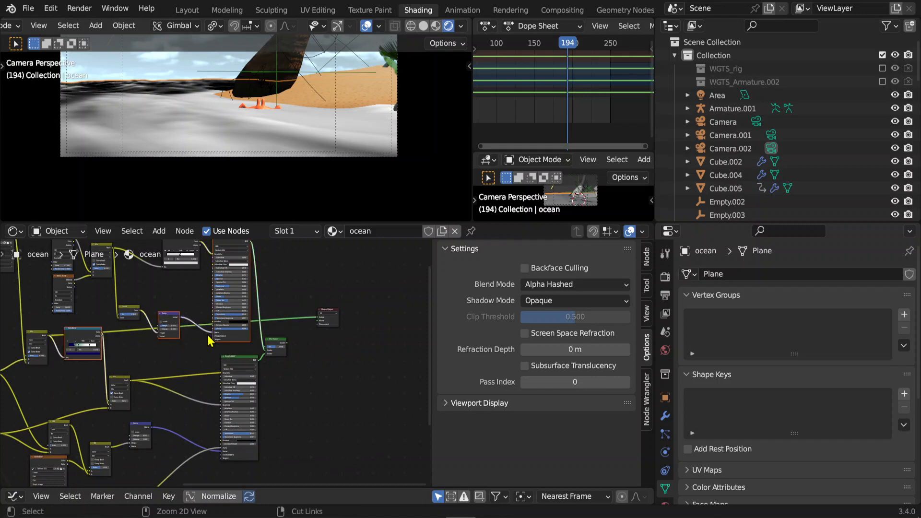
{"action": "key", "text": "ctrl+space"}
{"action": "scroll", "coordinate": [180, 252], "scroll_direction": "up", "scroll_amount": 2}
{"action": "middle_click_drag", "start_coordinate": [179, 251], "coordinate": [323, 238]}
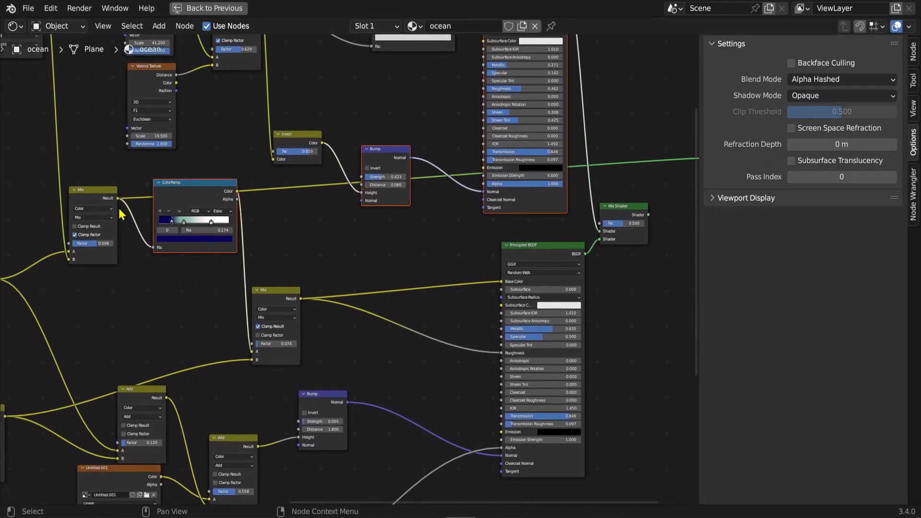
{"action": "left_click_drag", "start_coordinate": [119, 199], "coordinate": [643, 190]}
Connect the Mix Shader's output to the Material Output's Surface, and frame the ocean around the character's feet in the viewport.
{"action": "middle_click_drag", "start_coordinate": [617, 194], "coordinate": [346, 227]}
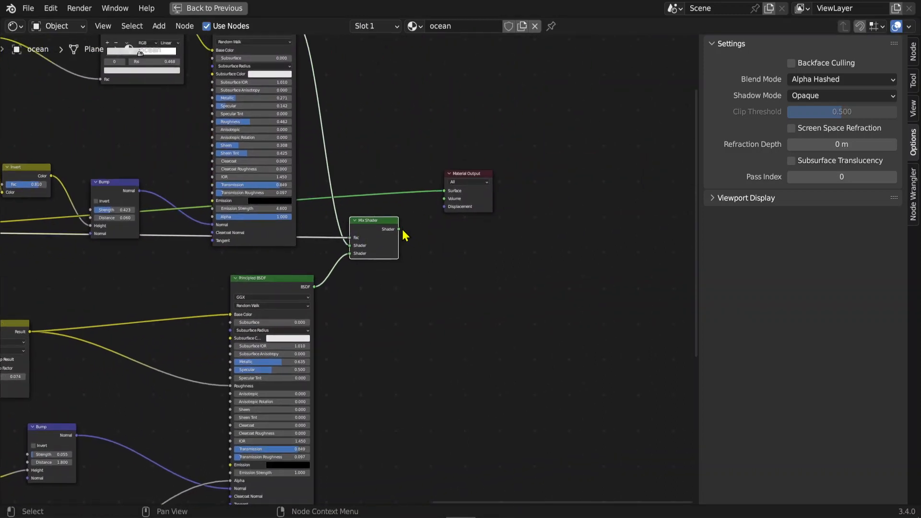
{"action": "left_click_drag", "start_coordinate": [398, 229], "coordinate": [450, 199]}
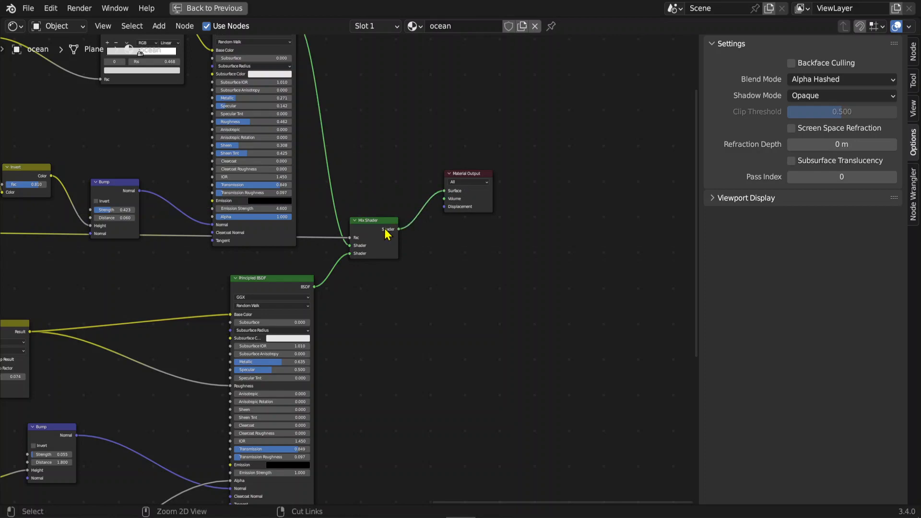
{"action": "key", "text": "ctrl+space"}
{"action": "scroll", "coordinate": [288, 136], "scroll_direction": "up", "scroll_amount": 3}
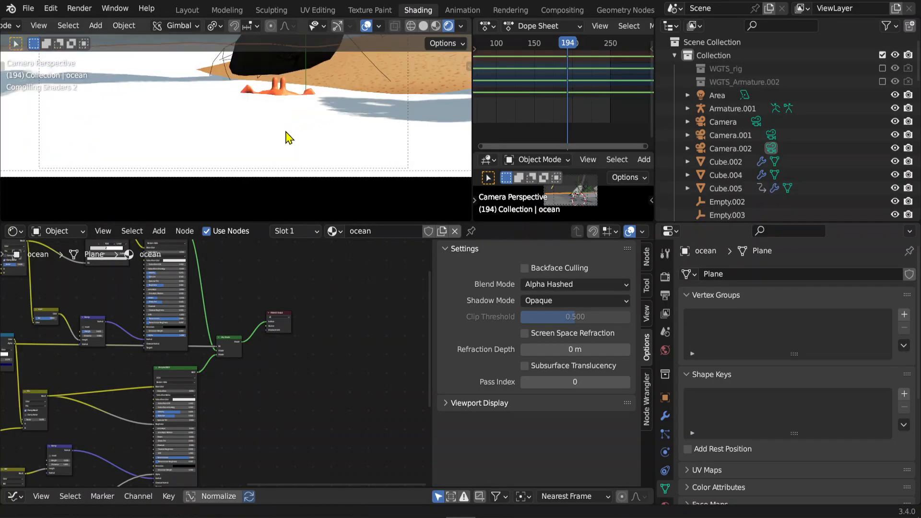
{"action": "middle_click_drag", "start_coordinate": [286, 132], "coordinate": [308, 175], "text": "shift"}
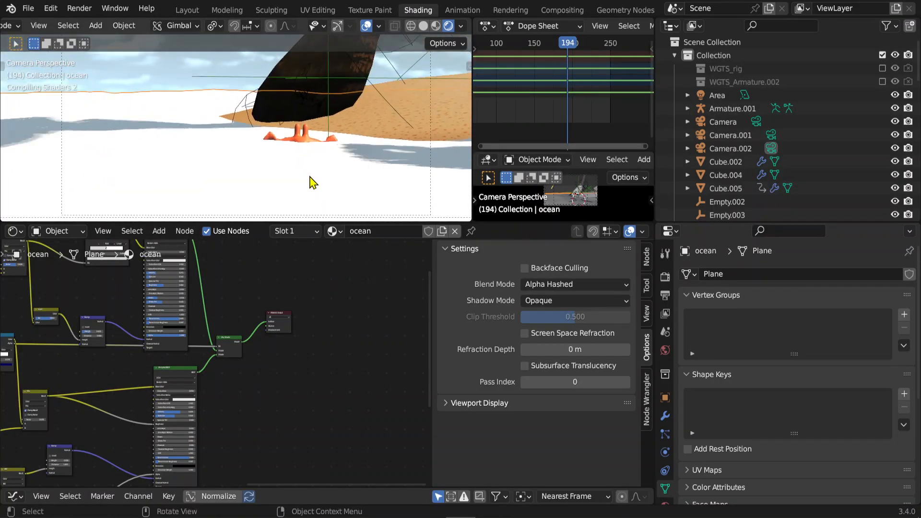
{"action": "scroll", "coordinate": [310, 176], "scroll_direction": "down", "scroll_amount": 1}
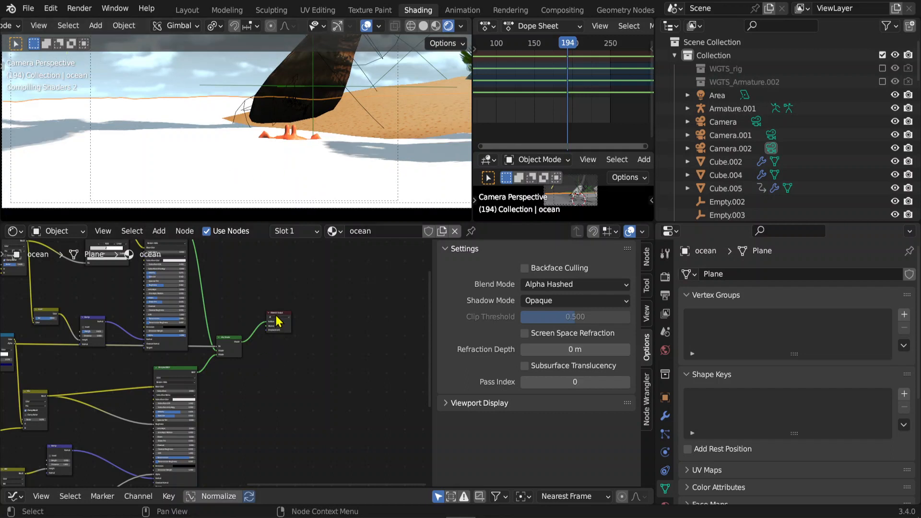
Move the Material Output and the Mix Shader farther from the Principled BSDF nodes to make room before the Mix Shader.
{"action": "left_click_drag", "start_coordinate": [277, 321], "coordinate": [235, 346]}
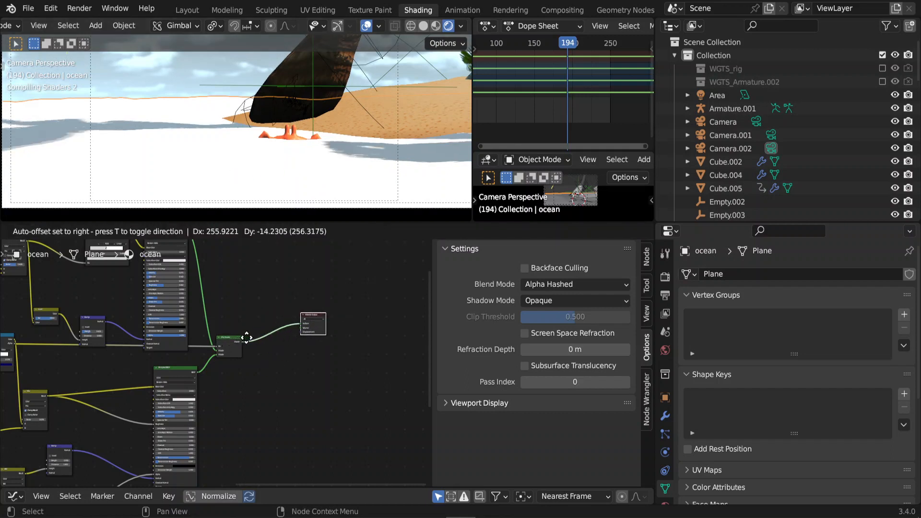
{"action": "mouse_move", "coordinate": [245, 336]}
{"action": "left_mouse_down"}
{"action": "mouse_move", "coordinate": [314, 334]}
{"action": "mouse_move", "coordinate": [304, 342]}
{"action": "left_mouse_up"}
{"action": "left_click_drag", "start_coordinate": [247, 339], "coordinate": [353, 331]}
{"action": "left_click_drag", "start_coordinate": [229, 336], "coordinate": [304, 330]}
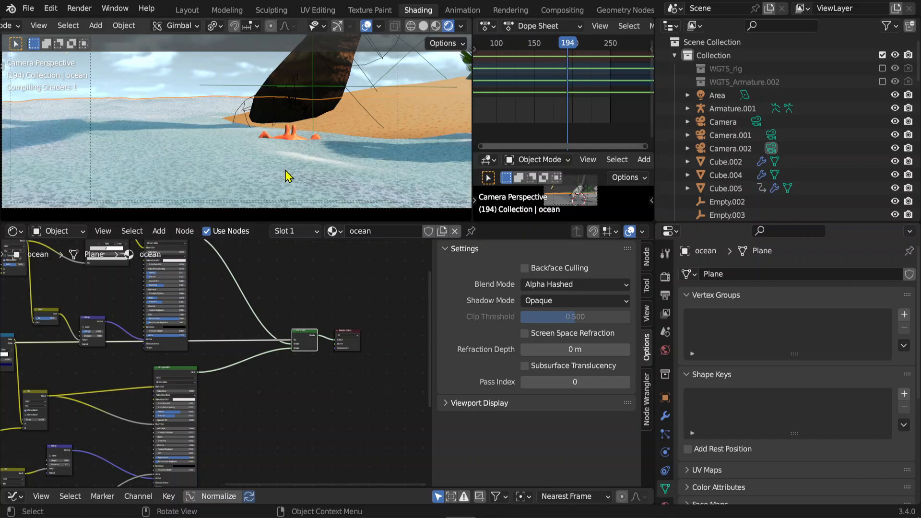
Play the animation to check how foam and water blend in the camera view, and stop it at frame 100.
{"action": "scroll", "coordinate": [280, 181], "scroll_direction": "down", "scroll_amount": 1}
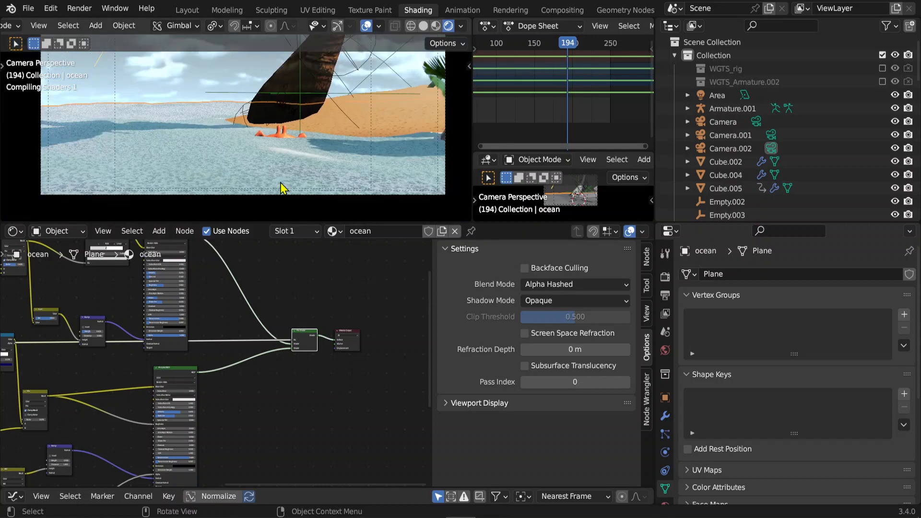
{"action": "key", "text": "space"}
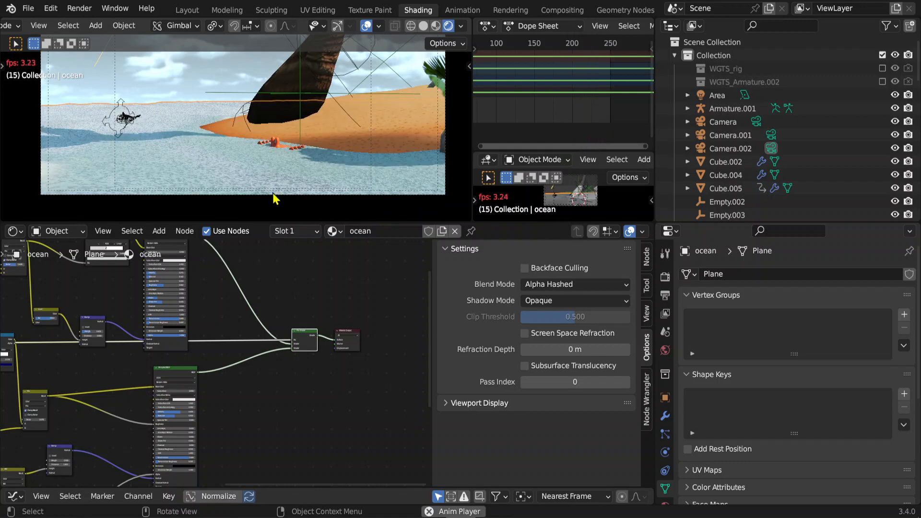
{"action": "scroll", "coordinate": [320, 360], "scroll_direction": "up", "scroll_amount": 2}
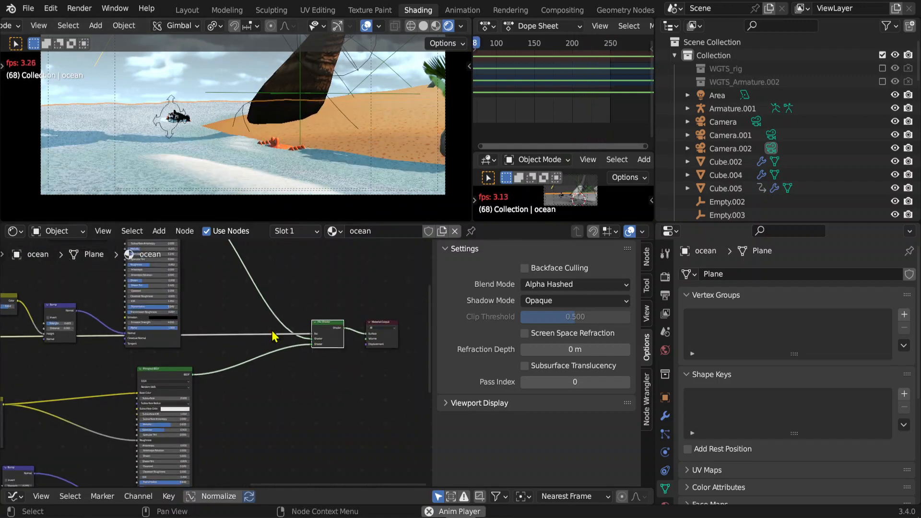
{"action": "key", "text": "space"}
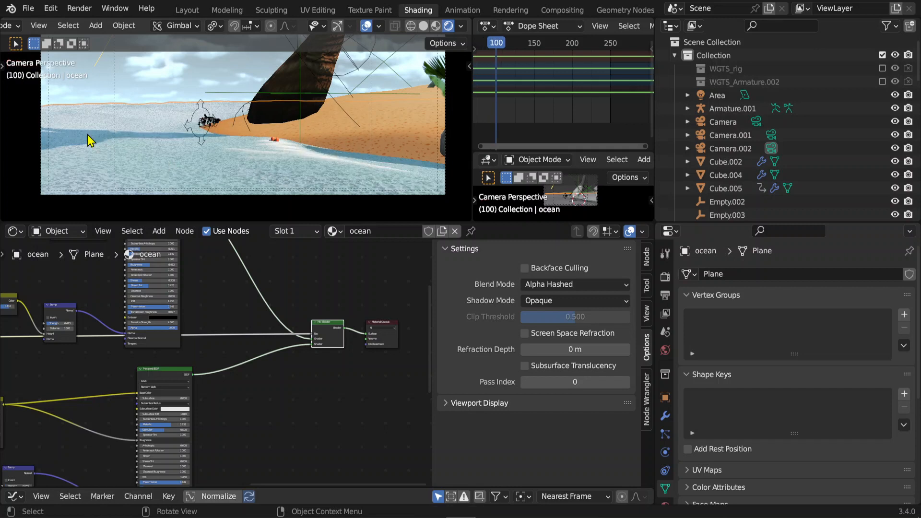
Insert a ColorRamp on the mask link that feeds the Mix Shader's Fac.
{"action": "middle_click_drag", "start_coordinate": [220, 359], "coordinate": [288, 333]}
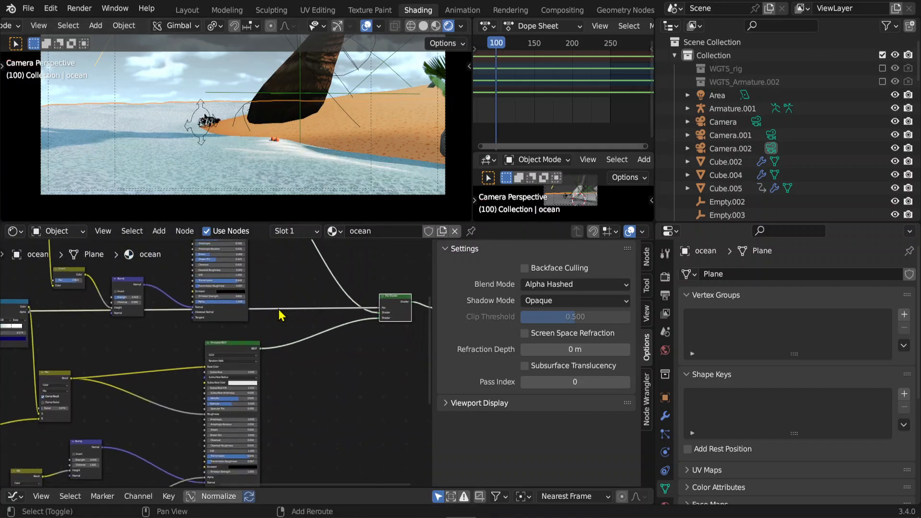
{"action": "key", "text": "shift+a"}
{"action": "mouse_move", "coordinate": [235, 365]}
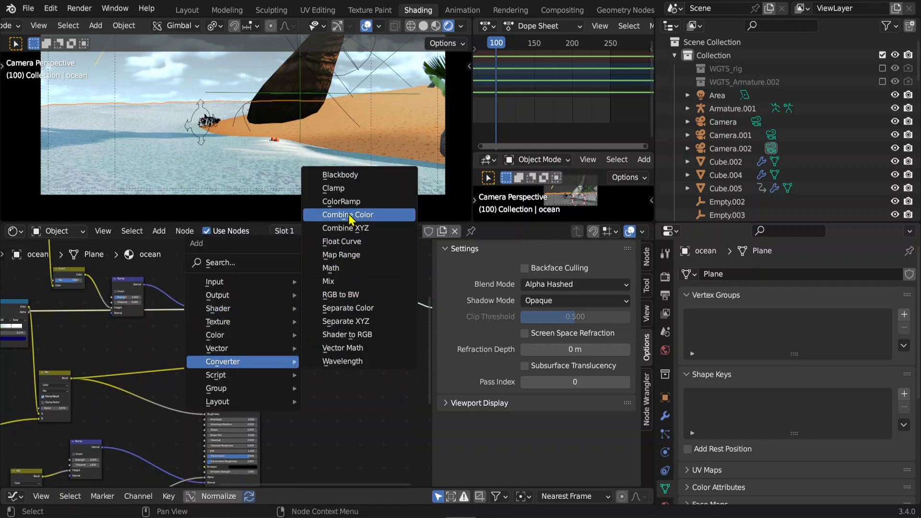
{"action": "left_click", "coordinate": [350, 201]}
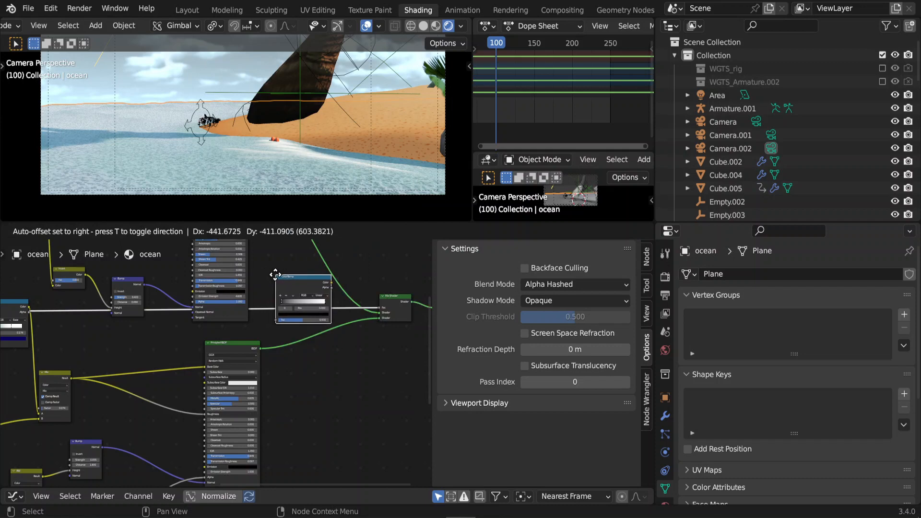
{"action": "left_click", "coordinate": [267, 277]}
{"action": "scroll", "coordinate": [284, 317], "scroll_direction": "up", "scroll_amount": 5}
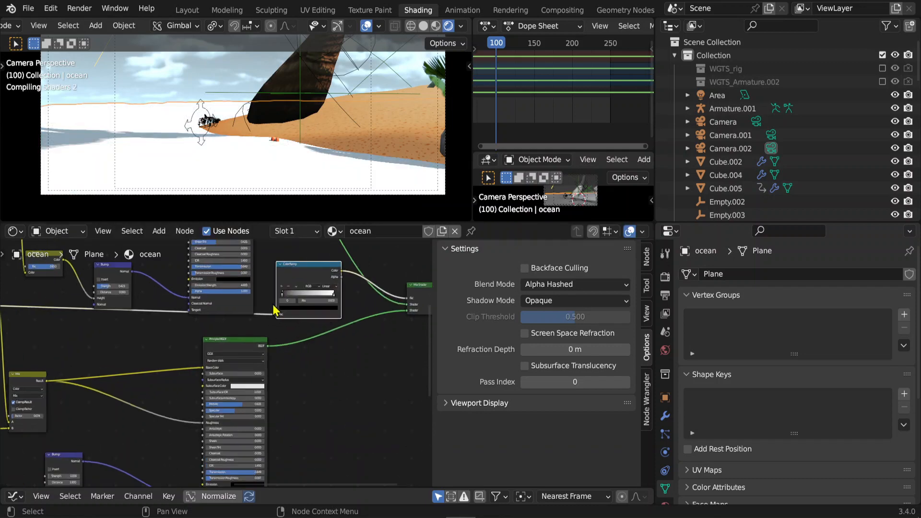
Place the new ColorRamp just above the water Principled BSDF, clear of the Mix Shader.
{"action": "middle_click_drag", "start_coordinate": [285, 283], "coordinate": [301, 475]}
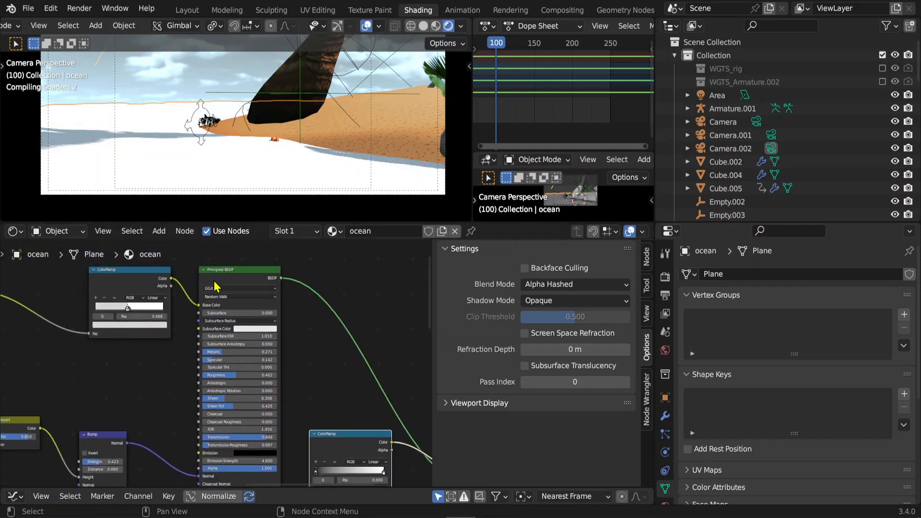
{"action": "left_click", "coordinate": [203, 270]}
{"action": "left_click_drag", "start_coordinate": [239, 283], "coordinate": [249, 367]}
{"action": "middle_click_drag", "start_coordinate": [316, 409], "coordinate": [282, 284]}
{"action": "scroll", "coordinate": [327, 284], "scroll_direction": "up", "scroll_amount": 2}
{"action": "left_click_drag", "start_coordinate": [330, 262], "coordinate": [236, 272]}
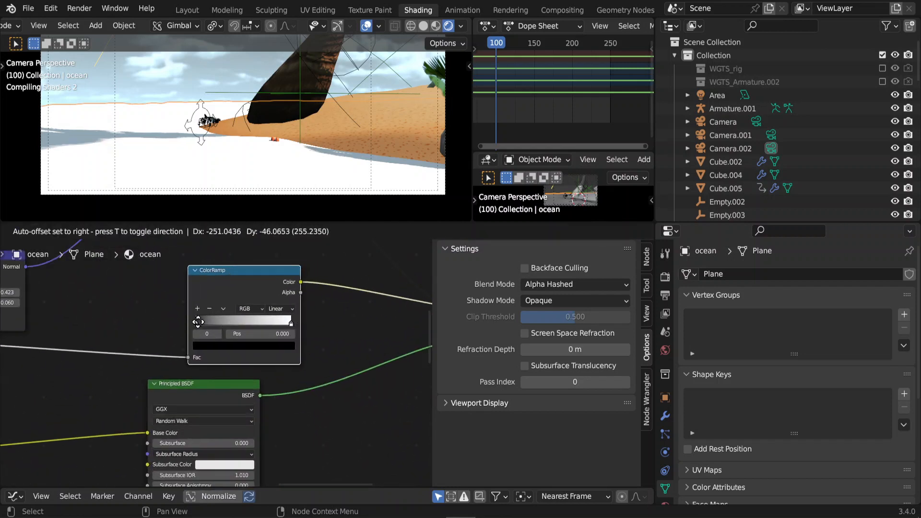
{"action": "scroll", "coordinate": [196, 322], "scroll_direction": "up", "scroll_amount": 2}
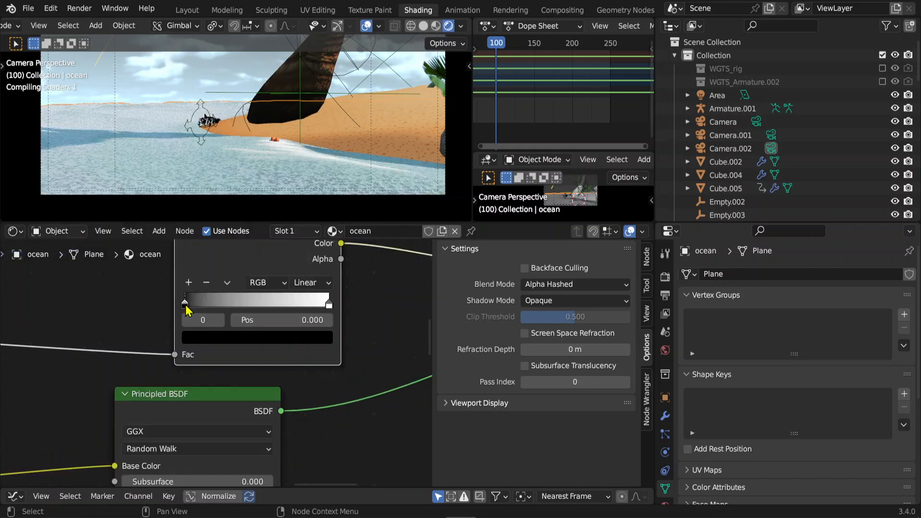
Swap the two Principled BSDF links on the Mix Shader's Shader inputs.
{"action": "left_click_drag", "start_coordinate": [214, 307], "coordinate": [161, 317]}
{"action": "scroll", "coordinate": [357, 333], "scroll_direction": "down", "scroll_amount": 3}
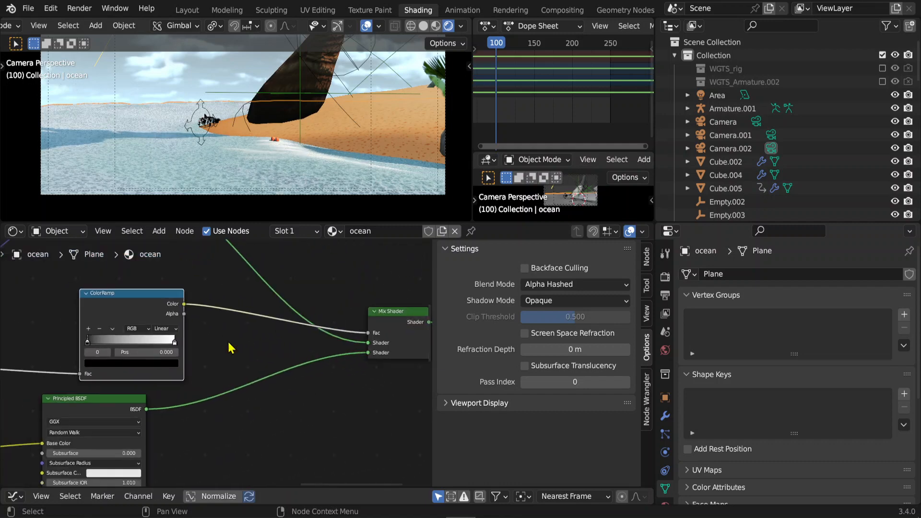
{"action": "middle_click_drag", "start_coordinate": [228, 342], "coordinate": [165, 344]}
{"action": "left_click_drag", "start_coordinate": [306, 345], "coordinate": [307, 358]}
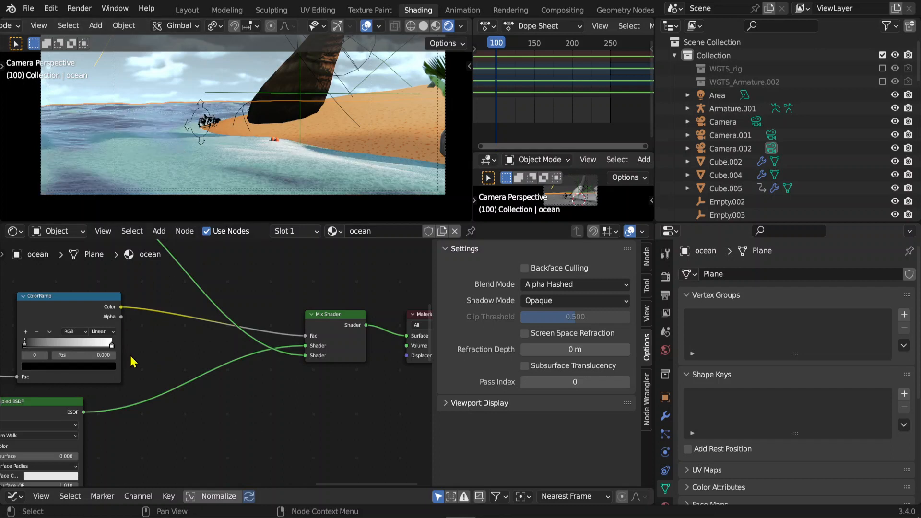
Tighten the mask ColorRamp by moving its black stop inward and its white stop to position 0.602.
{"action": "middle_click_drag", "start_coordinate": [24, 351], "coordinate": [151, 332]}
{"action": "left_click_drag", "start_coordinate": [153, 329], "coordinate": [194, 330]}
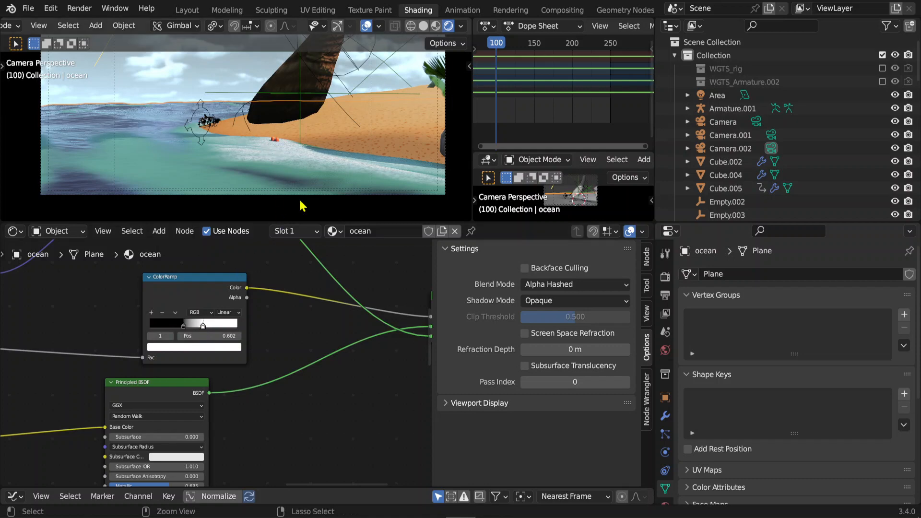
Maximize the 3D viewport and play the animation at closer and wider framing to inspect the foam along the shore.
{"action": "key", "text": "ctrl+space"}
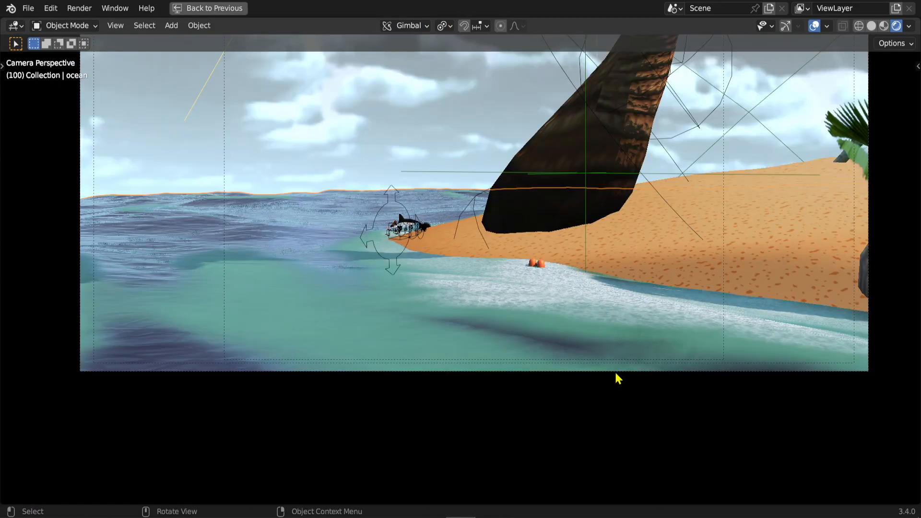
{"action": "scroll", "coordinate": [613, 369], "scroll_direction": "up", "scroll_amount": 2}
{"action": "scroll", "coordinate": [495, 296], "scroll_direction": "up", "scroll_amount": 1}
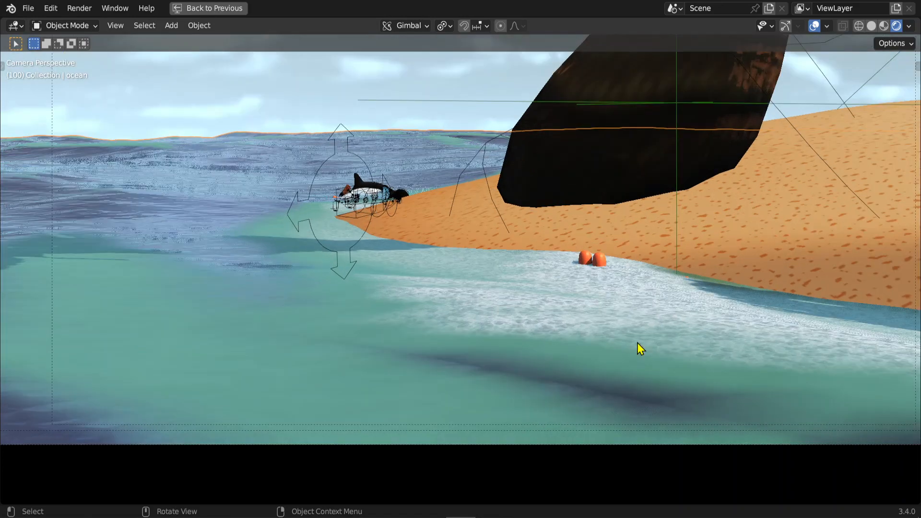
{"action": "key", "text": "space"}
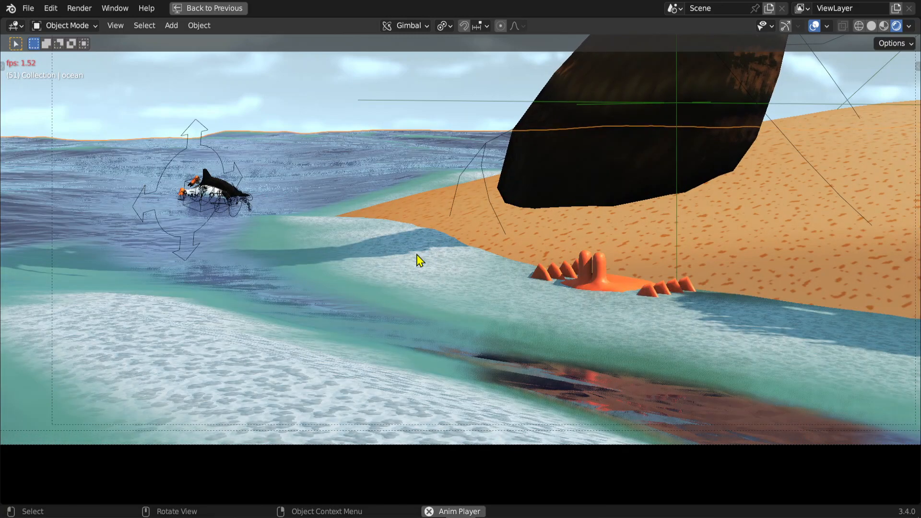
{"action": "key", "text": "space"}
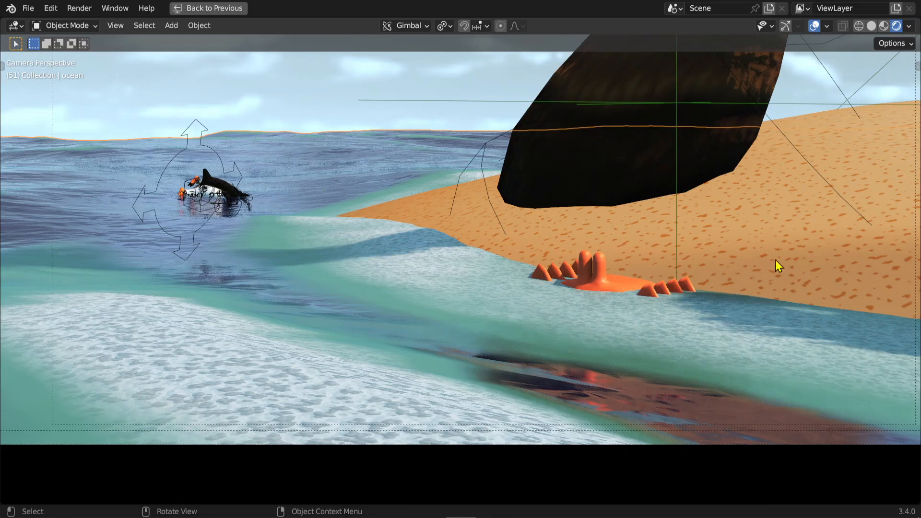
{"action": "scroll", "coordinate": [695, 265], "scroll_direction": "down", "scroll_amount": 2}
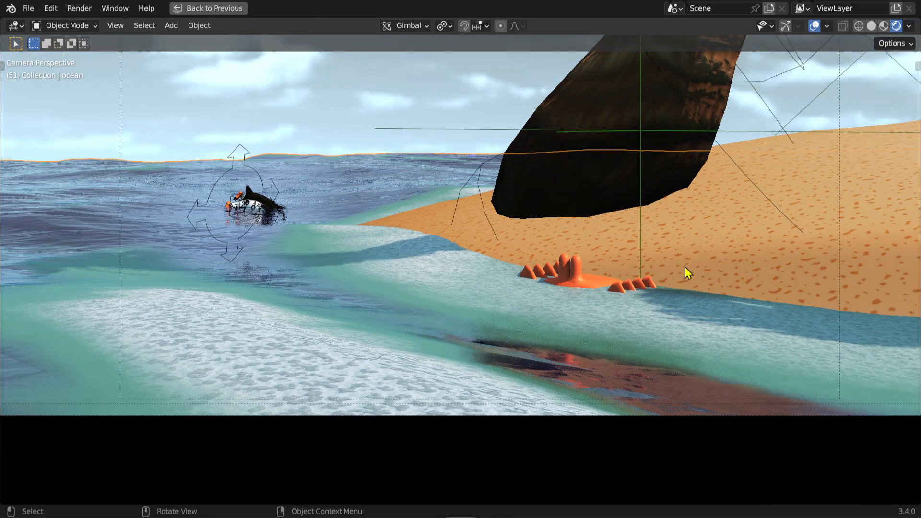
{"action": "scroll", "coordinate": [684, 266], "scroll_direction": "down", "scroll_amount": 2}
{"action": "key", "text": "space"}
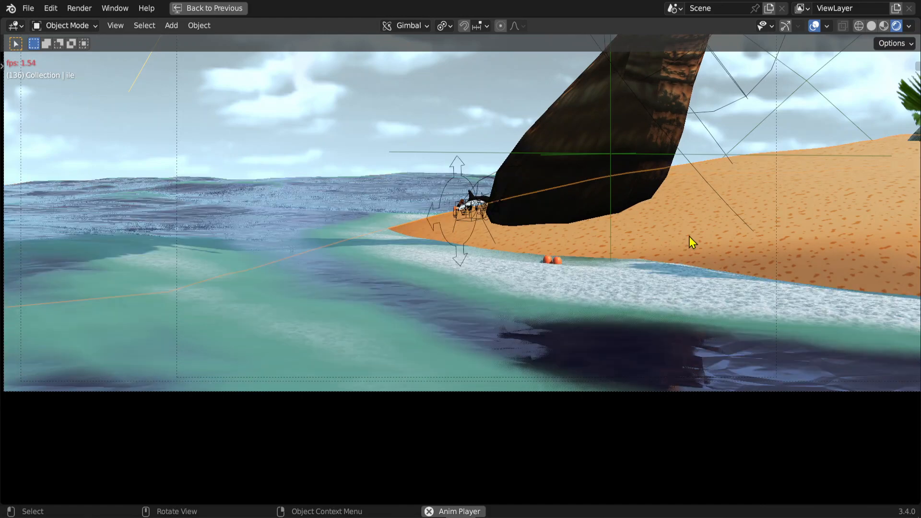
{"action": "key", "text": "space"}
Restore the editor layout and connect the island material's Principled BSDF to the Material Output's Surface.
{"action": "key", "text": "ctrl+alt+space"}
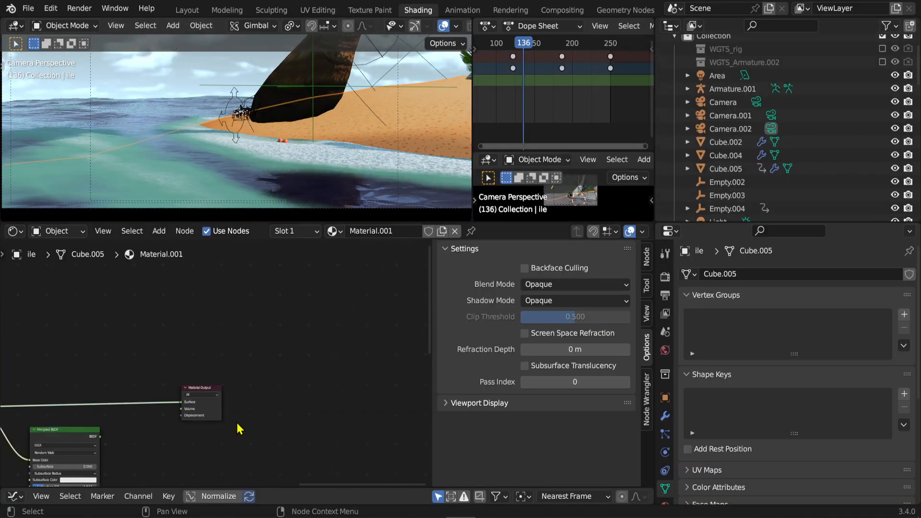
{"action": "middle_click_drag", "start_coordinate": [193, 419], "coordinate": [350, 309]}
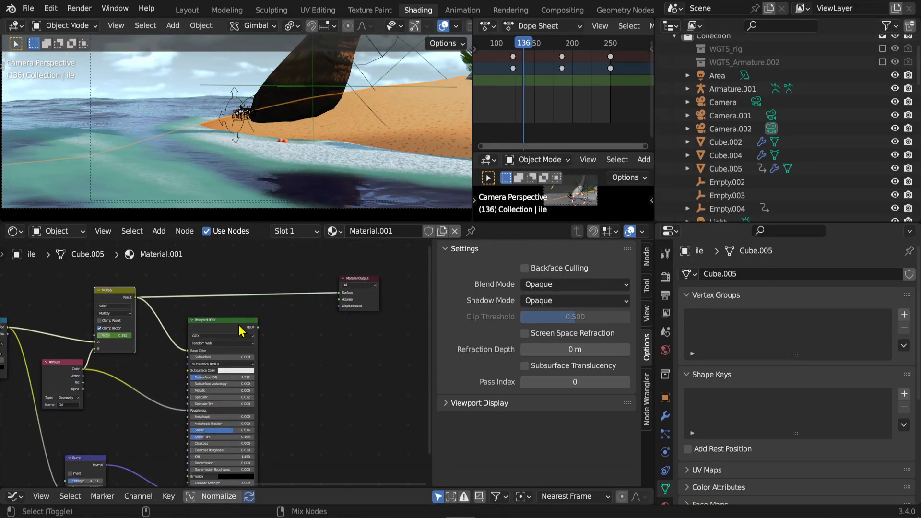
{"action": "left_click", "coordinate": [241, 330], "text": "ctrl+shift"}
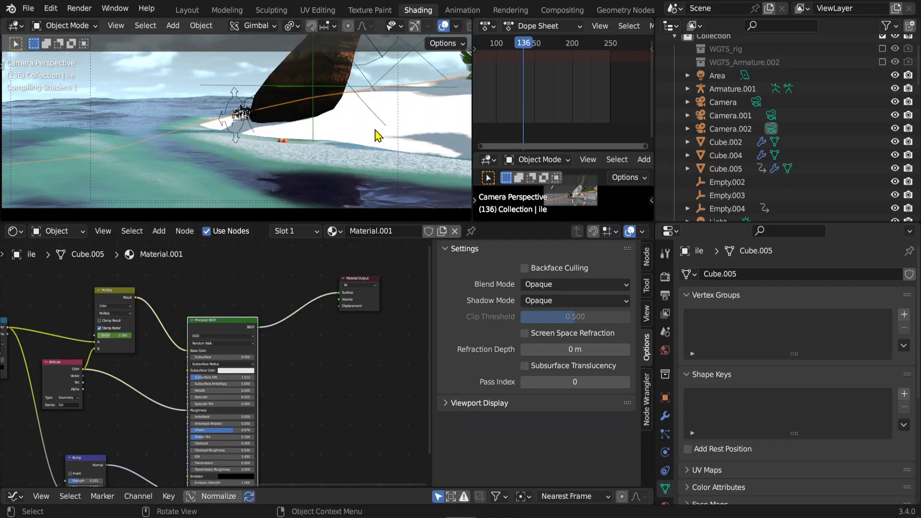
Maximize the 3D viewport, hide its overlays while the animation plays, and stop the playback.
{"action": "key", "text": "ctrl+space"}
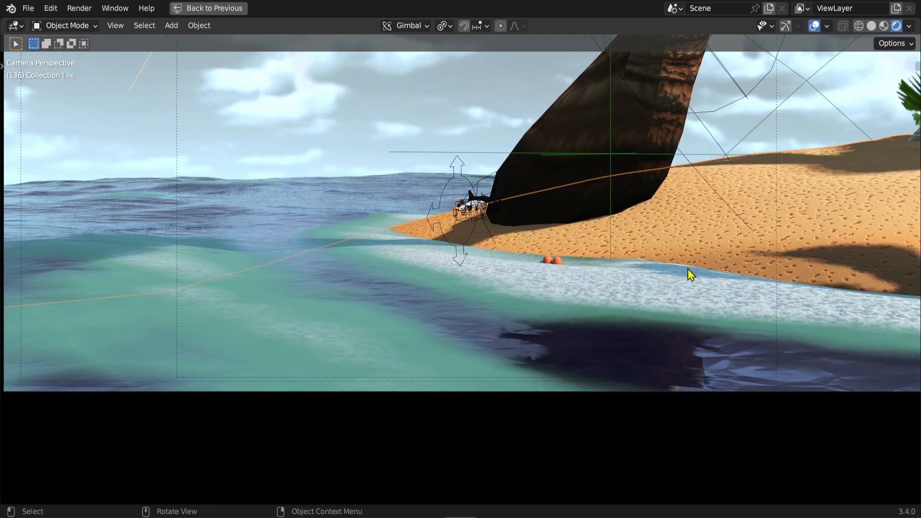
{"action": "key", "text": "space"}
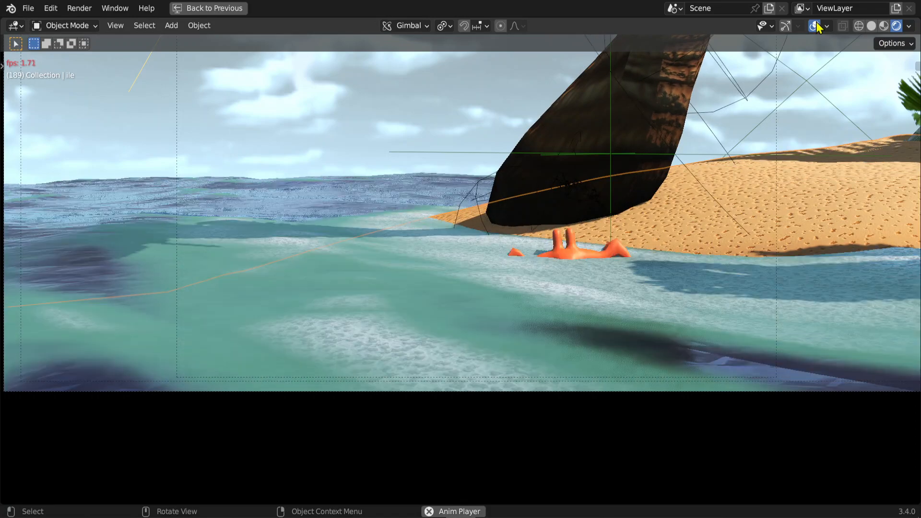
{"action": "key", "text": "shift+alt+z"}
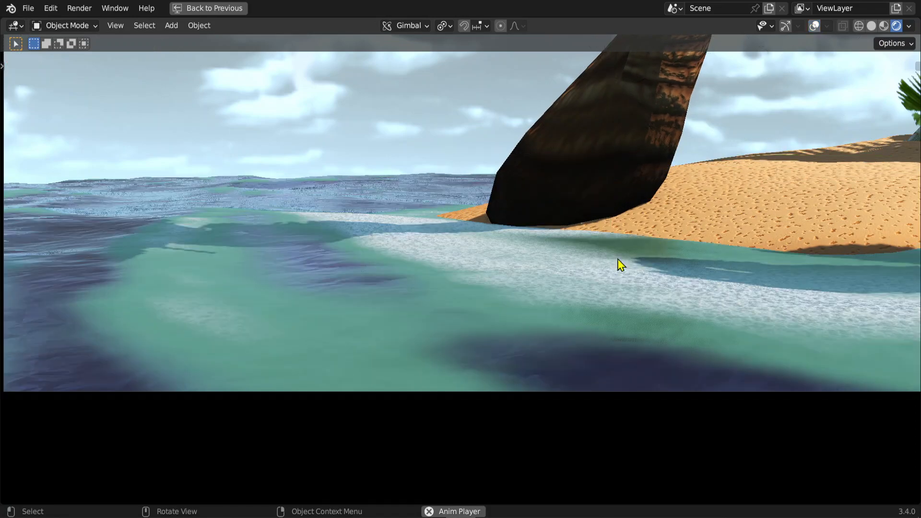
{"action": "key", "text": "space"}
Frame the whole camera view in the viewport and play the animation to review the finished shot.
{"action": "key", "text": "Home"}
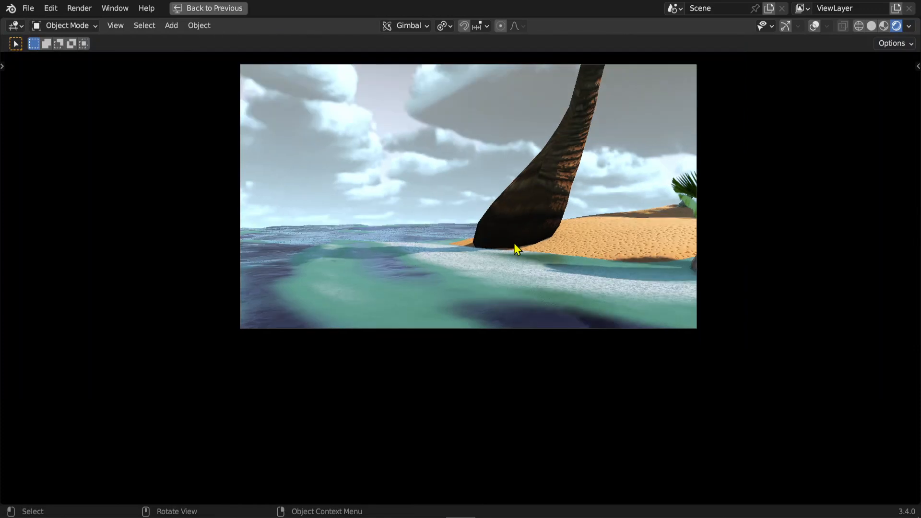
{"action": "middle_click_drag", "start_coordinate": [507, 299], "coordinate": [505, 321], "text": "shift"}
{"action": "middle_click_drag", "start_coordinate": [511, 279], "coordinate": [512, 284], "text": "shift"}
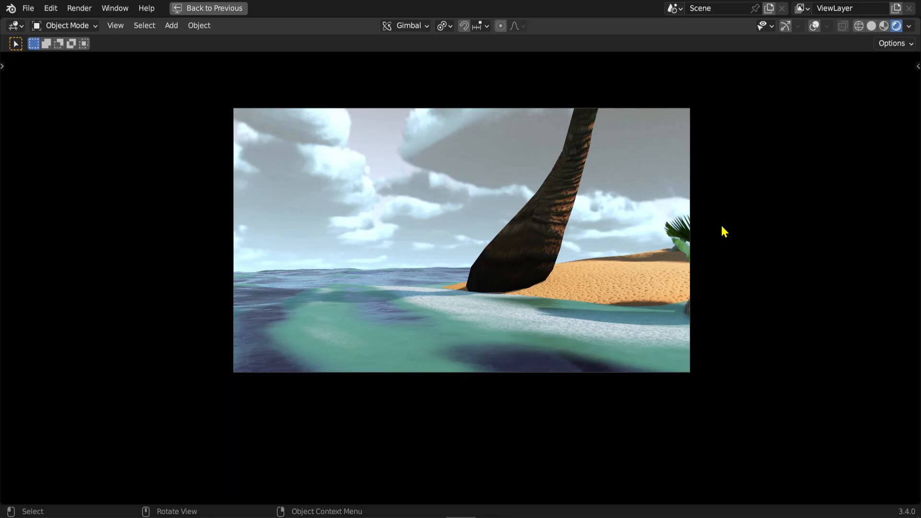
{"action": "scroll", "coordinate": [724, 228], "scroll_direction": "up", "scroll_amount": 1}
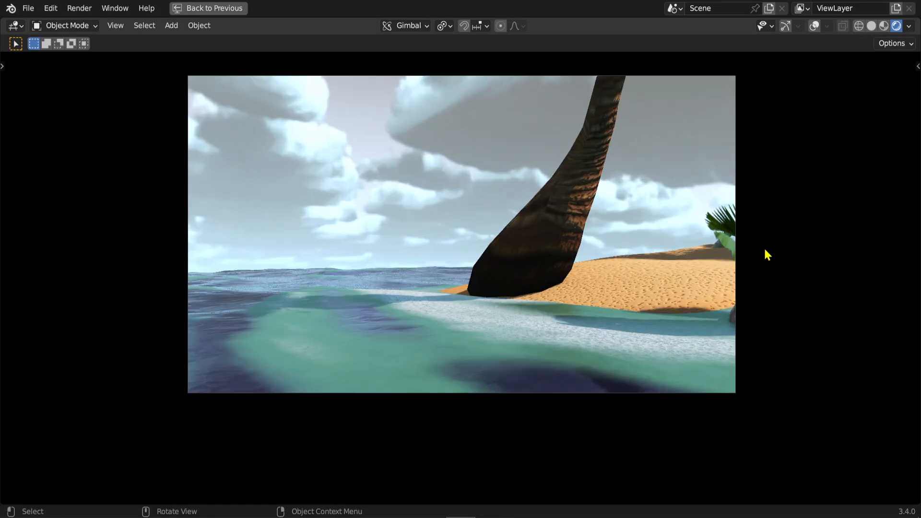
{"action": "key", "text": "space"}
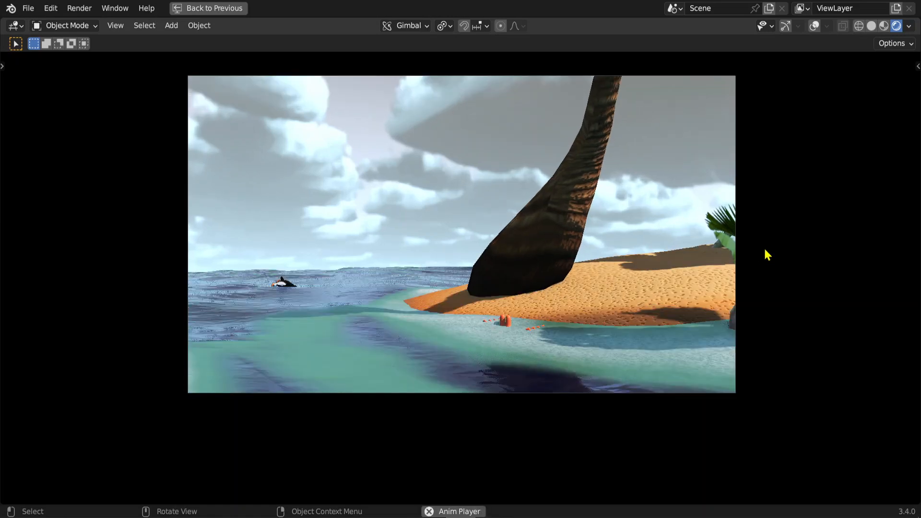